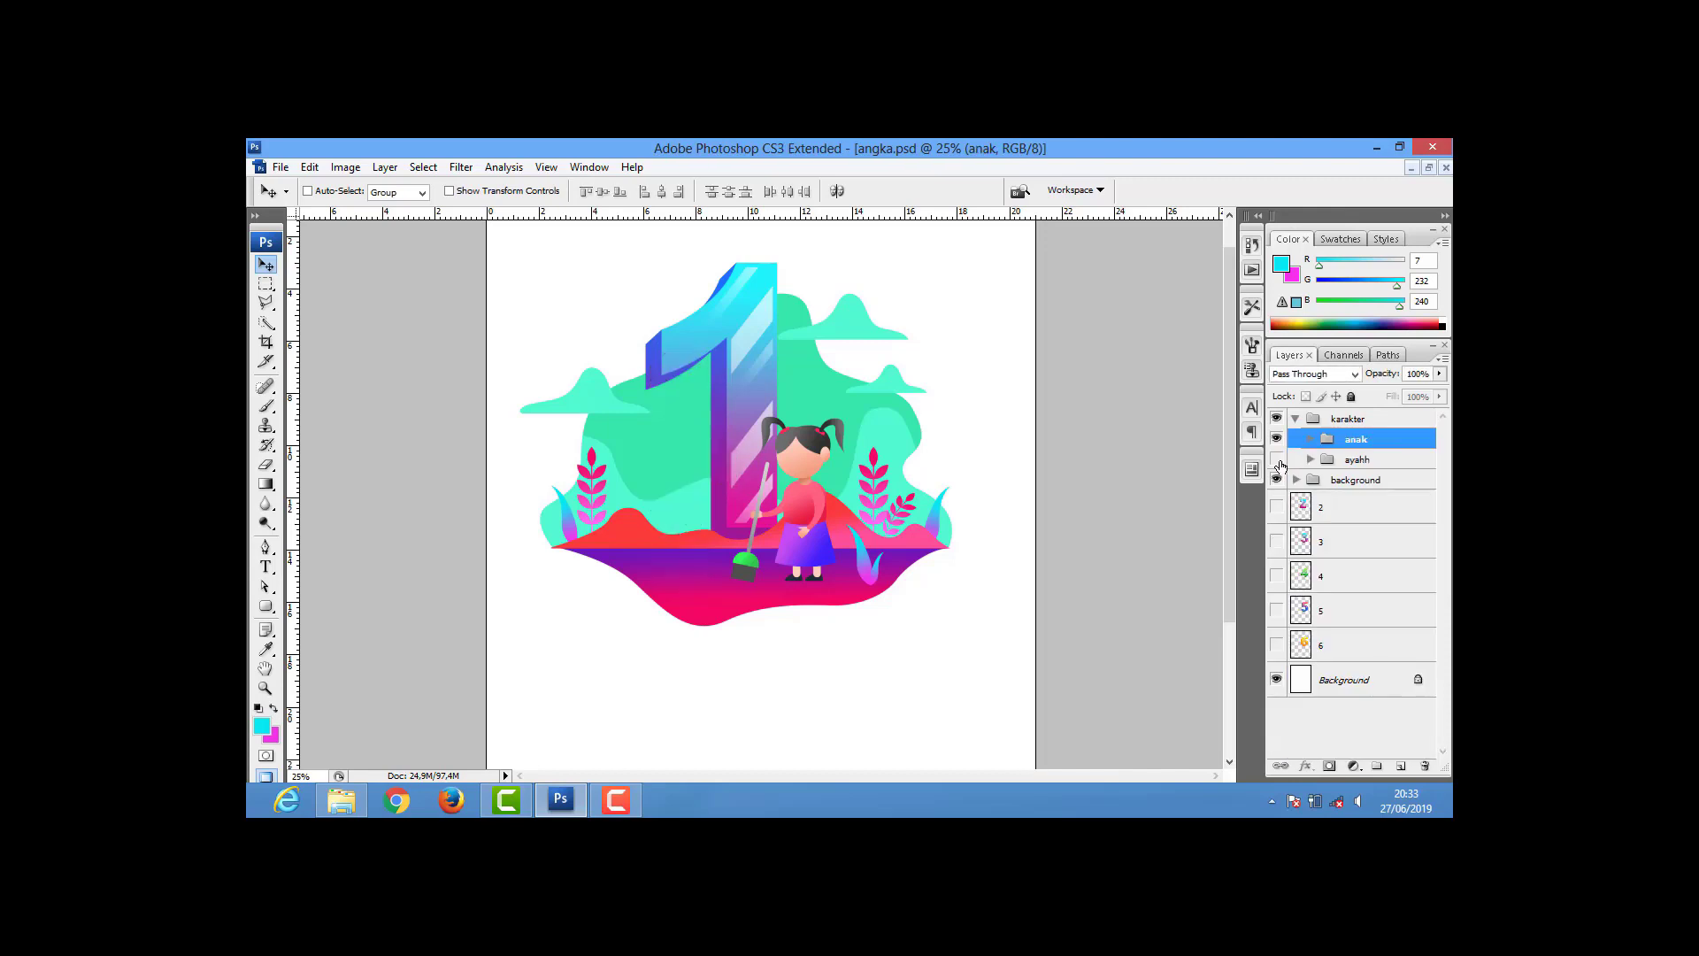
- Make the 'ayahh' father group visible and create a duplicate of it
click(1276, 459)
right_click(1341, 461)
click(1359, 496)
key(Return)
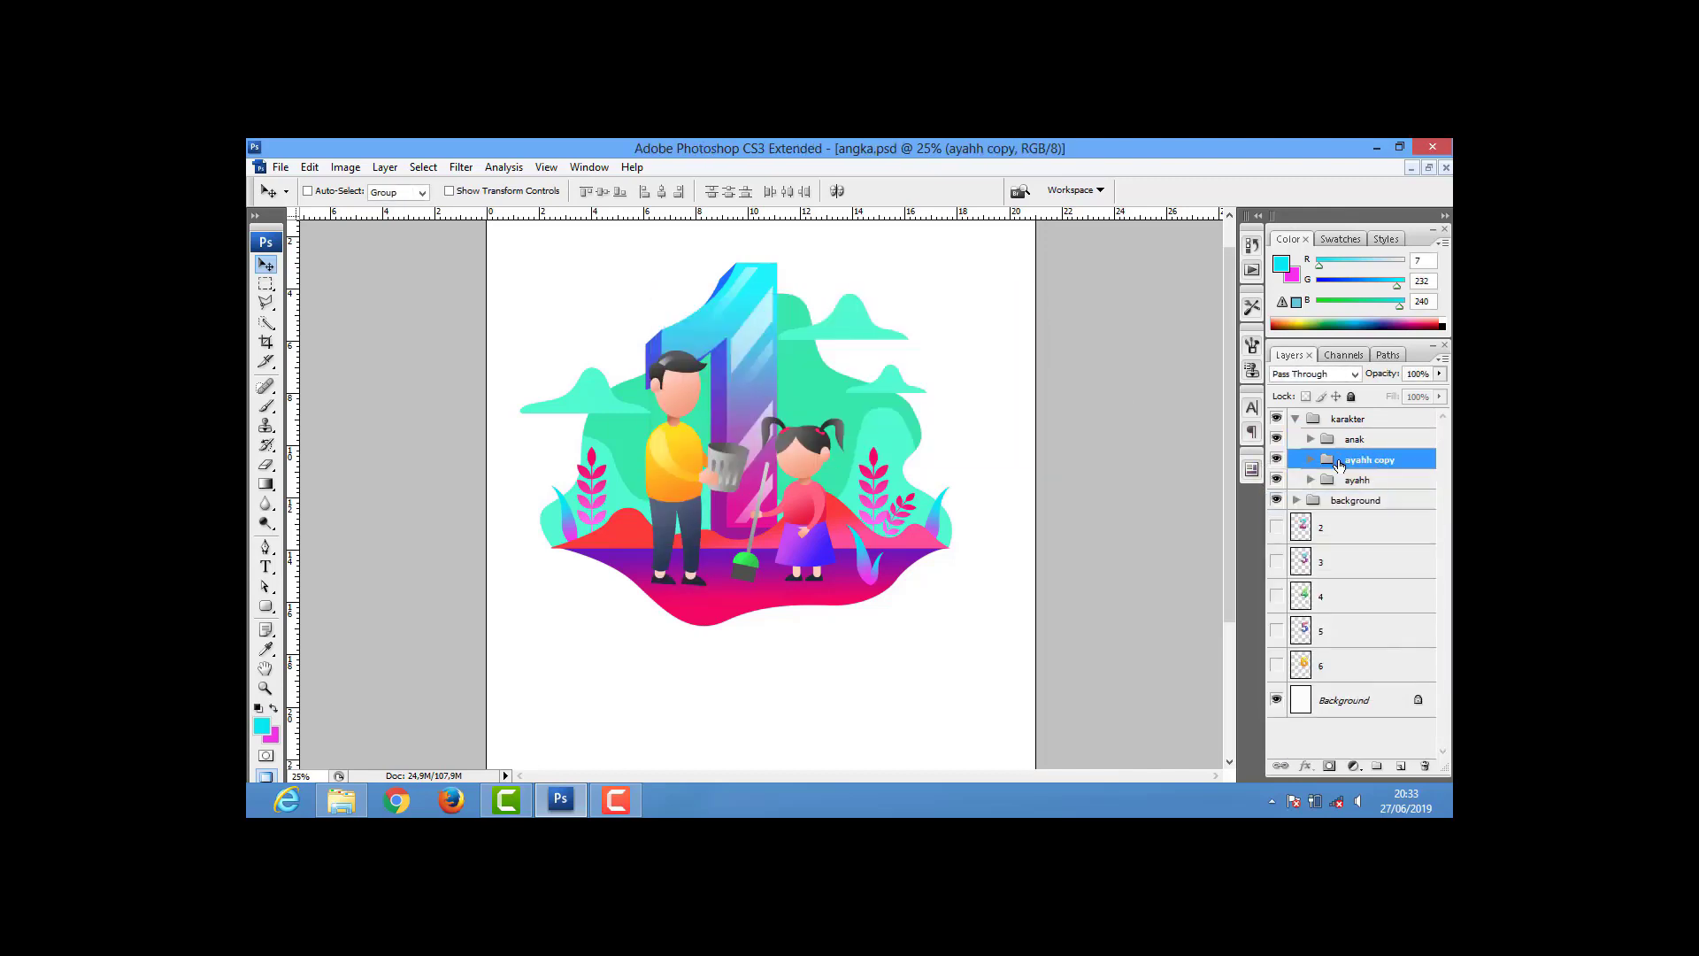
- Move 'ayahh copy' to the top of the layer stack and down below the scene
drag(1339, 464, 1340, 423)
drag(700, 511, 665, 608)
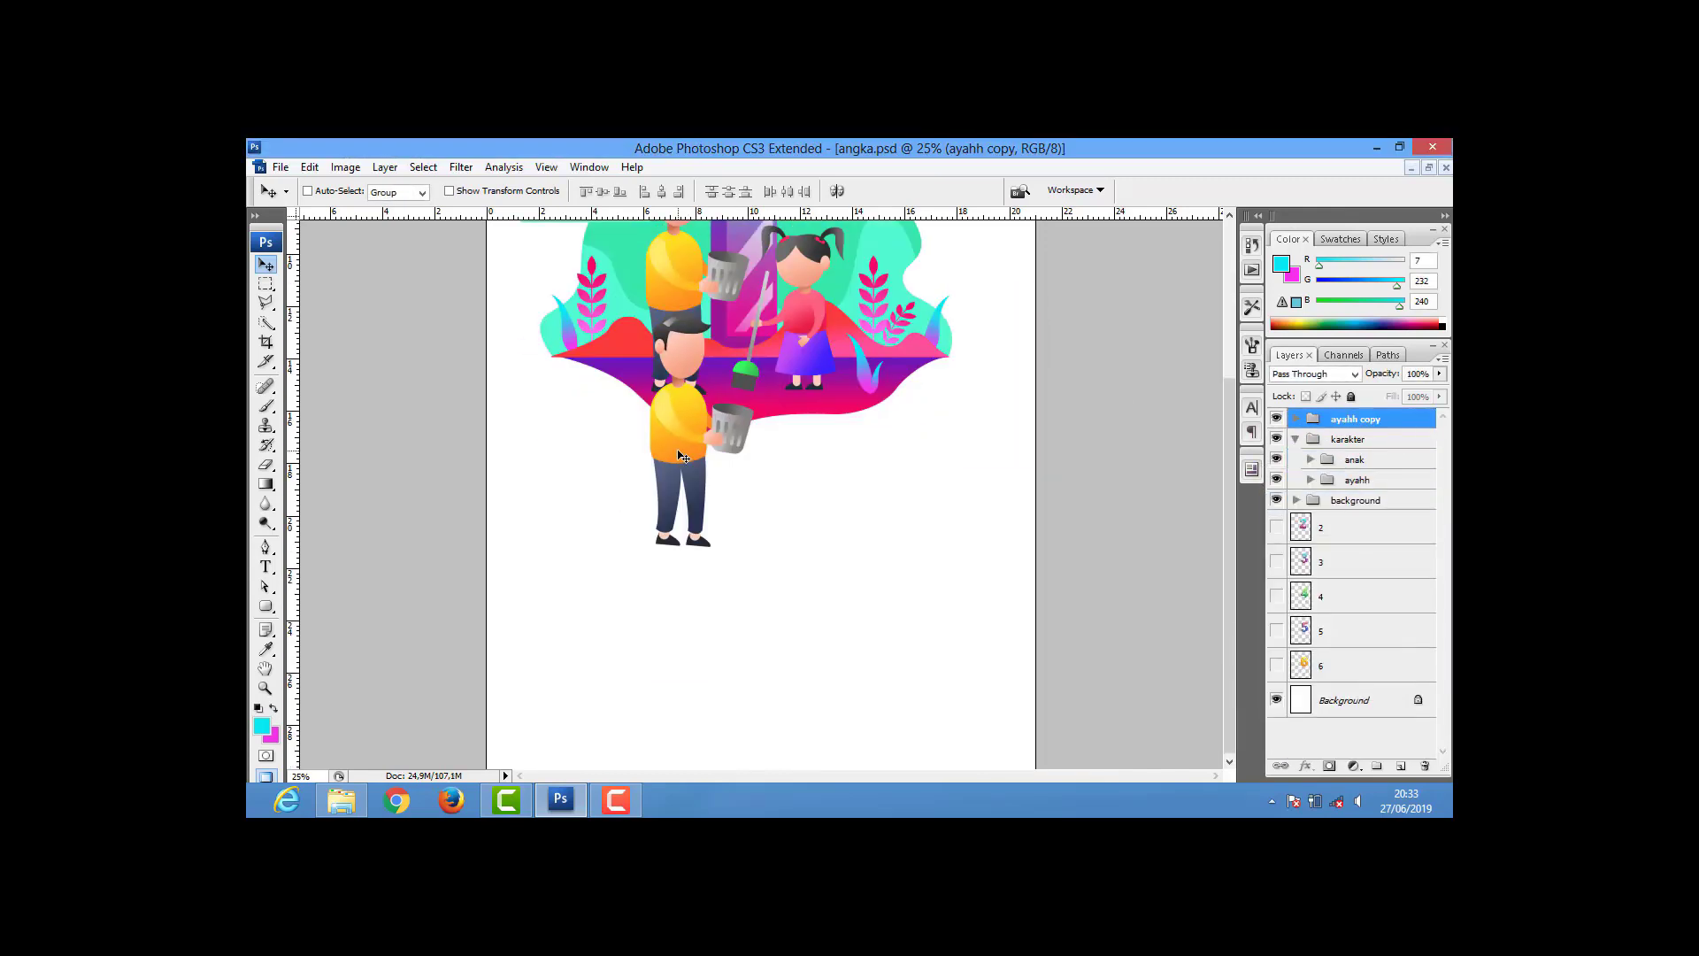
click(1296, 419)
scroll(773, 574, up, 1)
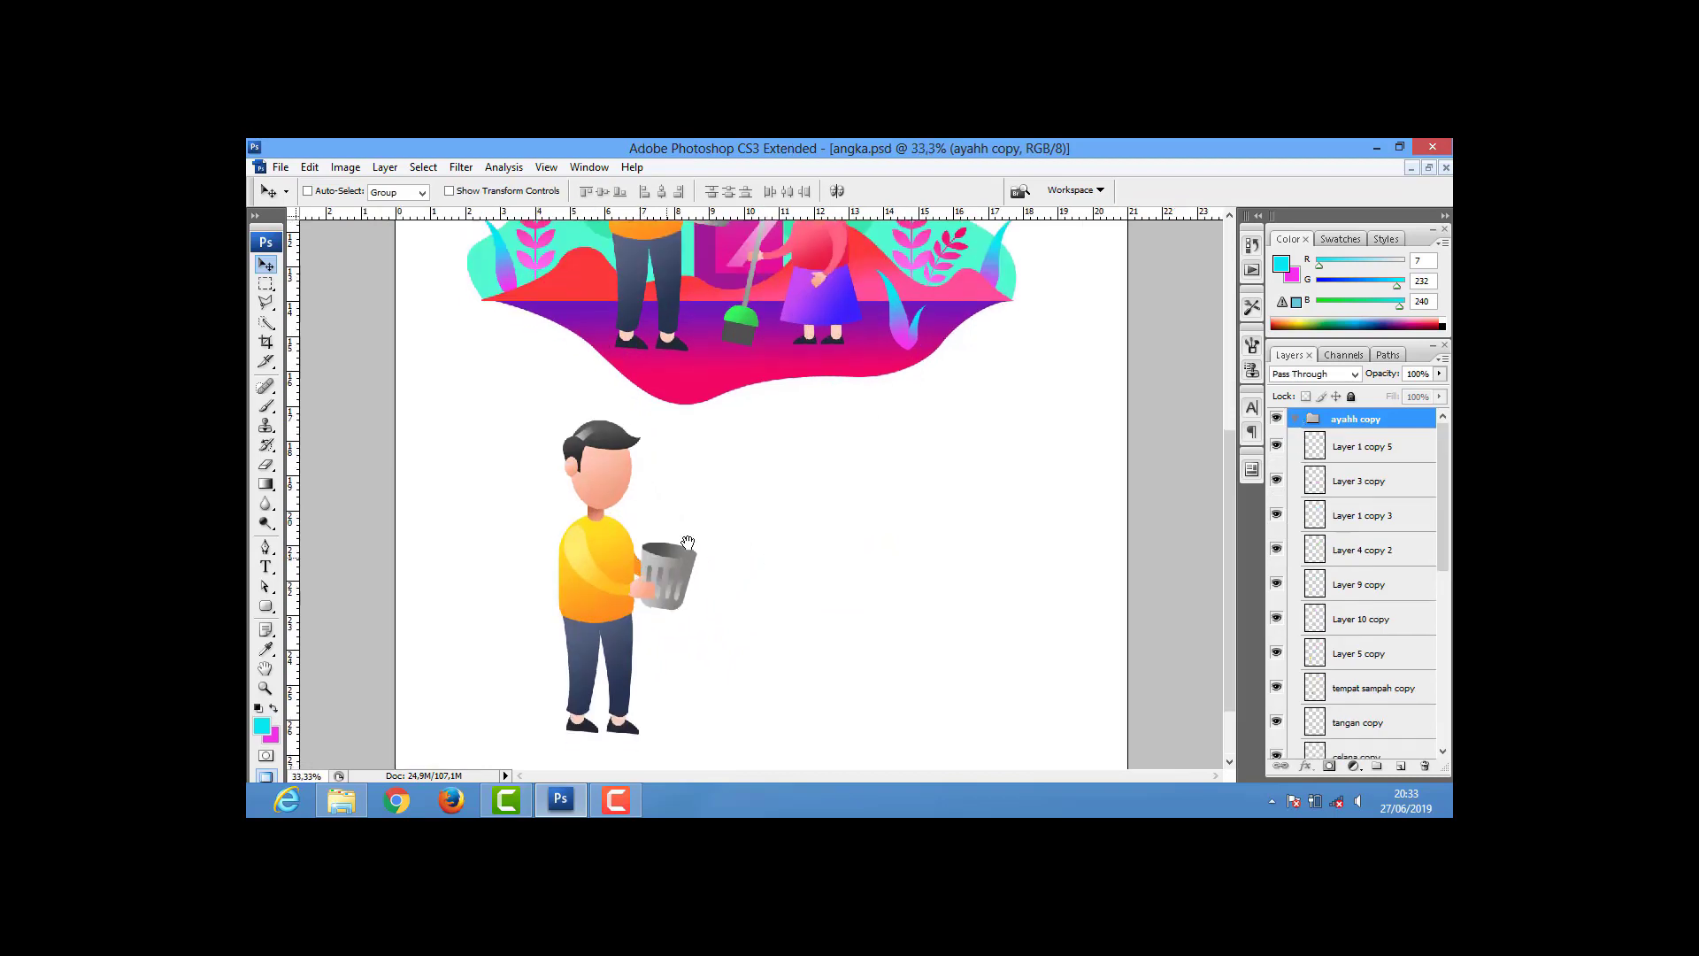
- Move the father copy's trash can layer away from him and hide it
right_click(689, 540)
click(757, 561)
drag(673, 553, 797, 536)
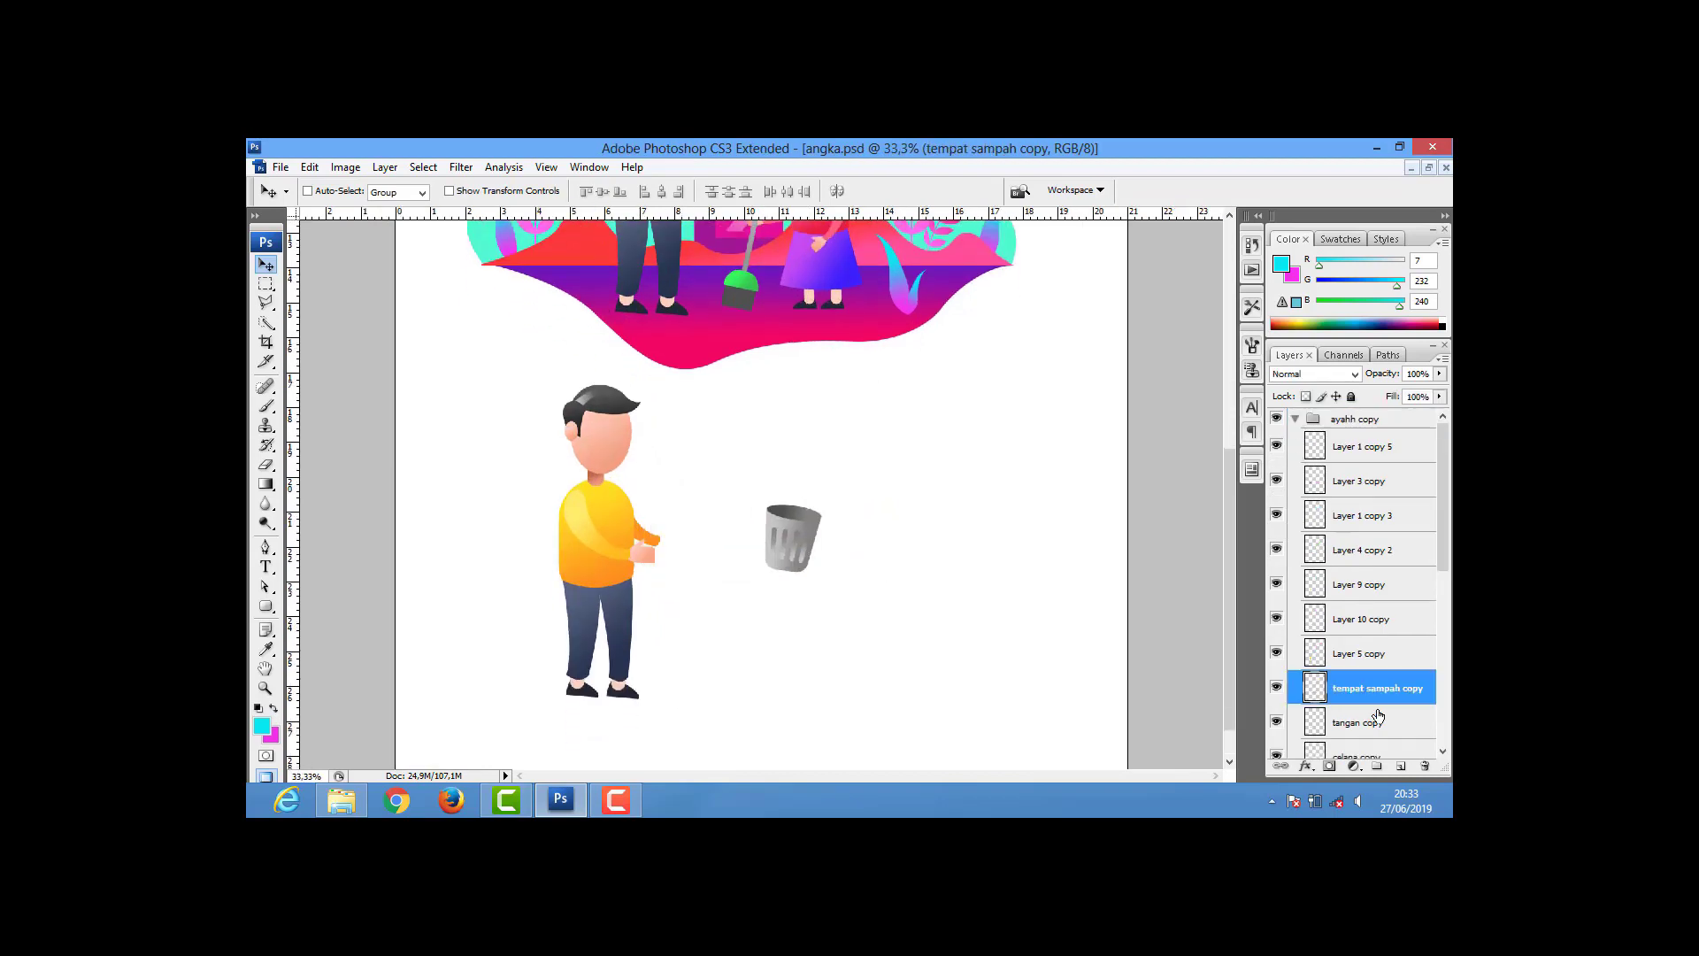
click(1277, 689)
- Detach the father's light arm piece, moving it left off the torso
right_click(585, 533)
click(624, 561)
key(ctrl+t)
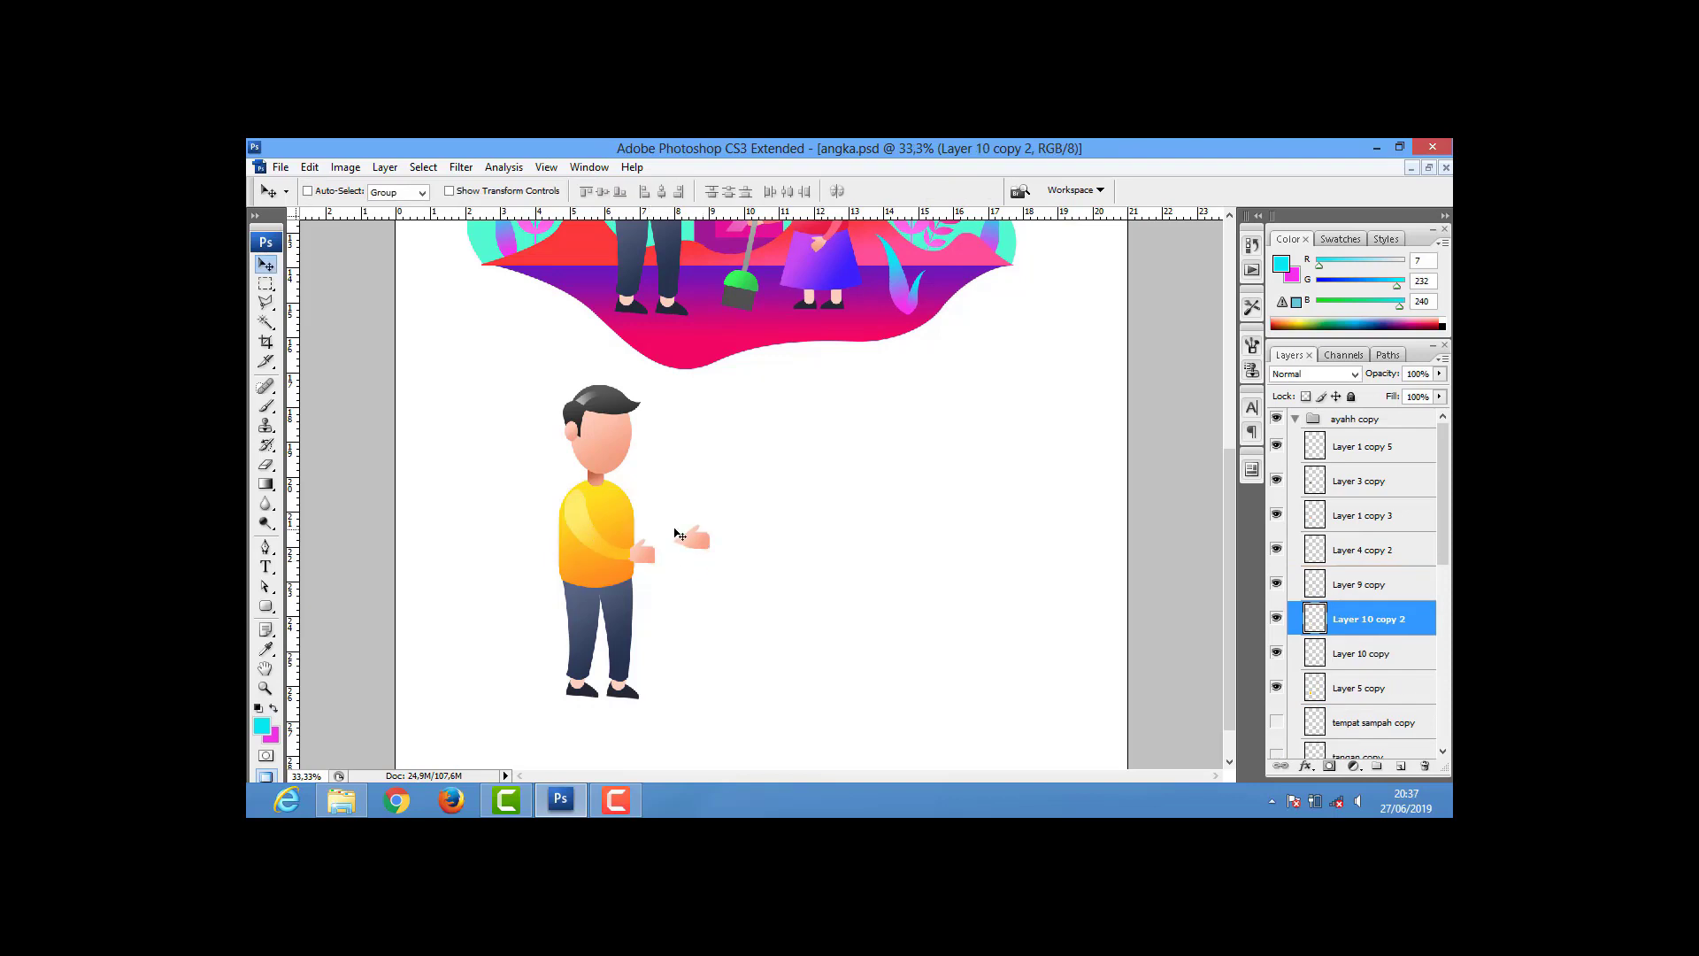
right_click(580, 524)
click(619, 553)
drag(579, 537, 470, 538)
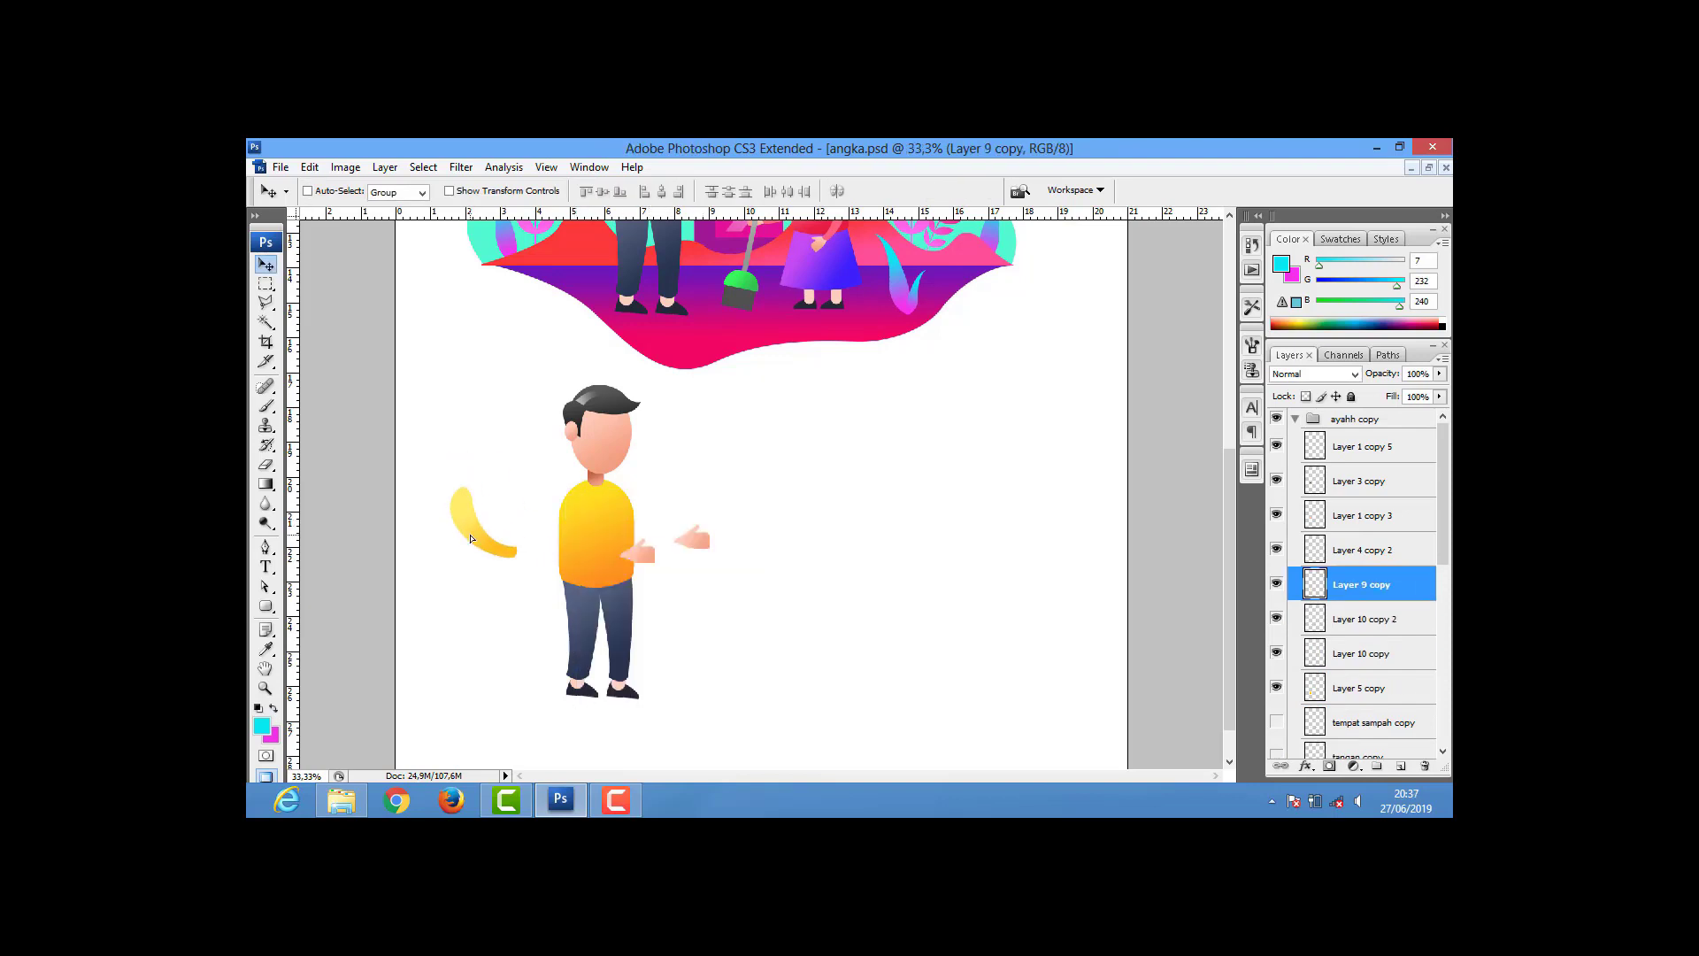
key(p)
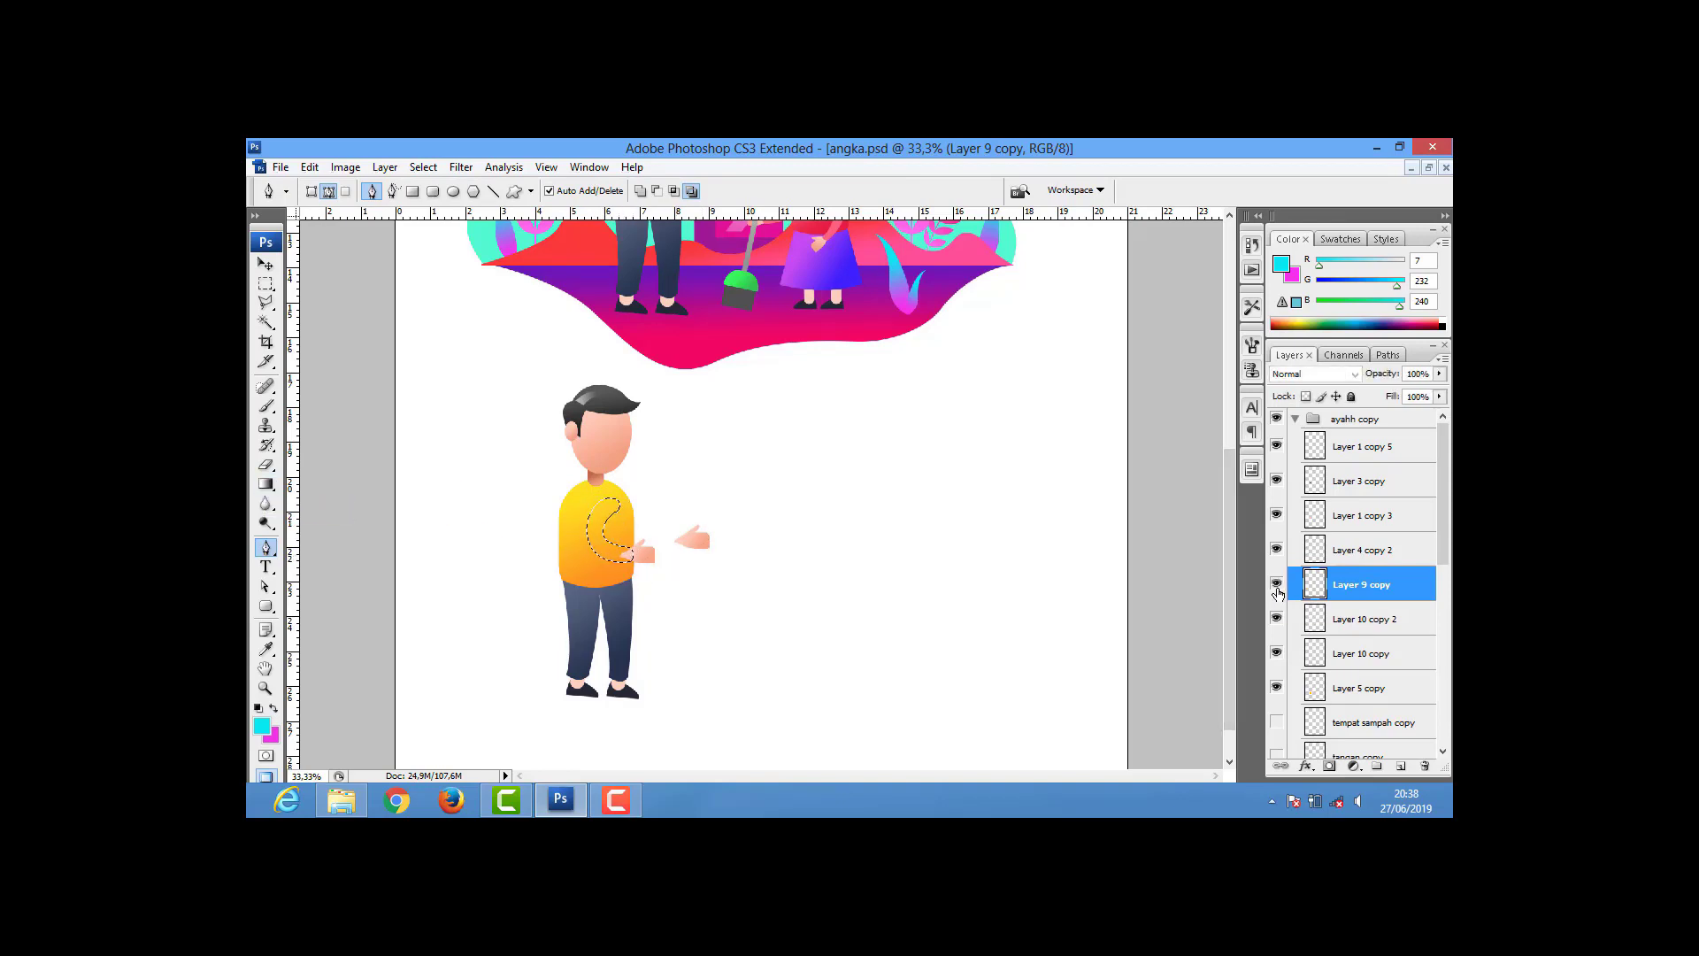
- On a new layer, fill the curved selection with yellow sampled from the arm
key(ctrl+shift+alt+n)
key(i)
click(261, 725)
click(453, 501)
key(Return)
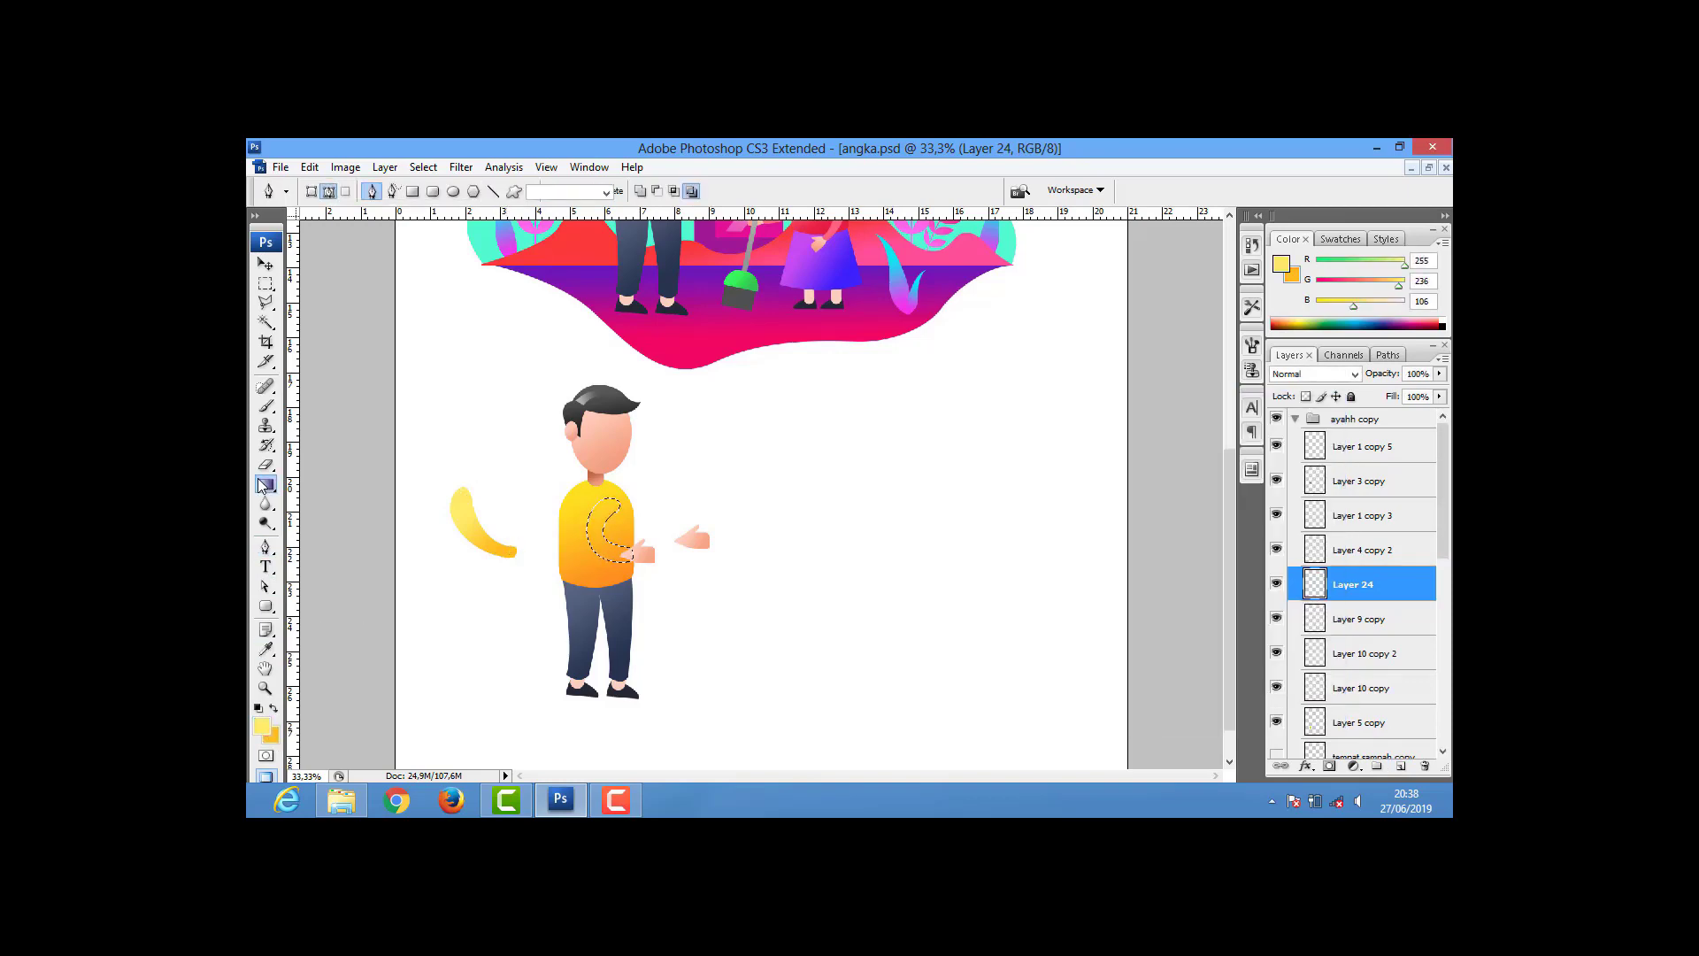
key(g)
- Duplicate the yellow curve to the right and give it a yellow-to-orange gradient
key(v)
drag(615, 559, 773, 555)
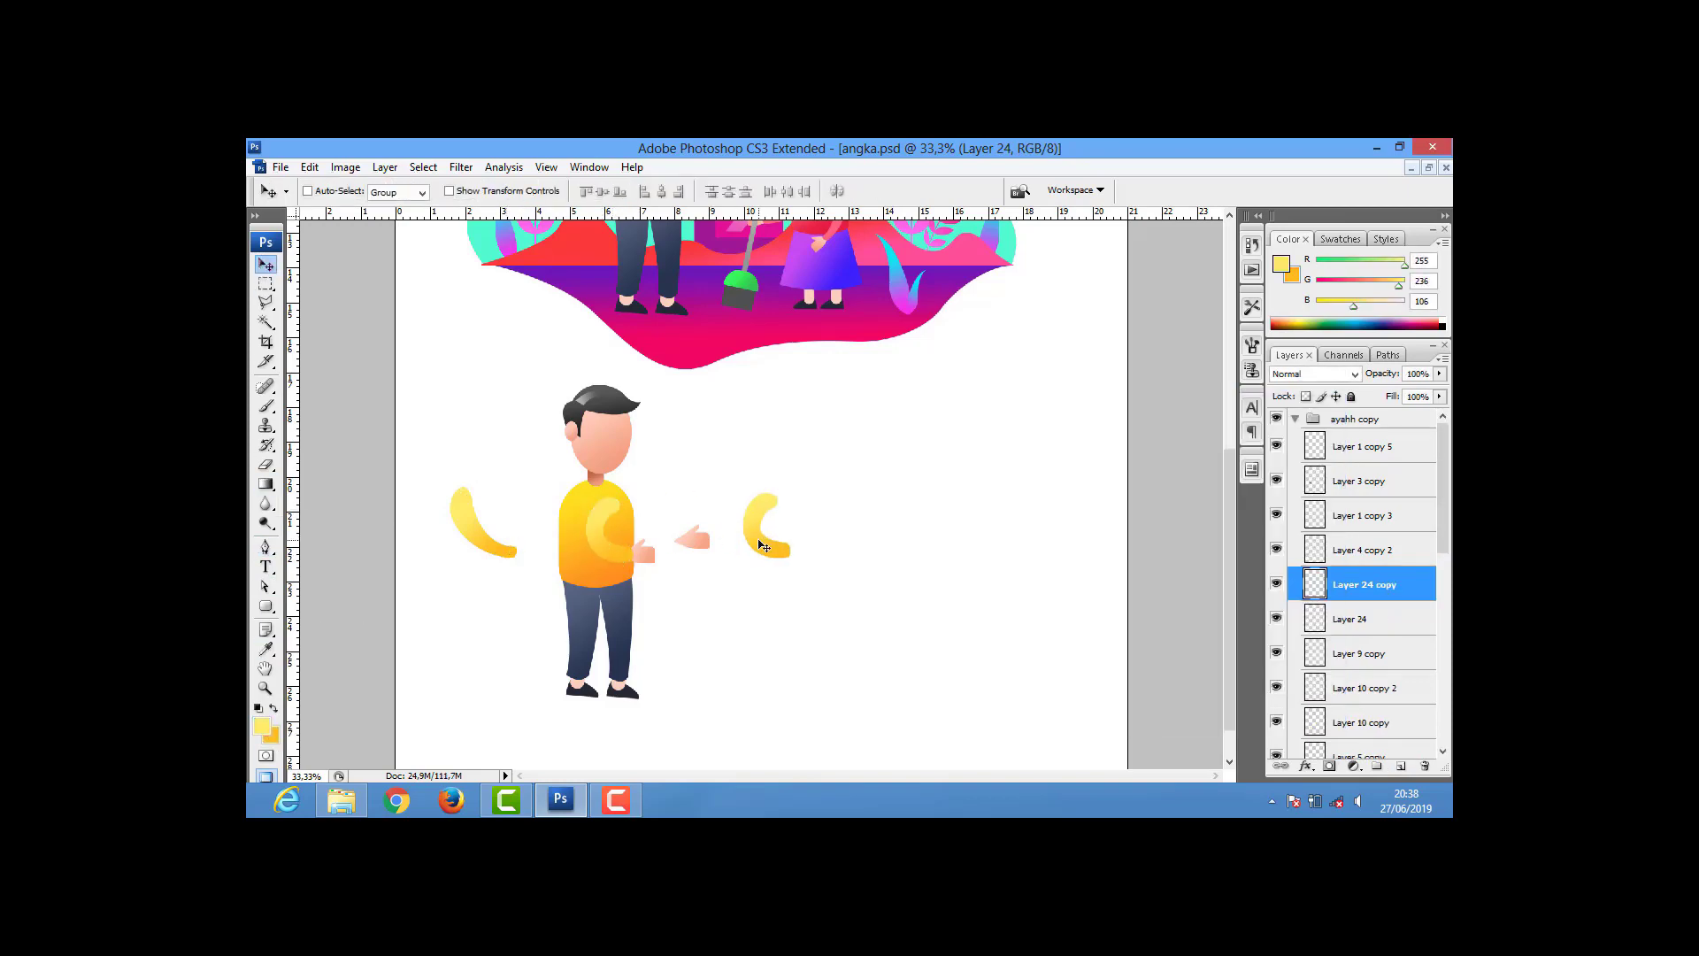
click(274, 734)
click(1243, 464)
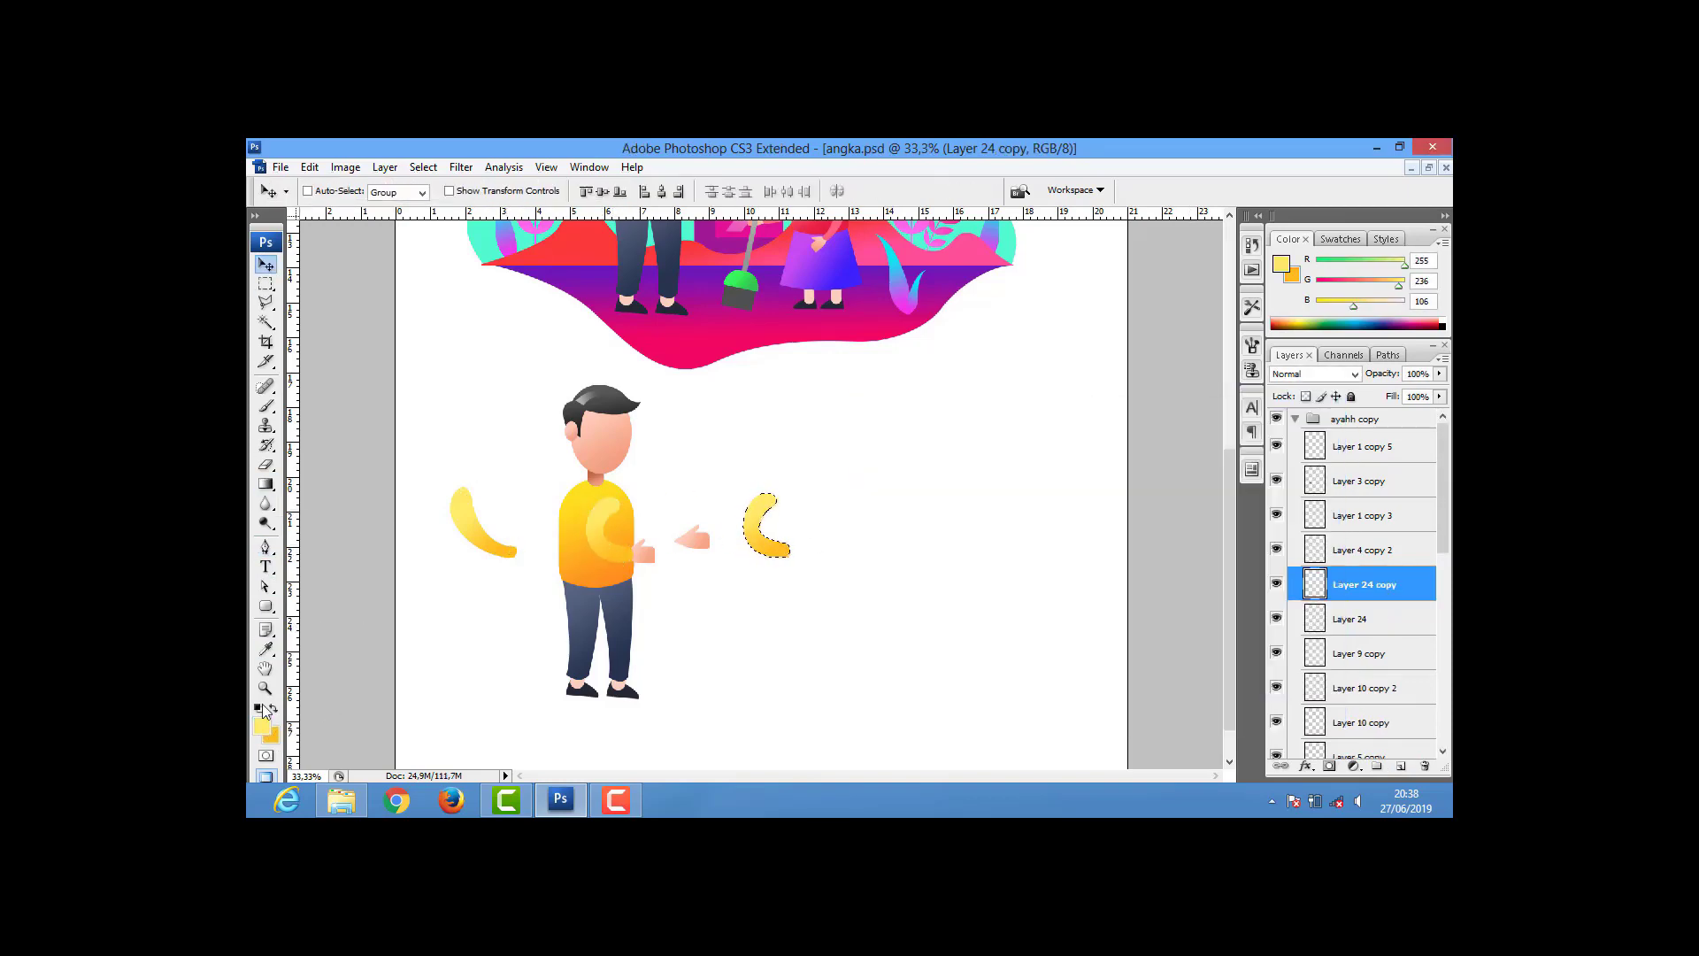
click(274, 733)
click(1084, 470)
key(Return)
click(266, 485)
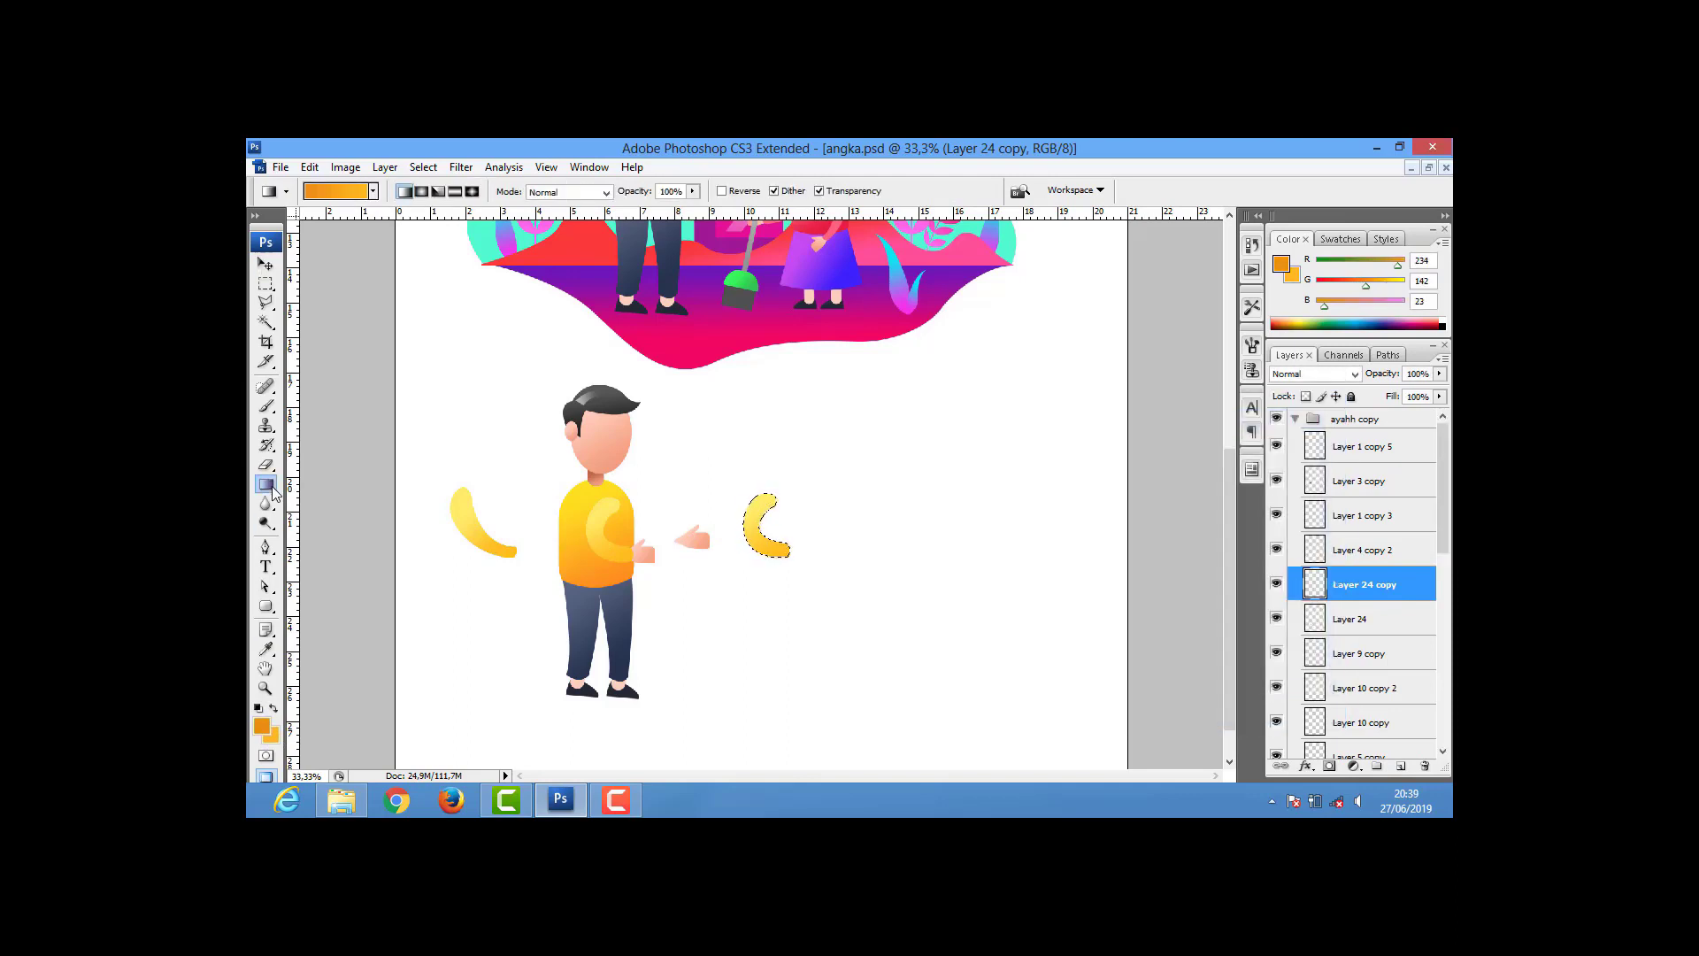
key(ctrl+t)
- Flip the curved arm onto the man's shoulder and hide the old straight arm
right_click(767, 532)
click(779, 524)
key(v)
drag(767, 526, 639, 513)
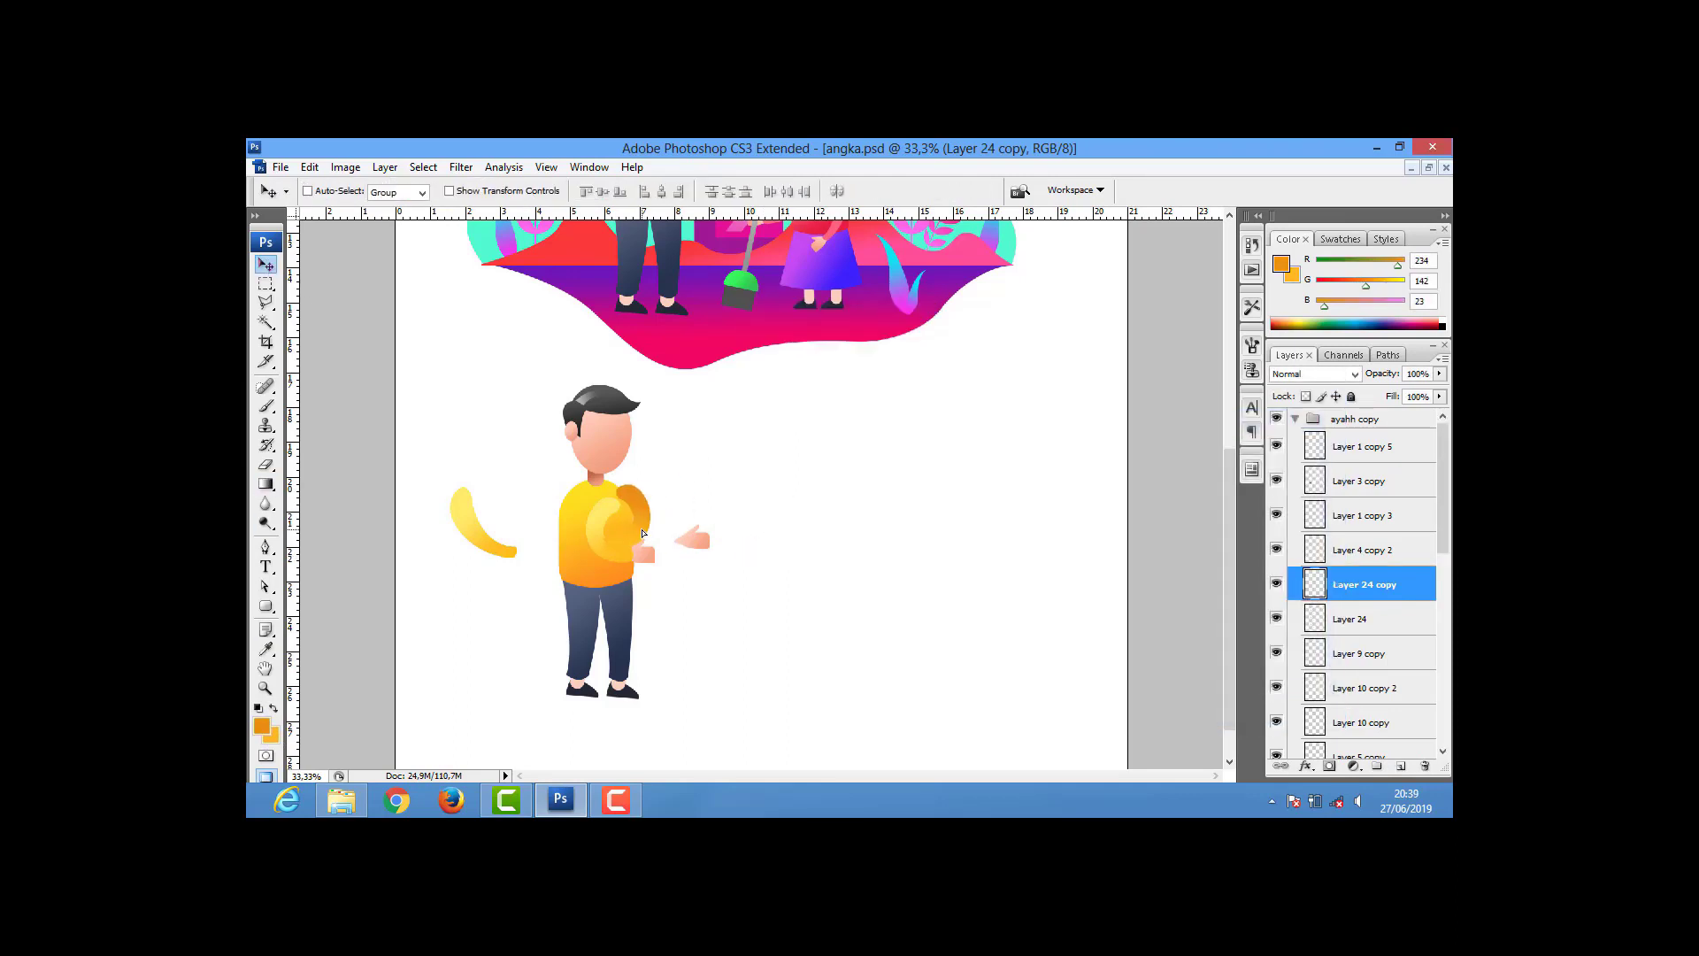
right_click(487, 531)
click(535, 552)
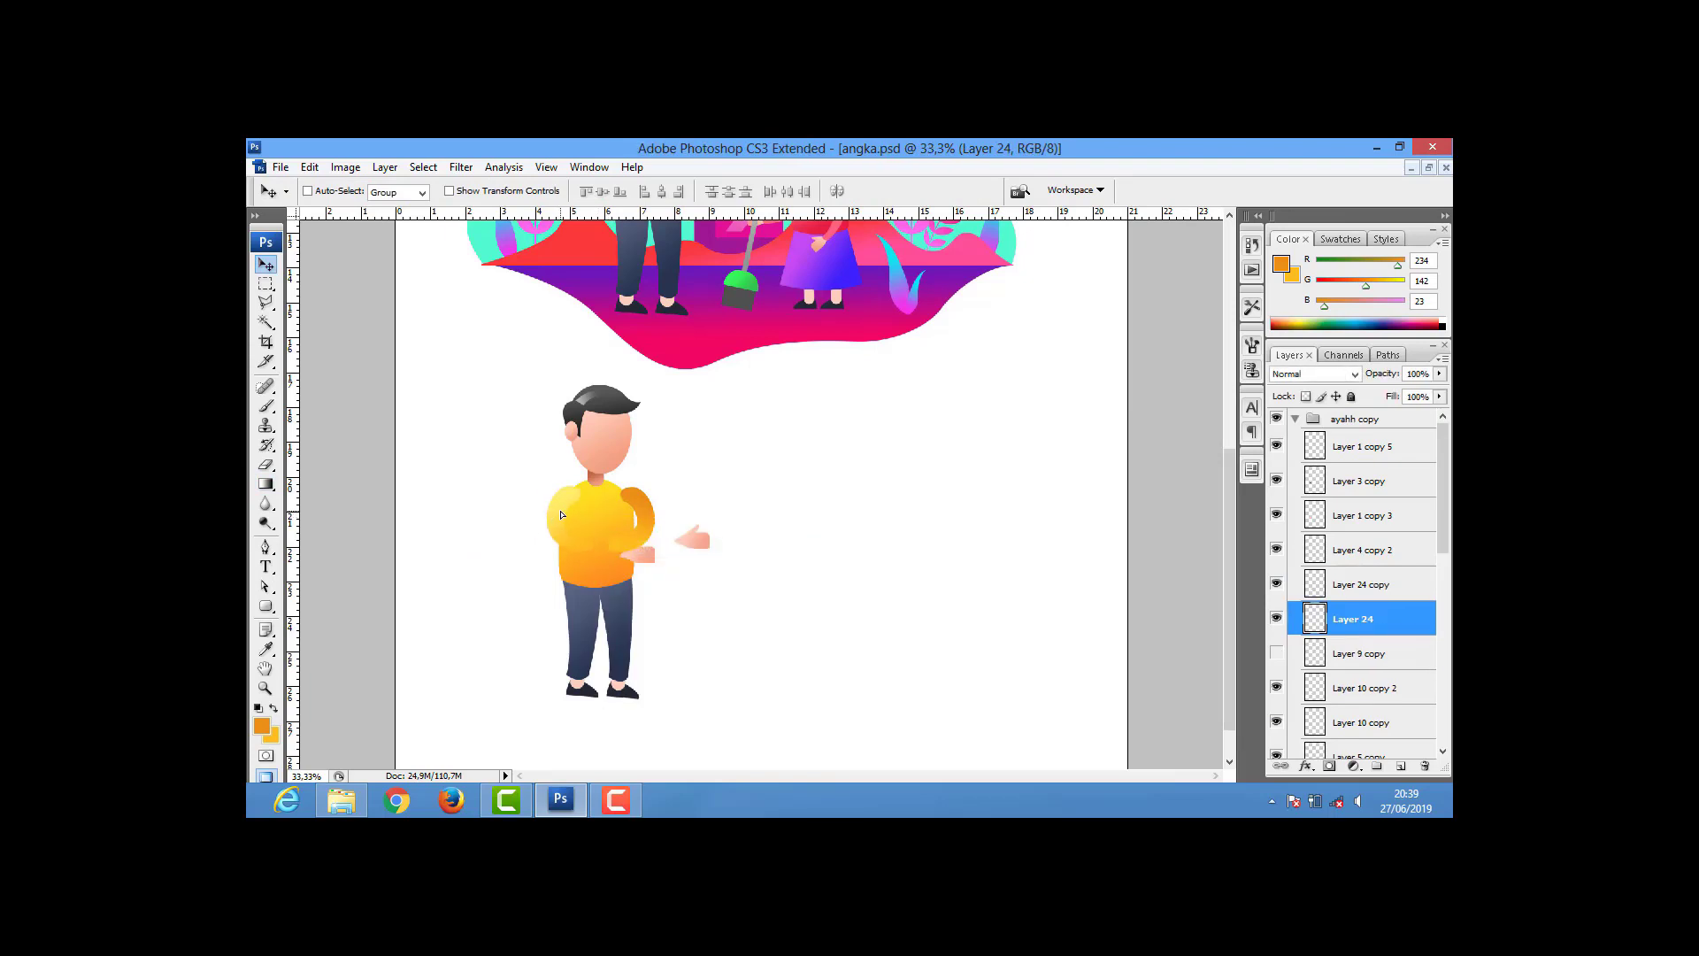
- Move the father's hand onto his chest
right_click(675, 591)
click(675, 593)
right_click(724, 570)
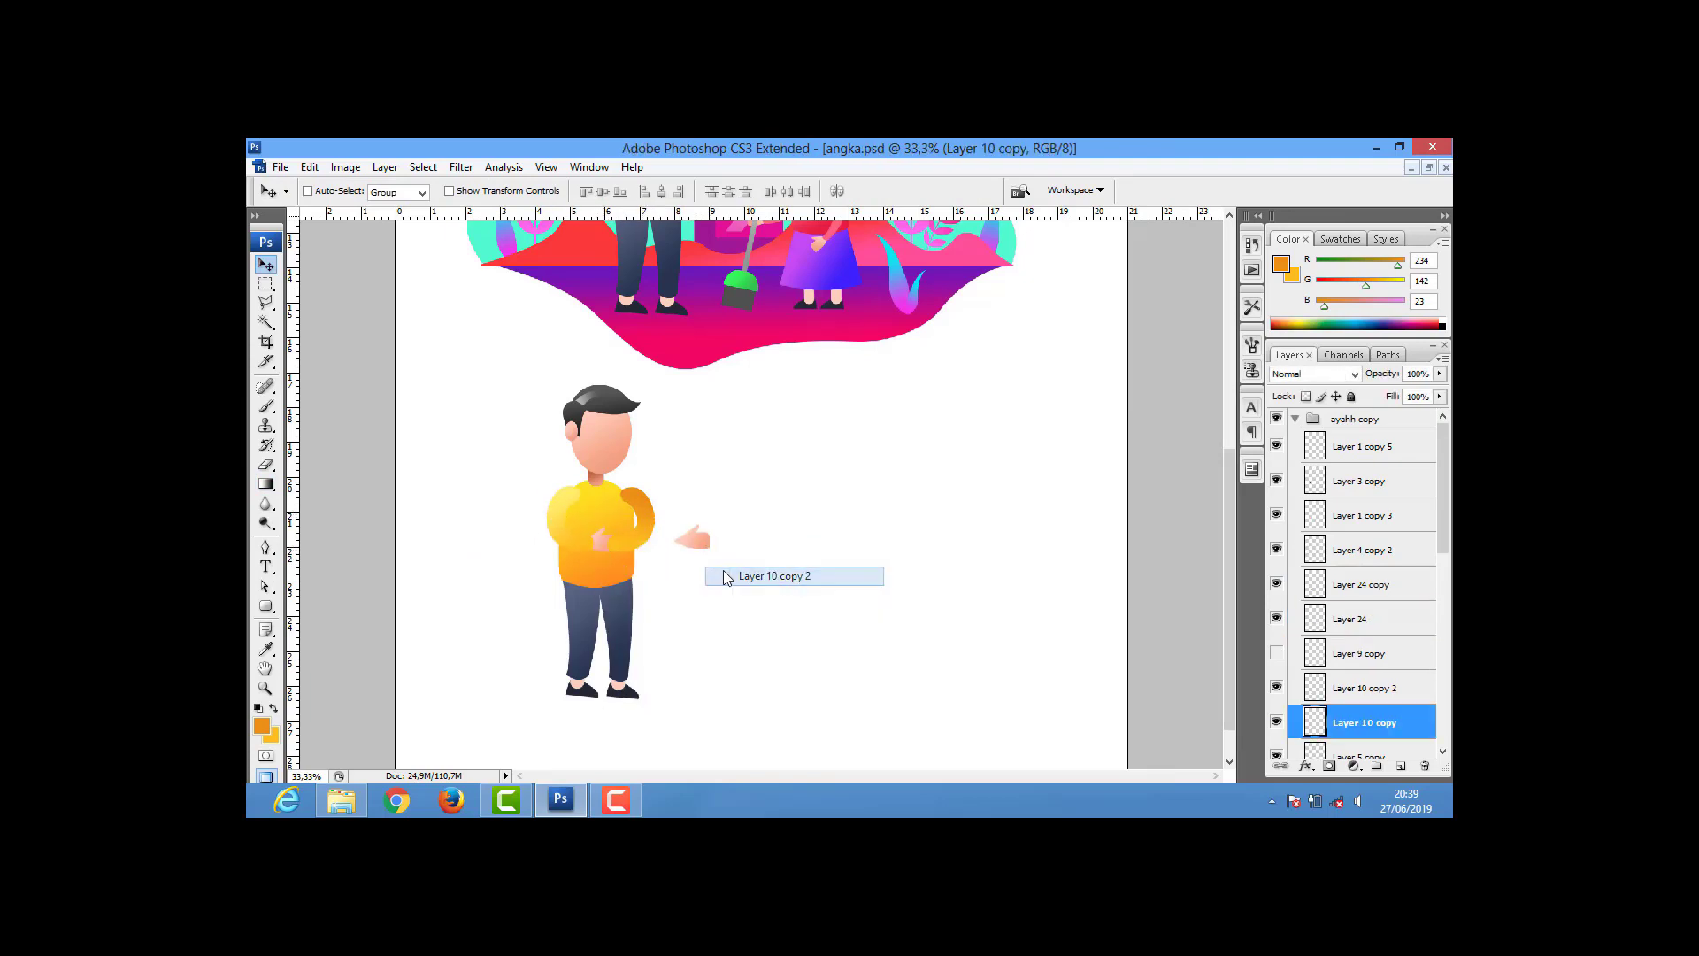
click(796, 577)
right_click(708, 571)
mouse_move(696, 543)
mouse_down()
mouse_move(609, 547)
mouse_move(647, 543)
mouse_up()
- Load the shirt outline as a selection on the copied curved arm layer
right_click(646, 544)
click(648, 548)
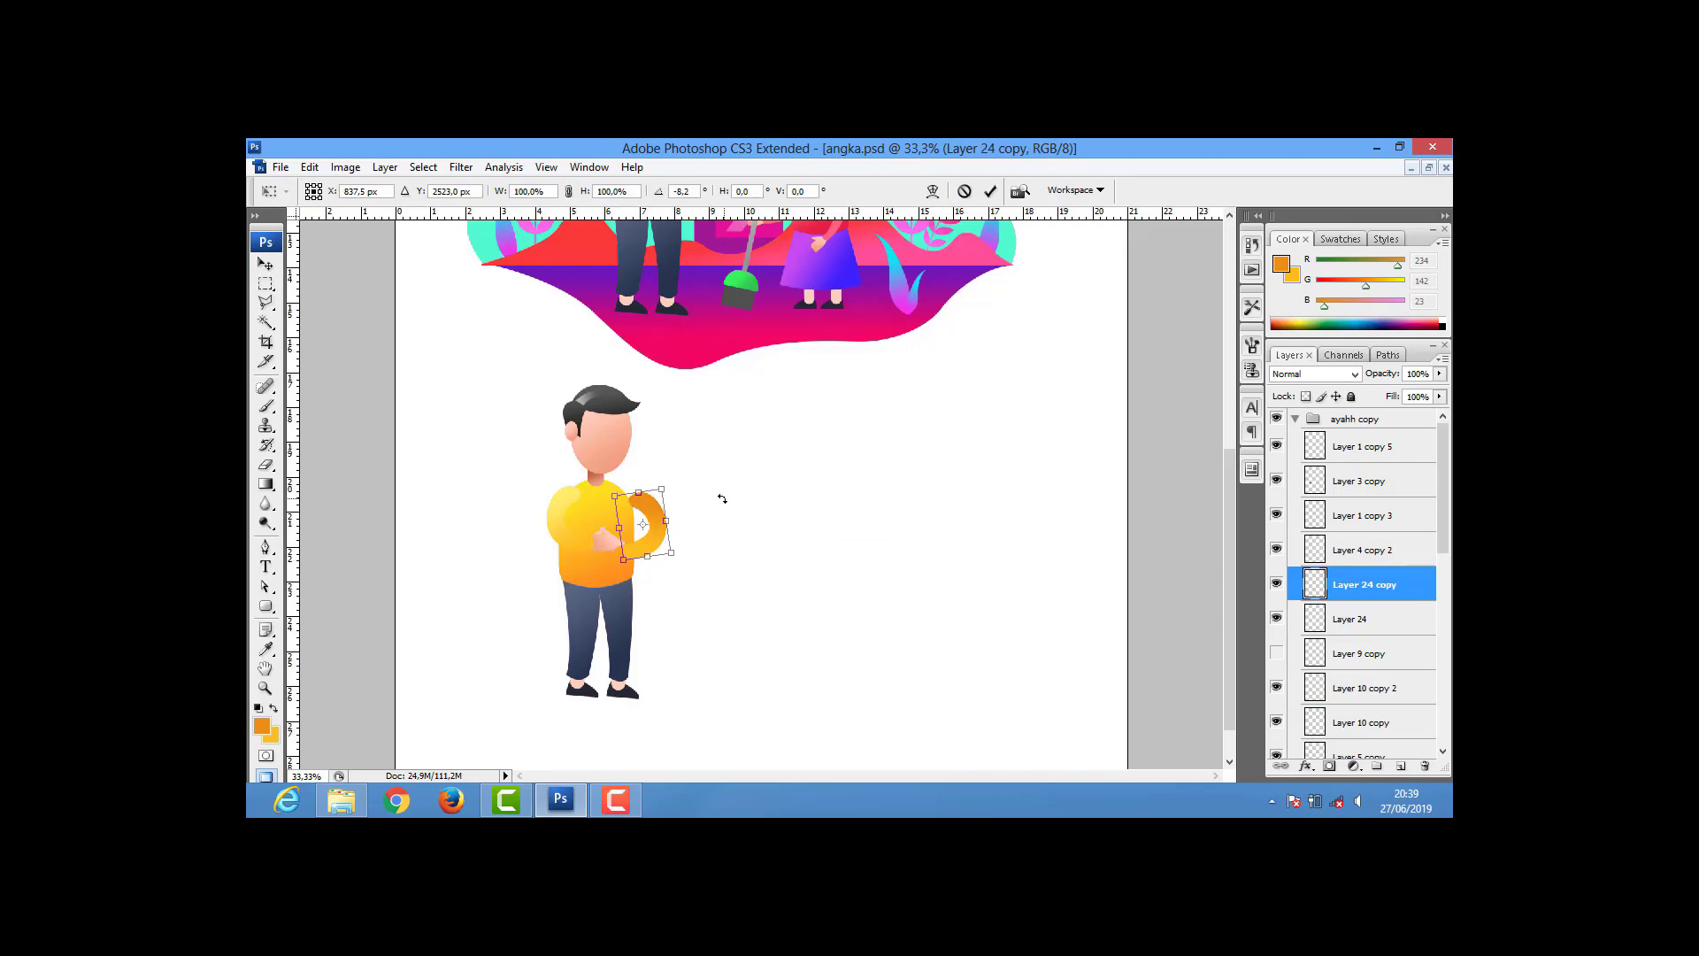
right_click(625, 555)
click(673, 574)
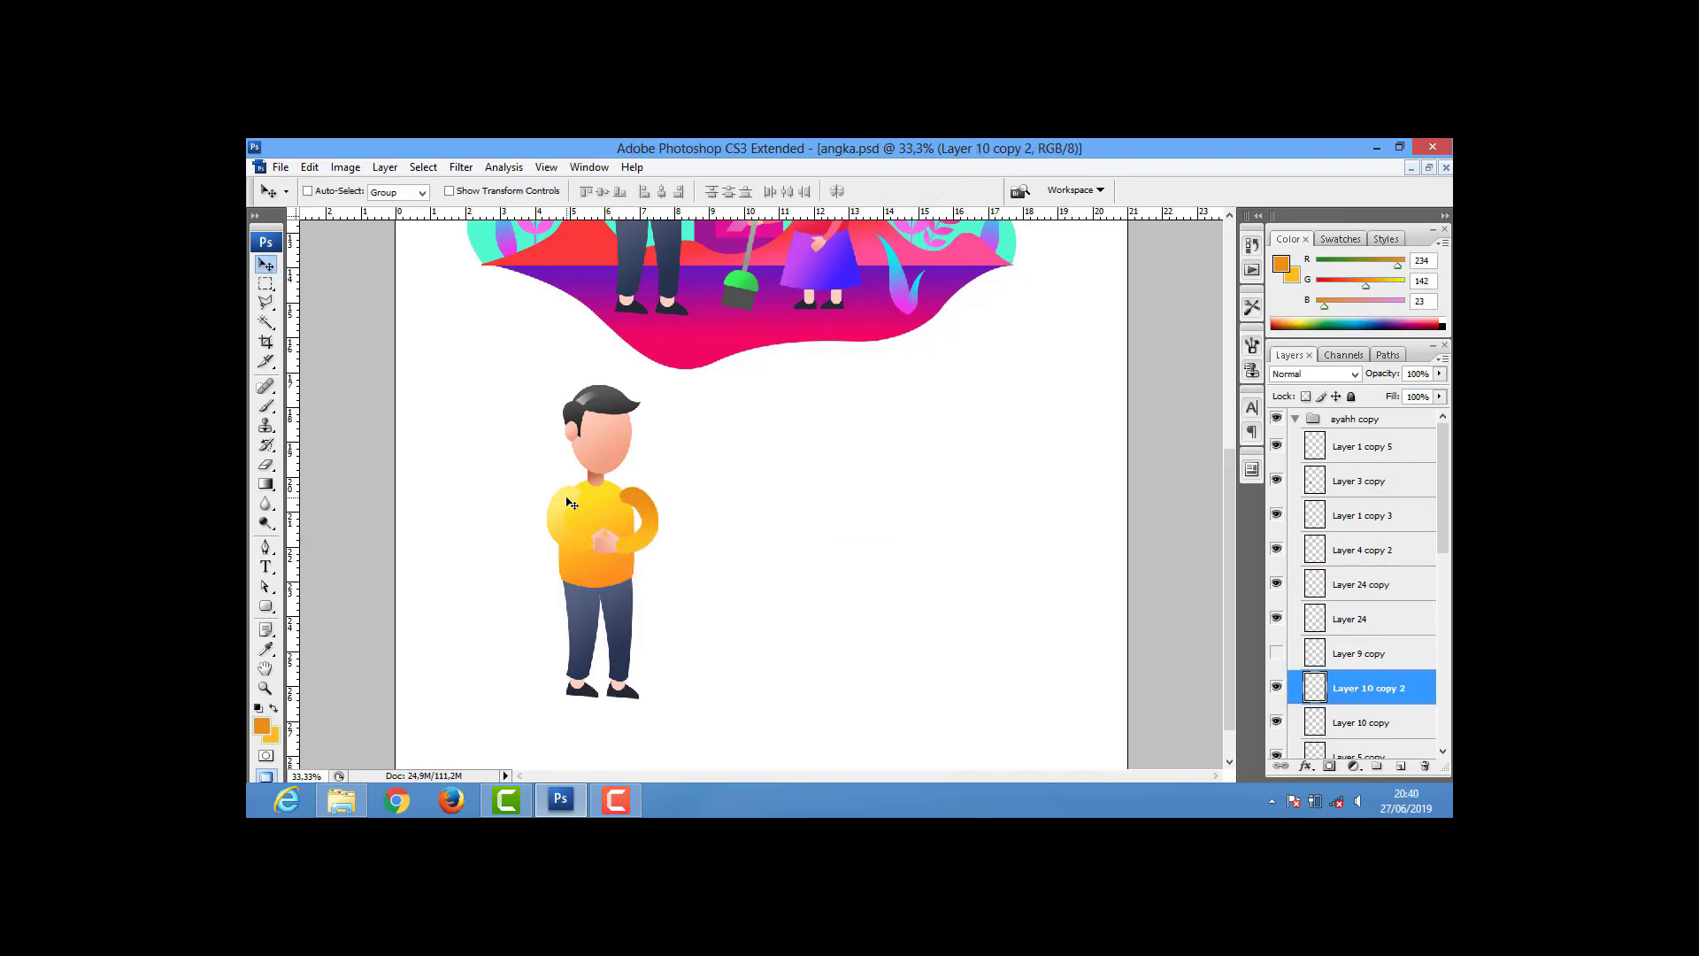
right_click(569, 501)
click(592, 529)
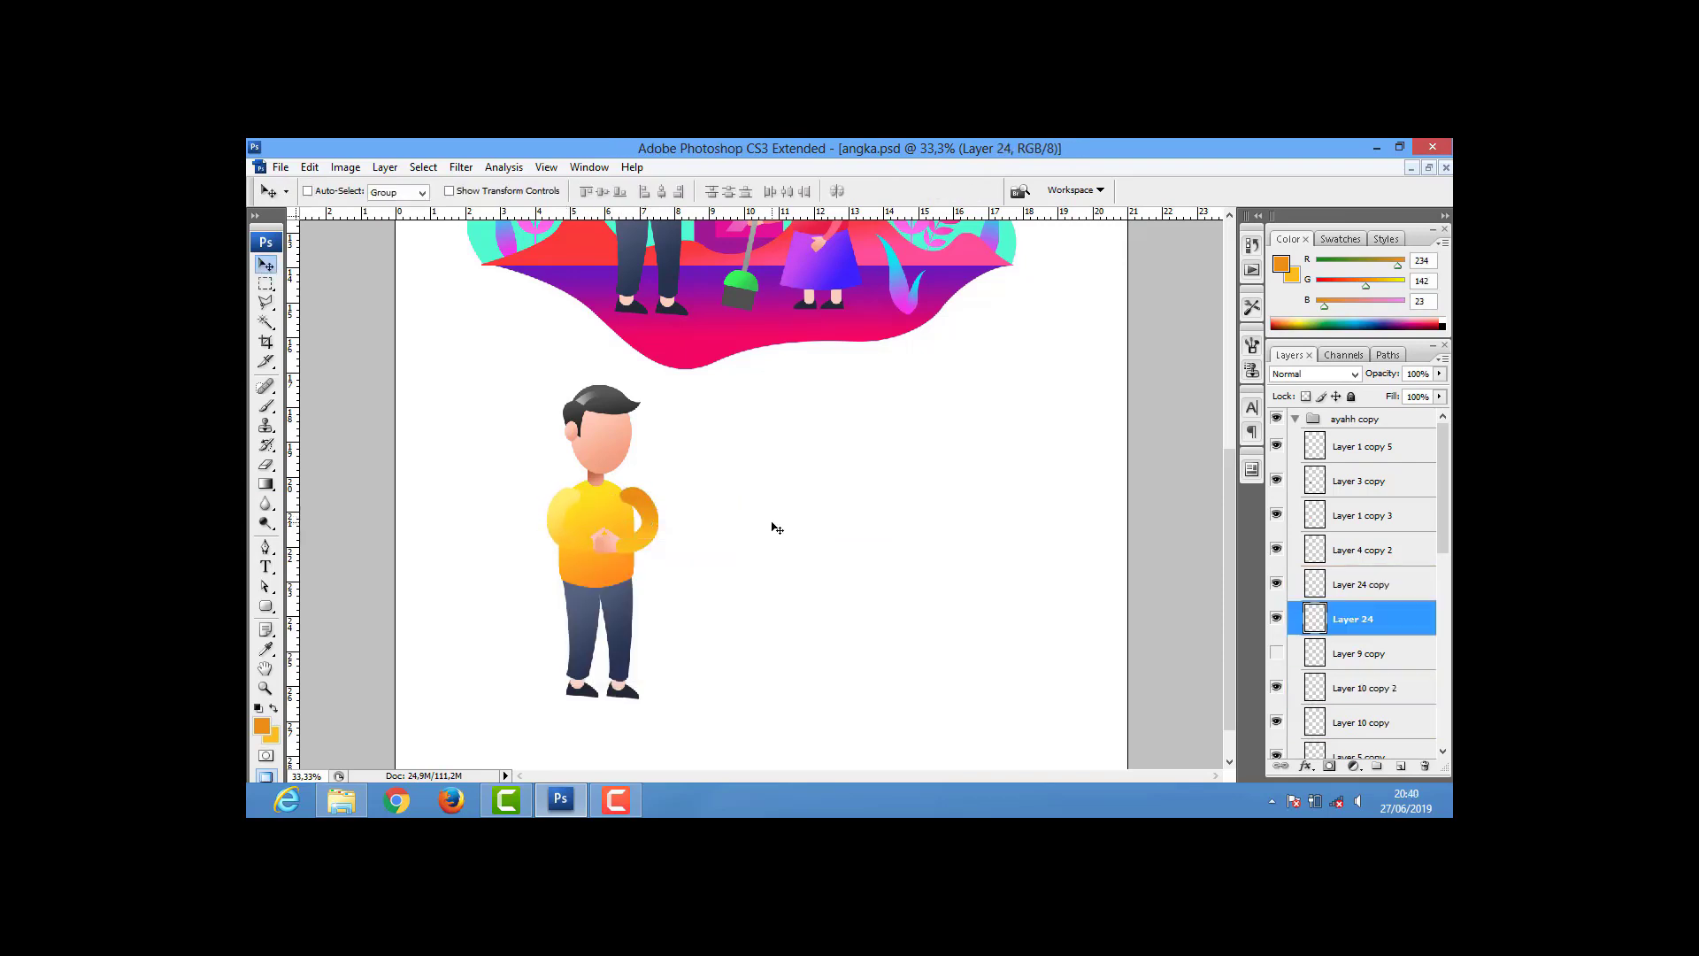
right_click(703, 511)
click(731, 548)
ctrl+click(1312, 741)
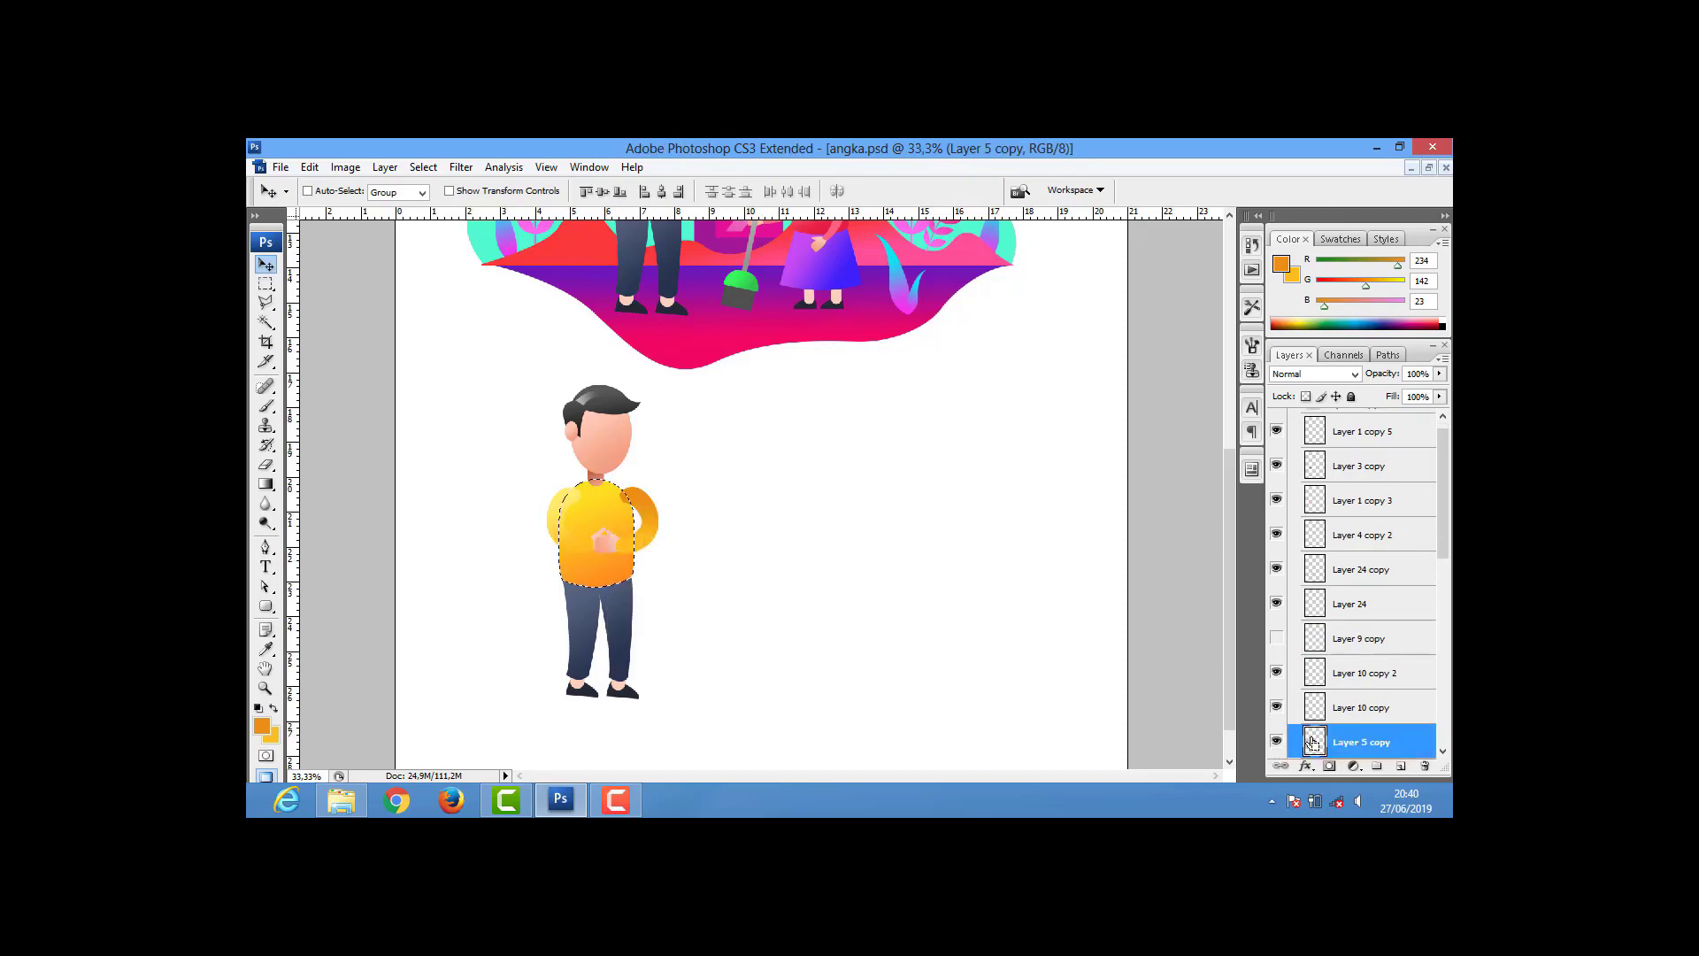
click(1312, 576)
key(e)
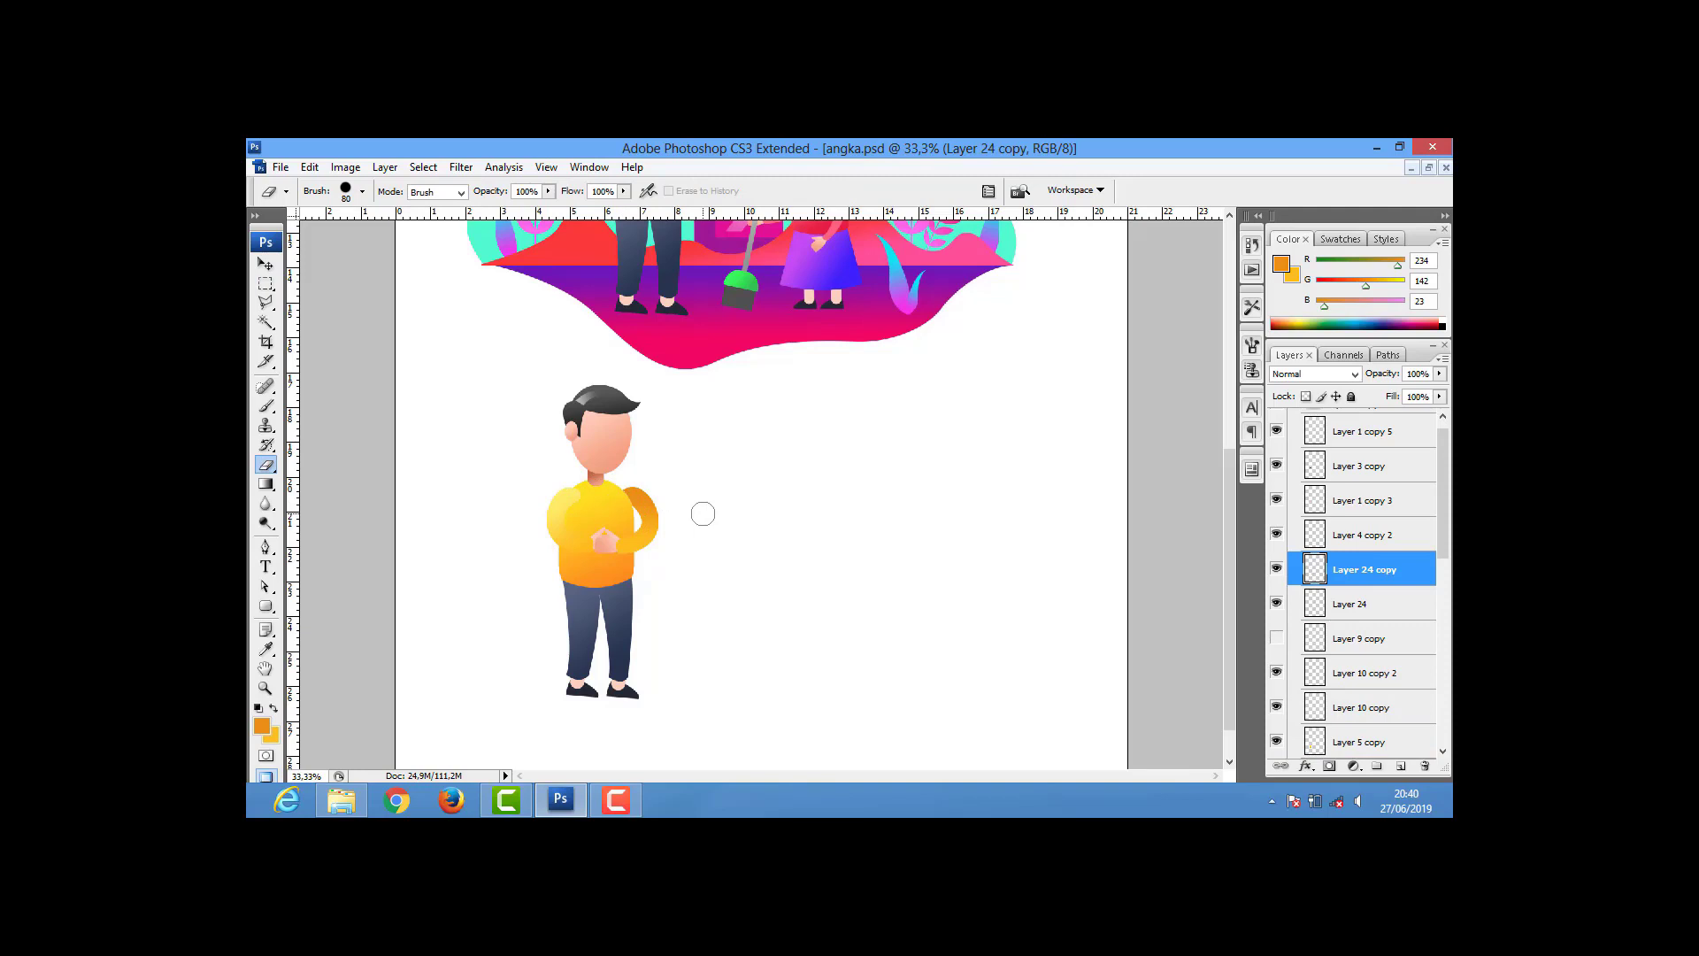
- Fill a tall pole selection with a grey gradient
click(268, 606)
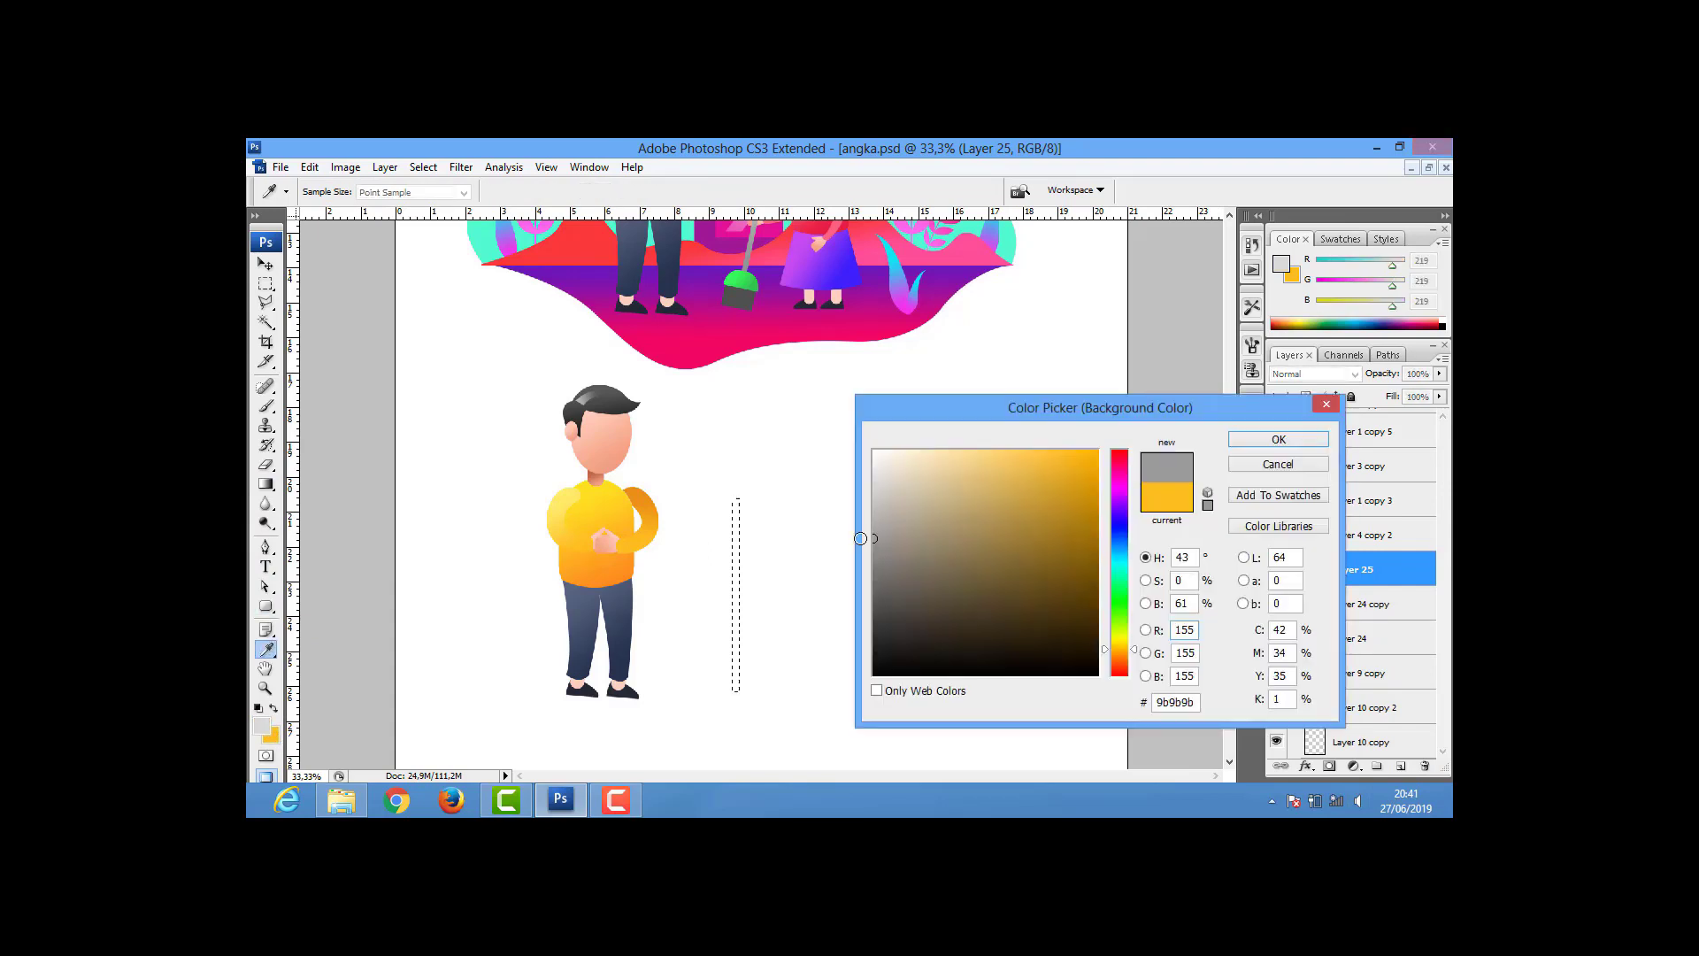
key(Return)
click(265, 484)
drag(735, 517, 736, 655)
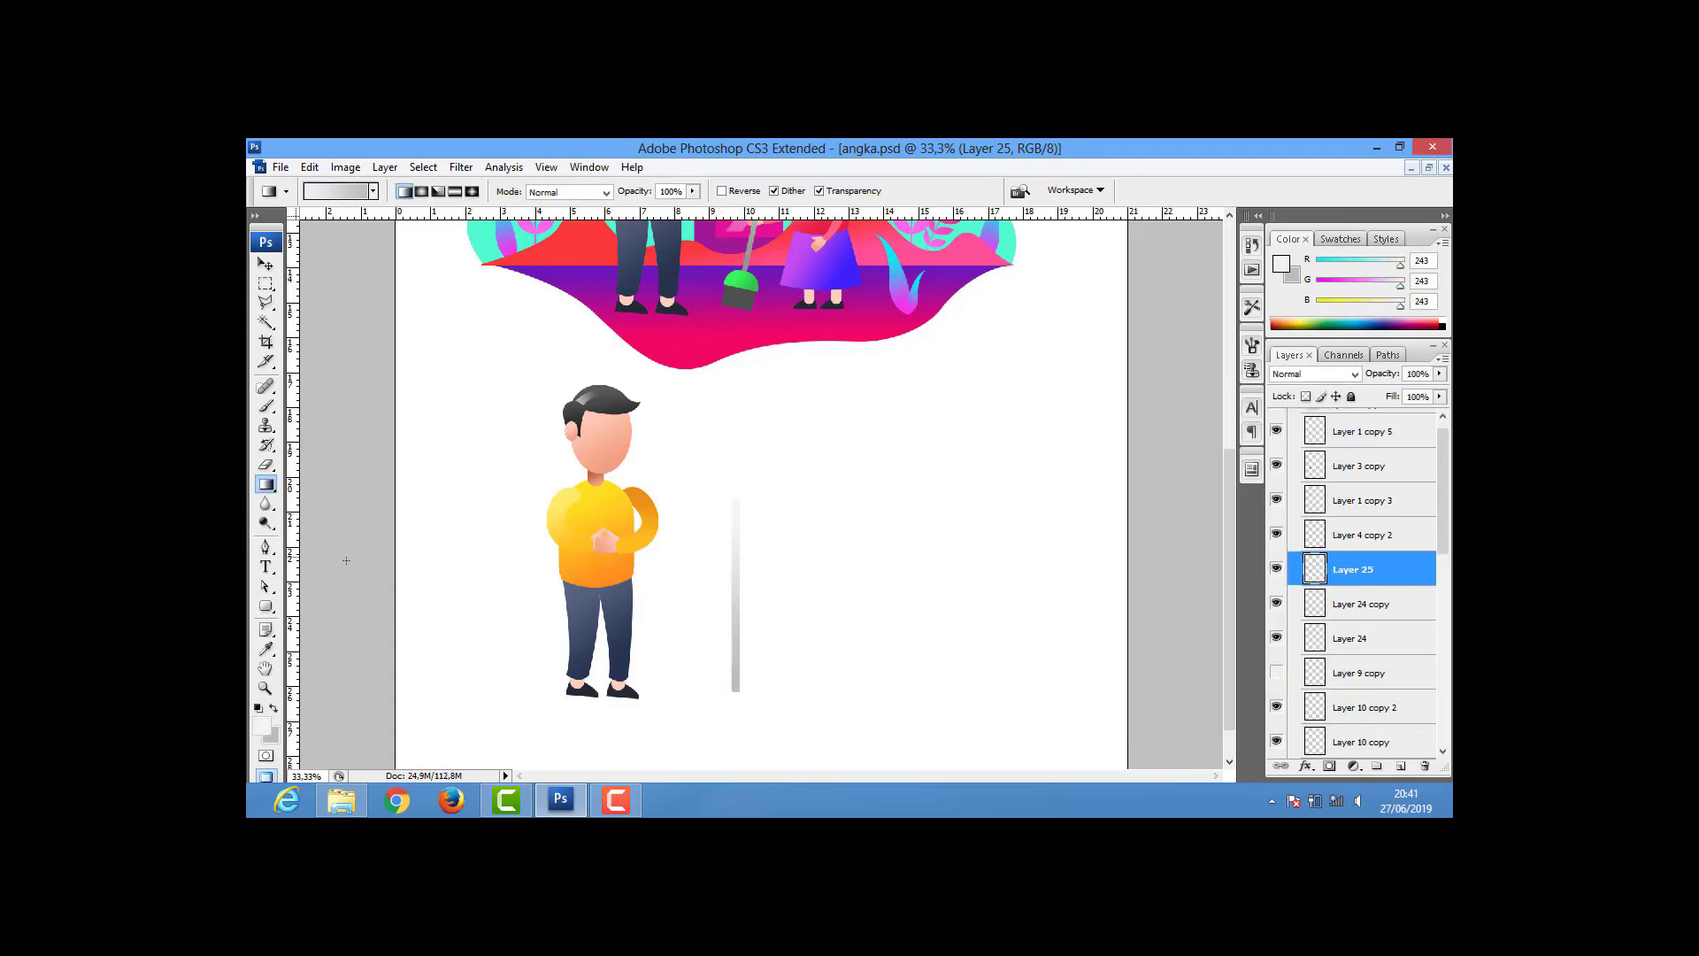
- Add a grey-gradient elliptical base at the pole's foot on a new layer
drag(265, 283, 345, 300)
drag(719, 688, 748, 700)
drag(1413, 706, 1276, 611)
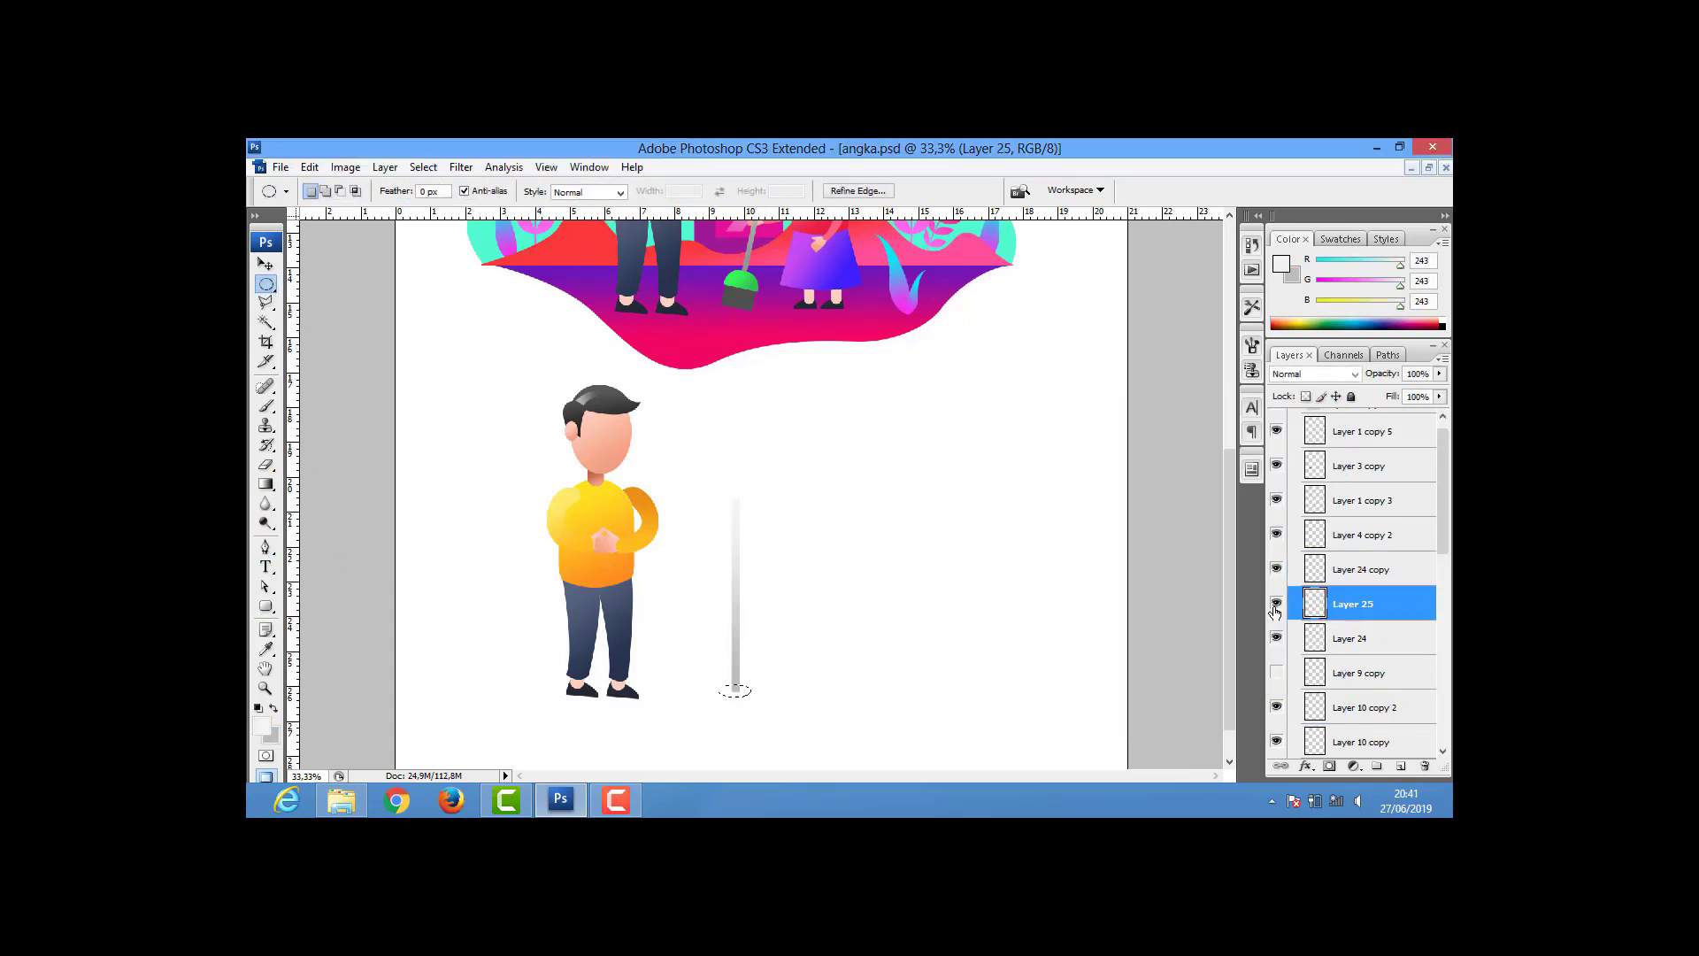
click(1391, 765)
click(265, 485)
drag(734, 684, 735, 697)
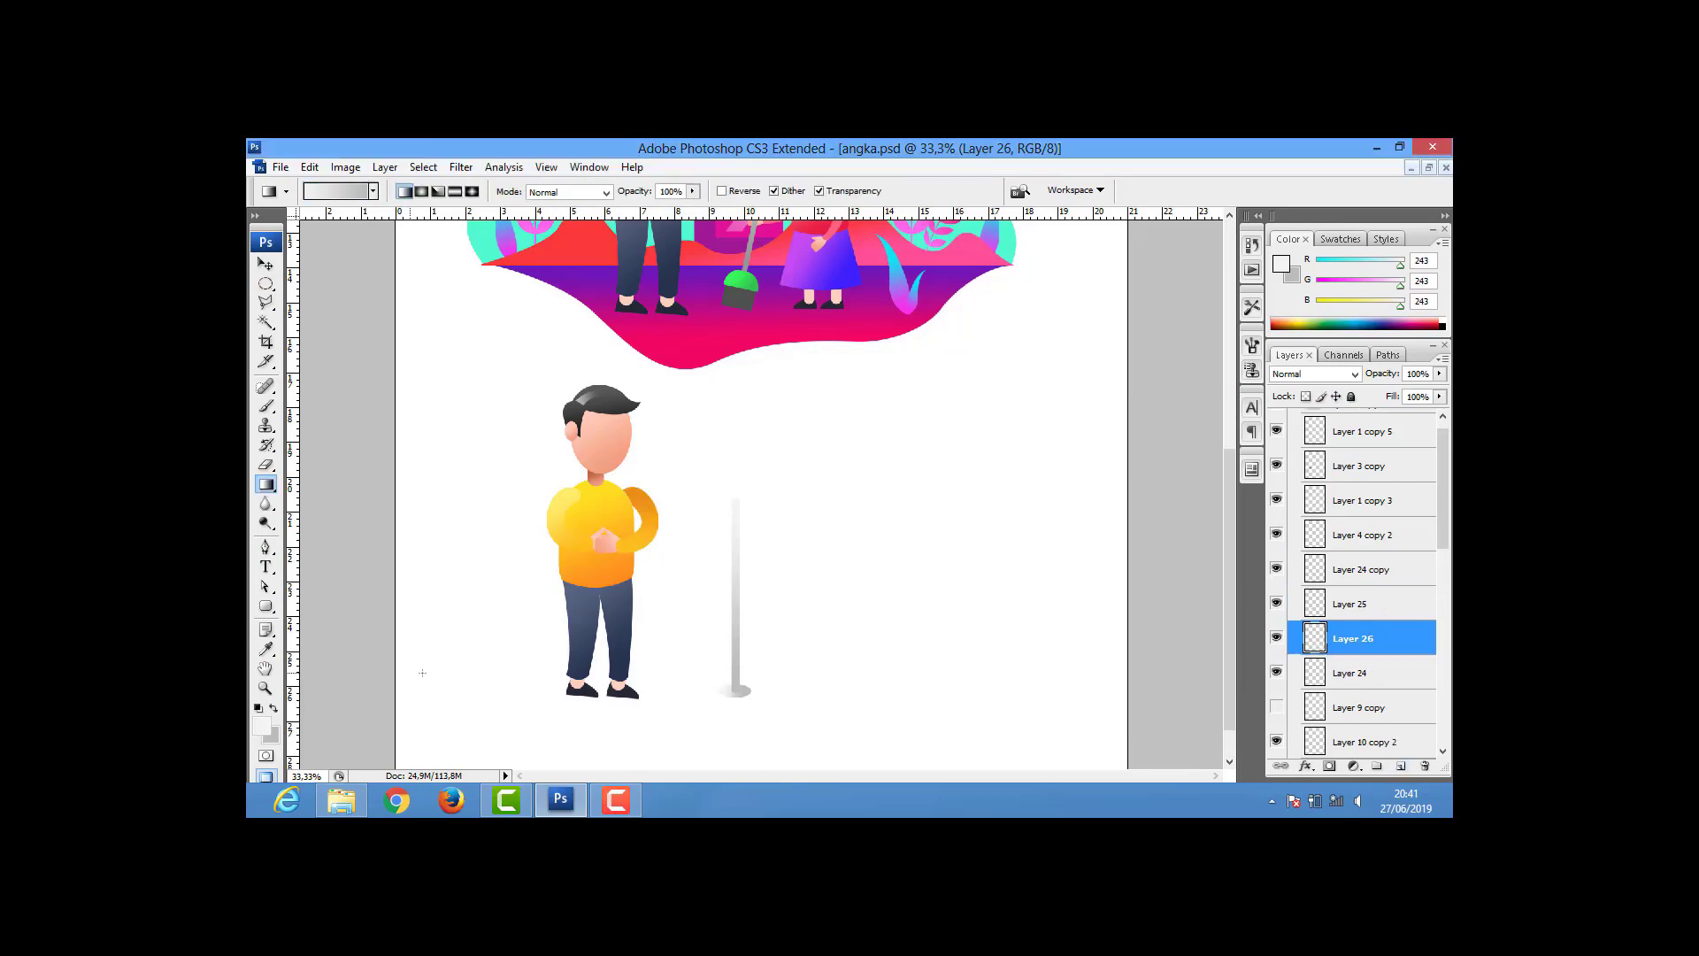
- Duplicate the pole and rotate the copy 90° to form a crossbar
key(v)
right_click(738, 540)
click(761, 562)
key(ctrl+j)
key(ctrl+t)
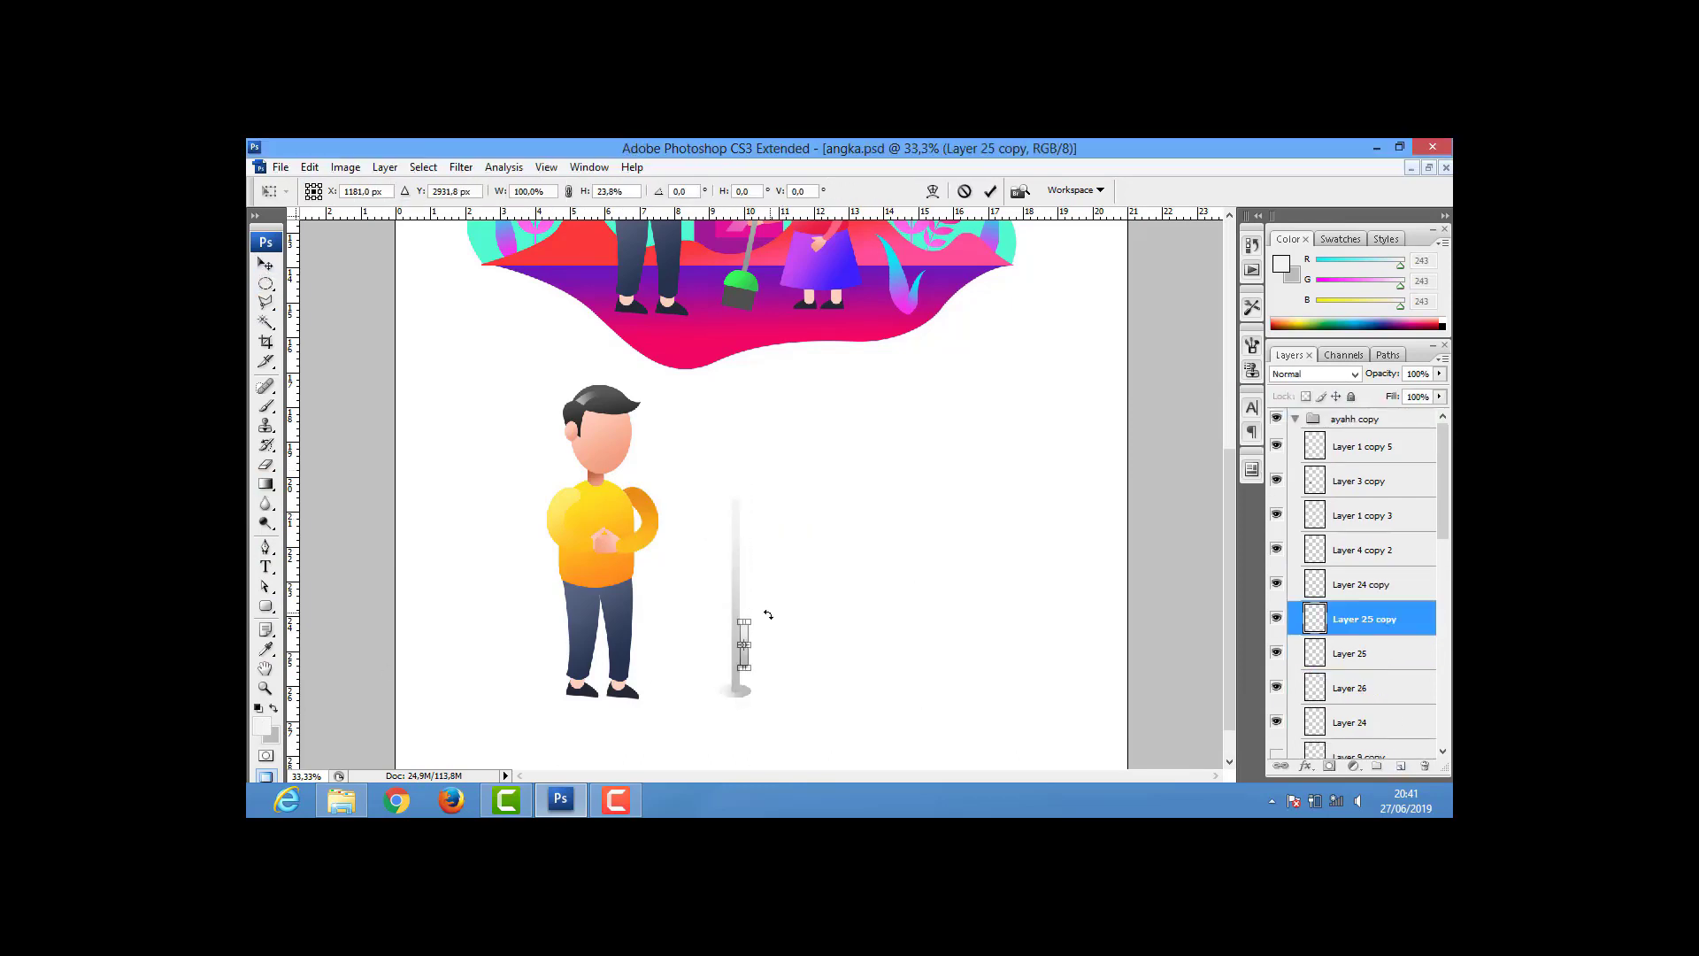
text(90)
key(Return)
key(Return)
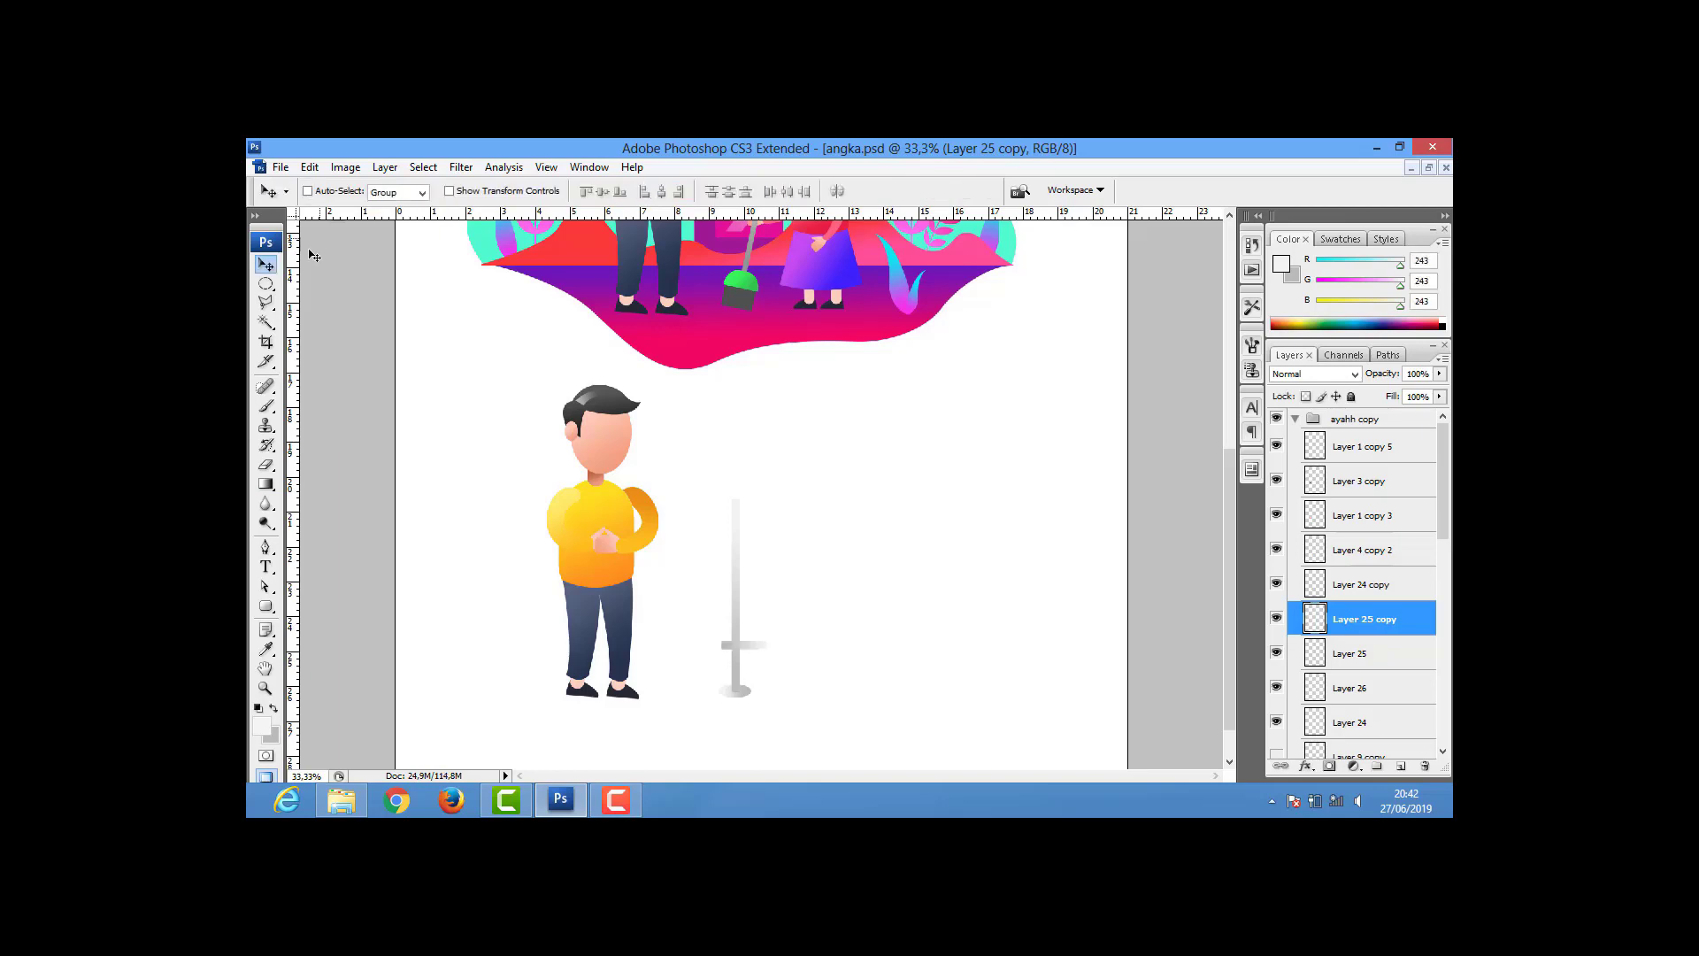
- Position the pole in front of the father
ctrl+click(735, 563)
drag(735, 564, 605, 577)
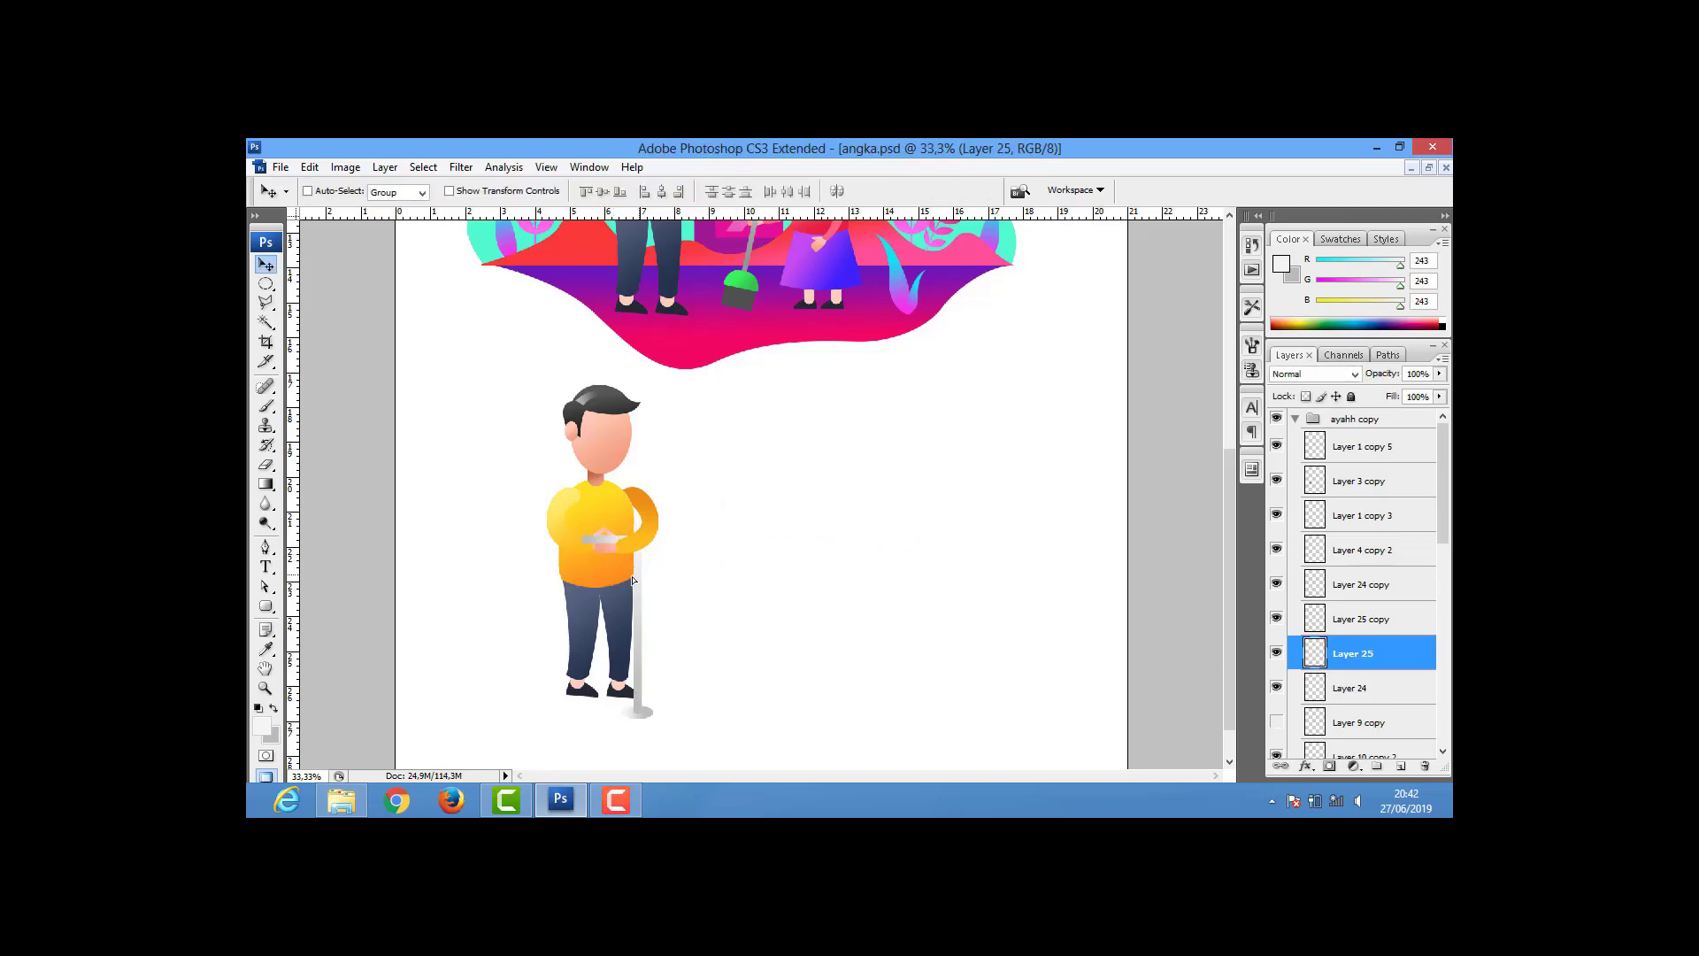
key(ctrl+t)
key(Return)
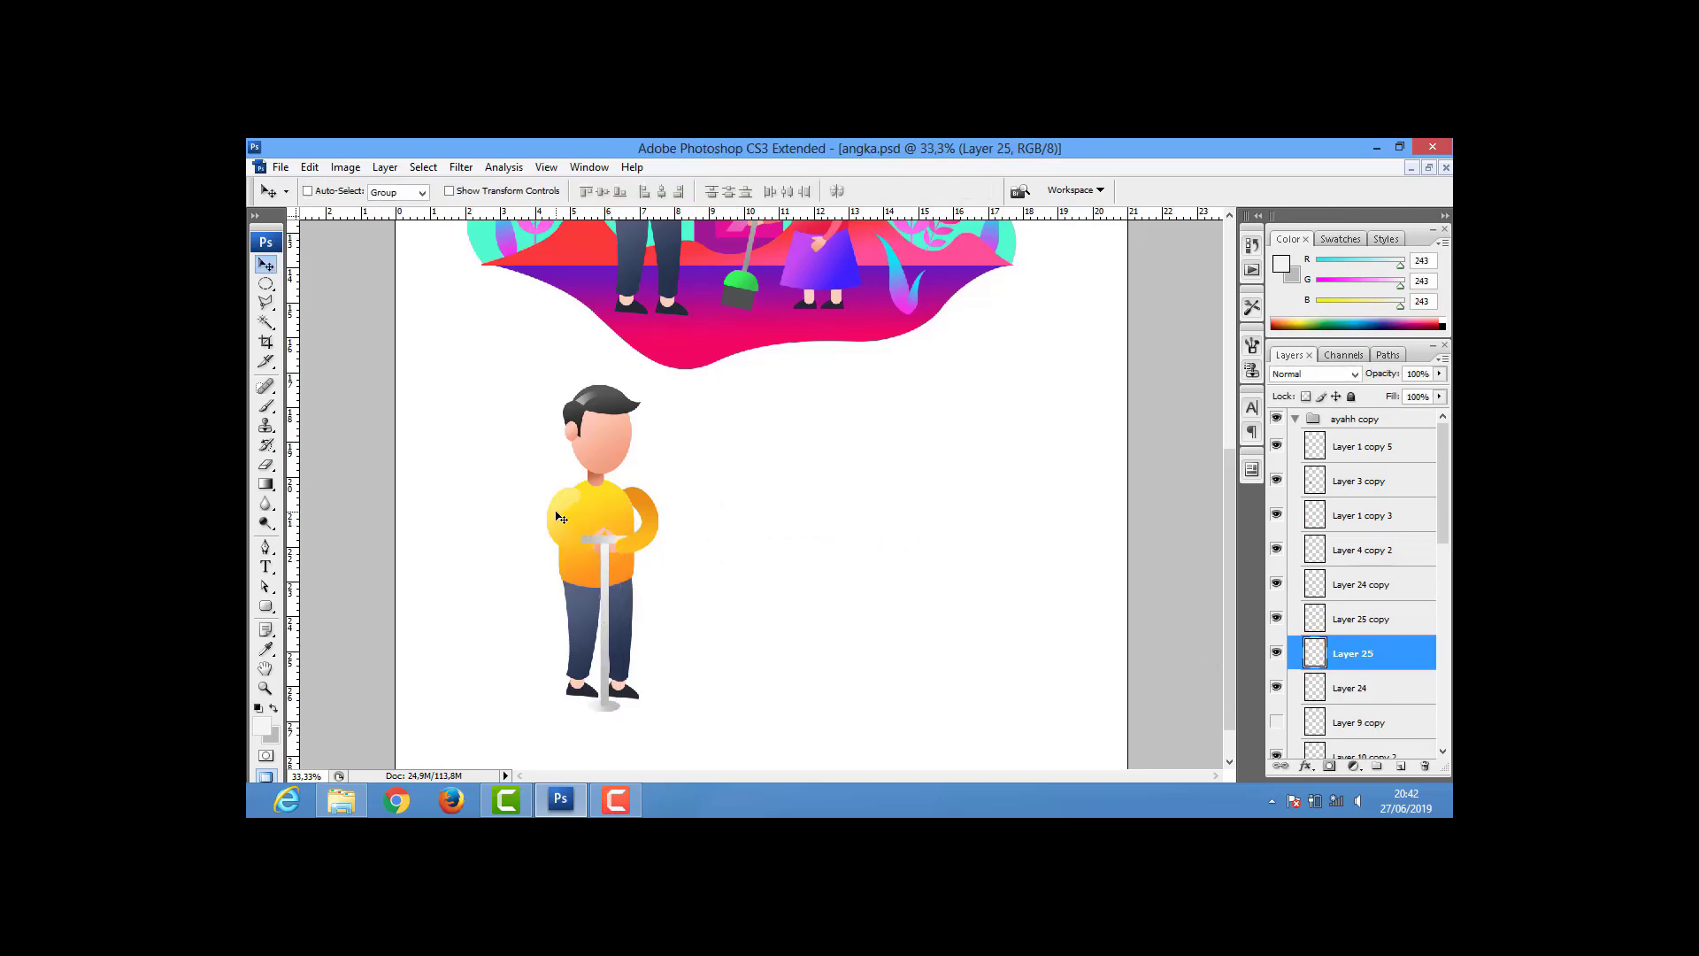
key(alt+bracketleft)
scroll(1276, 673, down, 3)
- Merge the spare hand layer into the arm and warp the curved arm into a bend
key(alt+bracketleft)
click(1277, 641)
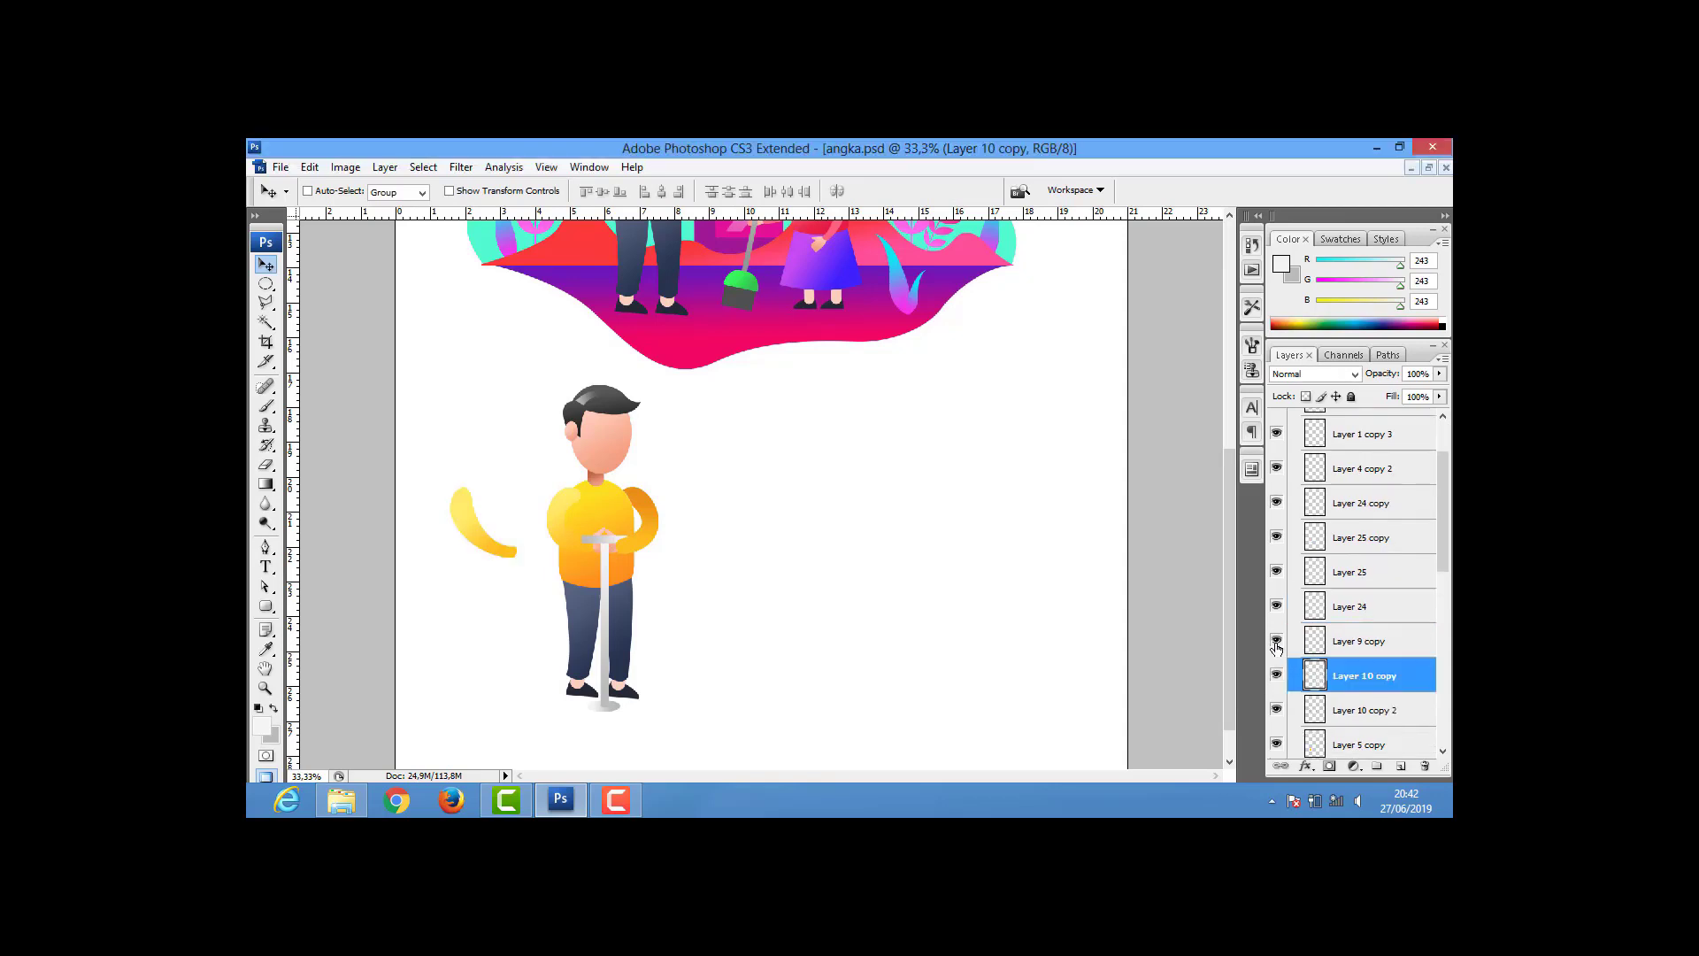
key(ctrl+e)
key(alt+bracketright)
click(309, 166)
click(575, 595)
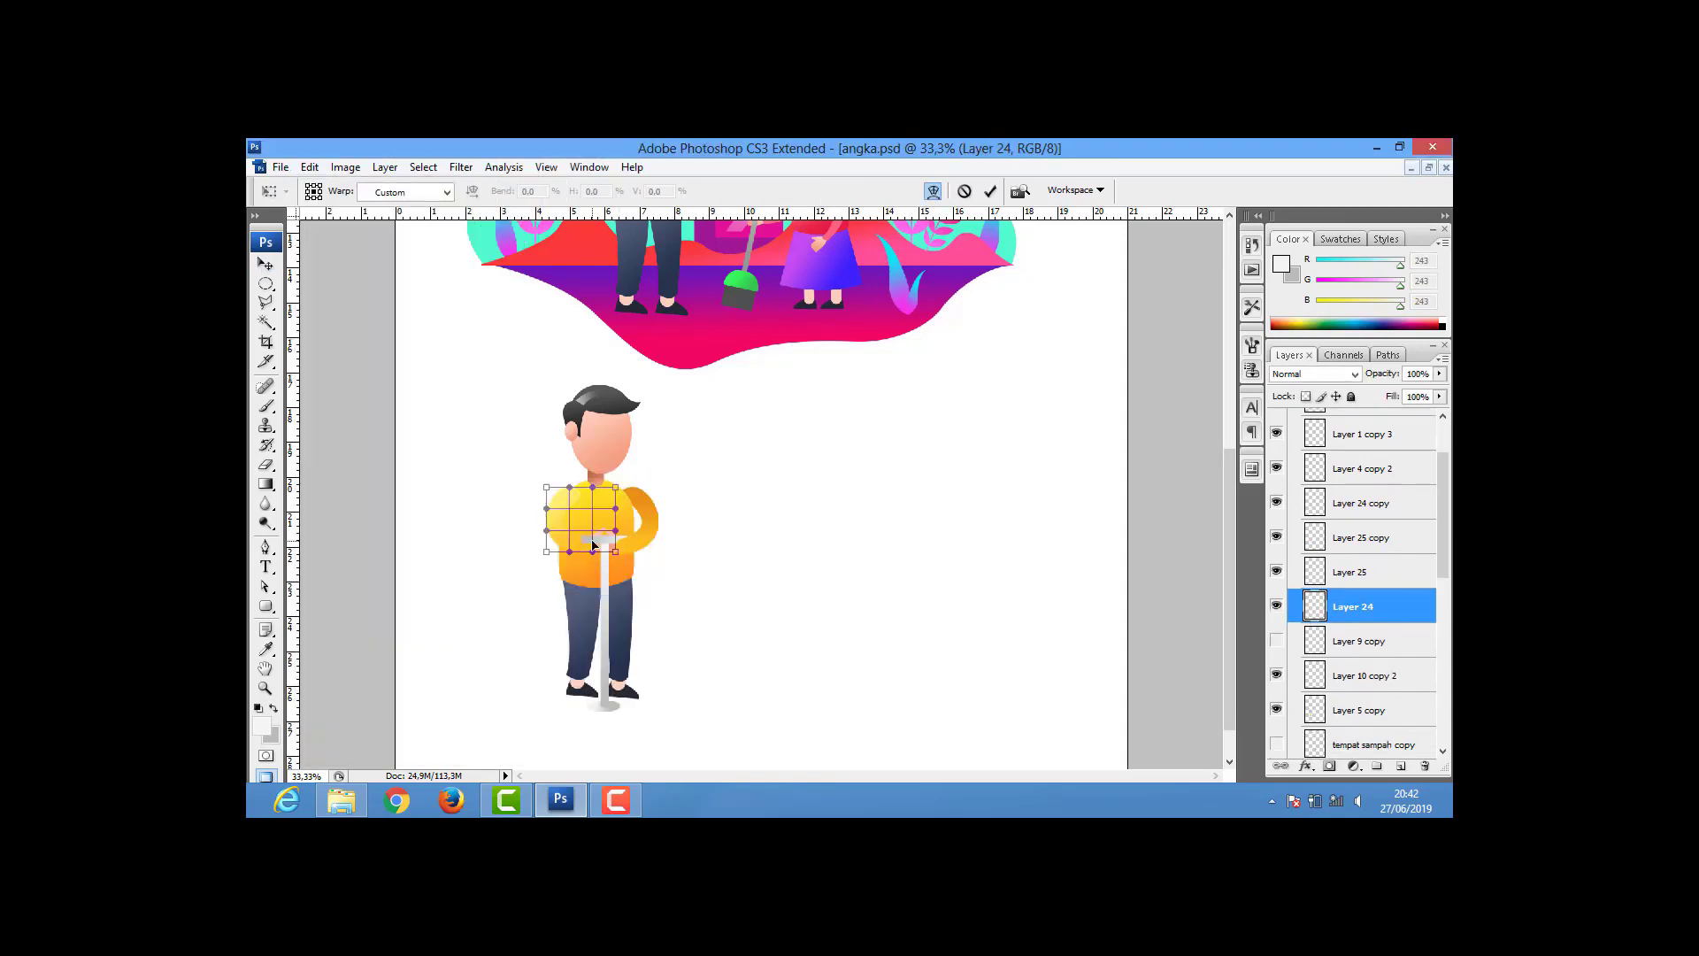
key(Return)
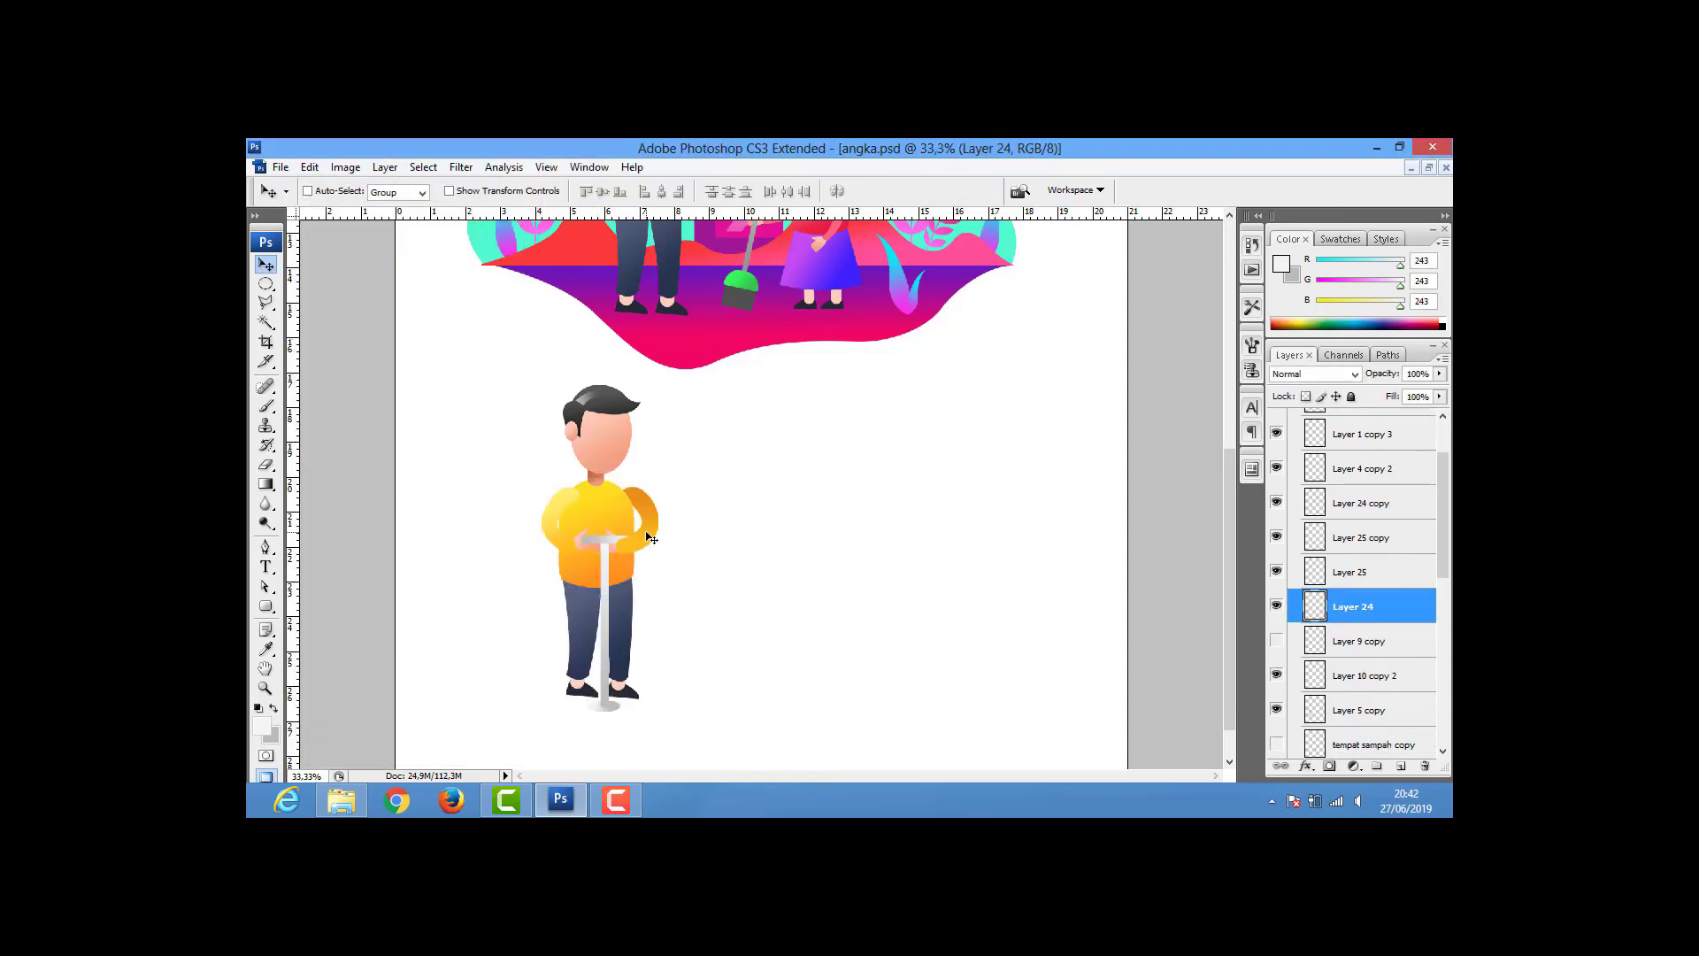
- Merge a hand copy into Layer 24 copy and warp that arm over the pole
click(1276, 572)
click(1315, 537)
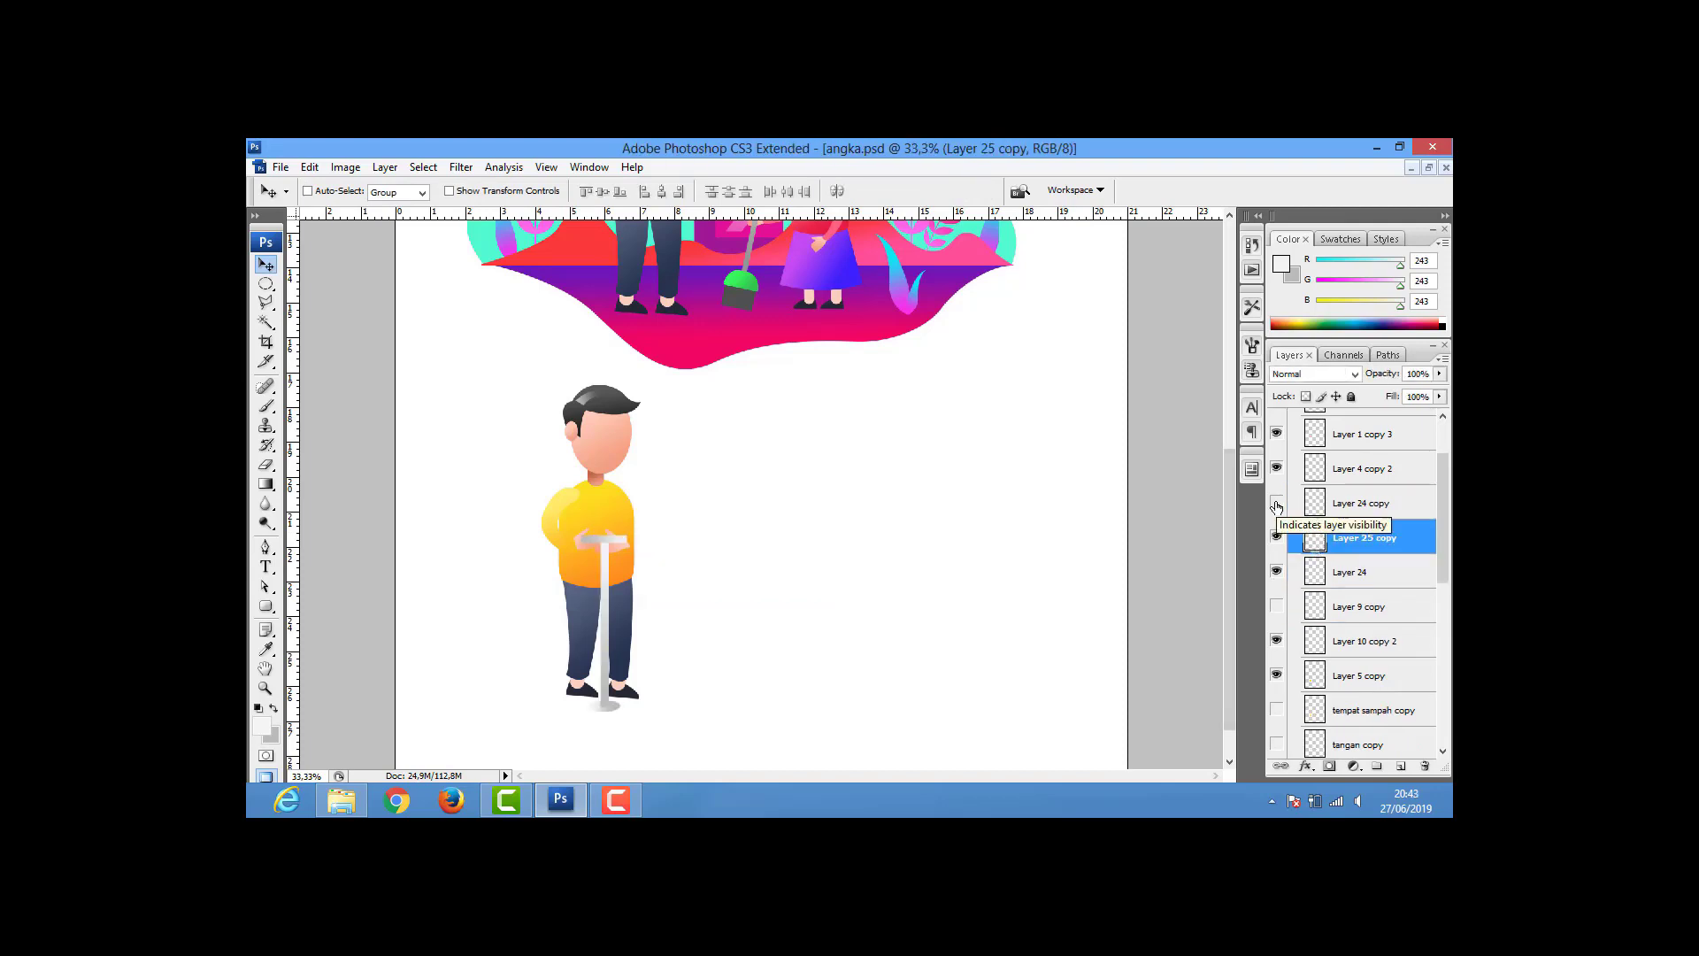
key(alt+bracketleft)
key(alt+bracketleft)
key(alt+bracketleft)
key(ctrl+bracketright)
key(ctrl+bracketright)
key(ctrl+bracketright)
key(ctrl+j)
key(ctrl+e)
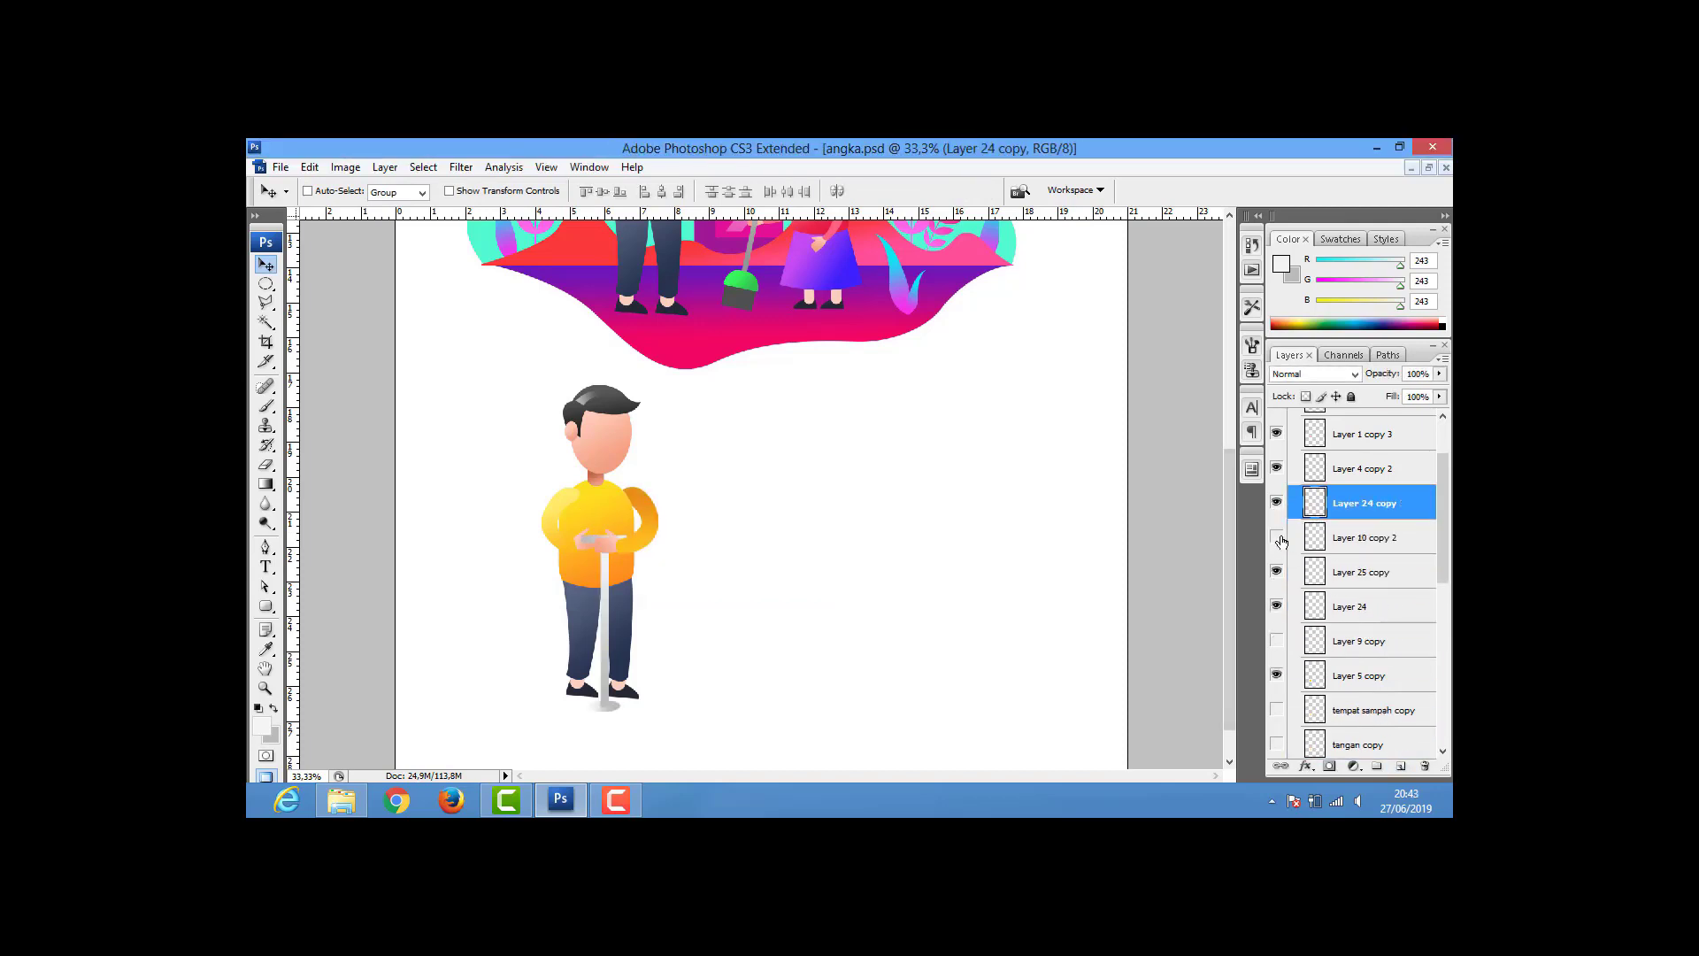
click(1276, 538)
click(309, 166)
click(584, 597)
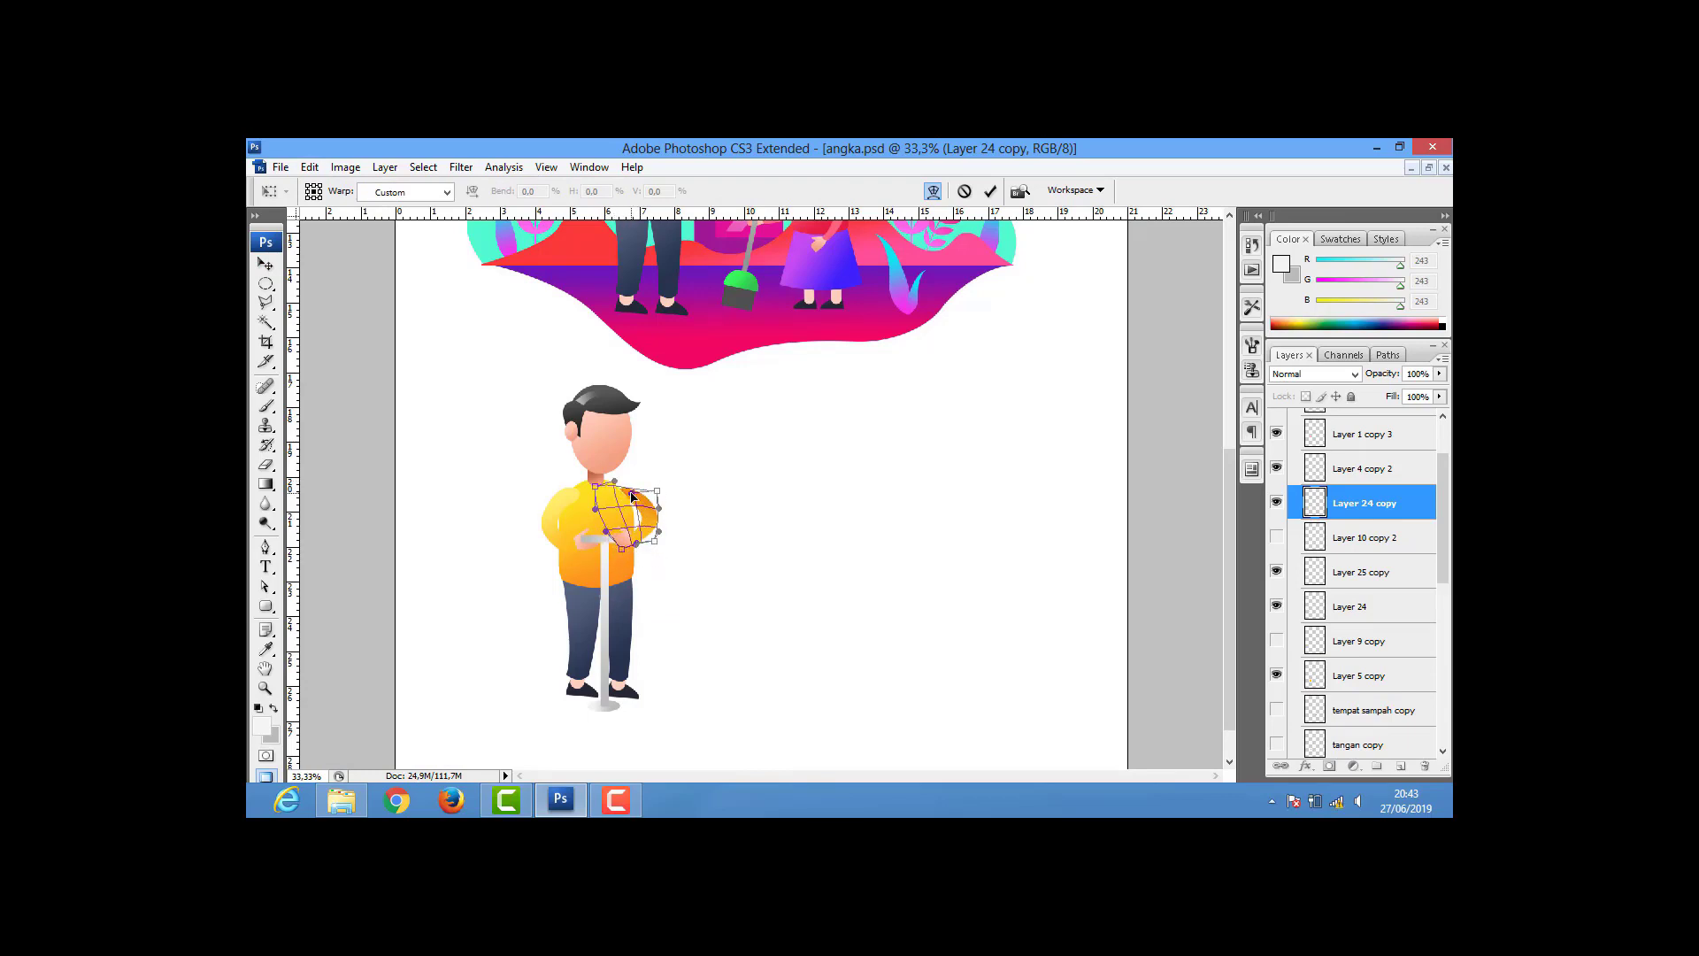
key(Return)
- Reorder Layer 24 just below Layer 24 copy
key(v)
right_click(584, 547)
click(611, 576)
drag(1354, 606, 1321, 525)
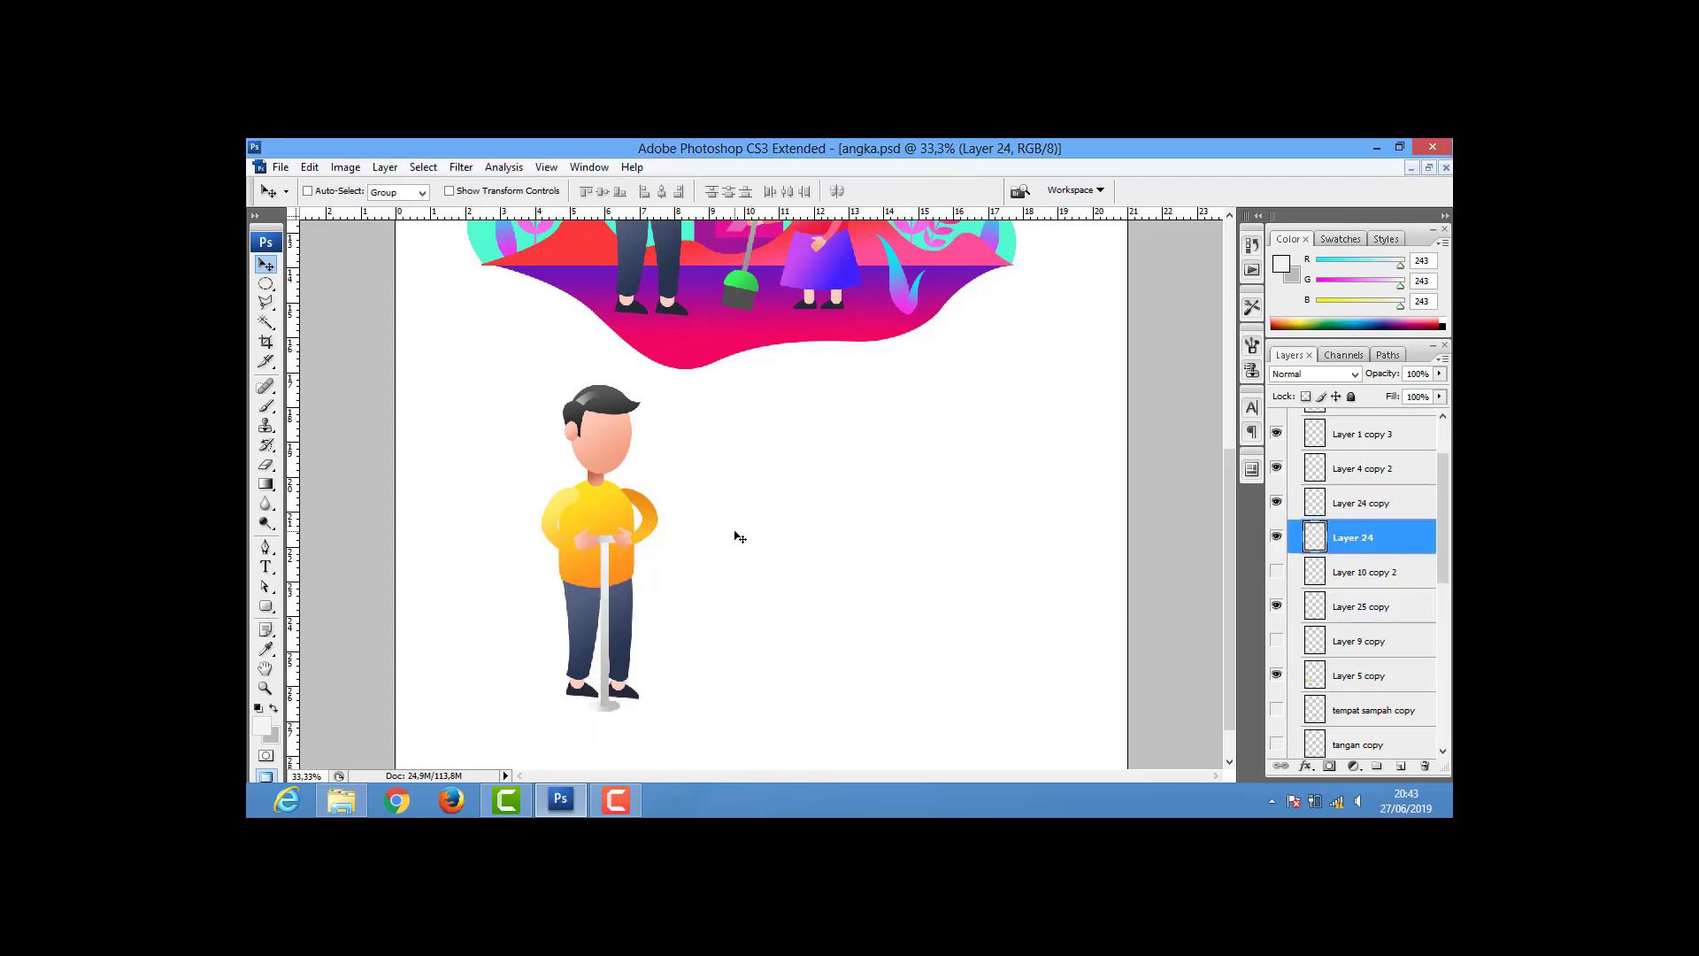
scroll(717, 446, up, 1)
scroll(1333, 588, up, 2)
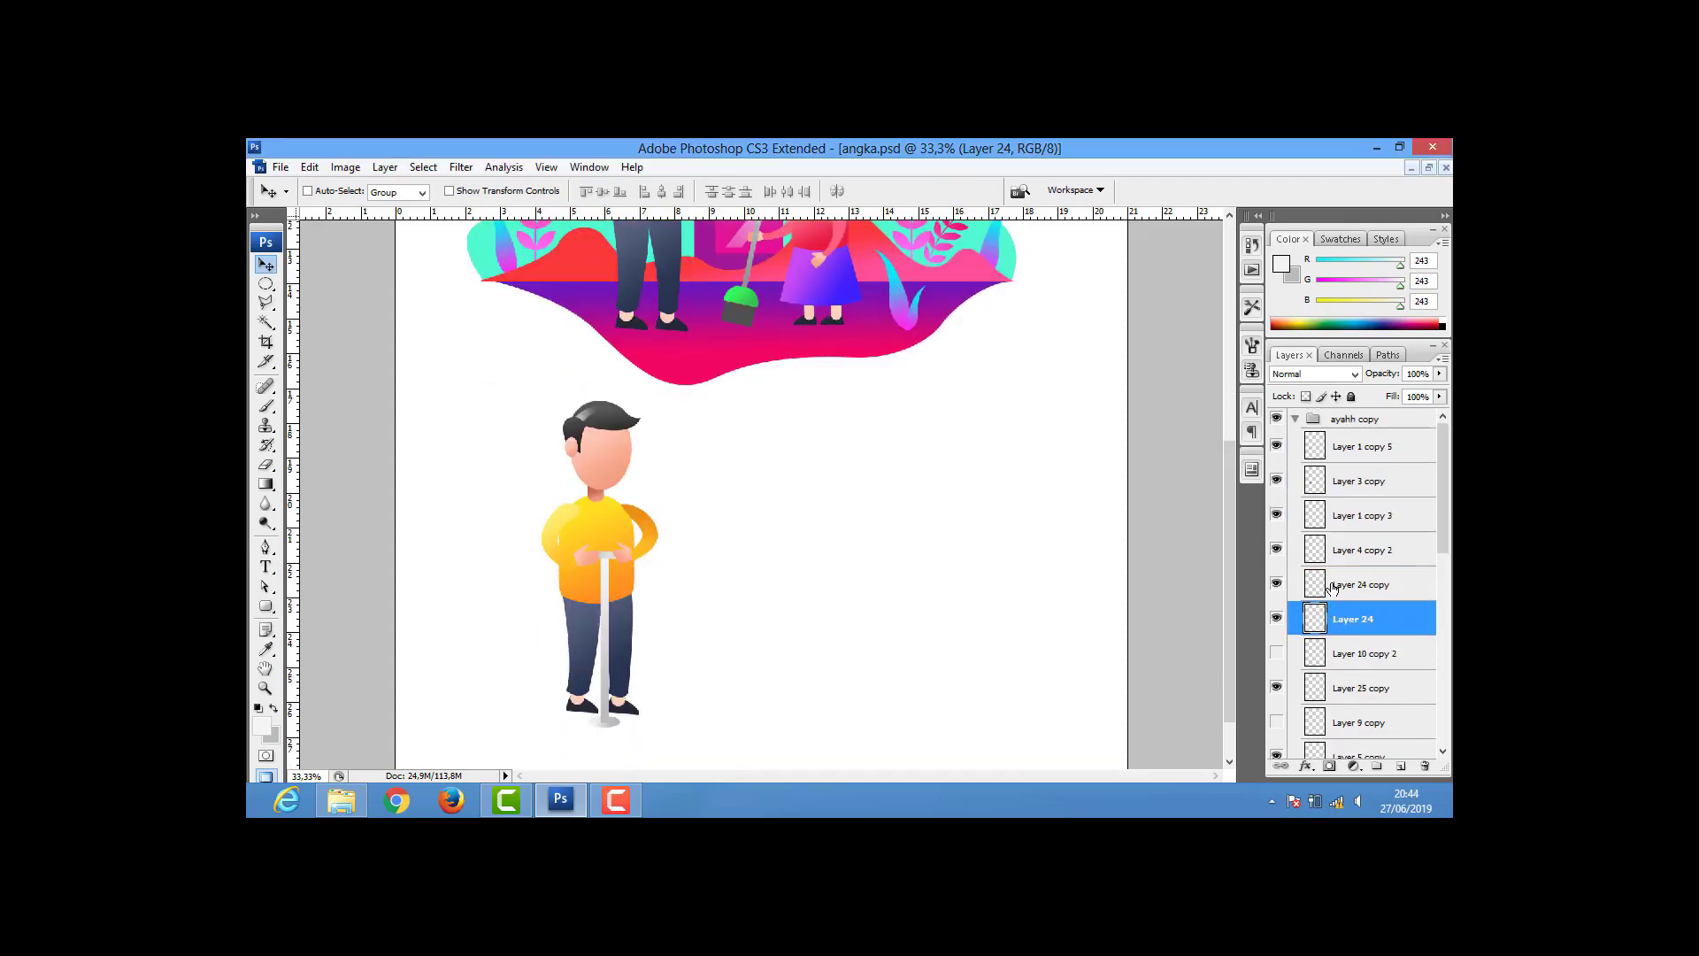
- Merge the 'ayahh copy' group, then duplicate the 'anak' group to the top
click(1332, 428)
key(ctrl+e)
right_click(1354, 462)
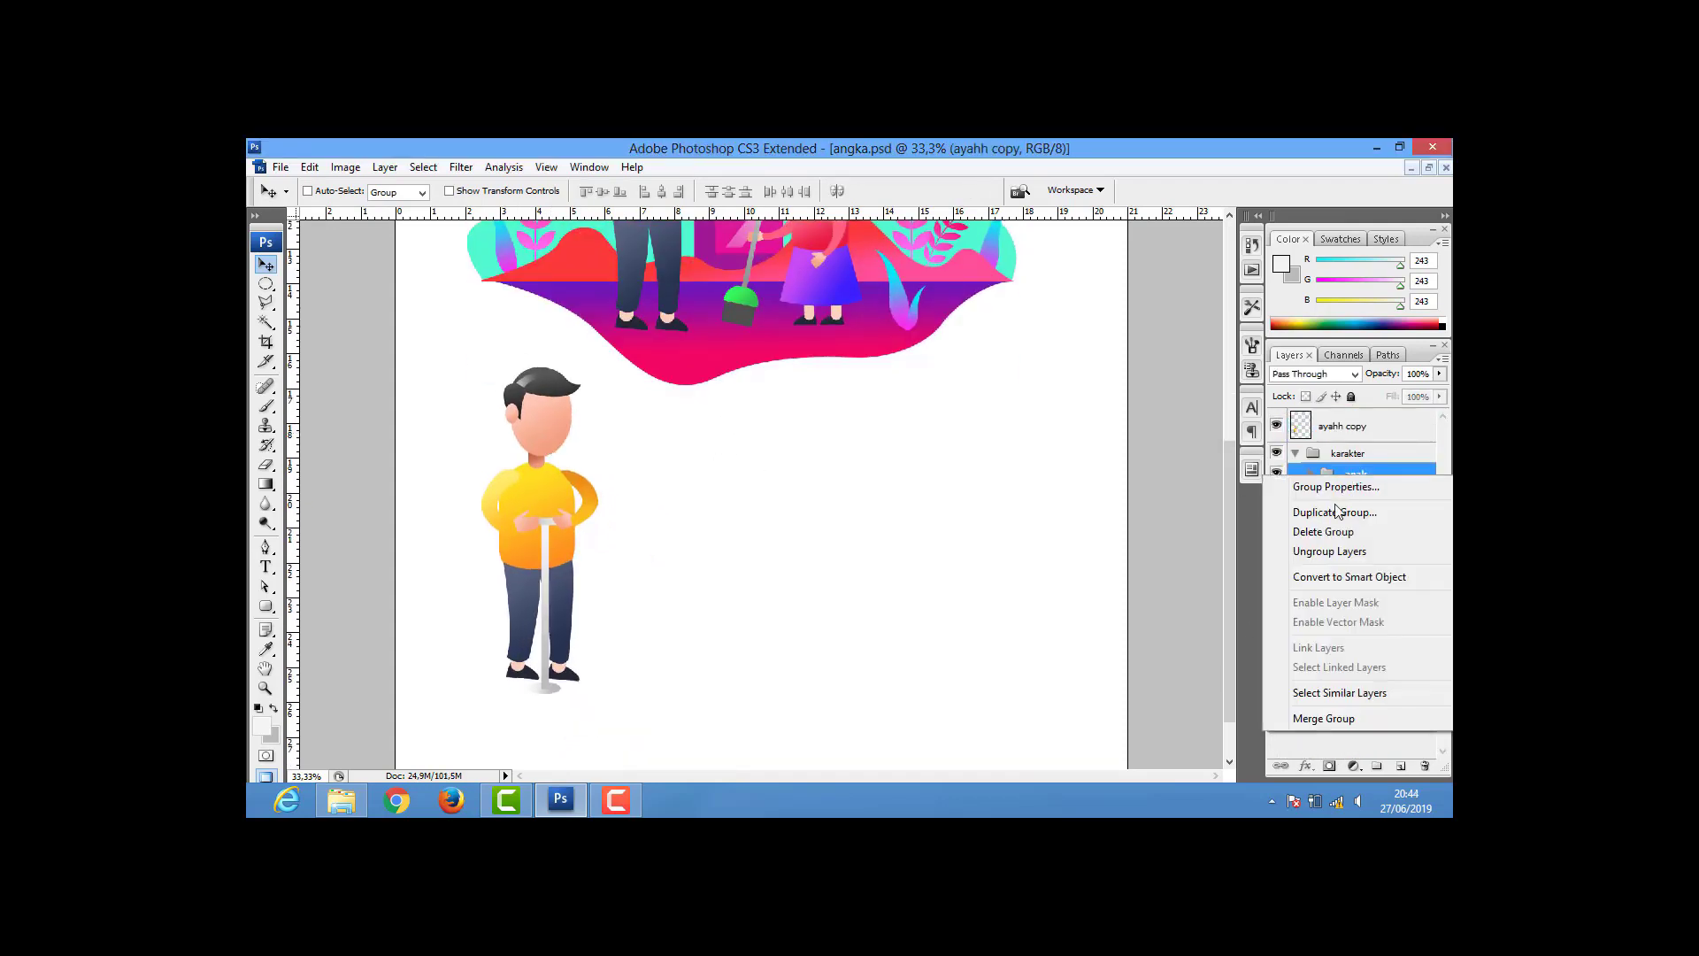
click(1328, 493)
key(Return)
drag(1367, 473, 1323, 446)
- Move the girl copy down onto the empty canvas and hide her broom
click(1295, 453)
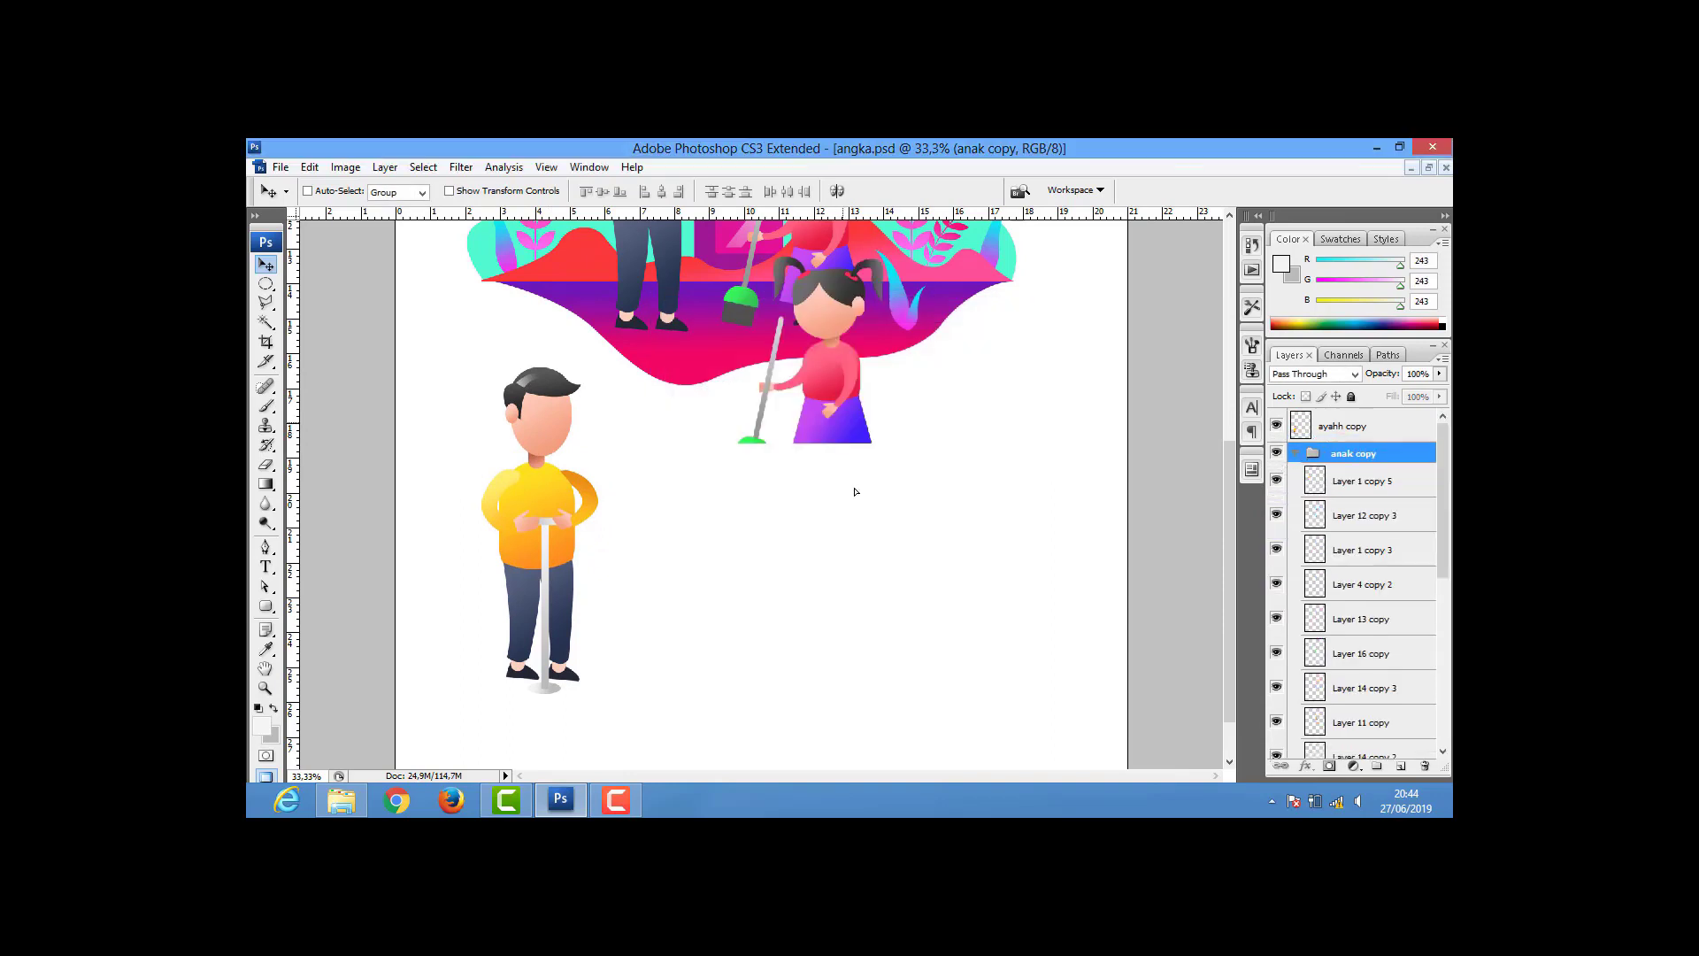
drag(819, 300, 854, 531)
right_click(832, 651)
click(876, 666)
- Rotate the girl's arm (Layer 14 copy 2) so it hangs lower
right_click(832, 549)
click(900, 576)
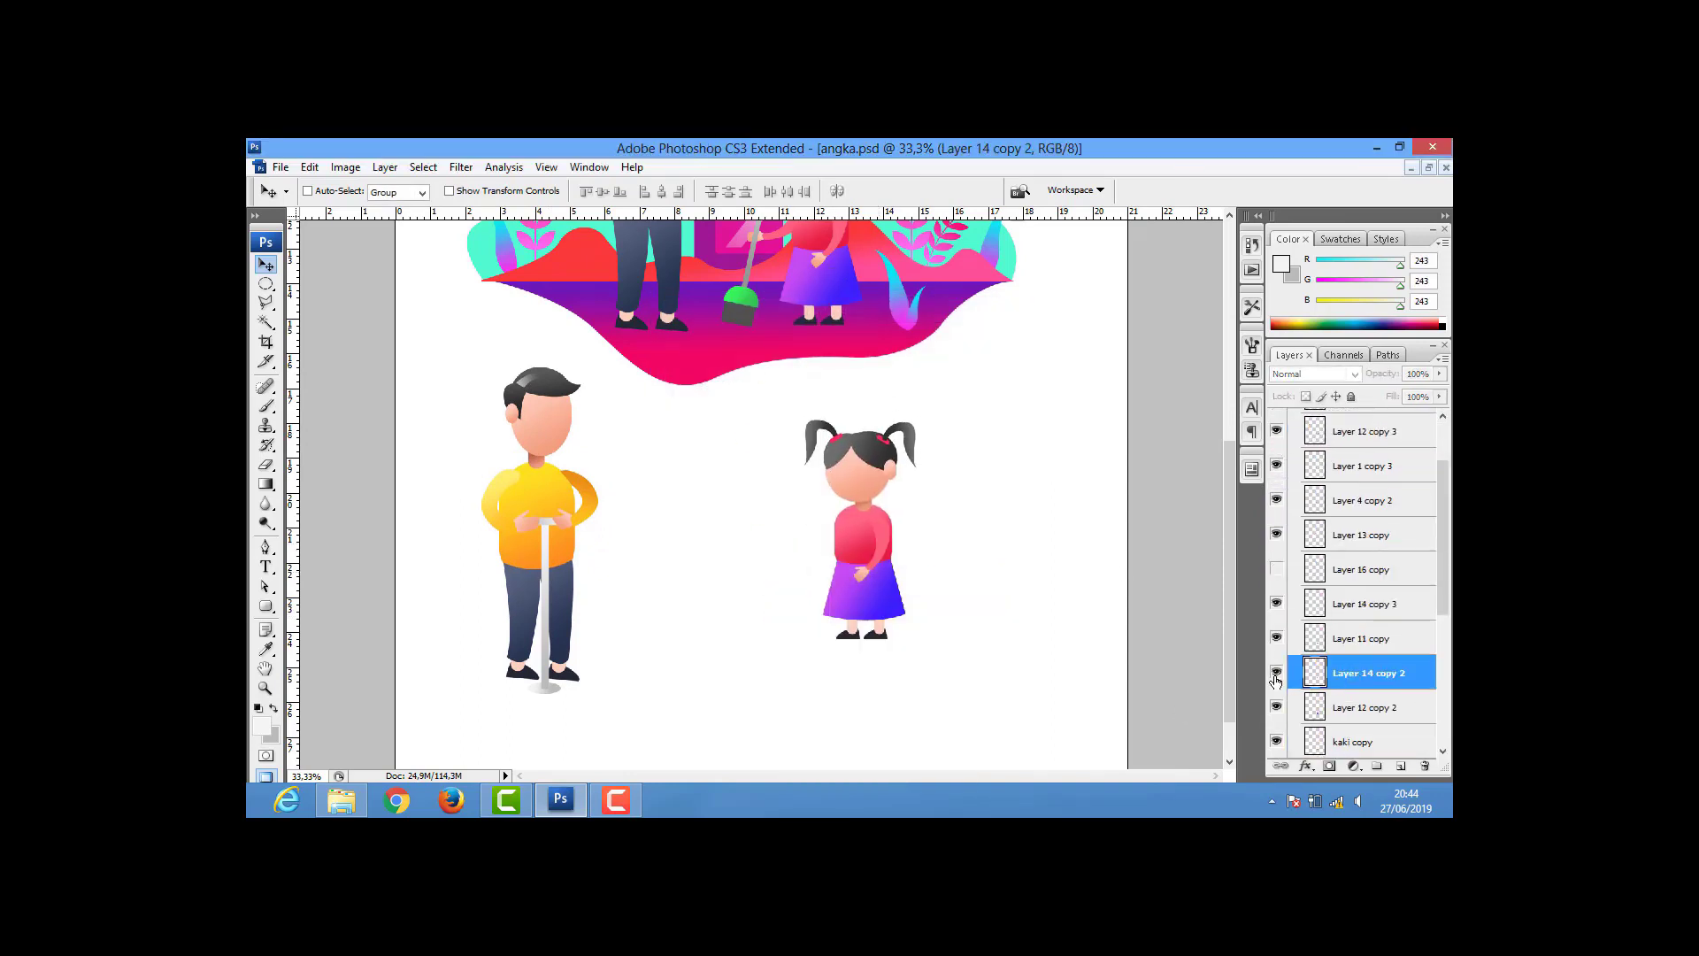
key(ctrl+t)
mouse_move(1009, 569)
mouse_down()
mouse_move(850, 547)
mouse_move(660, 602)
mouse_up()
key(Return)
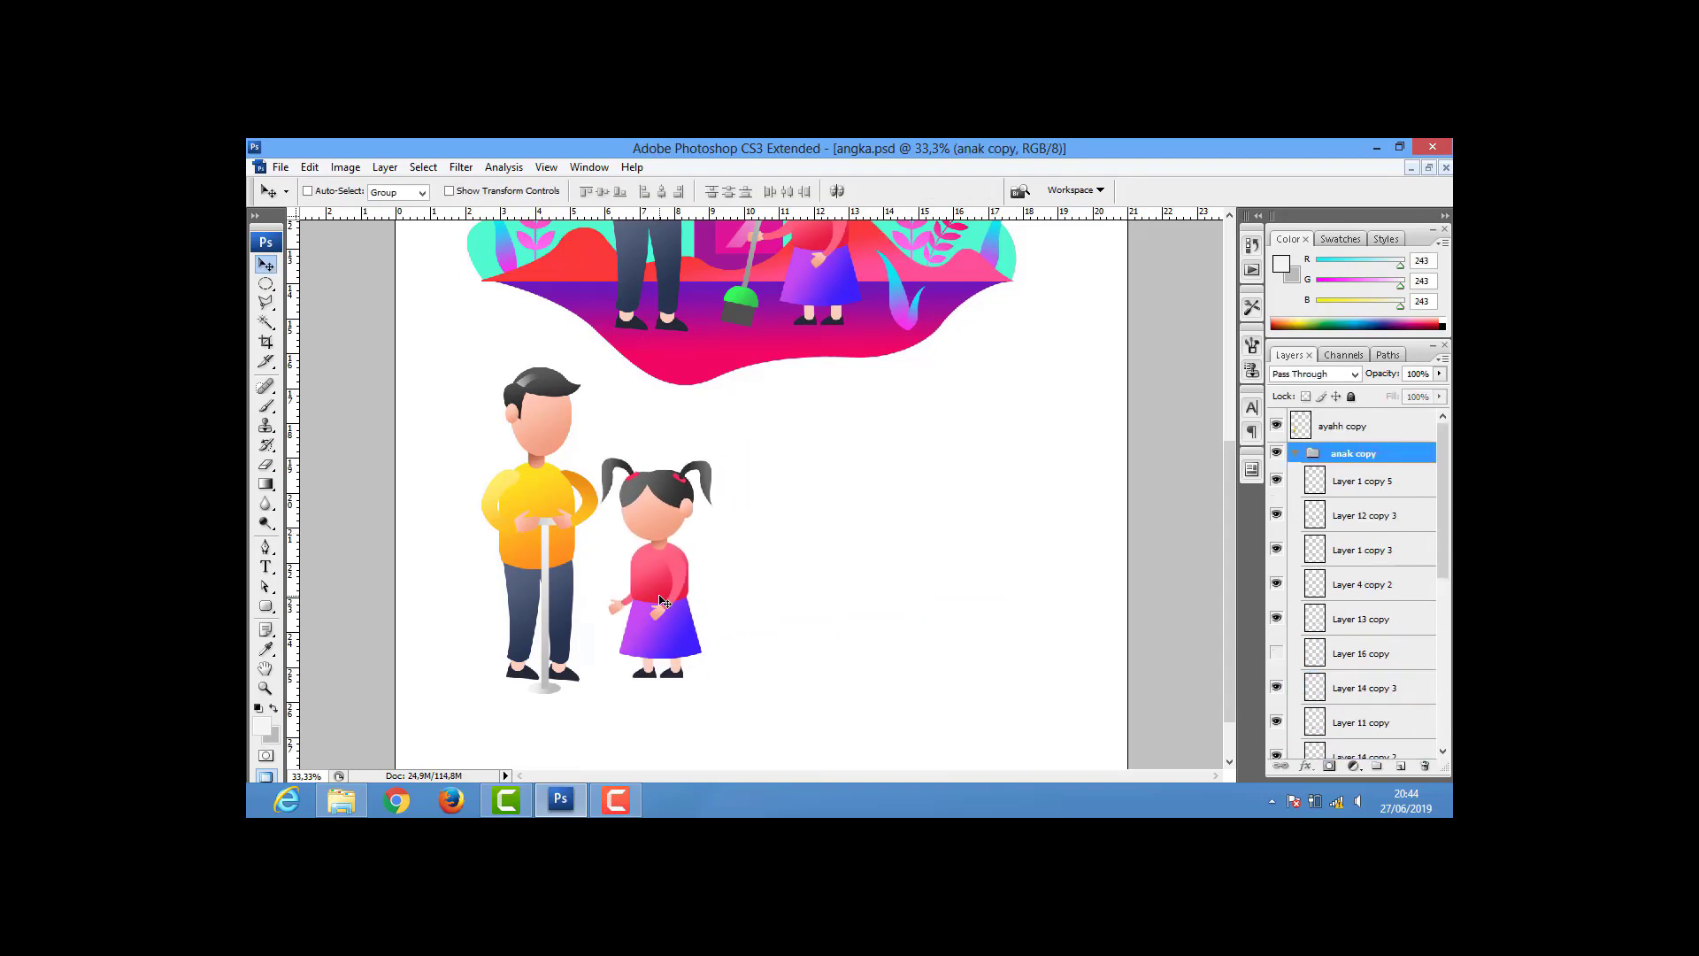
scroll(663, 602, down, 1)
- Fill the skirt outline on a new layer with a yellowish colour, then place the girl beside the man
right_click(662, 602)
click(759, 634)
ctrl+click(1314, 743)
click(1399, 766)
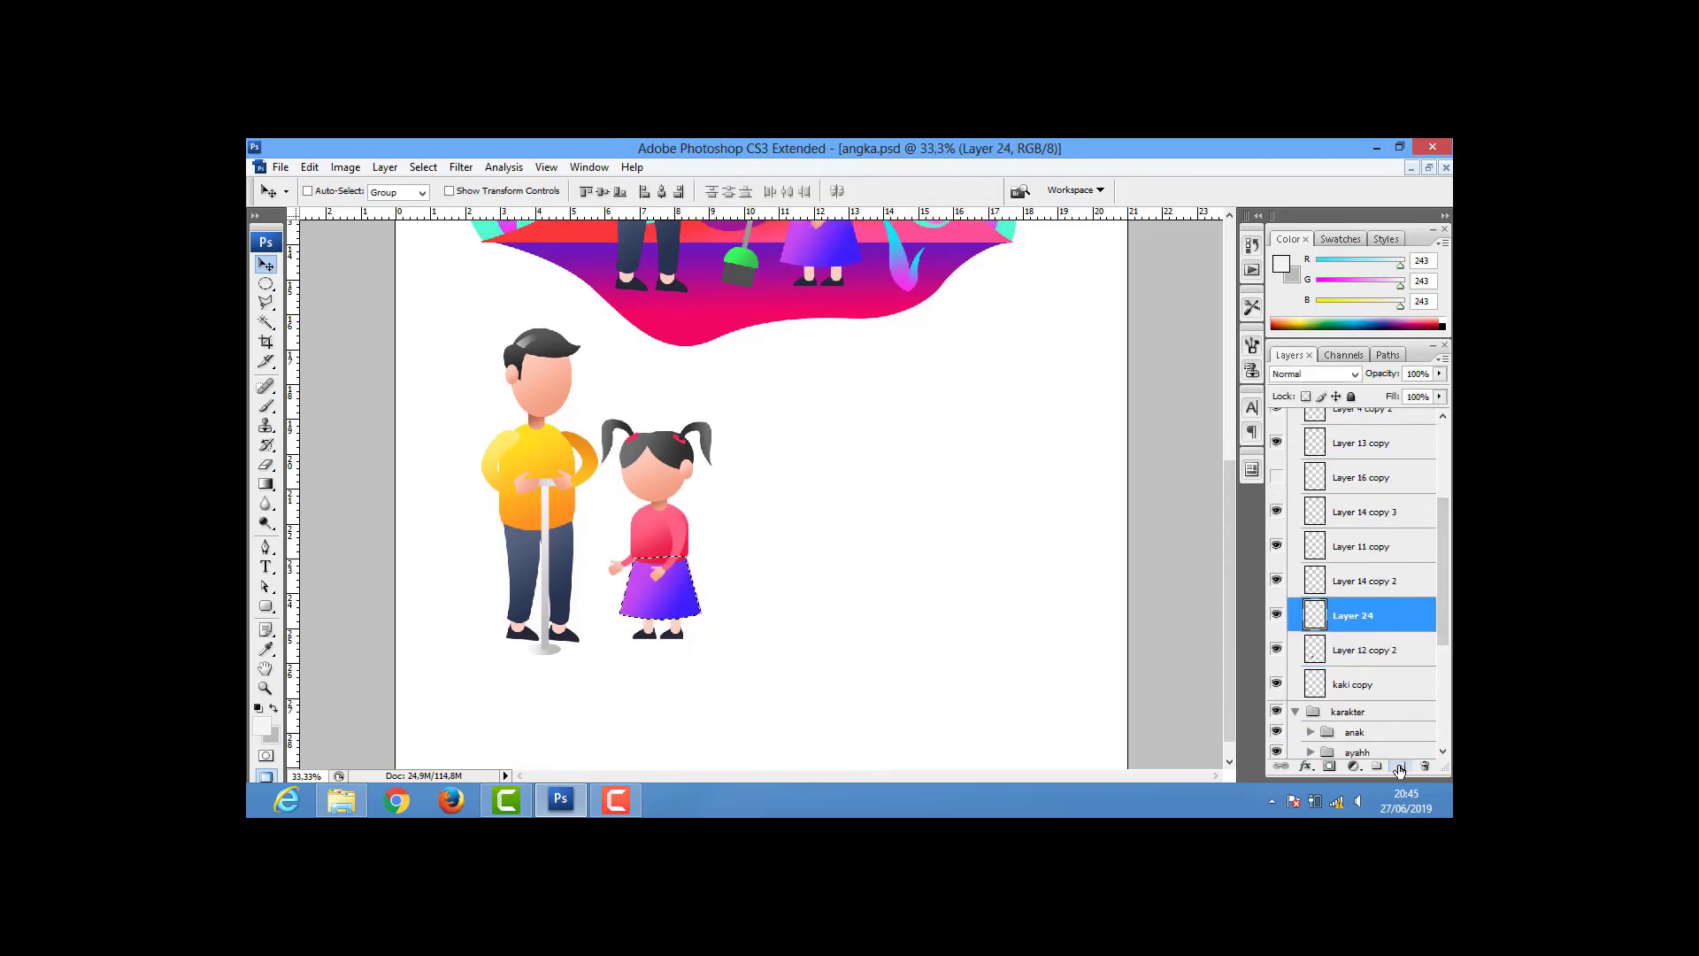
key(alt+BackSpace)
click(261, 726)
click(1129, 609)
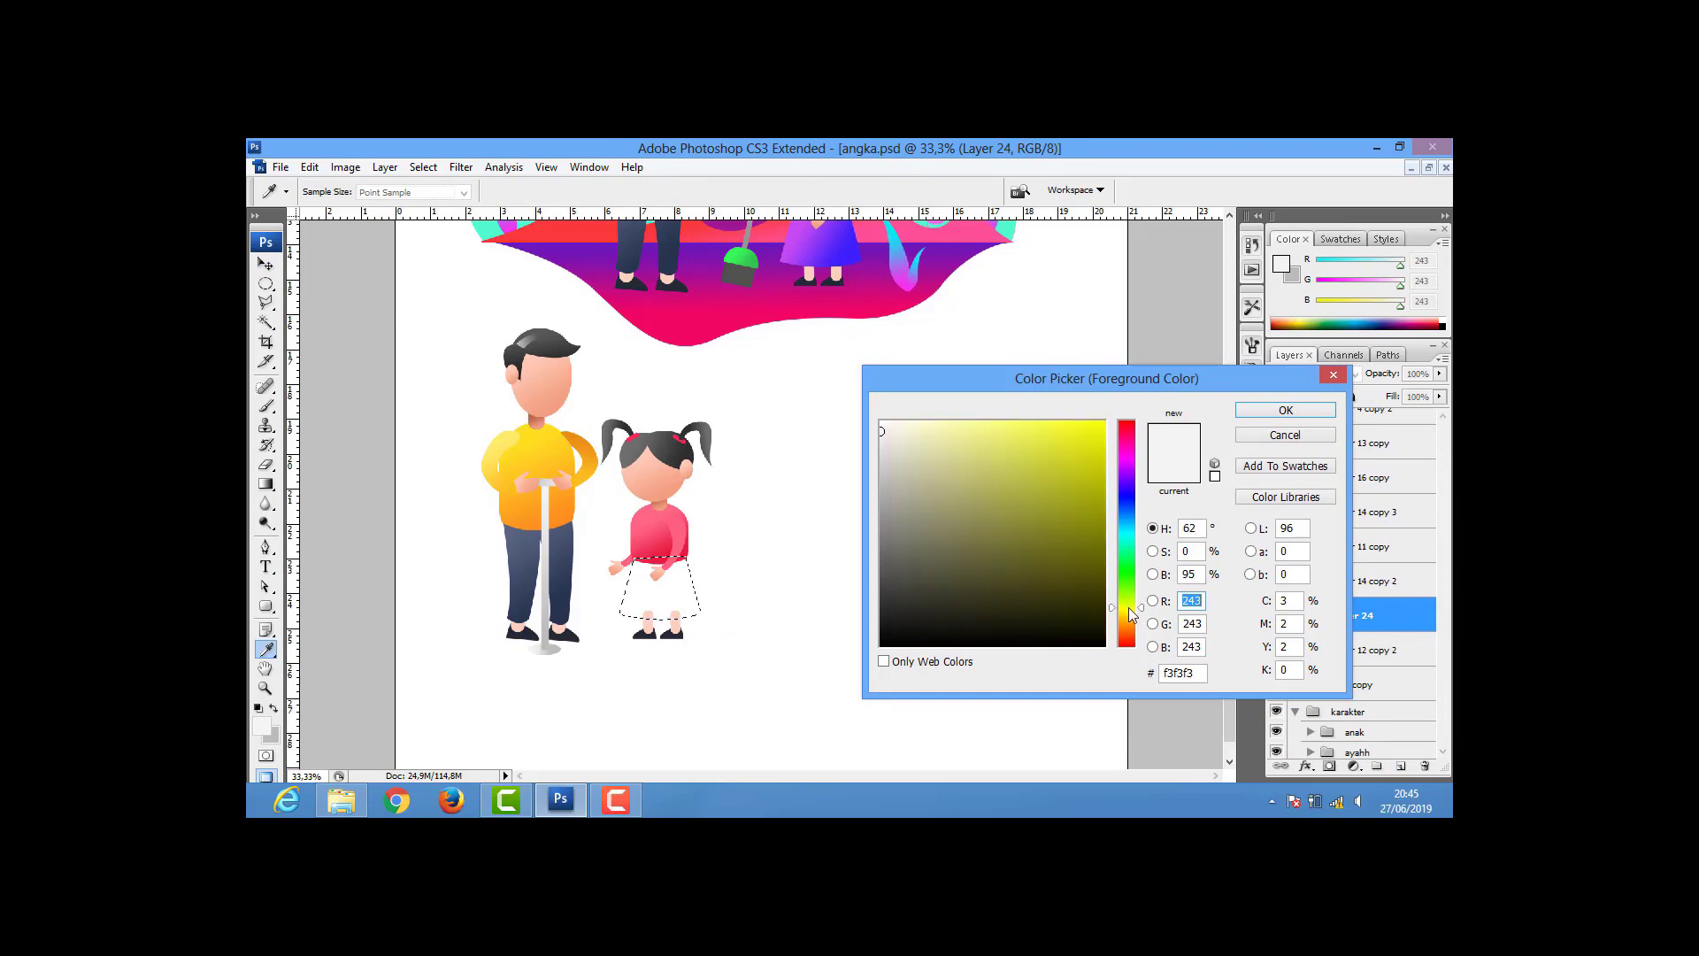
click(1302, 409)
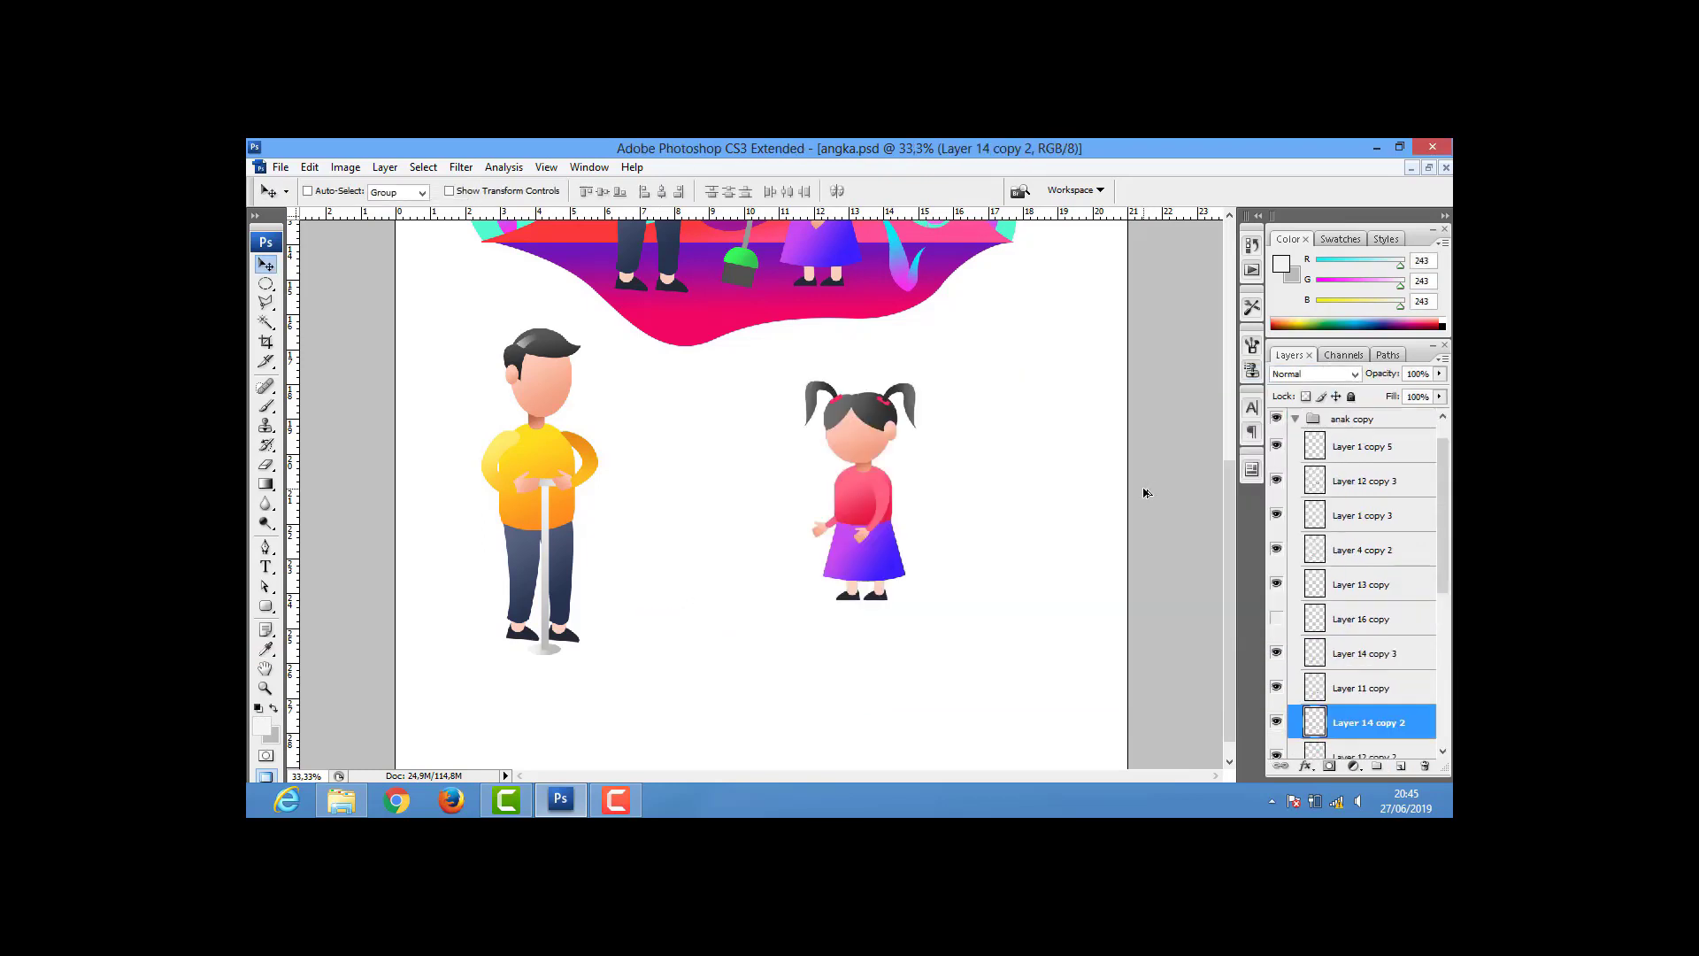
mouse_move(914, 486)
mouse_down()
mouse_move(723, 530)
mouse_move(810, 570)
mouse_move(811, 589)
mouse_up()
right_click(1354, 541)
- Duplicate the background group, move the copy up the stack, and make it visible
click(1310, 323)
click(1024, 344)
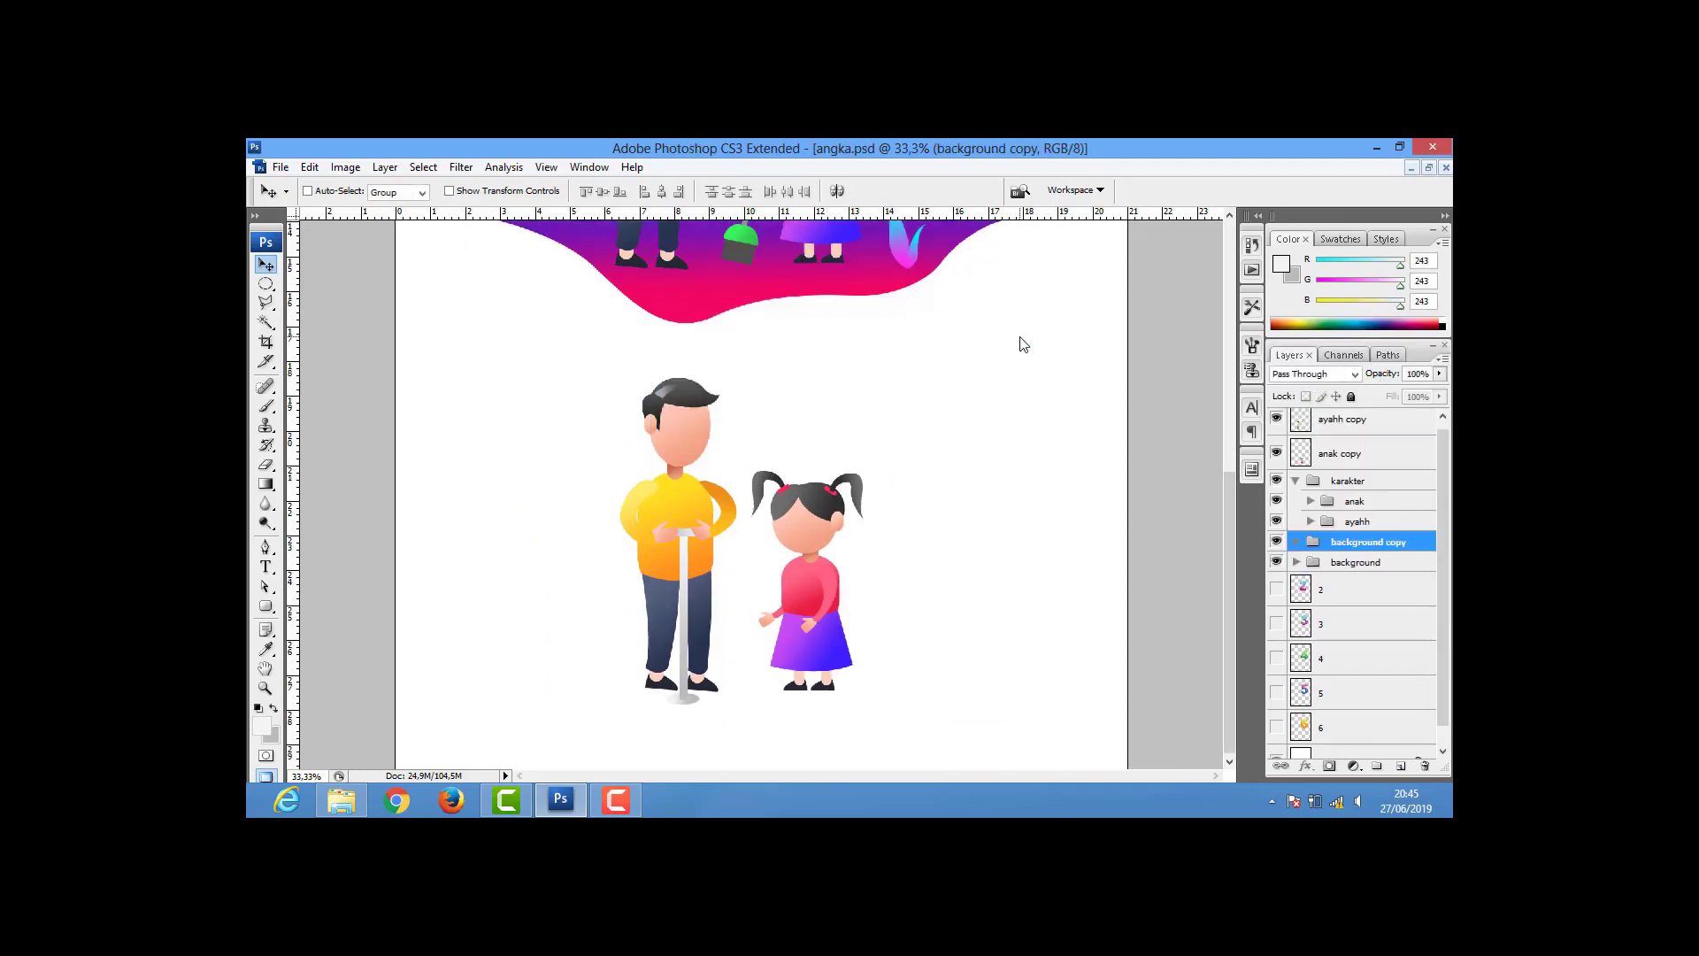
mouse_move(1363, 542)
mouse_down()
mouse_move(1305, 459)
mouse_move(1276, 562)
mouse_up()
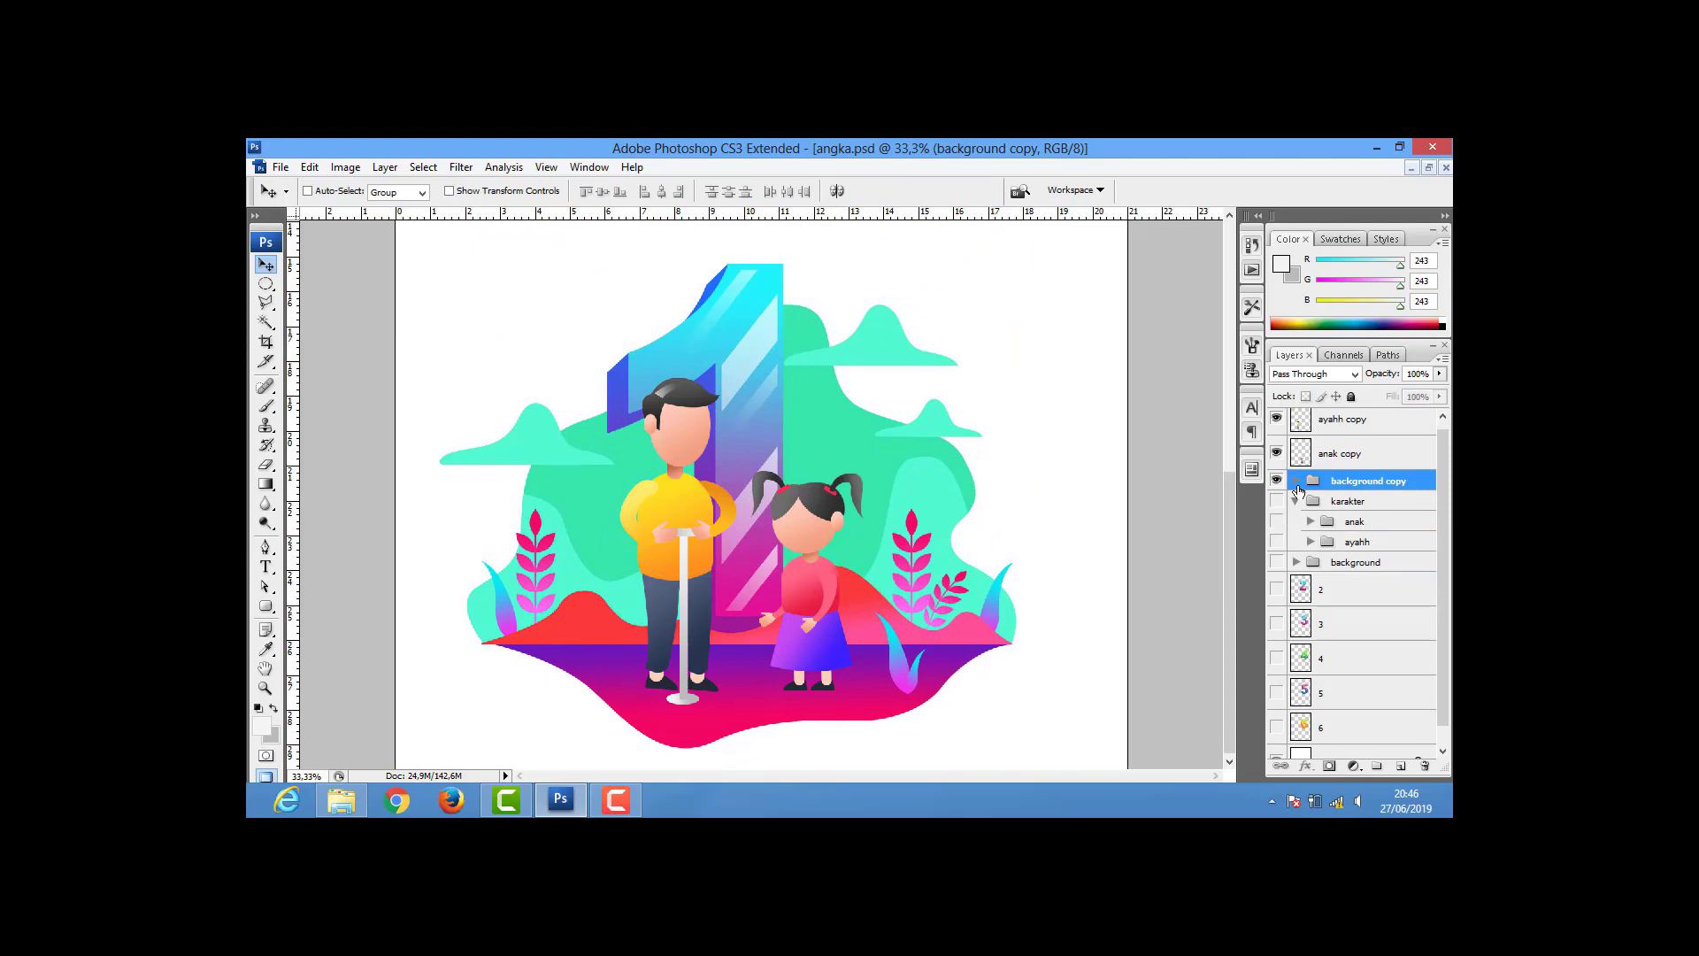
click(1296, 481)
- Delete the numeral '1 copy' layer and reveal the numeral '2' layer instead
right_click(758, 397)
click(796, 429)
drag(1422, 762, 1424, 765)
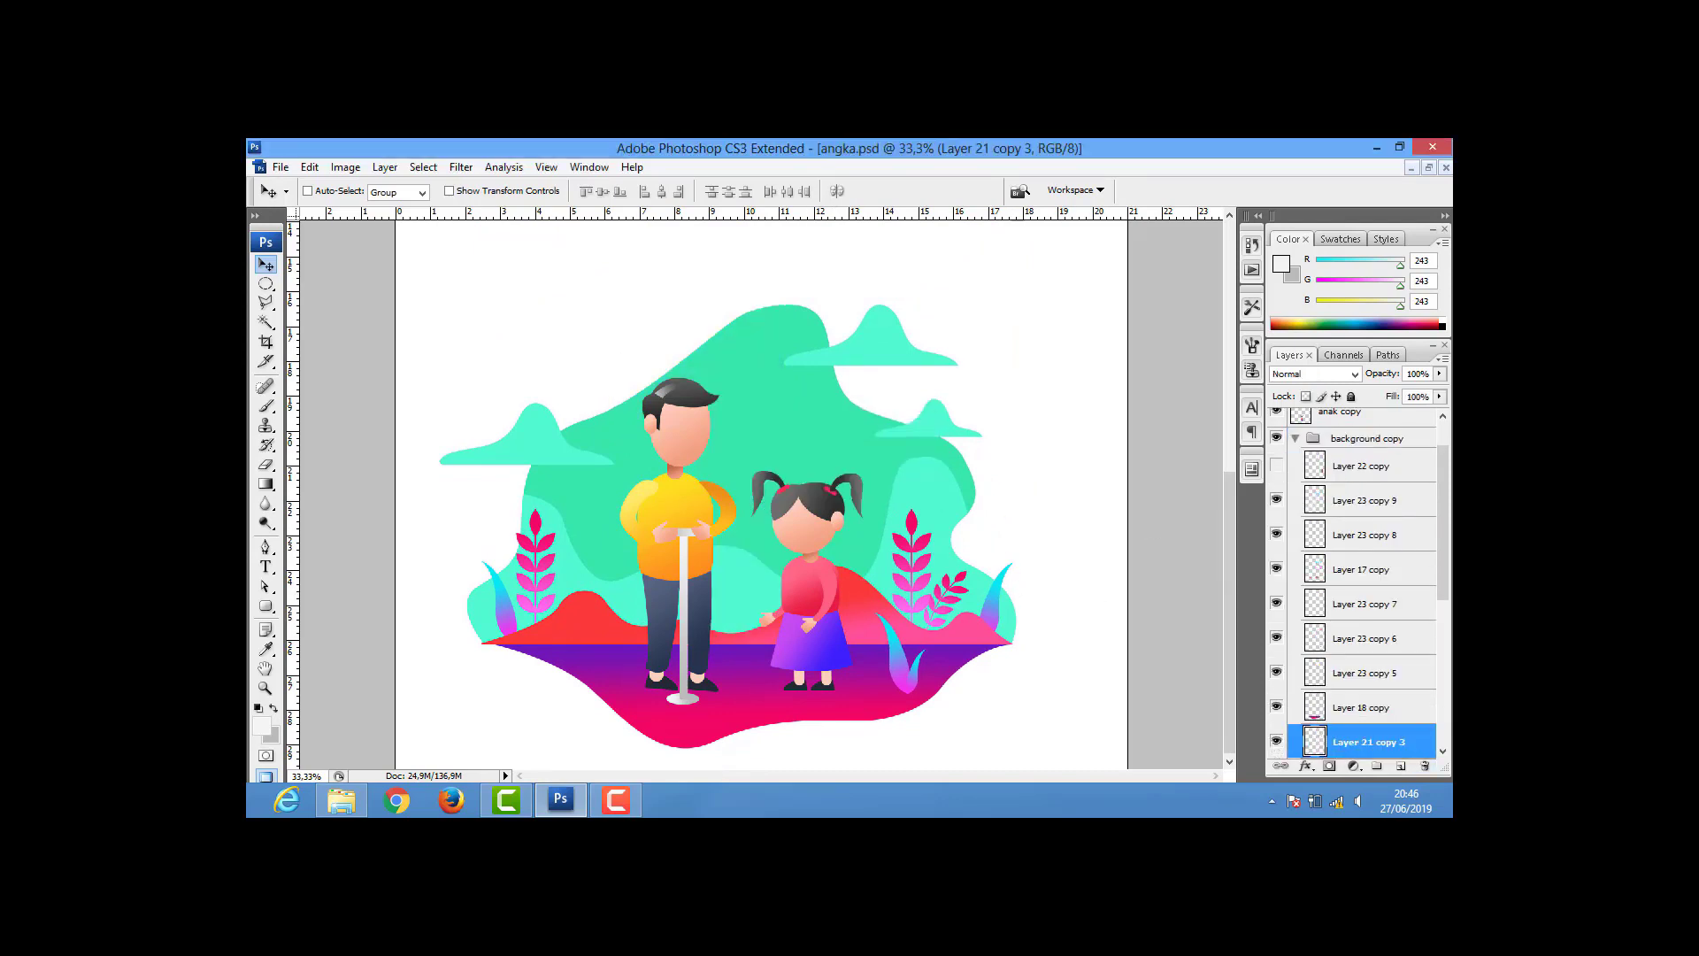
click(1363, 476)
click(1276, 476)
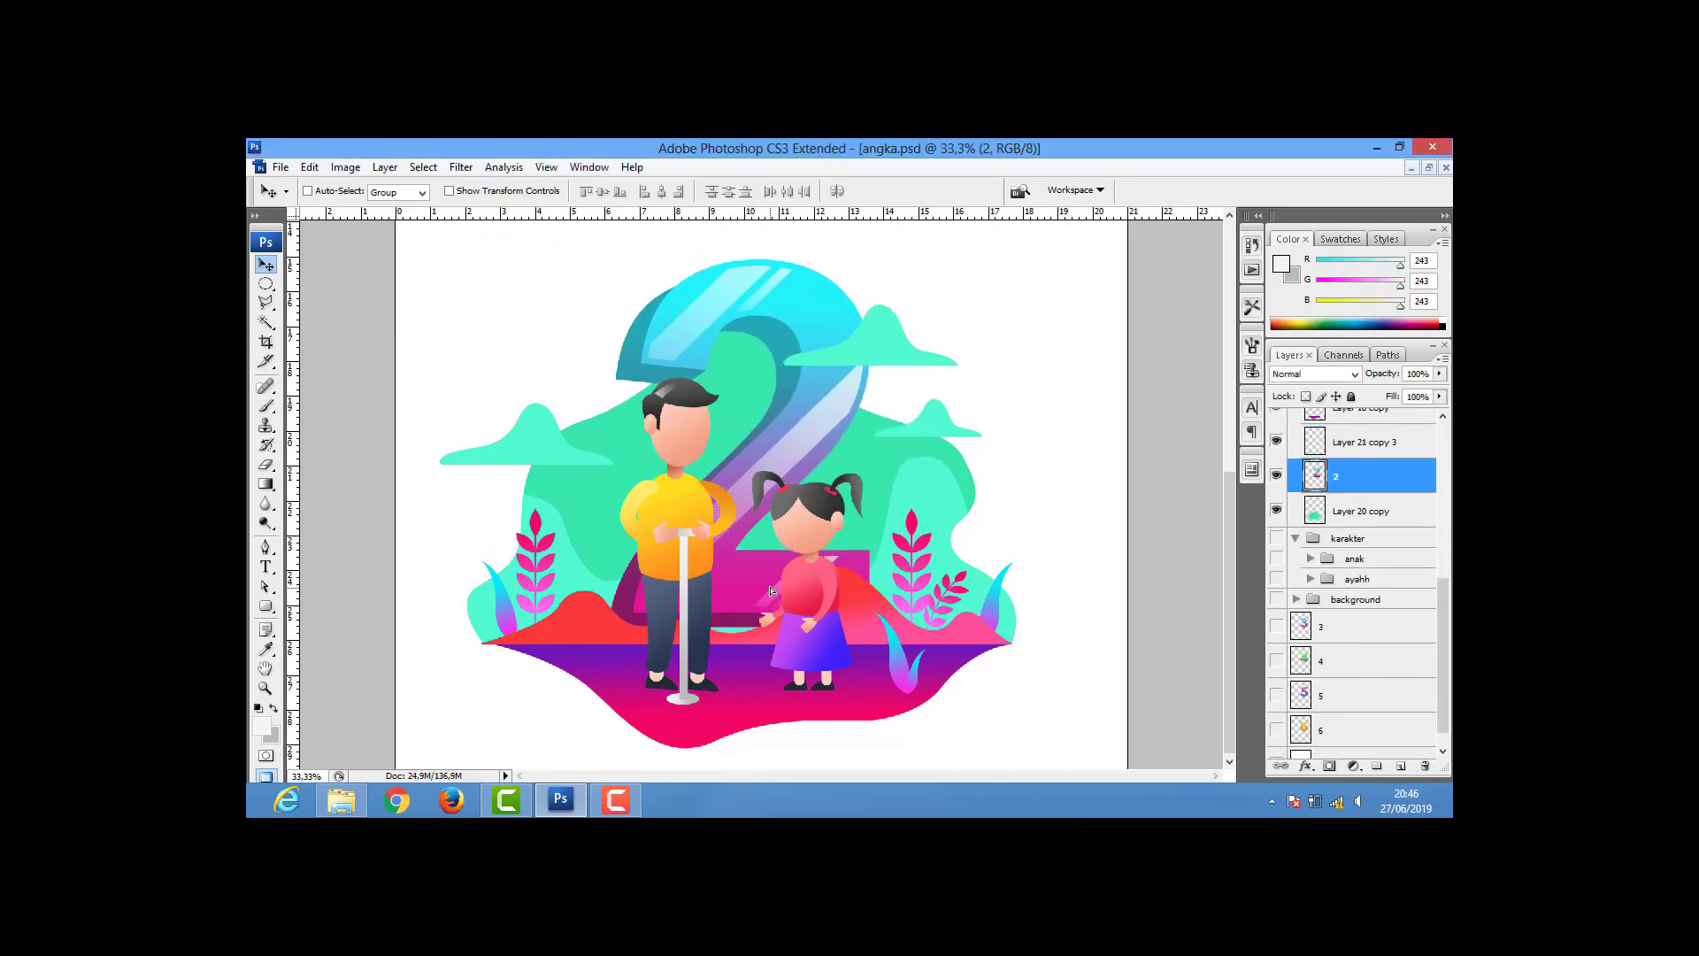
drag(1448, 592, 1444, 557)
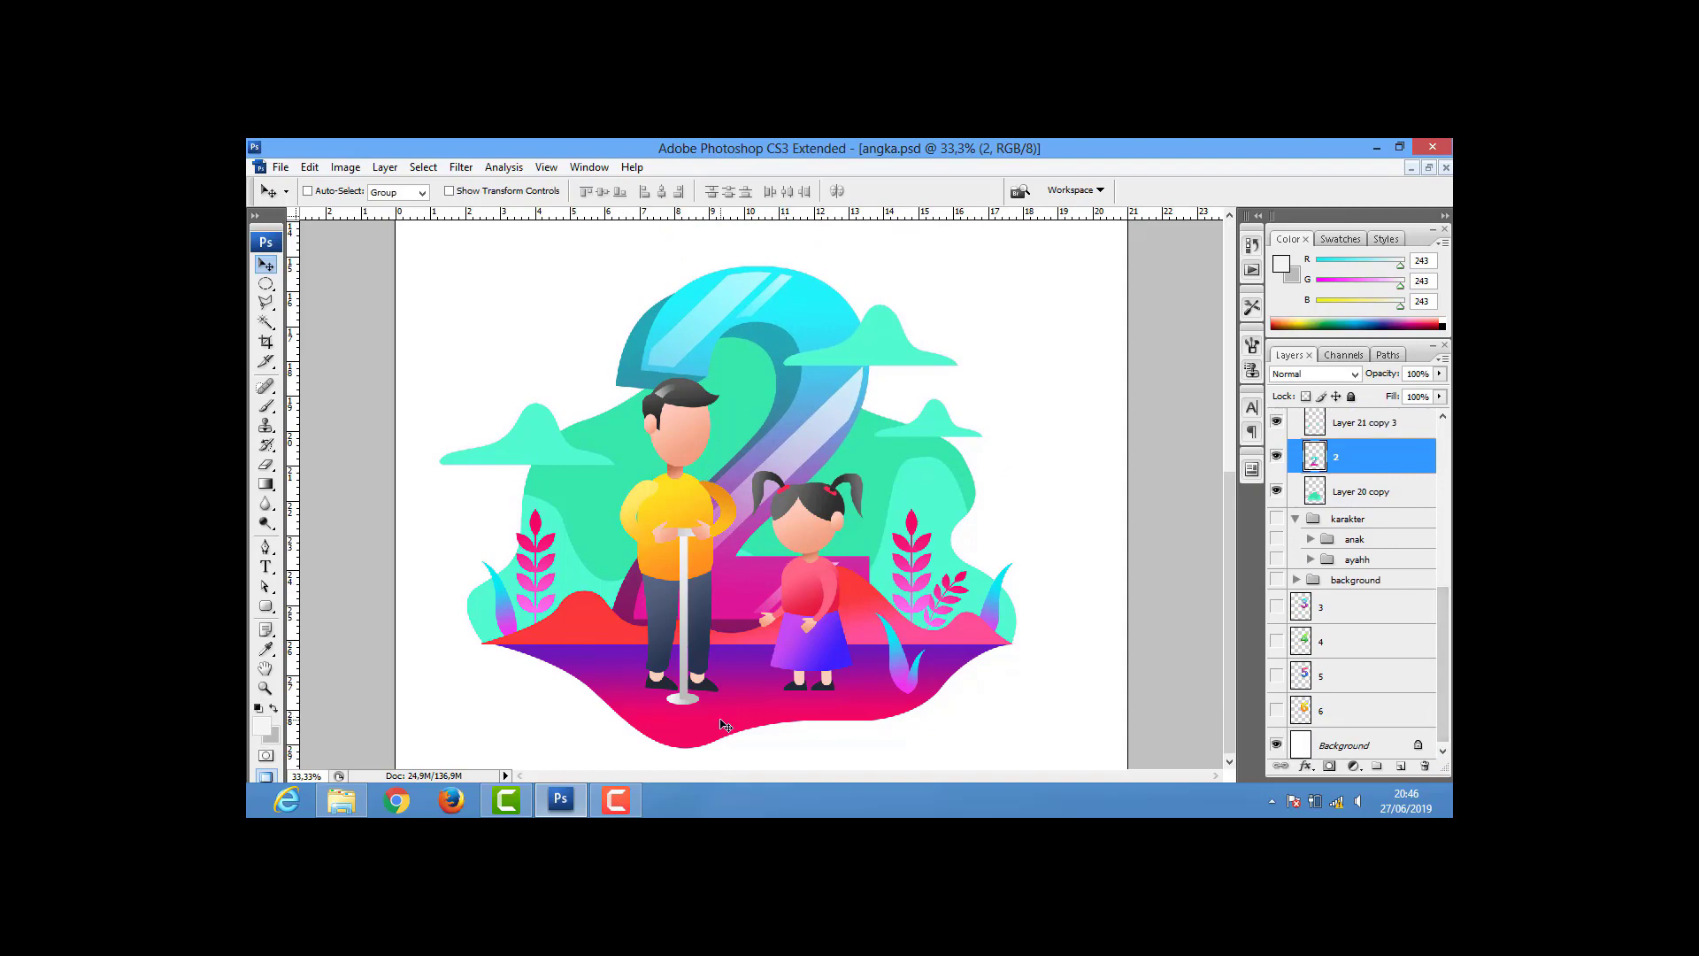
- Load the Layer 18 copy ground as a selection and pick a bright yellow foreground
click(1372, 428)
ctrl+click(1315, 428)
click(262, 726)
click(1043, 423)
- Fill the ground with a yellow-to-orange gradient
click(1126, 614)
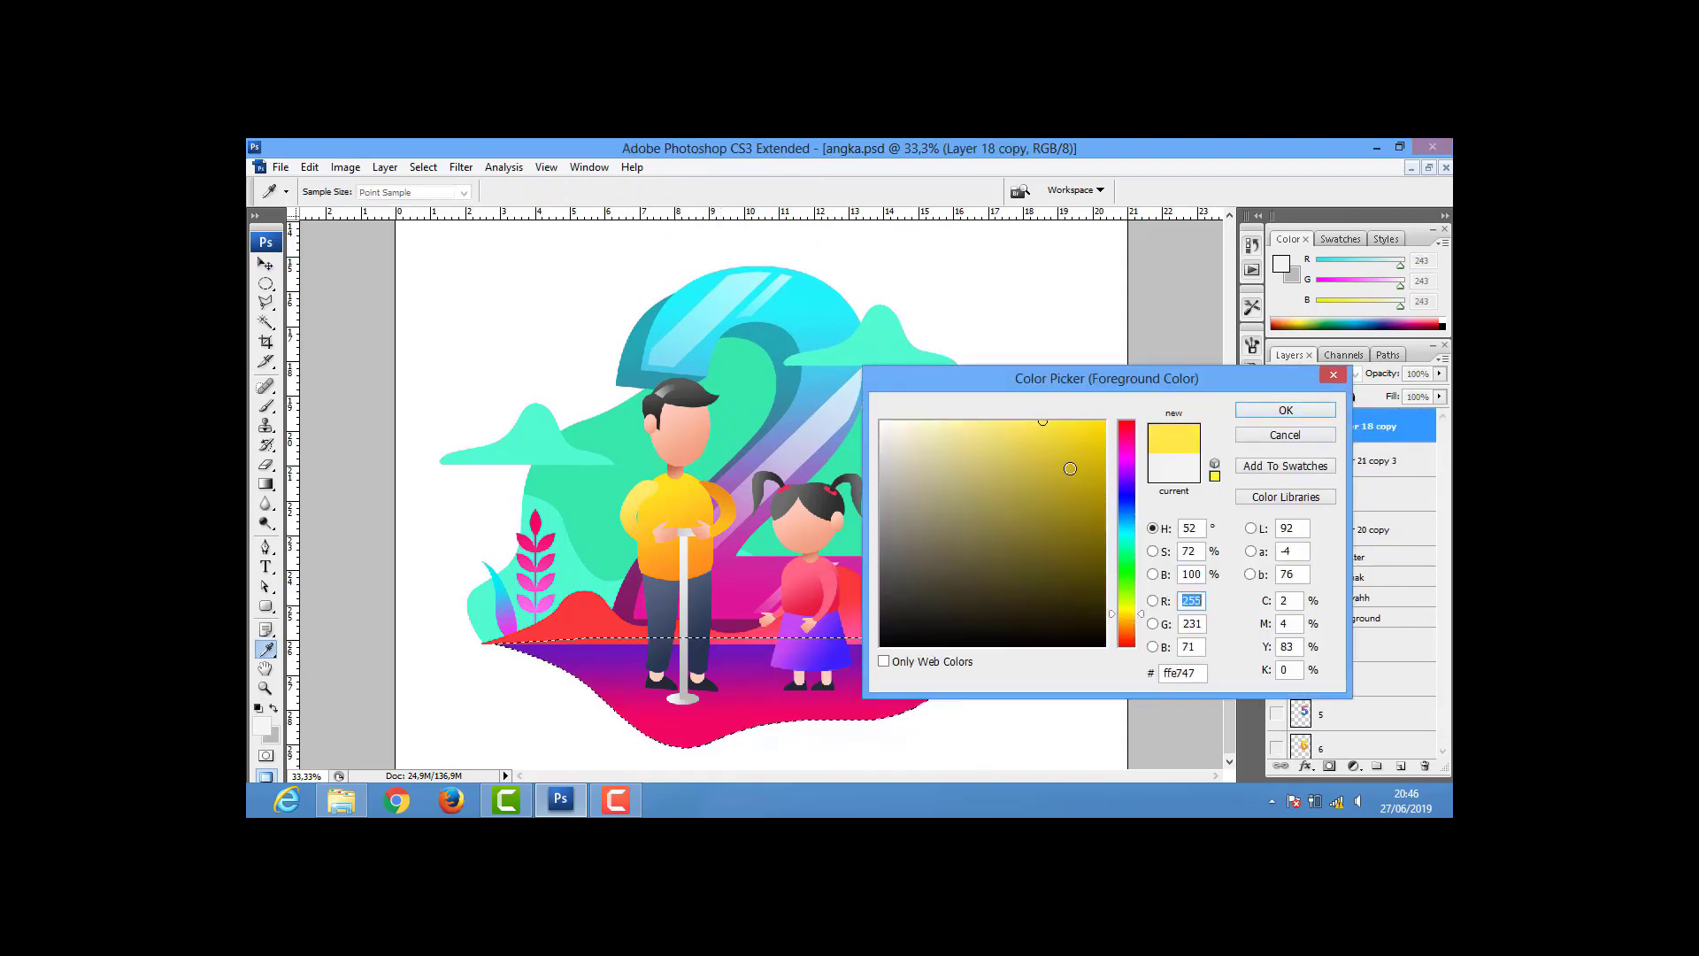
click(1285, 410)
click(270, 733)
click(1285, 411)
key(g)
drag(725, 650, 726, 692)
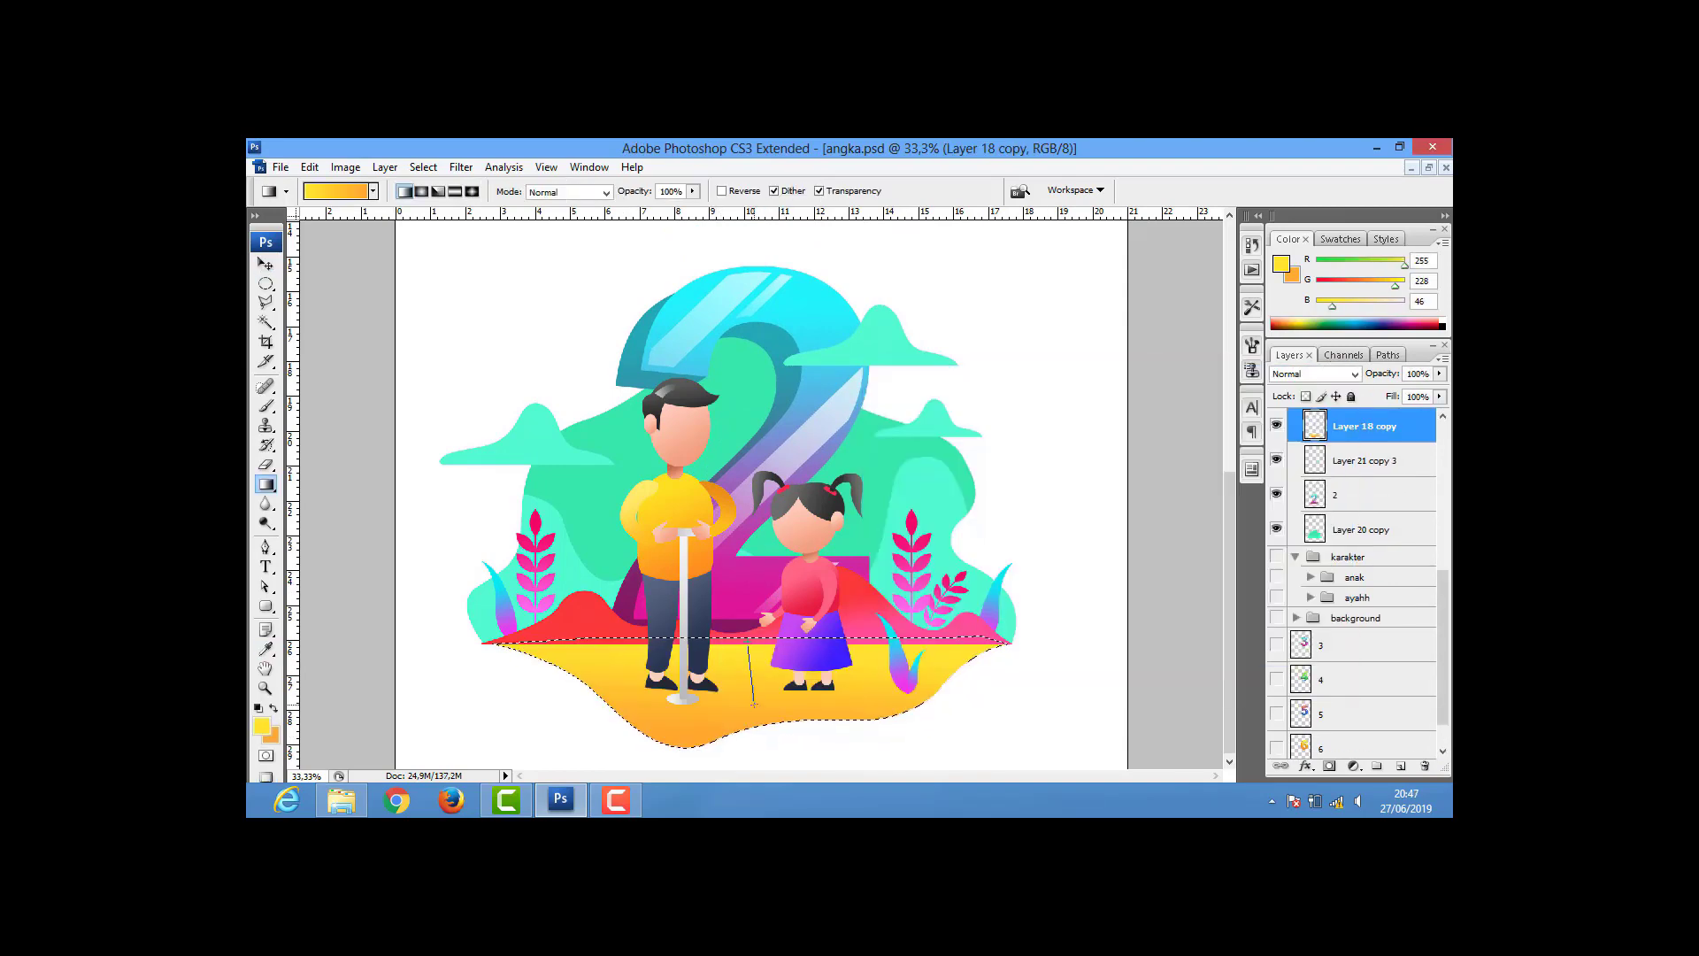
key(ctrl+d)
- Bucket-fill the selected cloud shapes with pale yellow
ctrl+click(1316, 460)
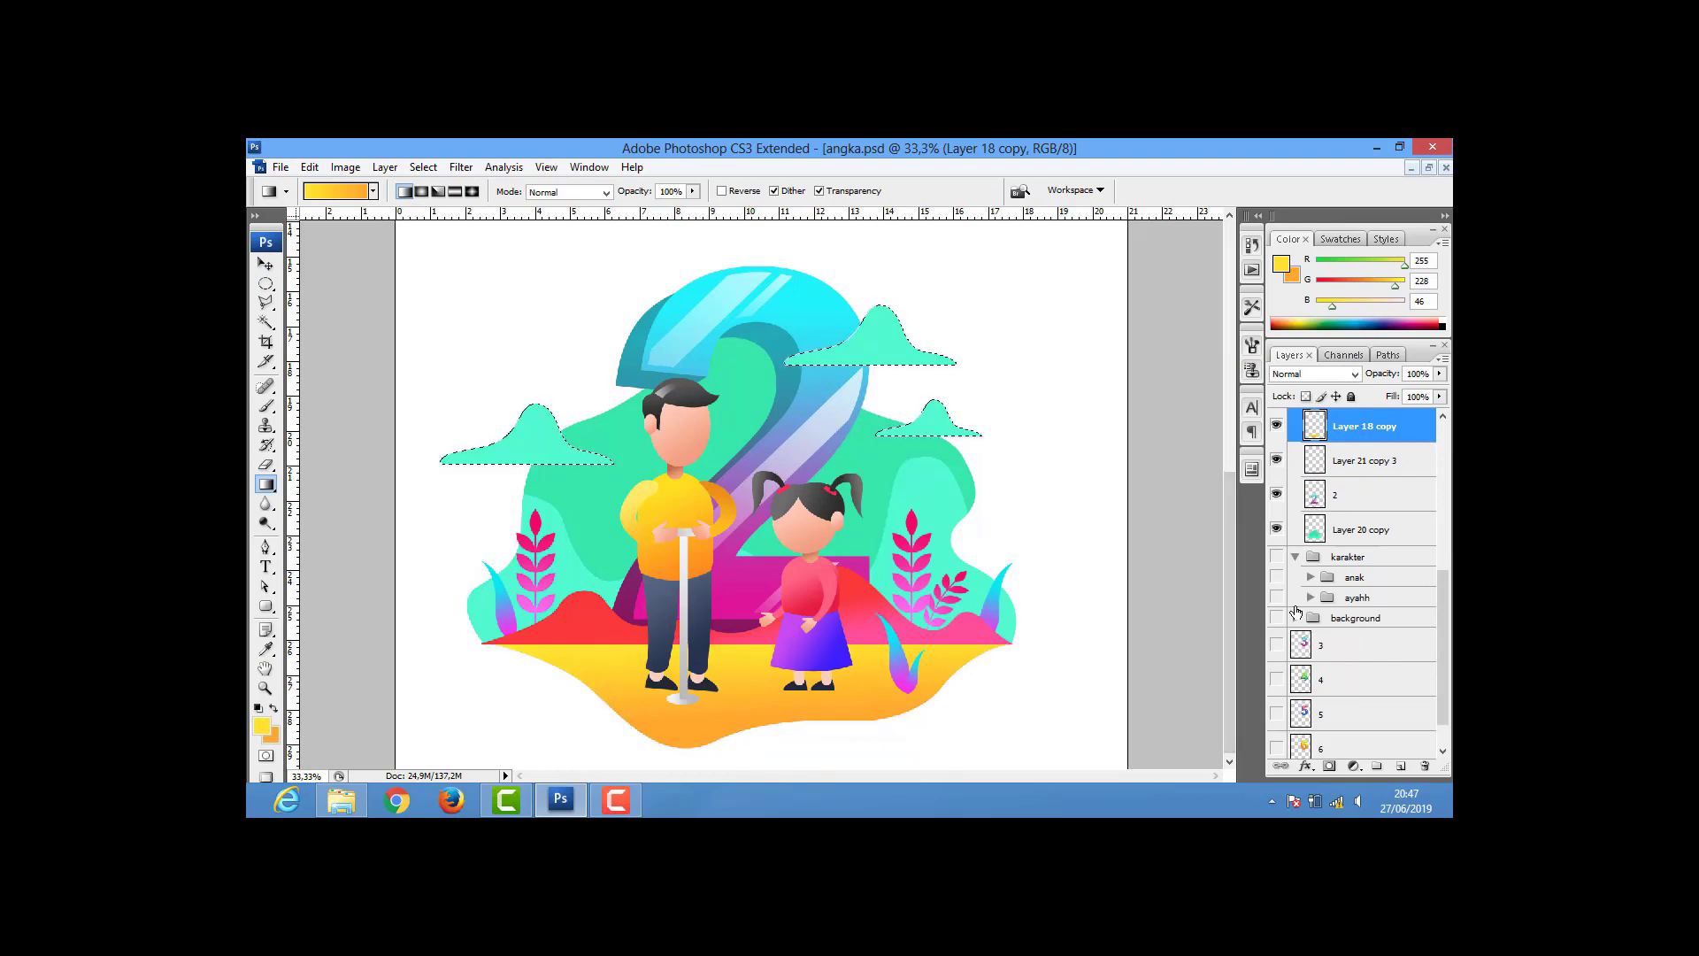
click(262, 727)
click(1050, 417)
click(1282, 413)
right_click(265, 484)
click(337, 505)
click(535, 448)
- Fill the Layer 20 copy backdrop blob with an orange to red-orange gradient
ctrl+click(1317, 529)
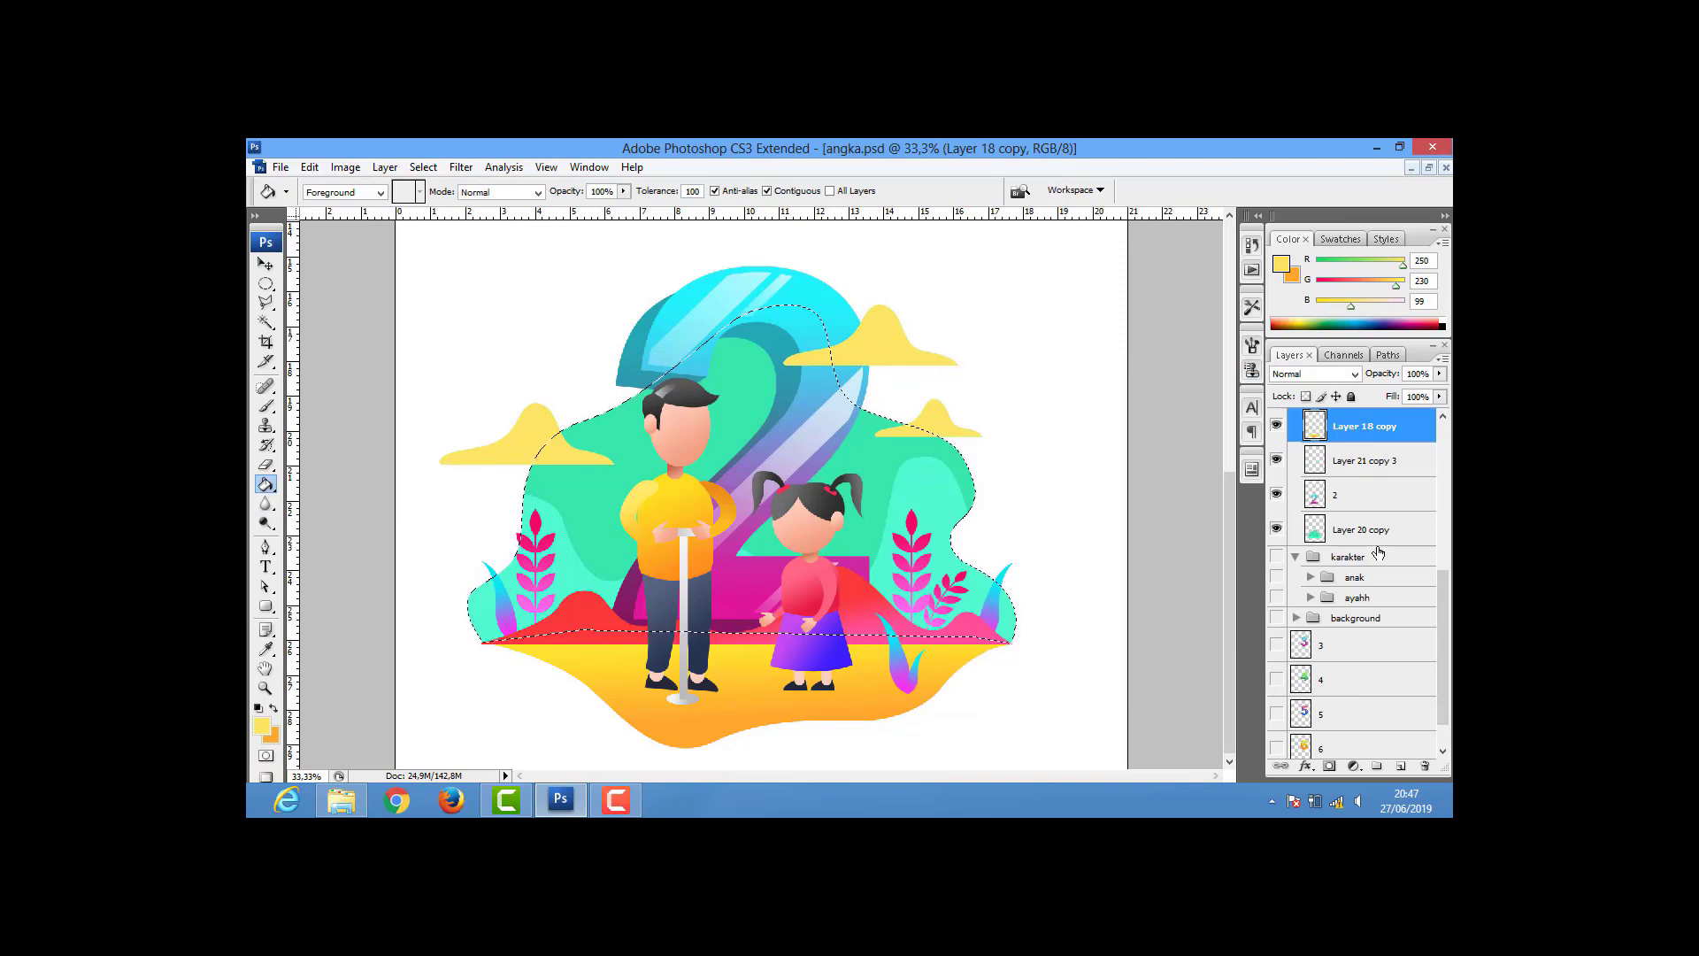
click(262, 727)
click(619, 690)
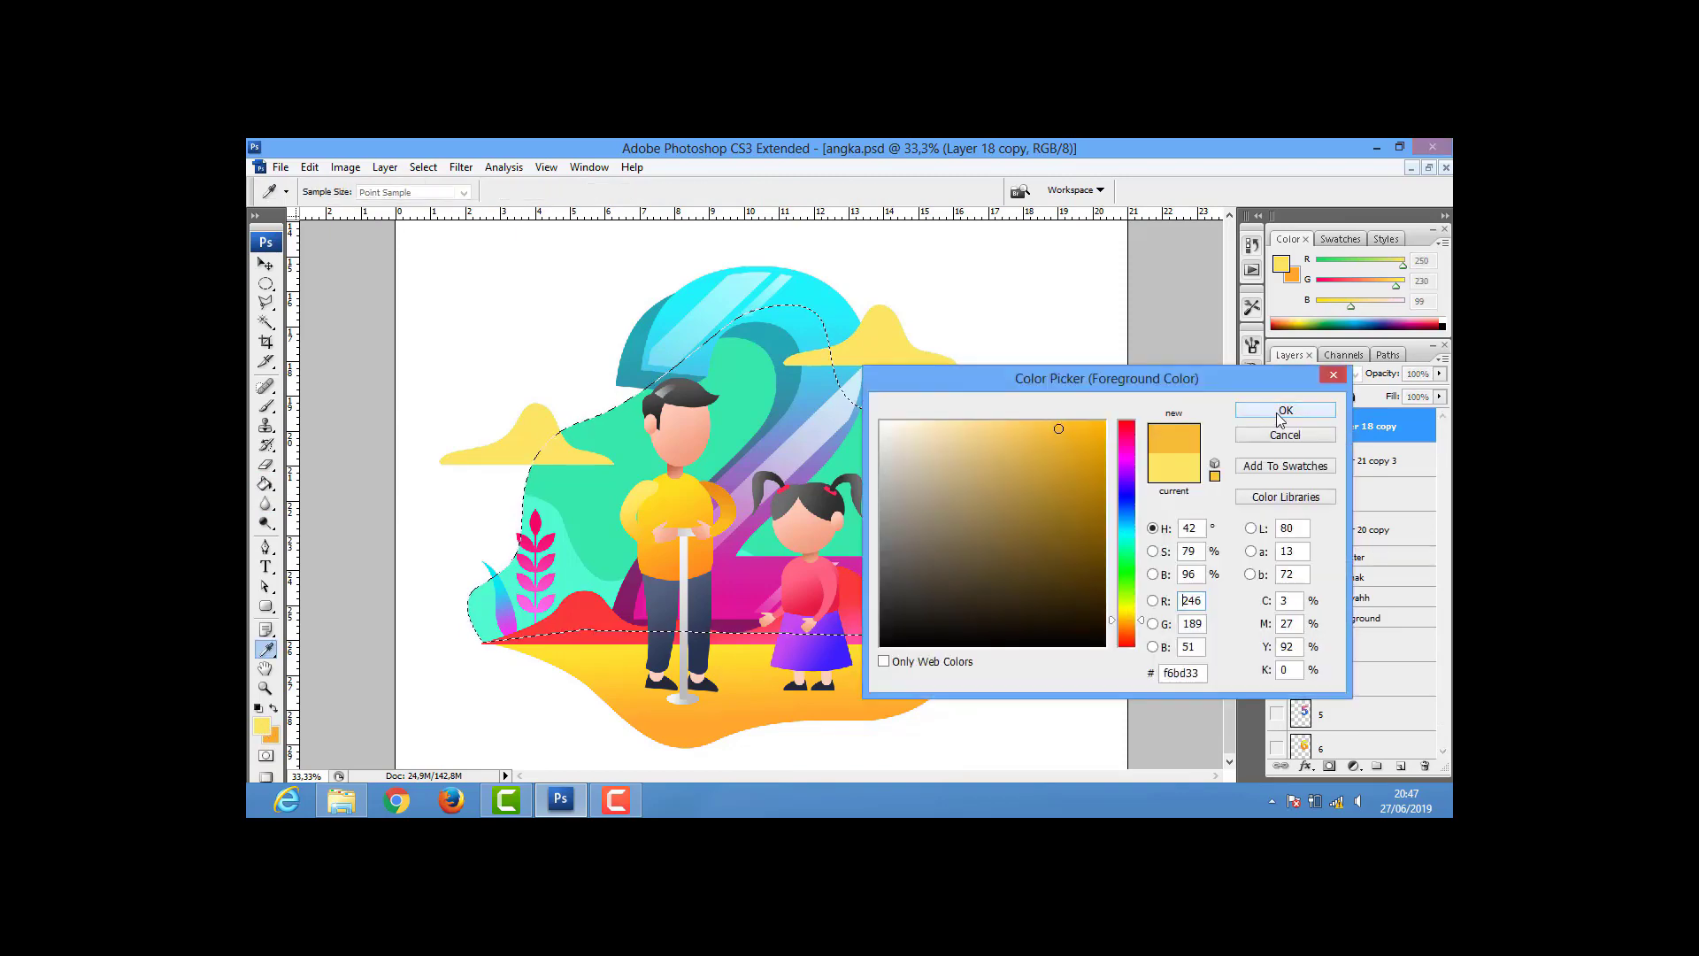
click(1286, 409)
click(270, 735)
click(1126, 635)
click(1286, 410)
right_click(265, 484)
click(336, 485)
click(1363, 529)
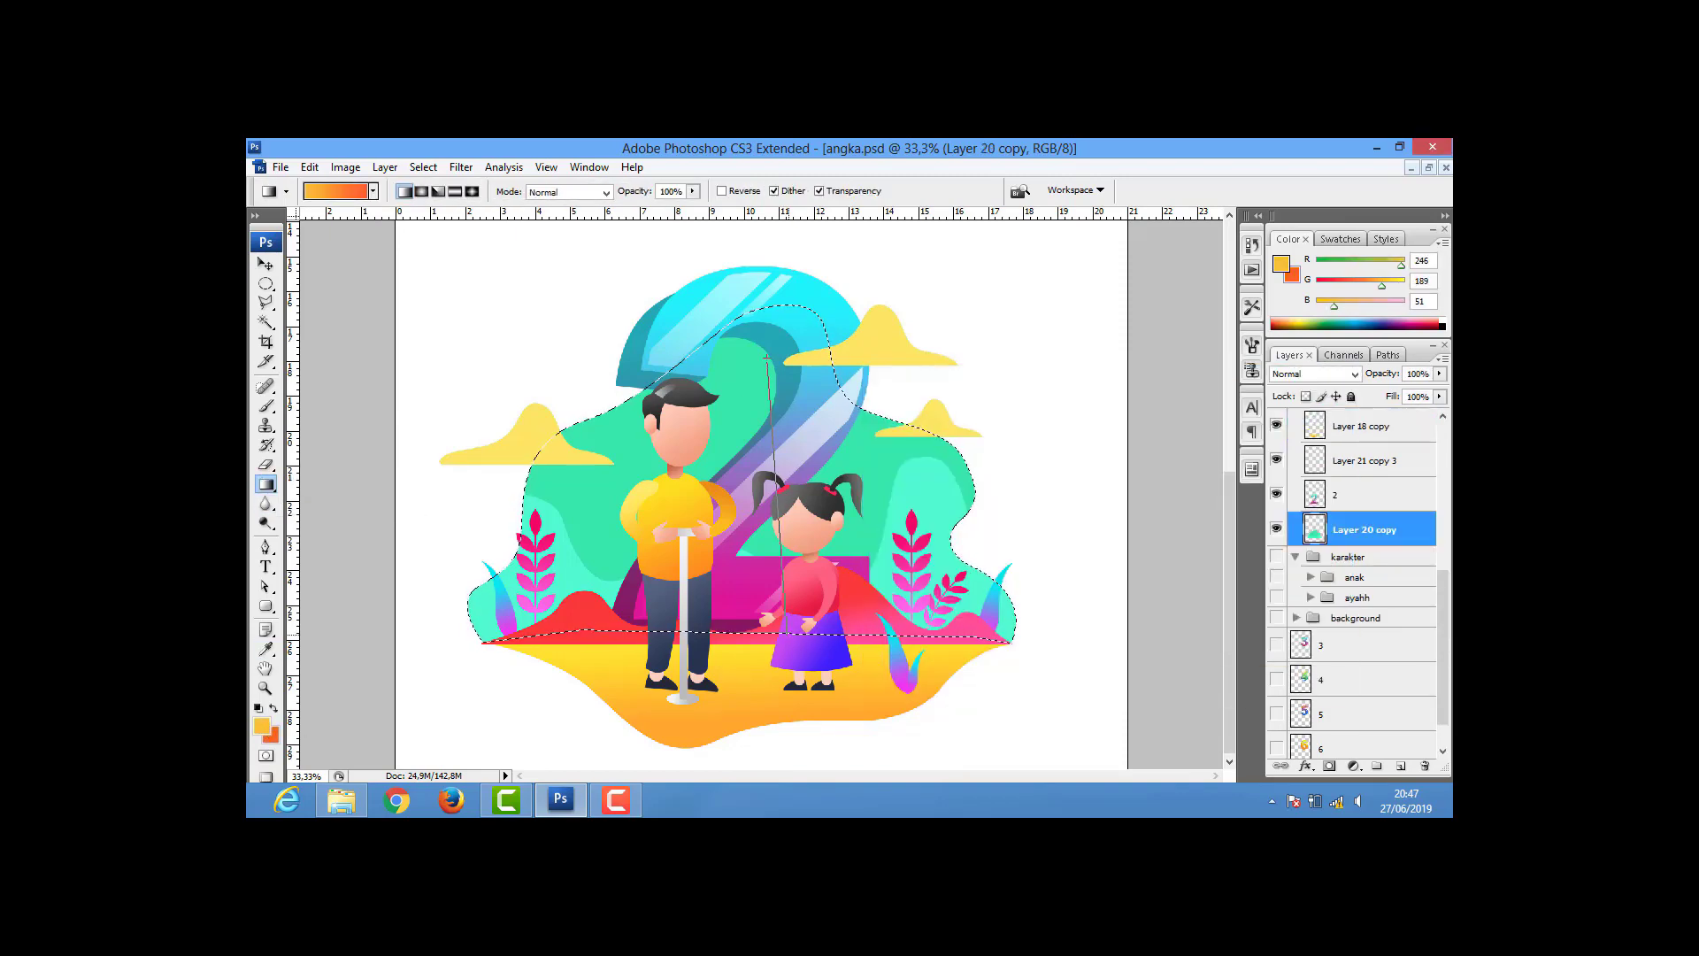
drag(768, 363, 778, 639)
key(ctrl+d)
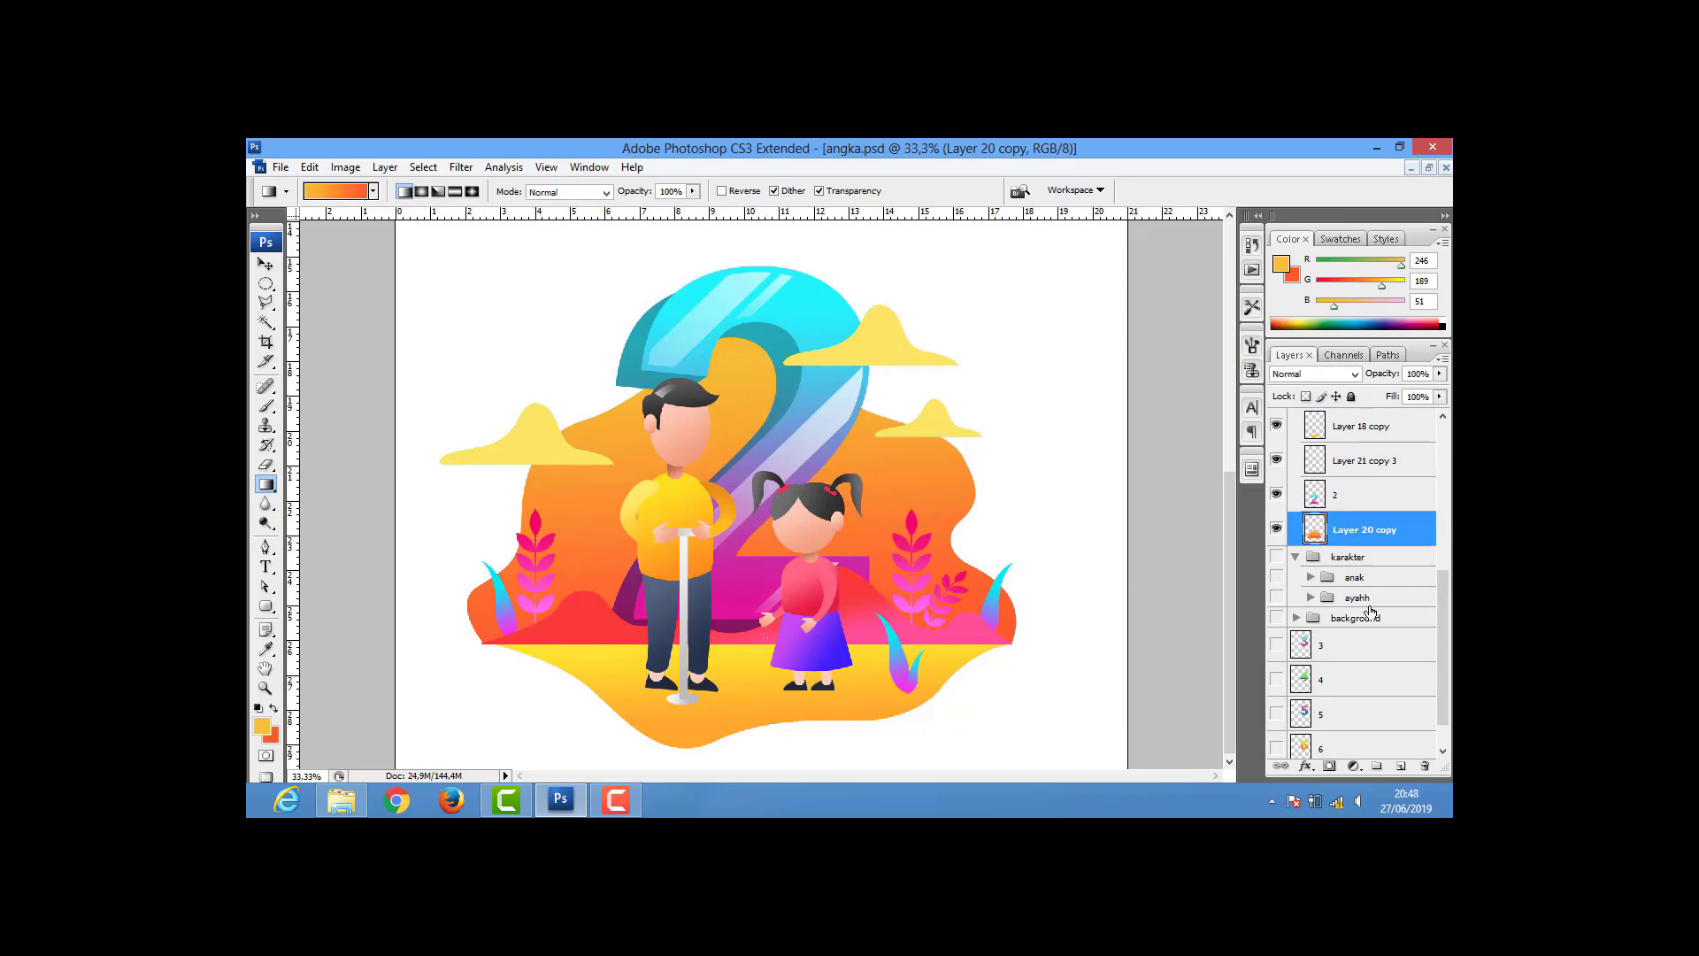
- On a new layer, draw a closed Pen path and turn it into a selection
key(ctrl+shift+alt+n)
key(p)
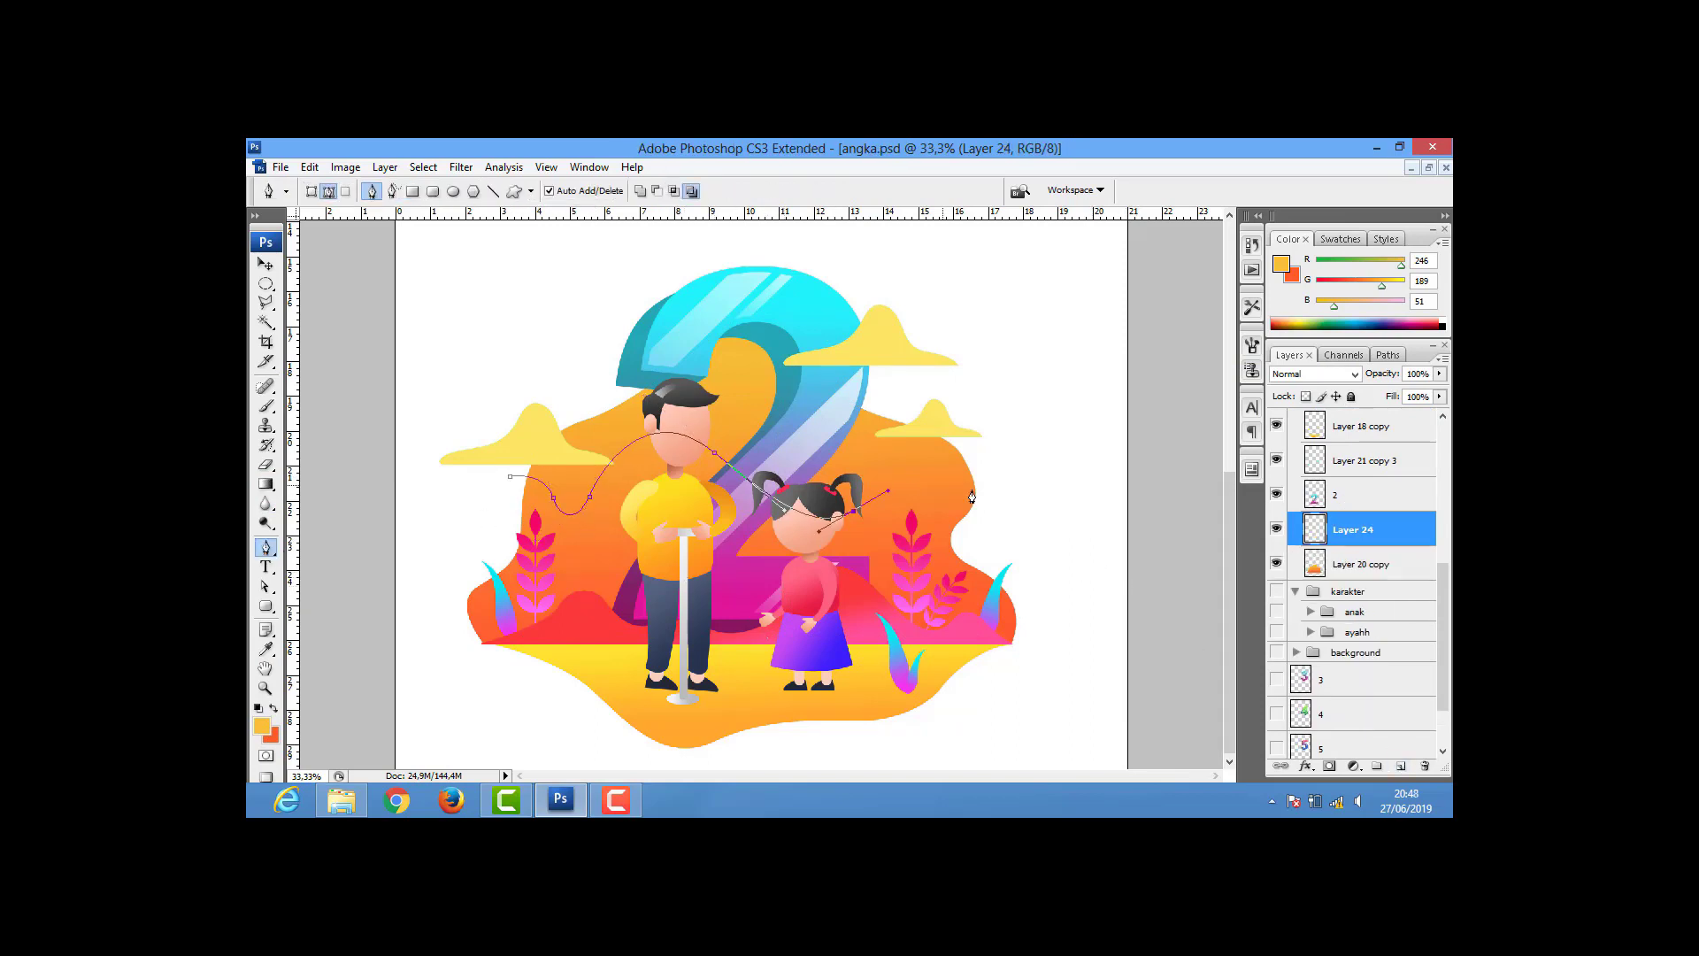
click(482, 668)
click(447, 598)
- Fill the new shape selection with a red gradient
click(510, 477)
key(ctrl+Return)
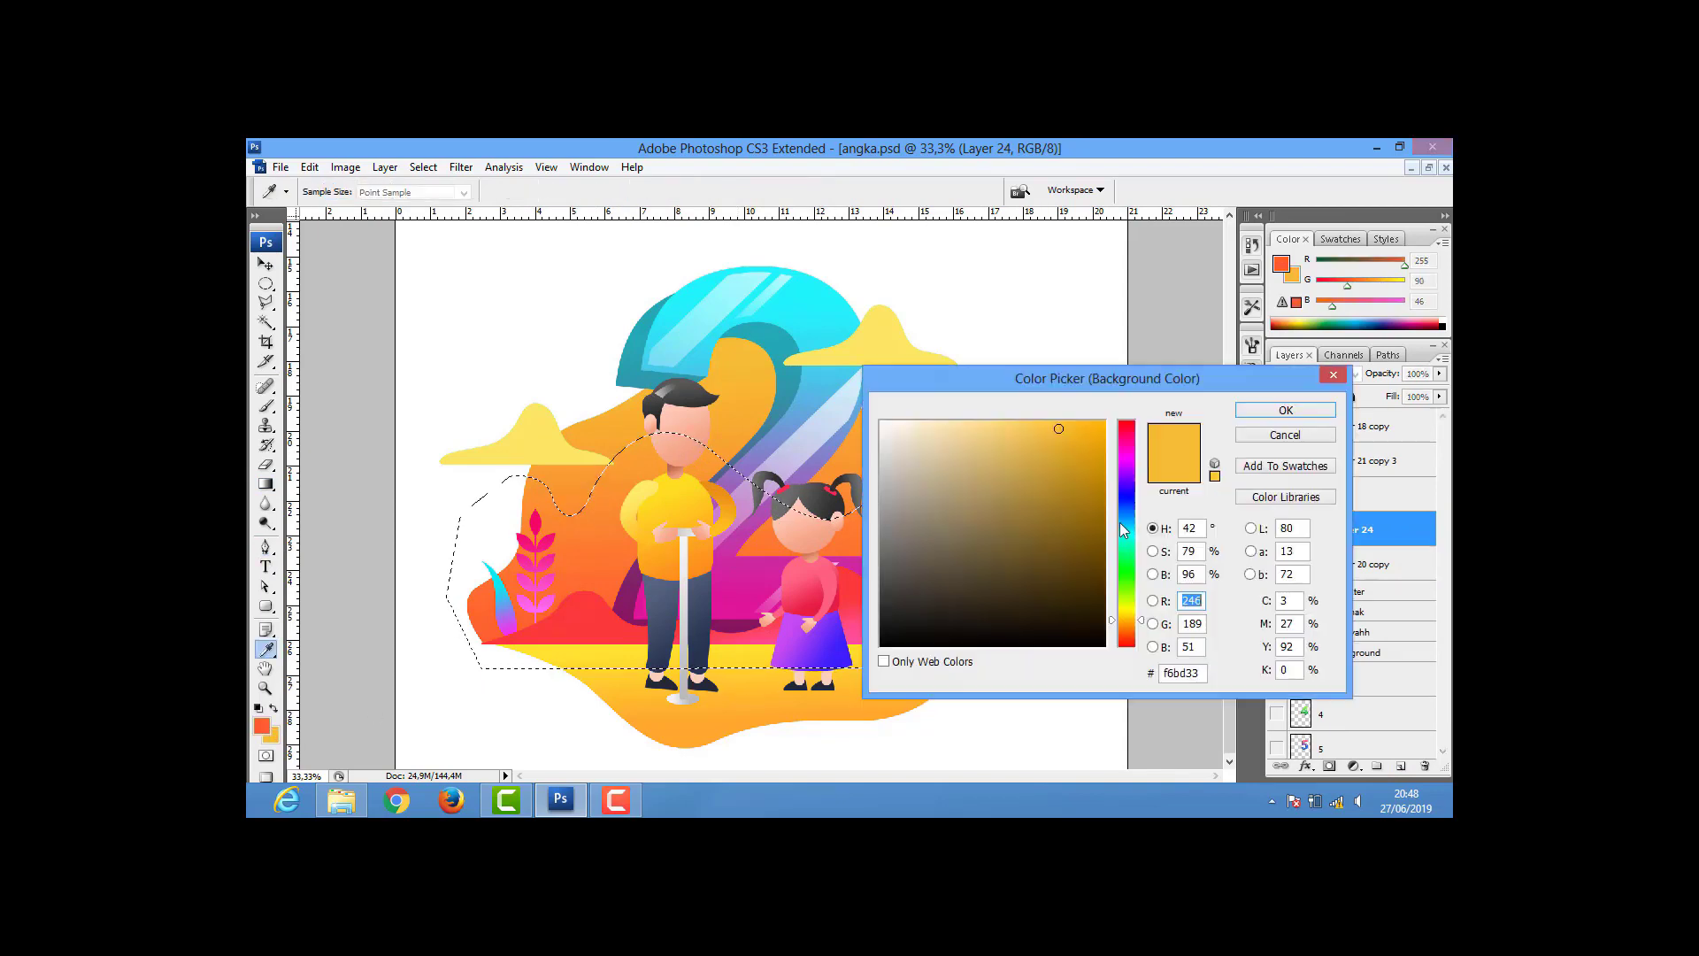
key(x)
click(270, 734)
click(1126, 641)
click(1286, 410)
key(g)
drag(719, 504, 720, 620)
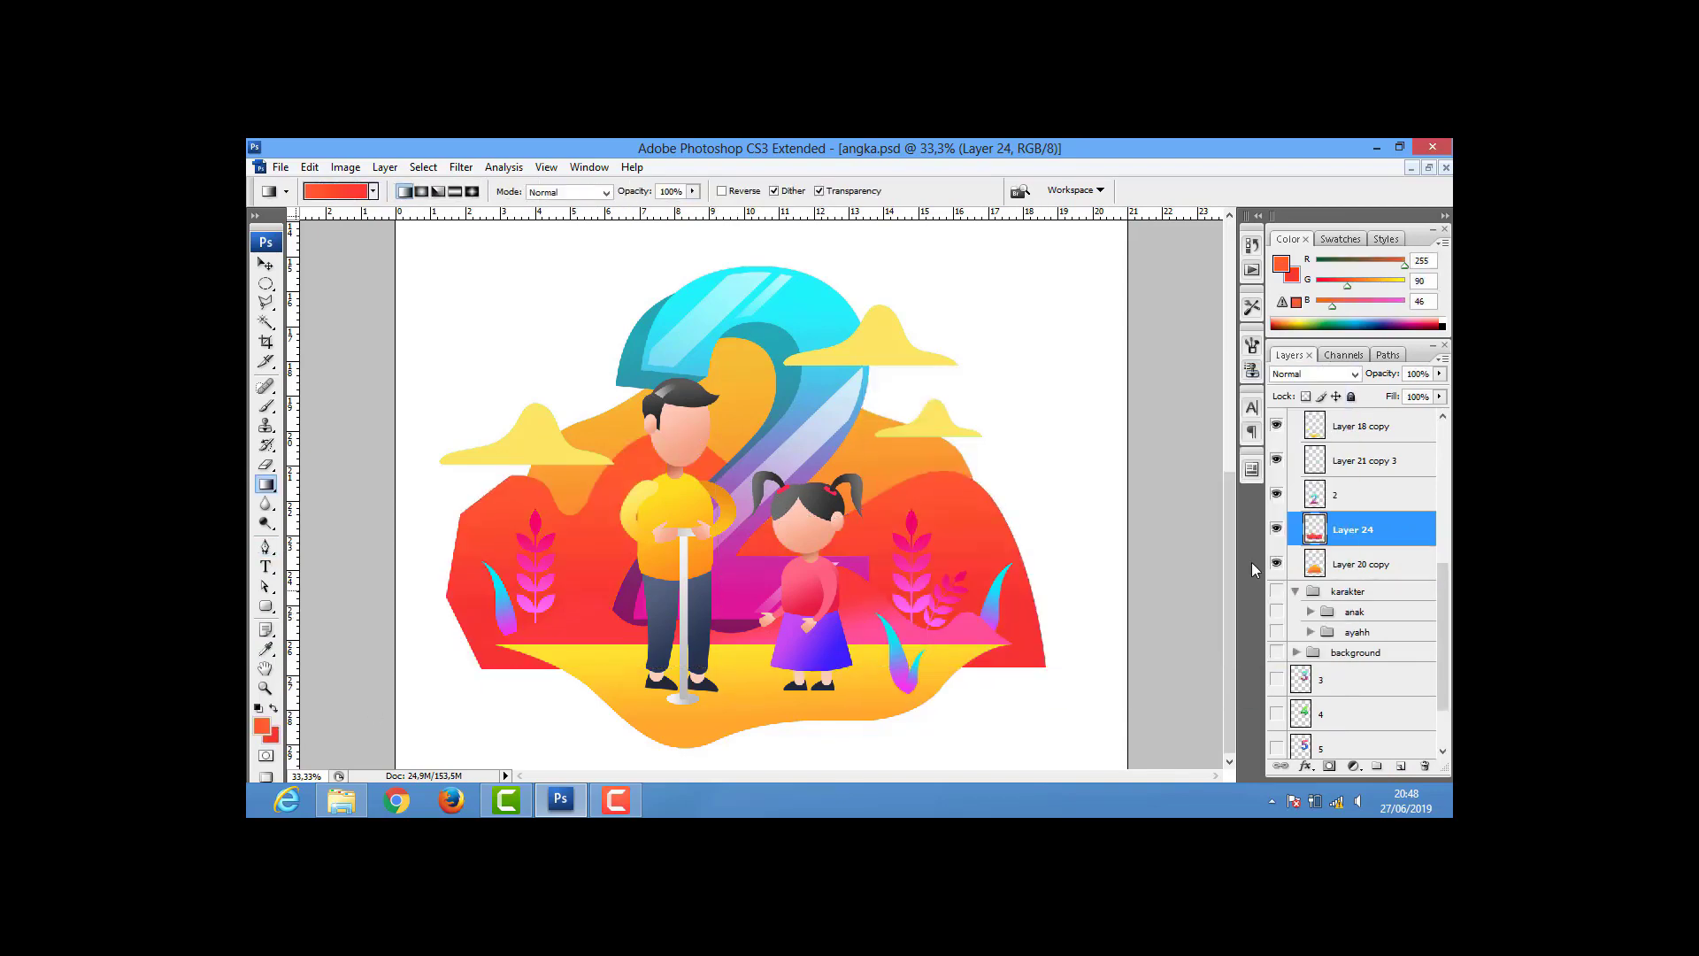
- Erase the red outside the shape by deleting the inverted selection
ctrl+click(1317, 557)
key(ctrl+shift+i)
key(Delete)
key(ctrl+d)
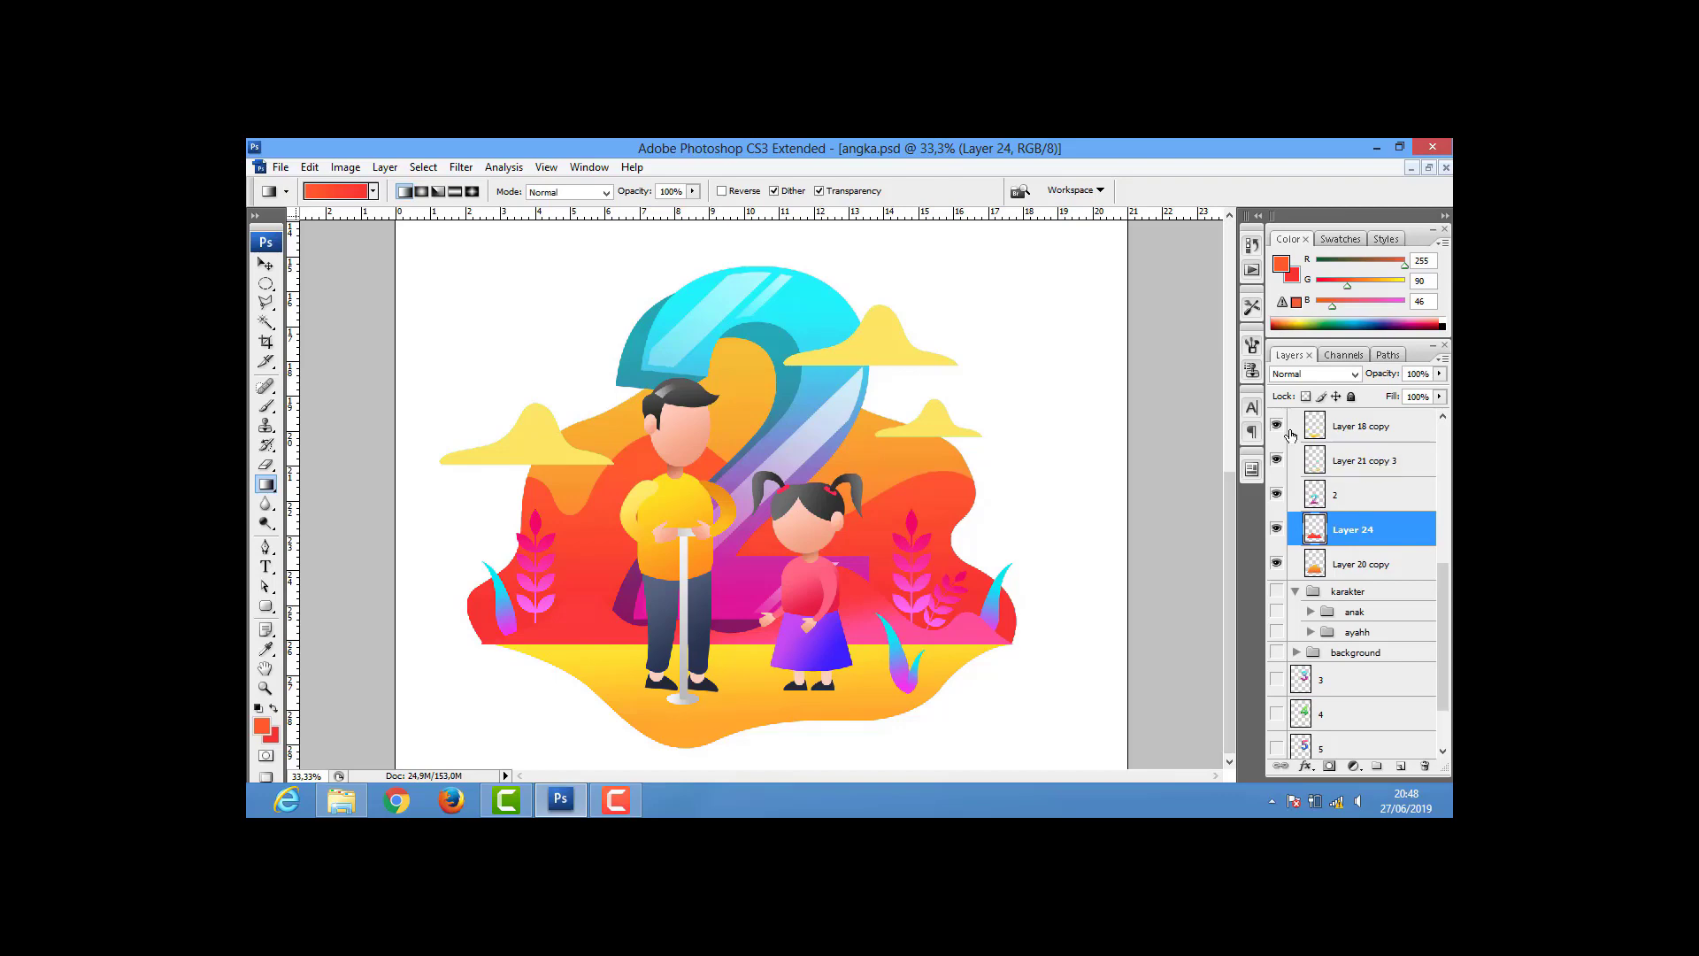
- Select the grass wave layer, Layer 17 copy, and load its shape
key(i)
ctrl+right_click(869, 621)
click(894, 652)
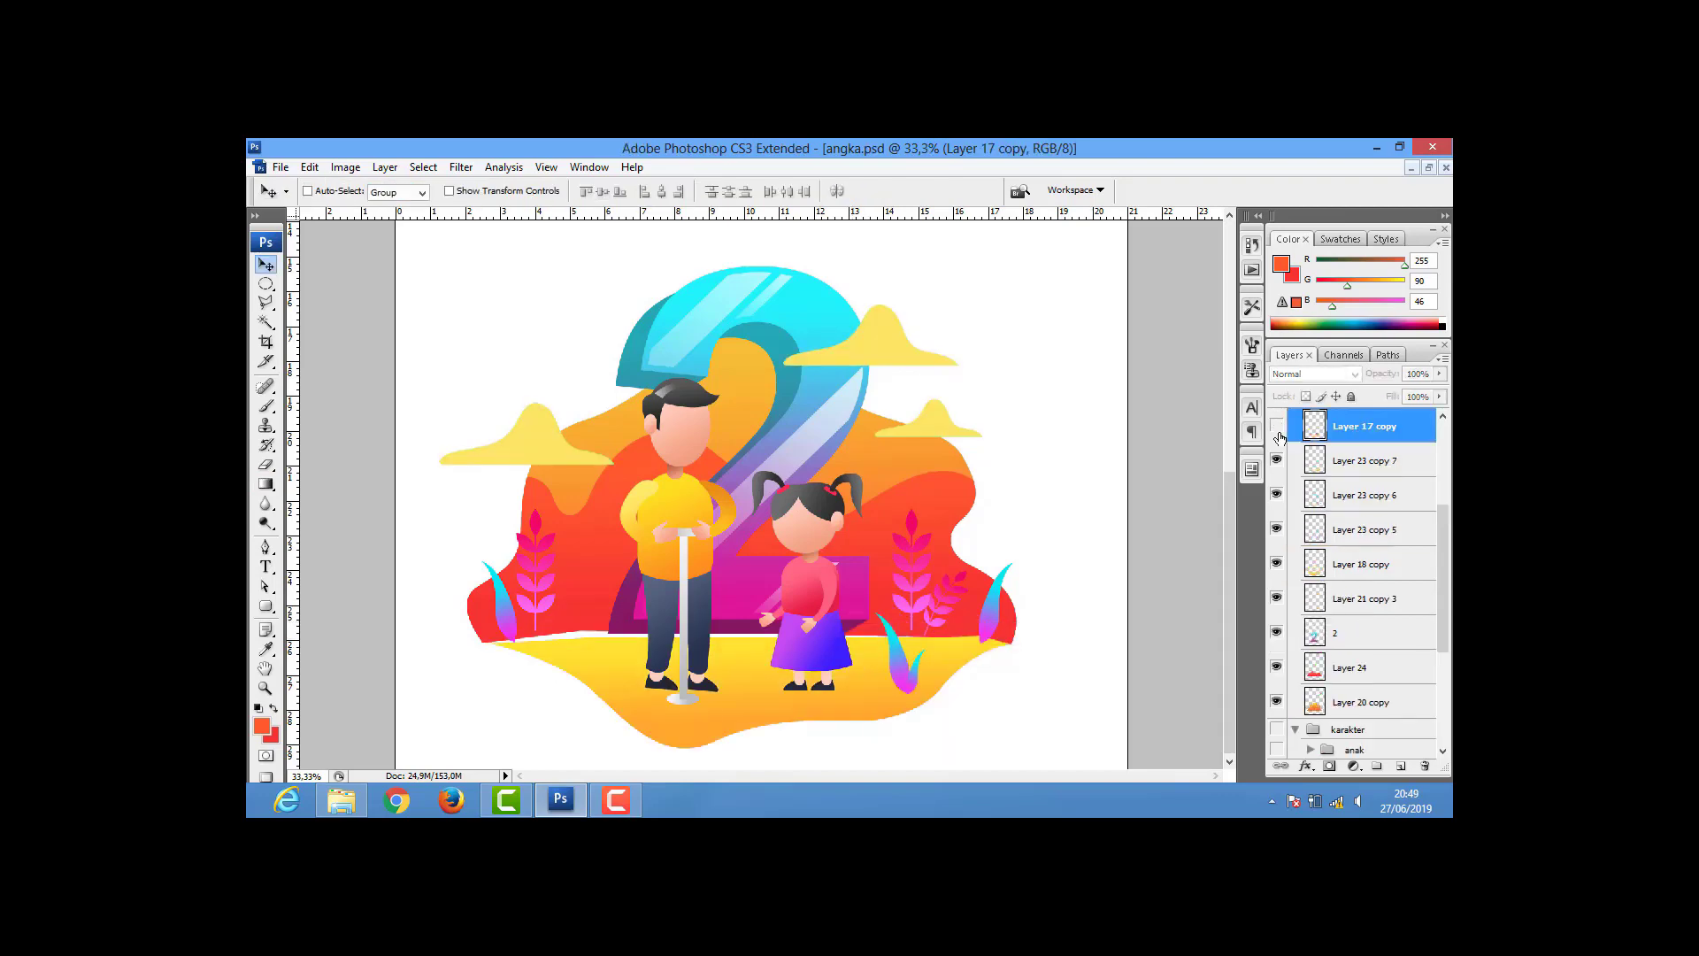
click(261, 725)
- Fill the grass wave with a light-to-dark green gradient
click(1133, 567)
click(1286, 410)
click(270, 734)
click(1133, 567)
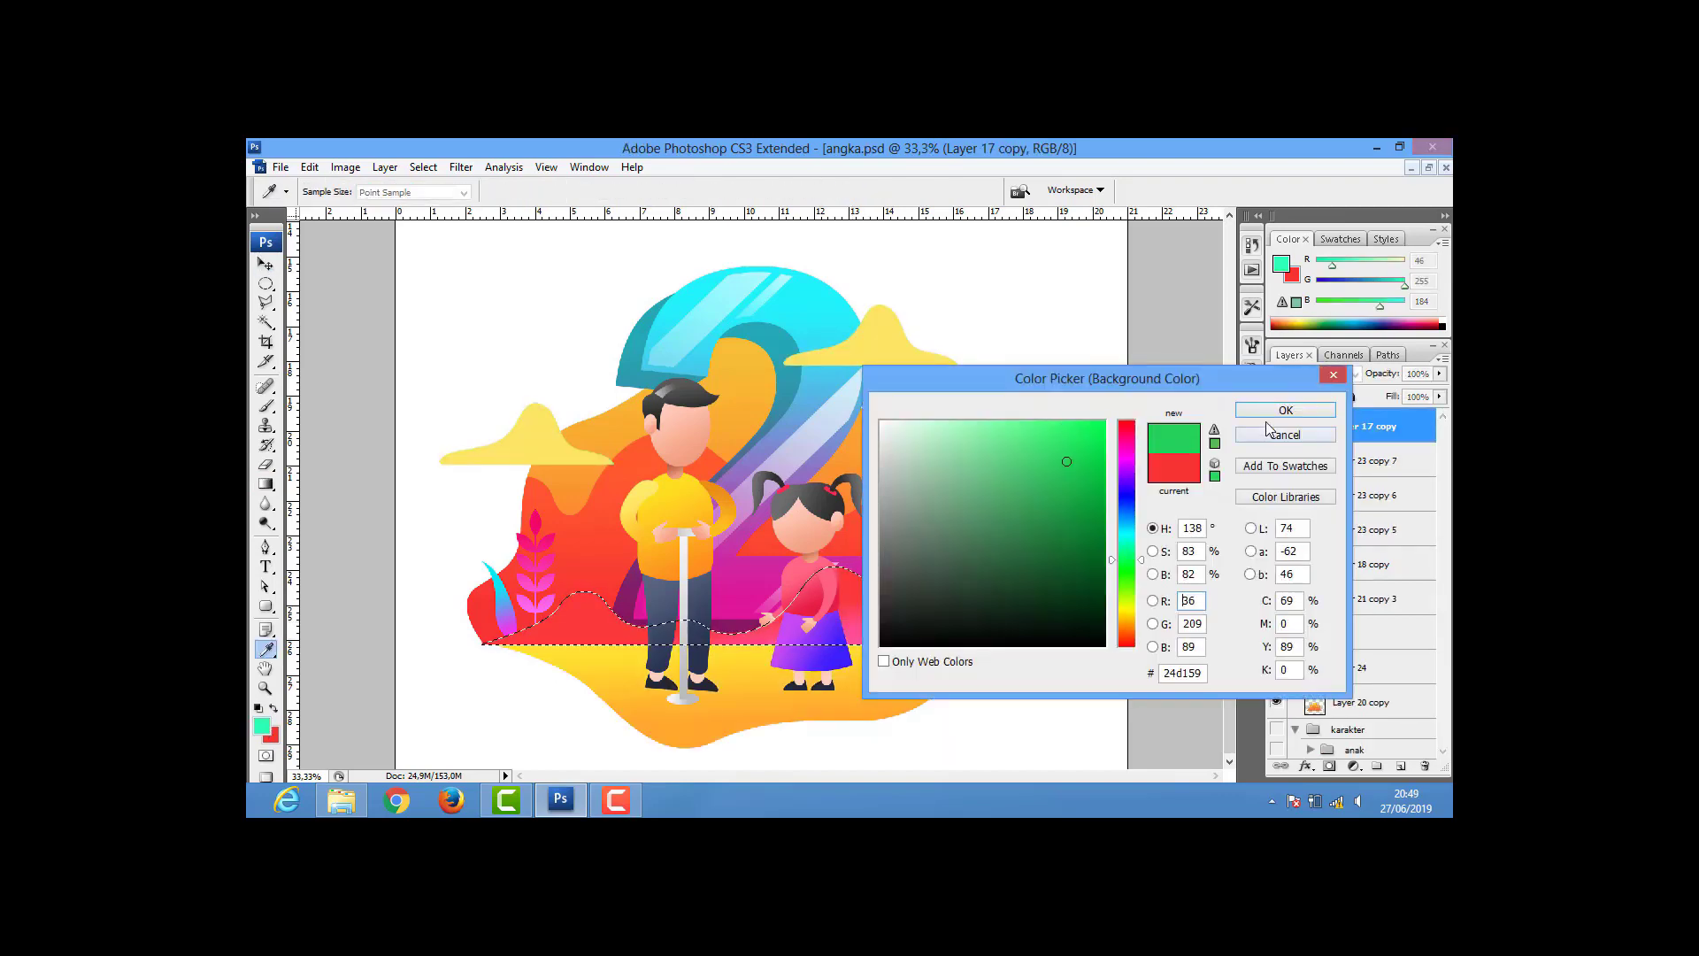
click(1286, 410)
key(g)
drag(743, 575, 744, 644)
key(ctrl+d)
- Fill the pink plant leaves with a green gradient
ctrl+right_click(521, 558)
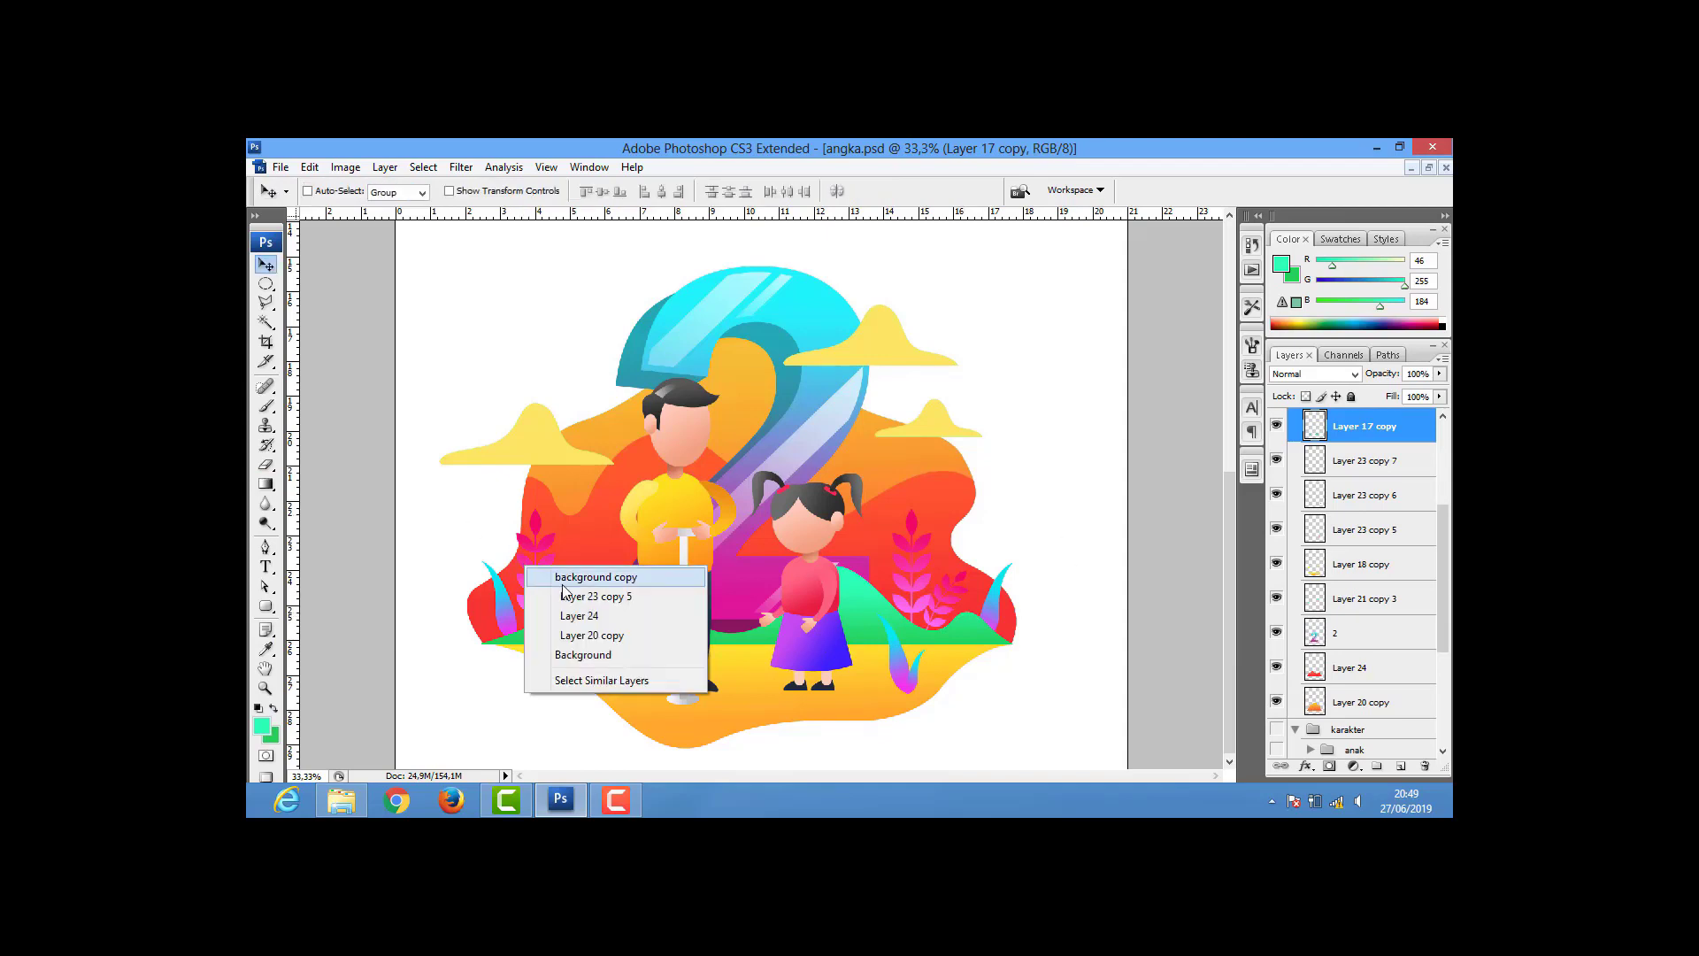
click(566, 585)
ctrl+click(1315, 530)
drag(886, 522, 886, 605)
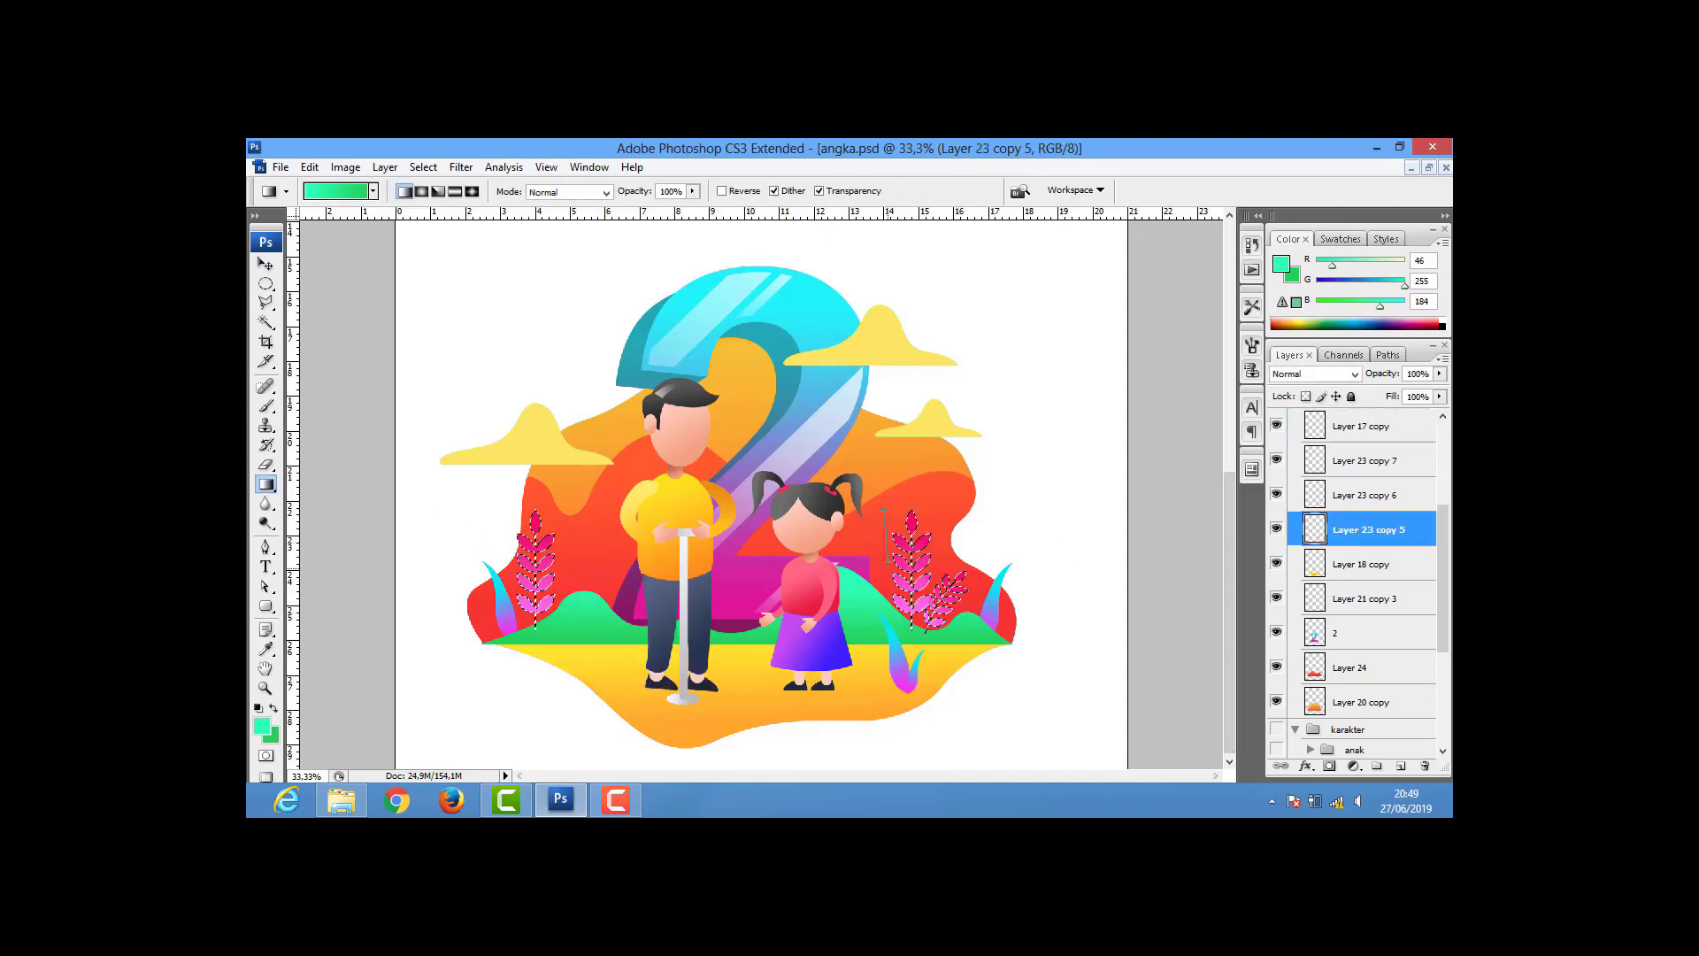
key(ctrl+d)
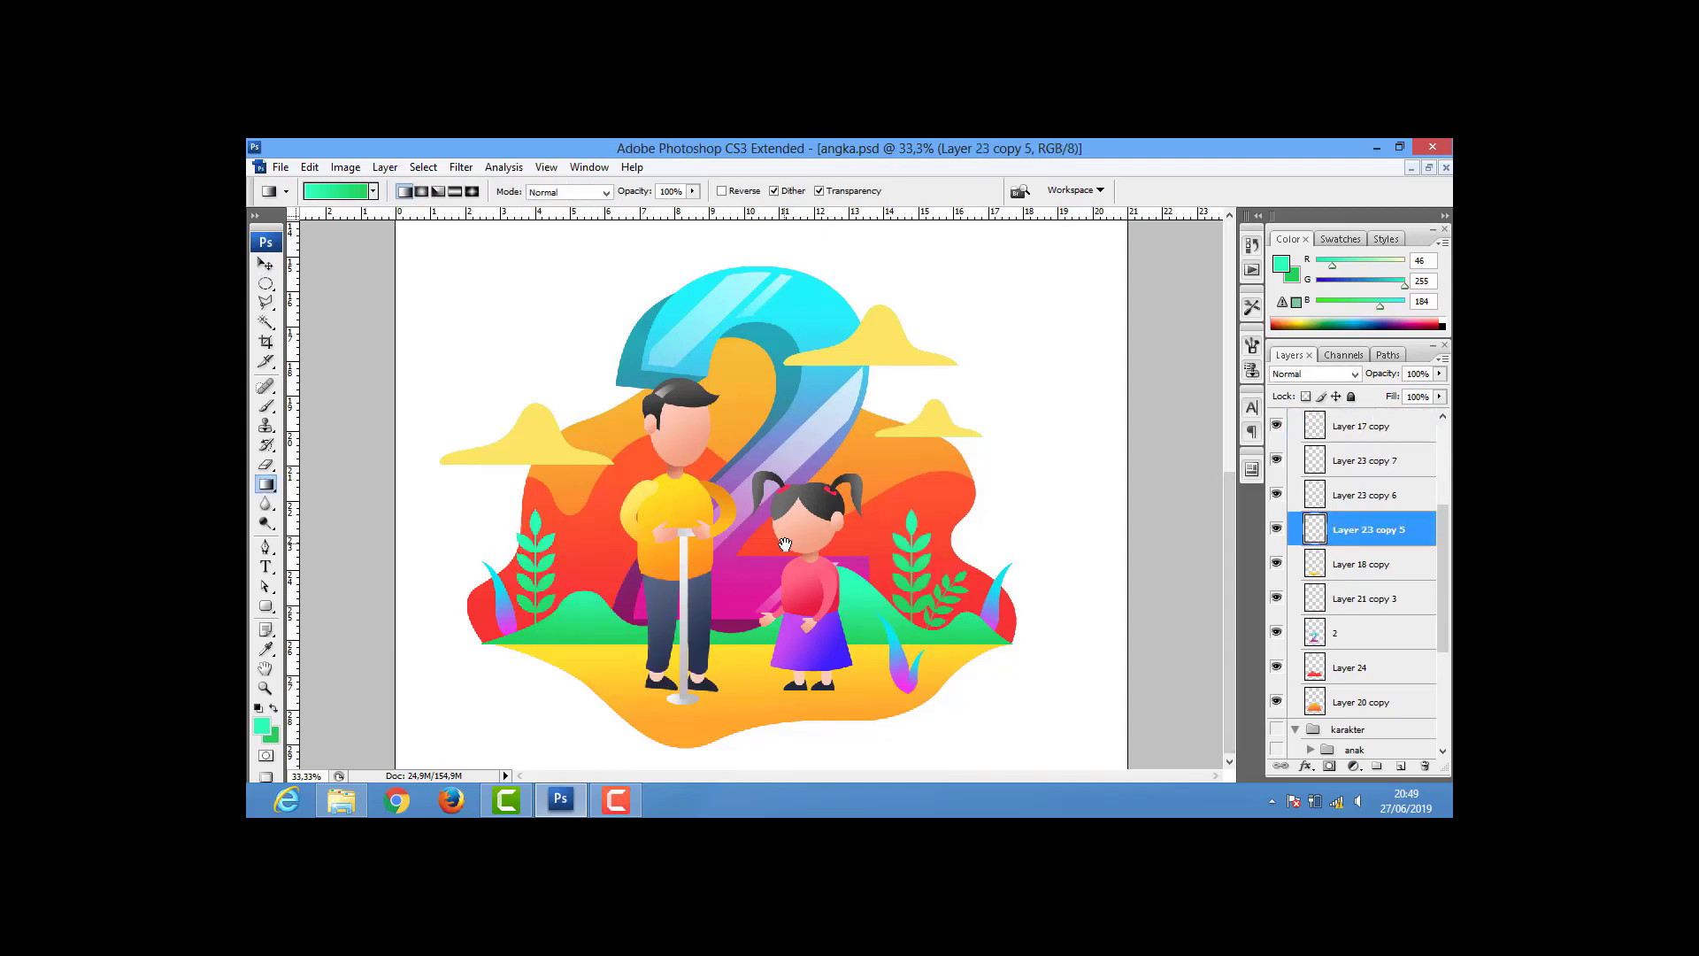
- Draw a small oval on the yellow ground and fill it with an orange-yellow gradient
click(265, 283)
drag(724, 700, 758, 712)
click(261, 726)
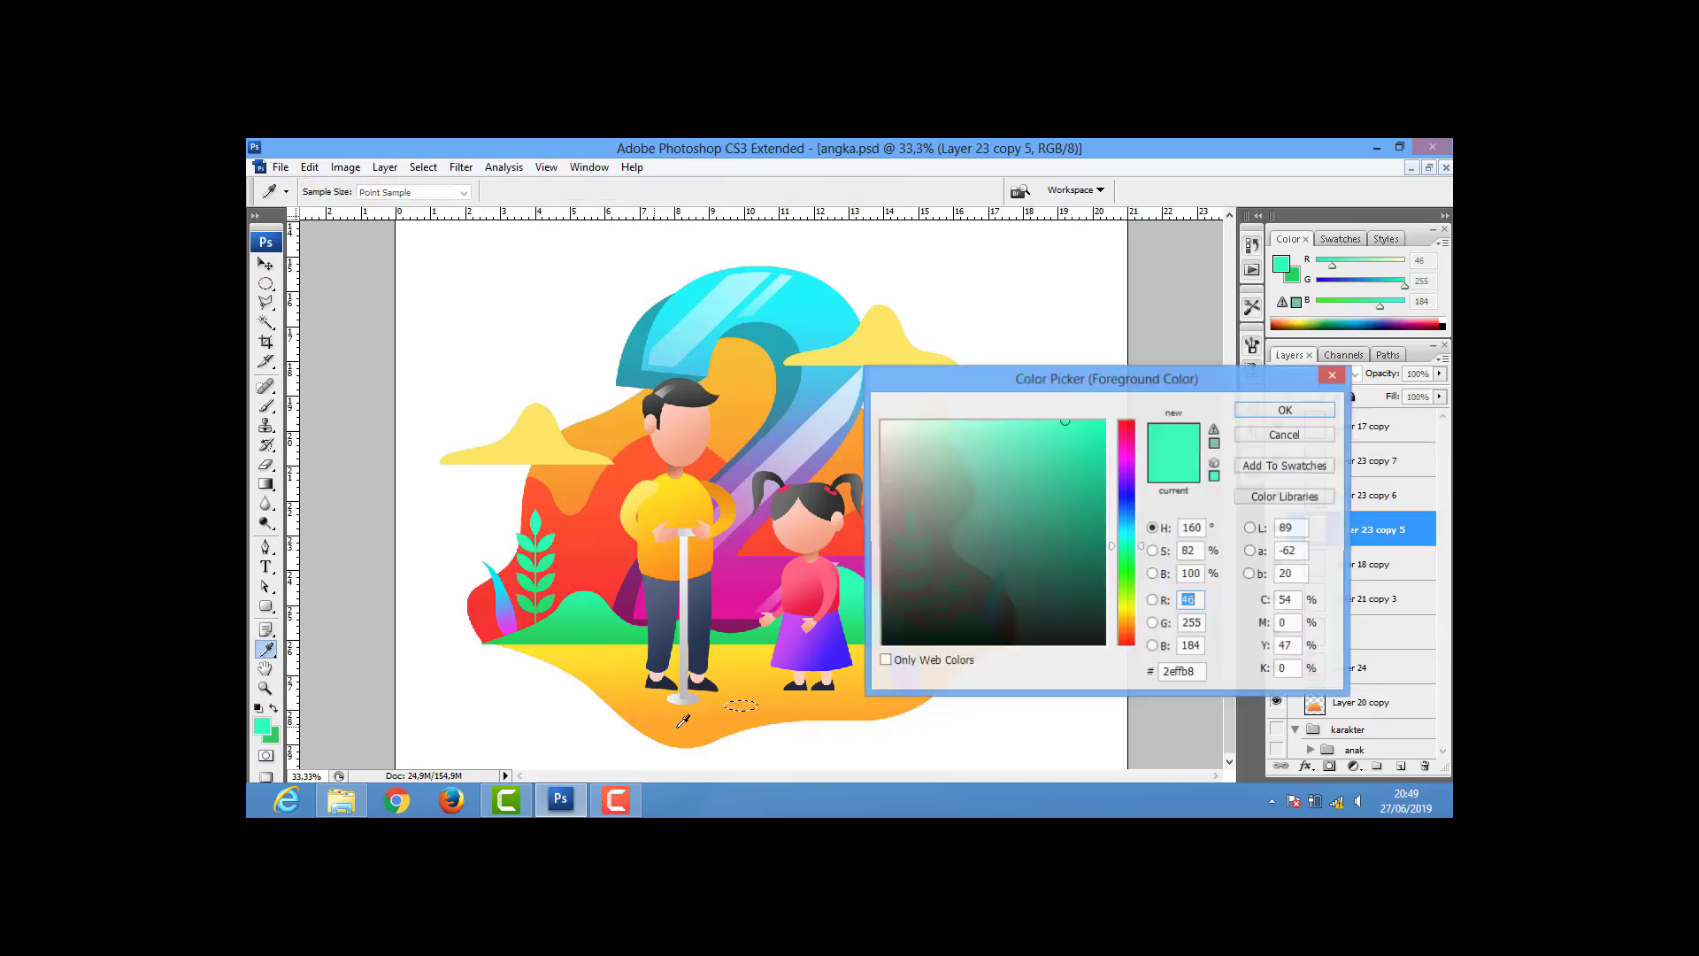
click(1286, 410)
click(271, 734)
click(643, 641)
key(Return)
key(g)
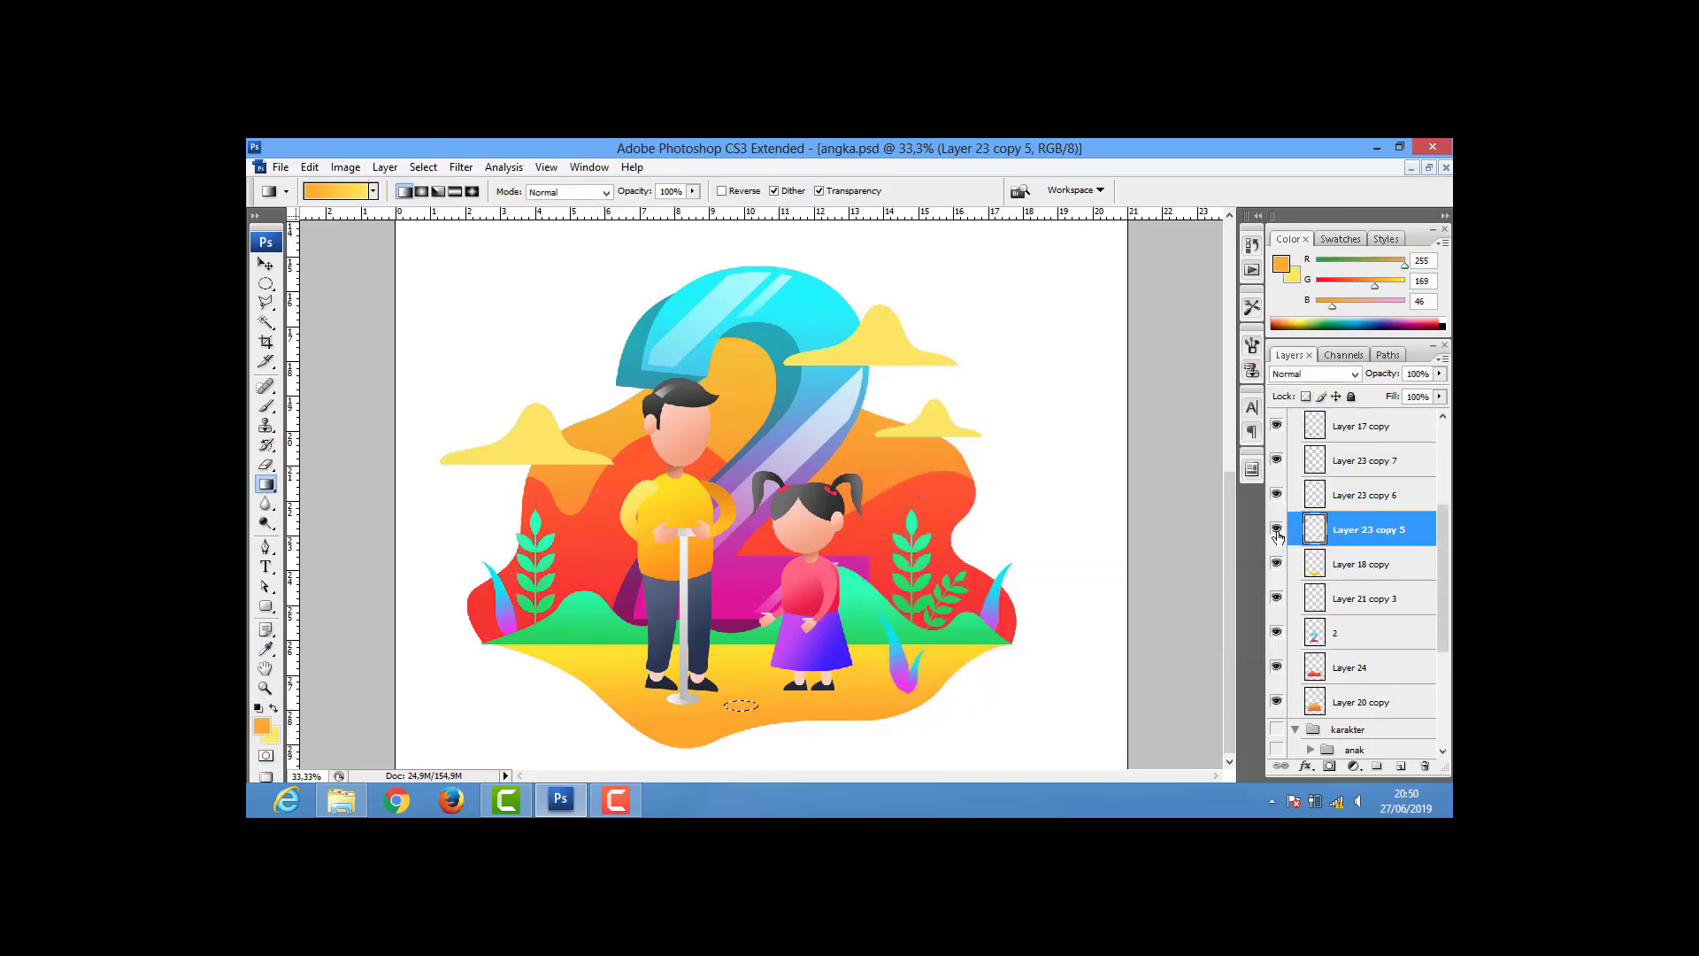
click(1400, 766)
- Set darker orange and orange as the working colours for more oval spots
click(264, 731)
click(749, 694)
key(Return)
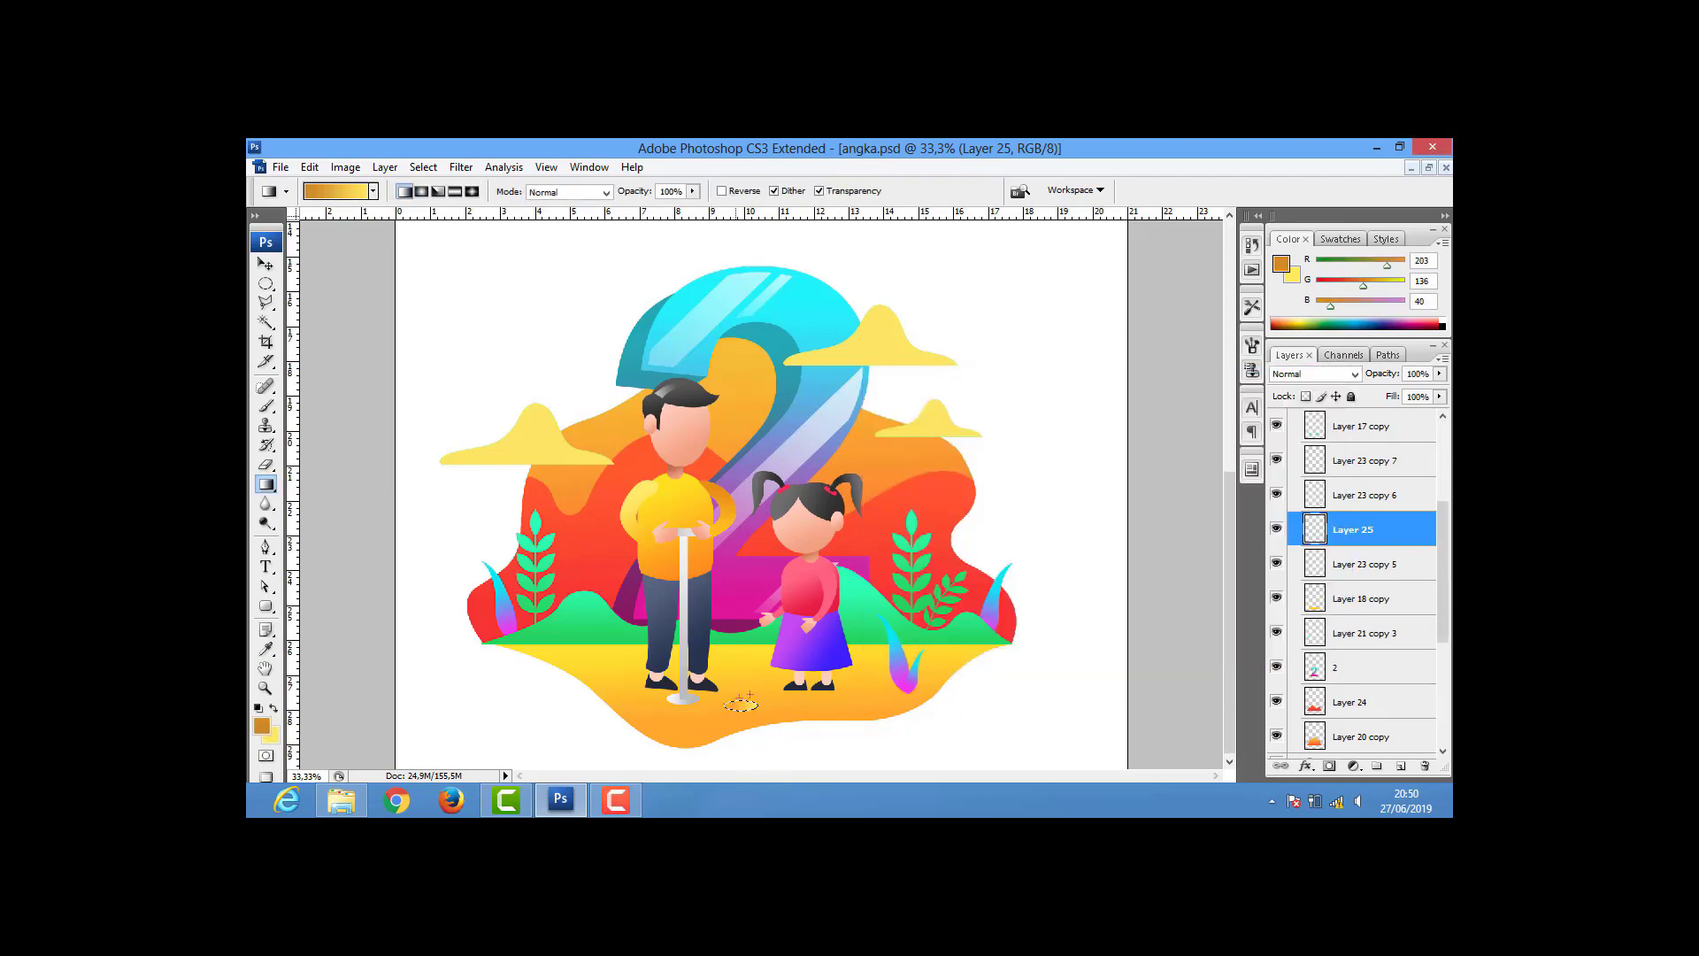
click(271, 733)
click(753, 705)
key(Return)
click(263, 265)
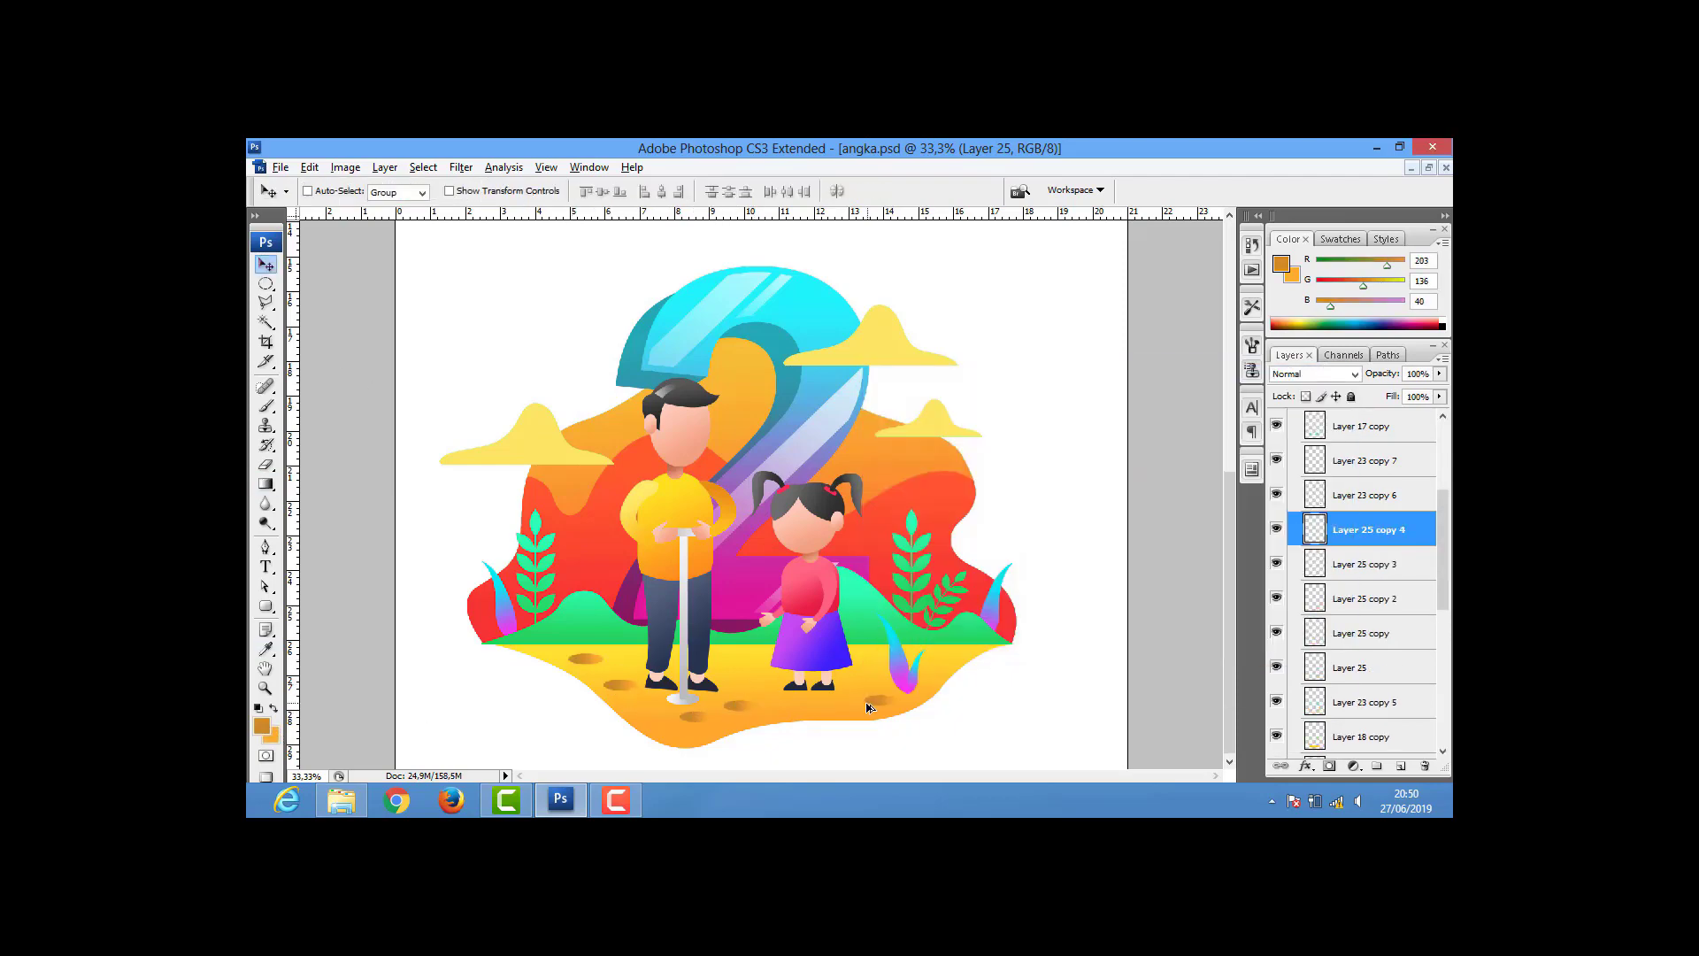
- Group the ayahh copy, anak copy and background copy layers into a group named '2'
scroll(1354, 576, up, 10)
click(1298, 488)
click(1363, 488)
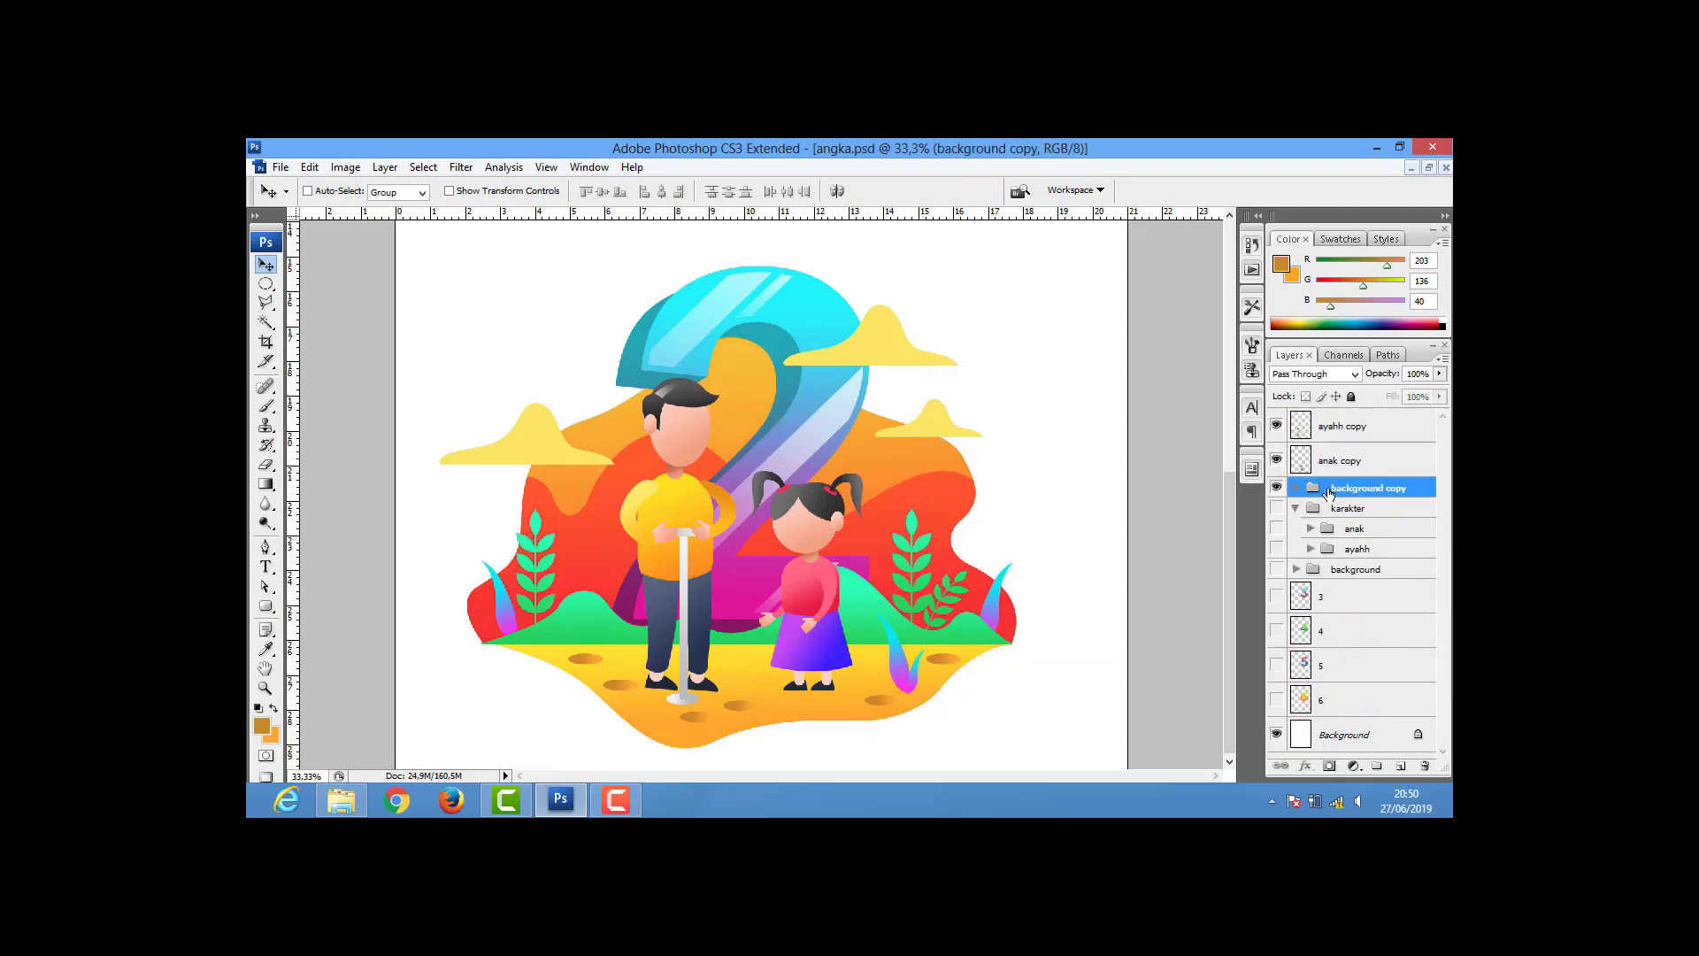
right_click(1330, 489)
click(1303, 432)
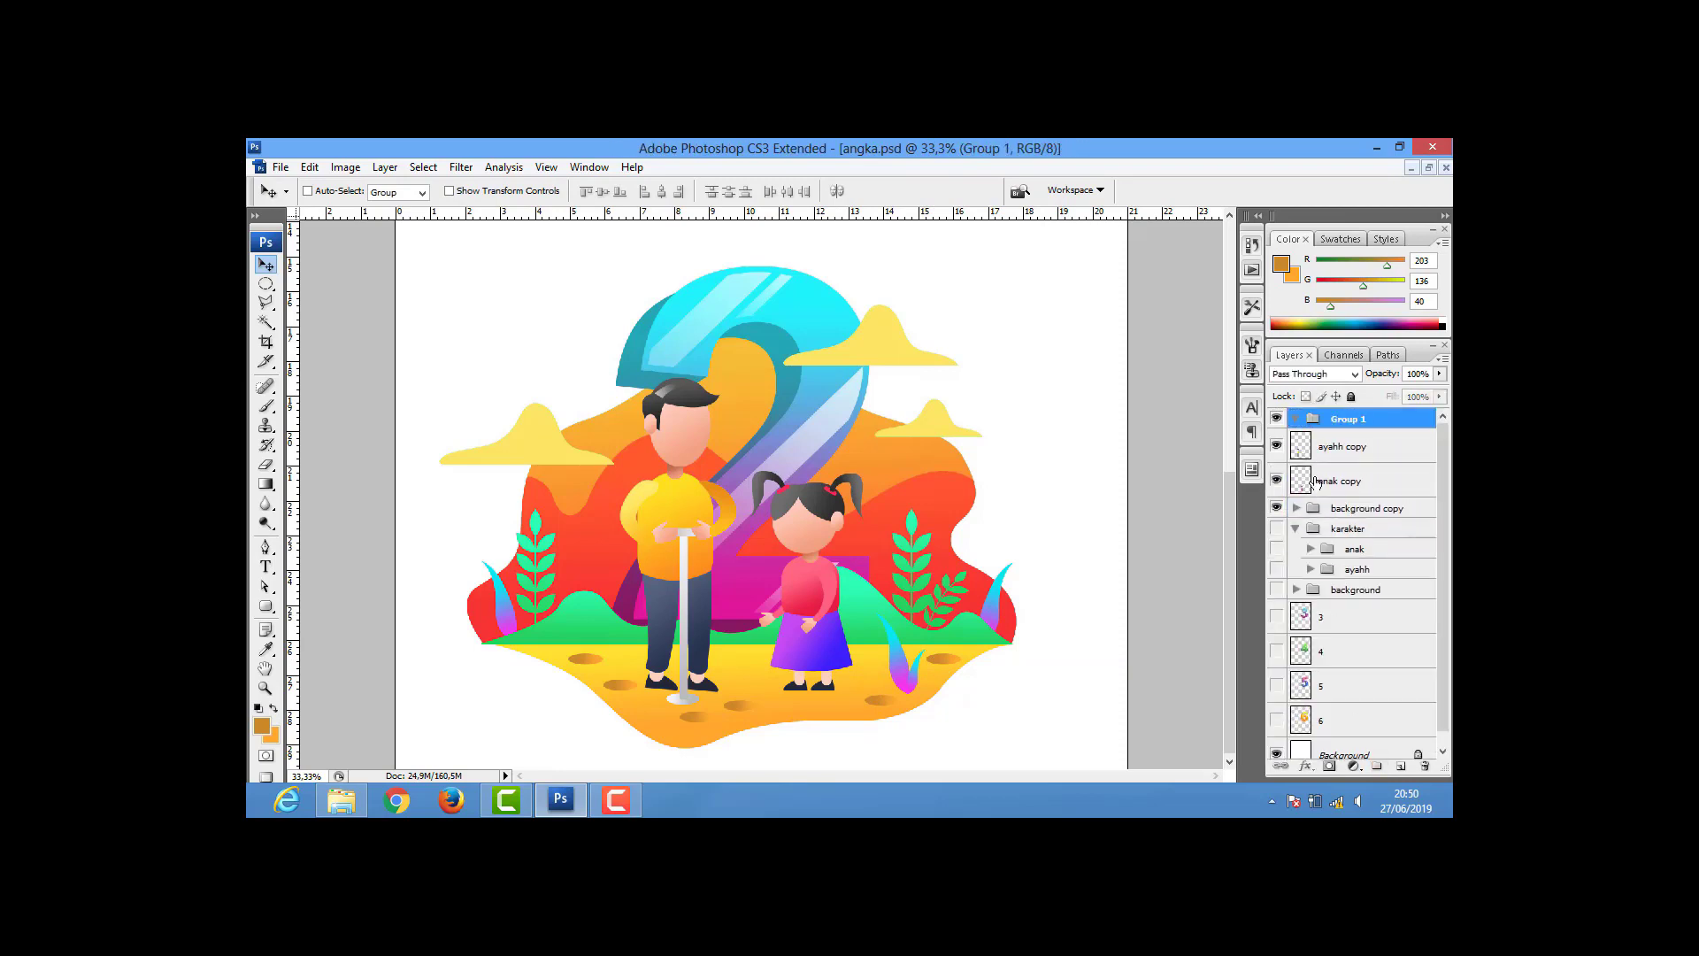
text(2)
click(1306, 447)
shift+click(1363, 508)
drag(1363, 508, 1328, 419)
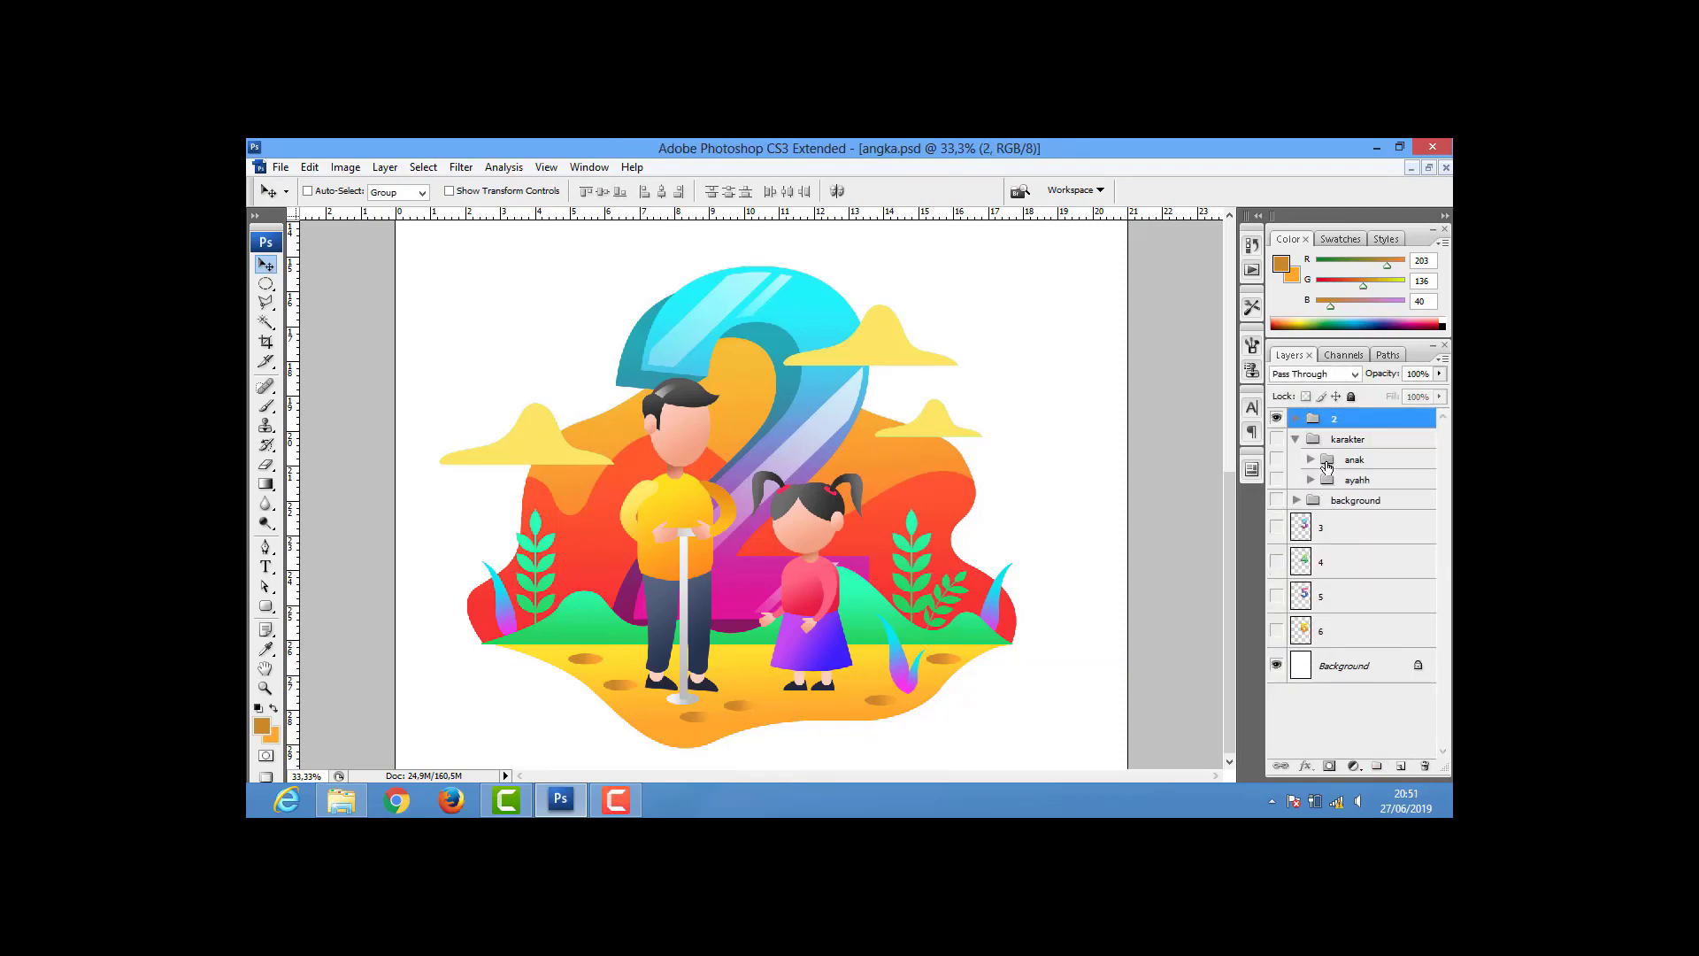
- Hide group '2', show the karakter, anak, ayahh and background groups, and select tempat sampah
click(1276, 418)
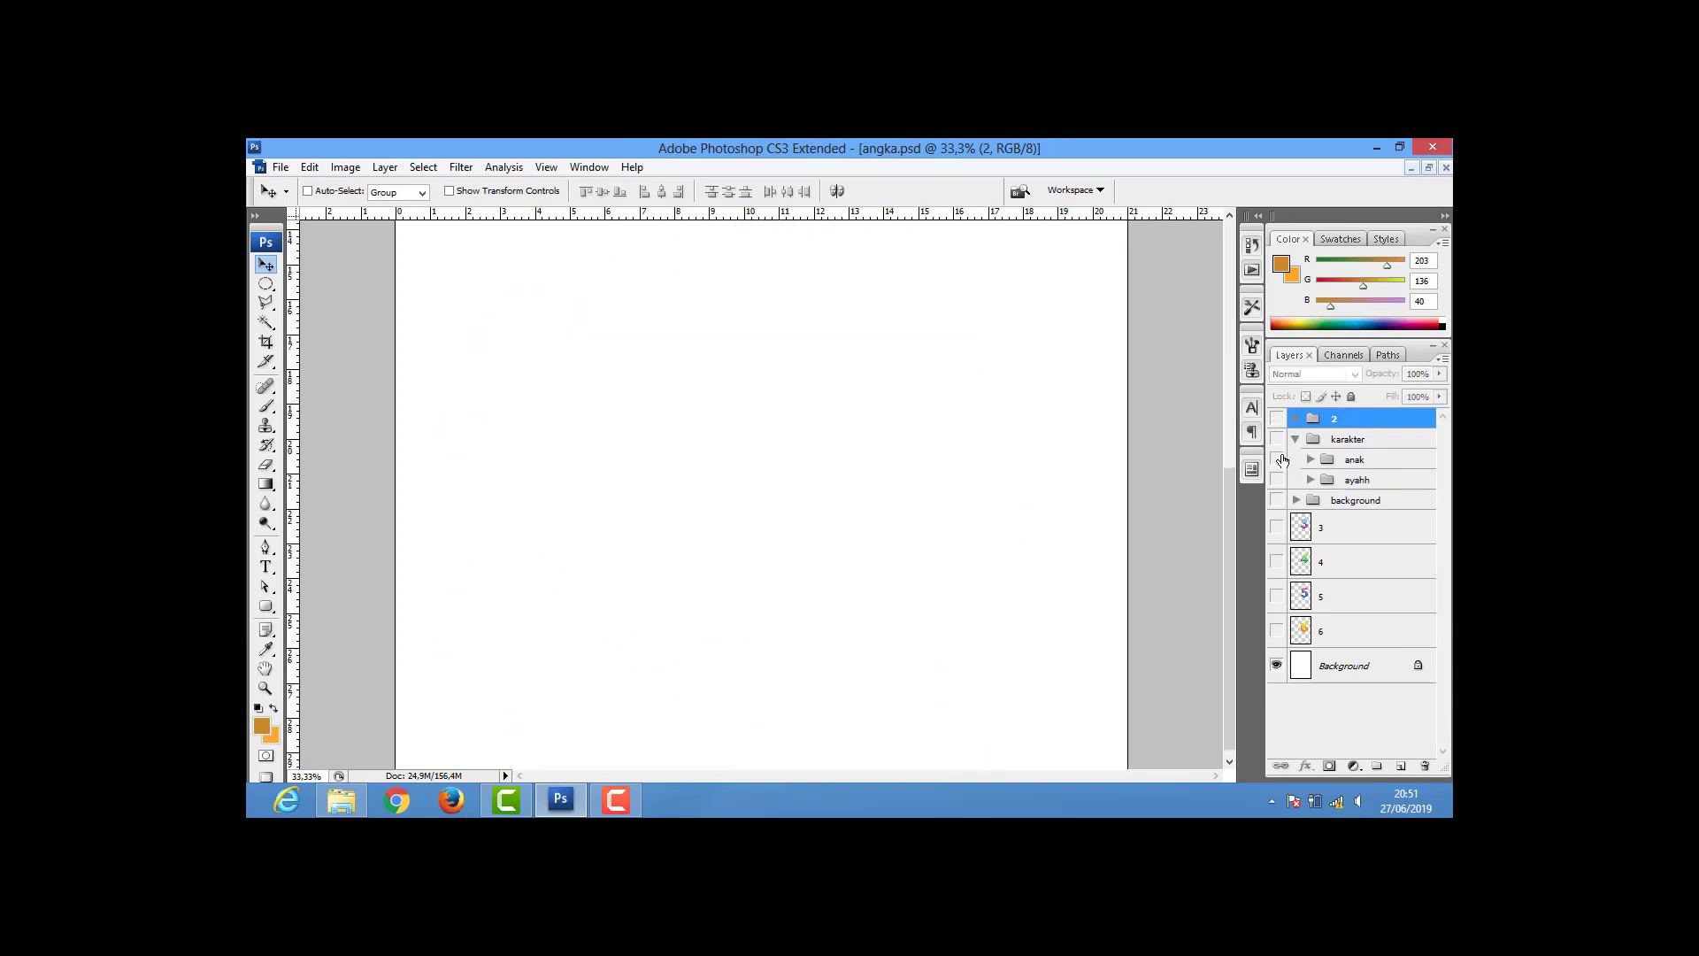
drag(1276, 439, 1276, 500)
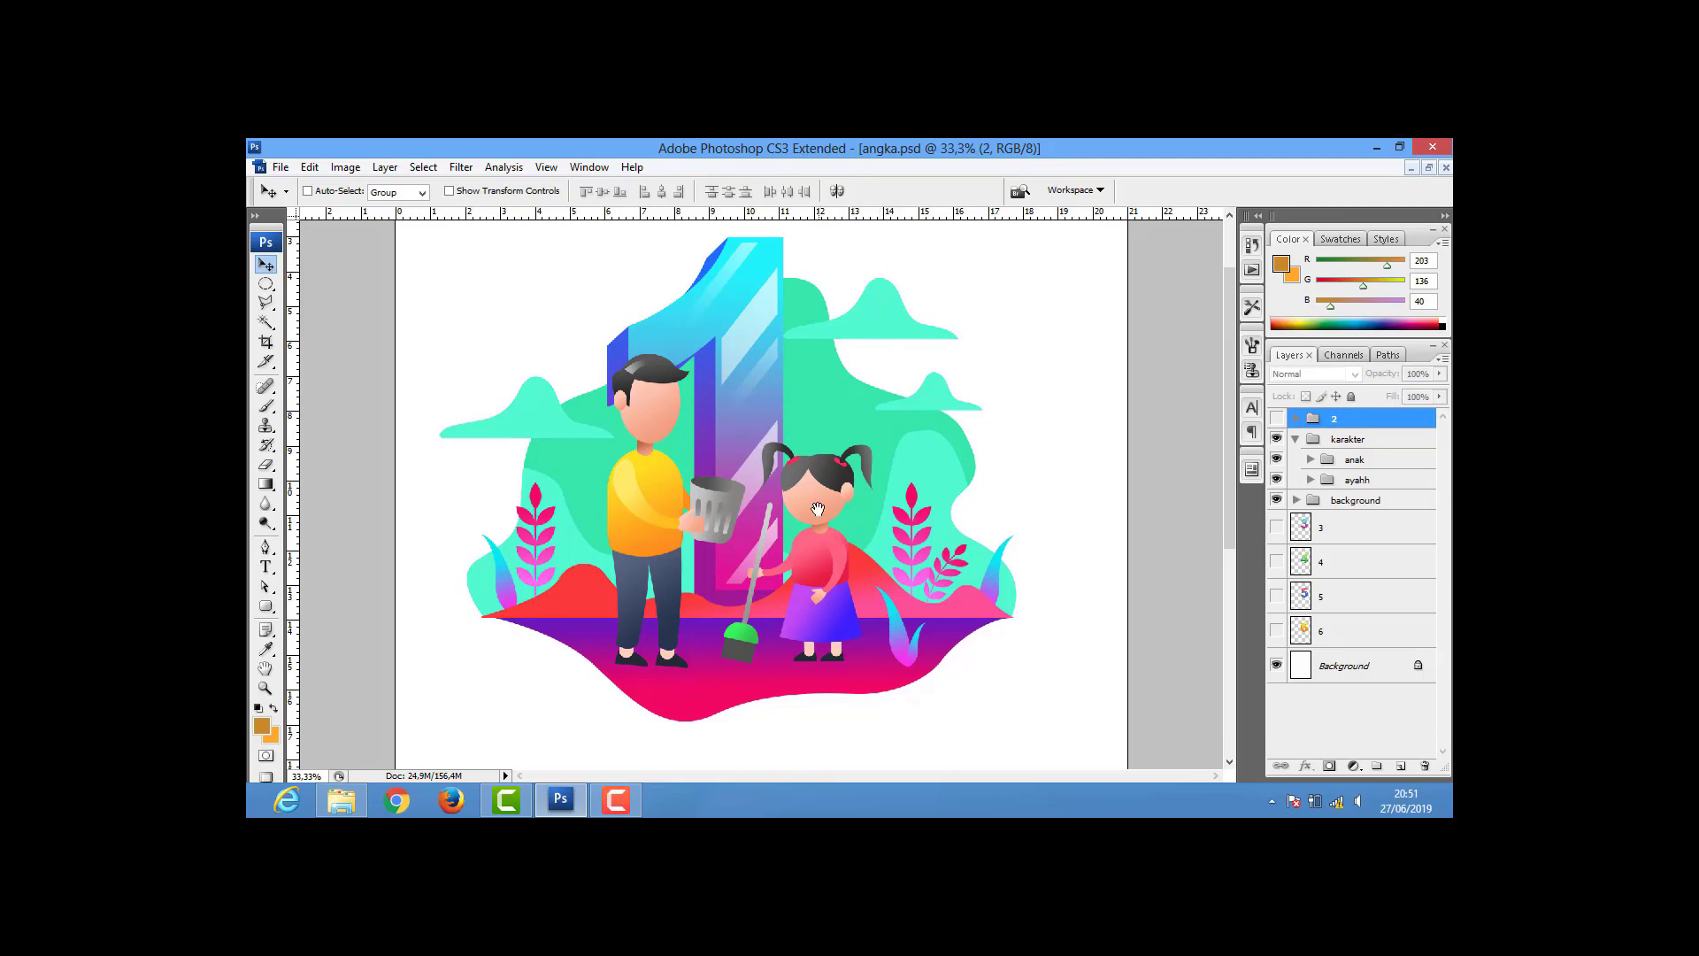
drag(818, 509, 1368, 428)
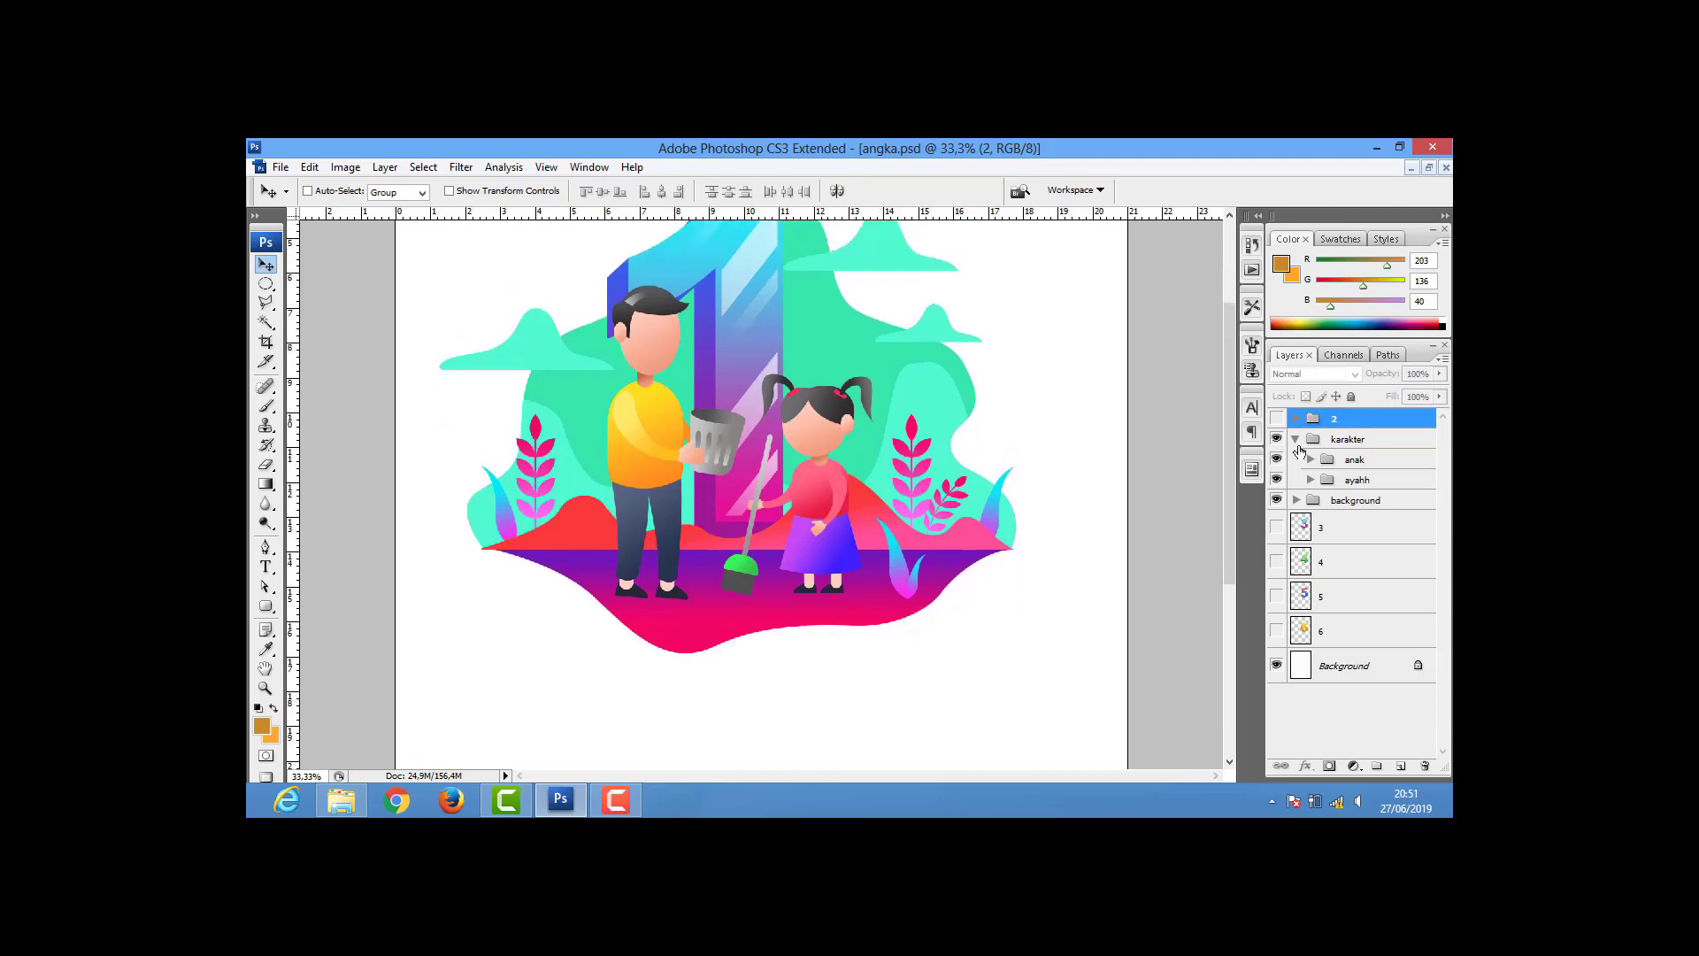
click(1276, 439)
click(1310, 480)
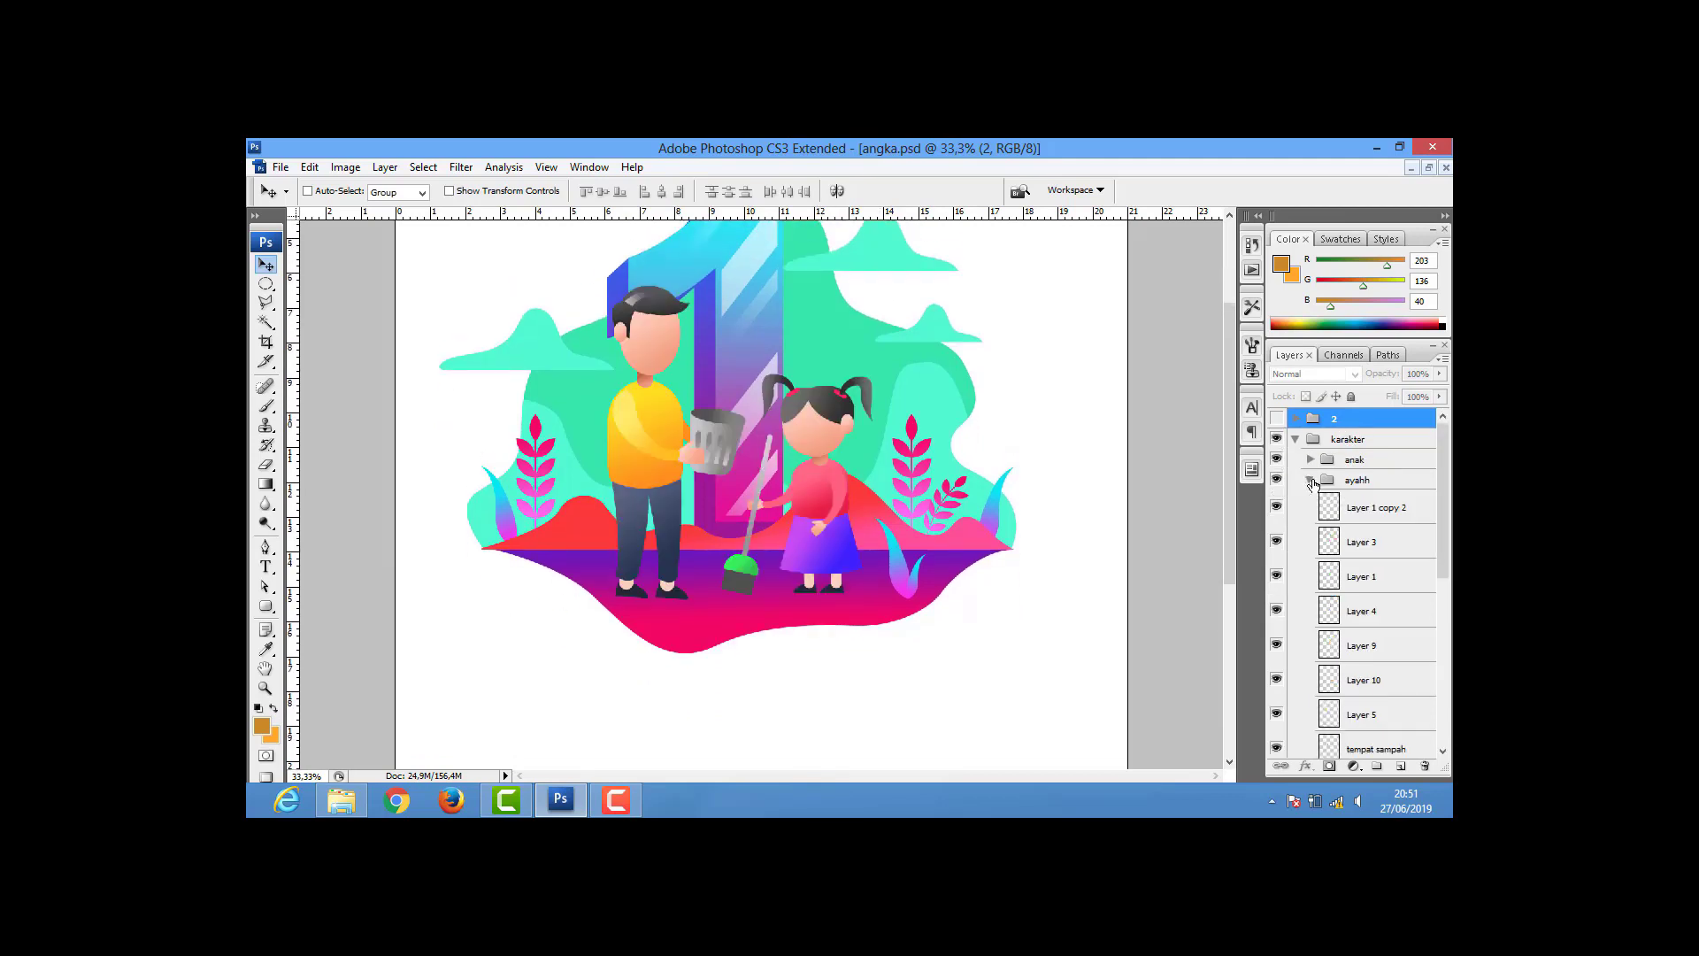
ctrl+click(742, 463)
ctrl+click(727, 441)
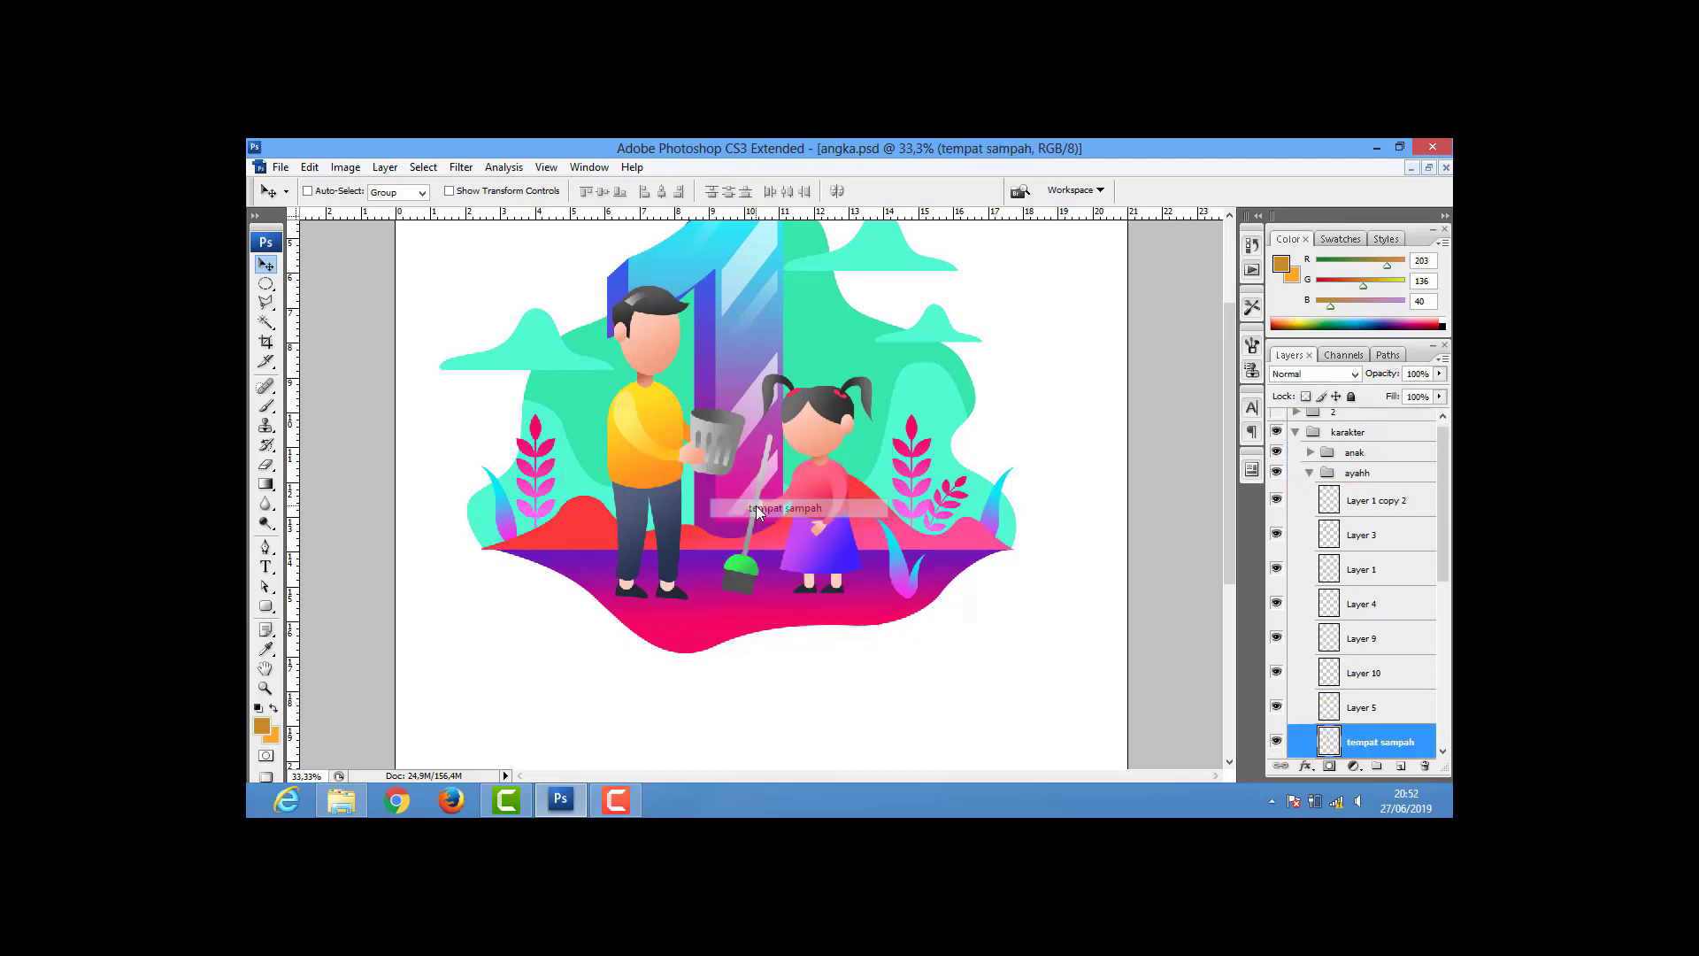
- Duplicate the 'tempat sampah' layer and move the copy to the top of the Layers panel
right_click(1330, 724)
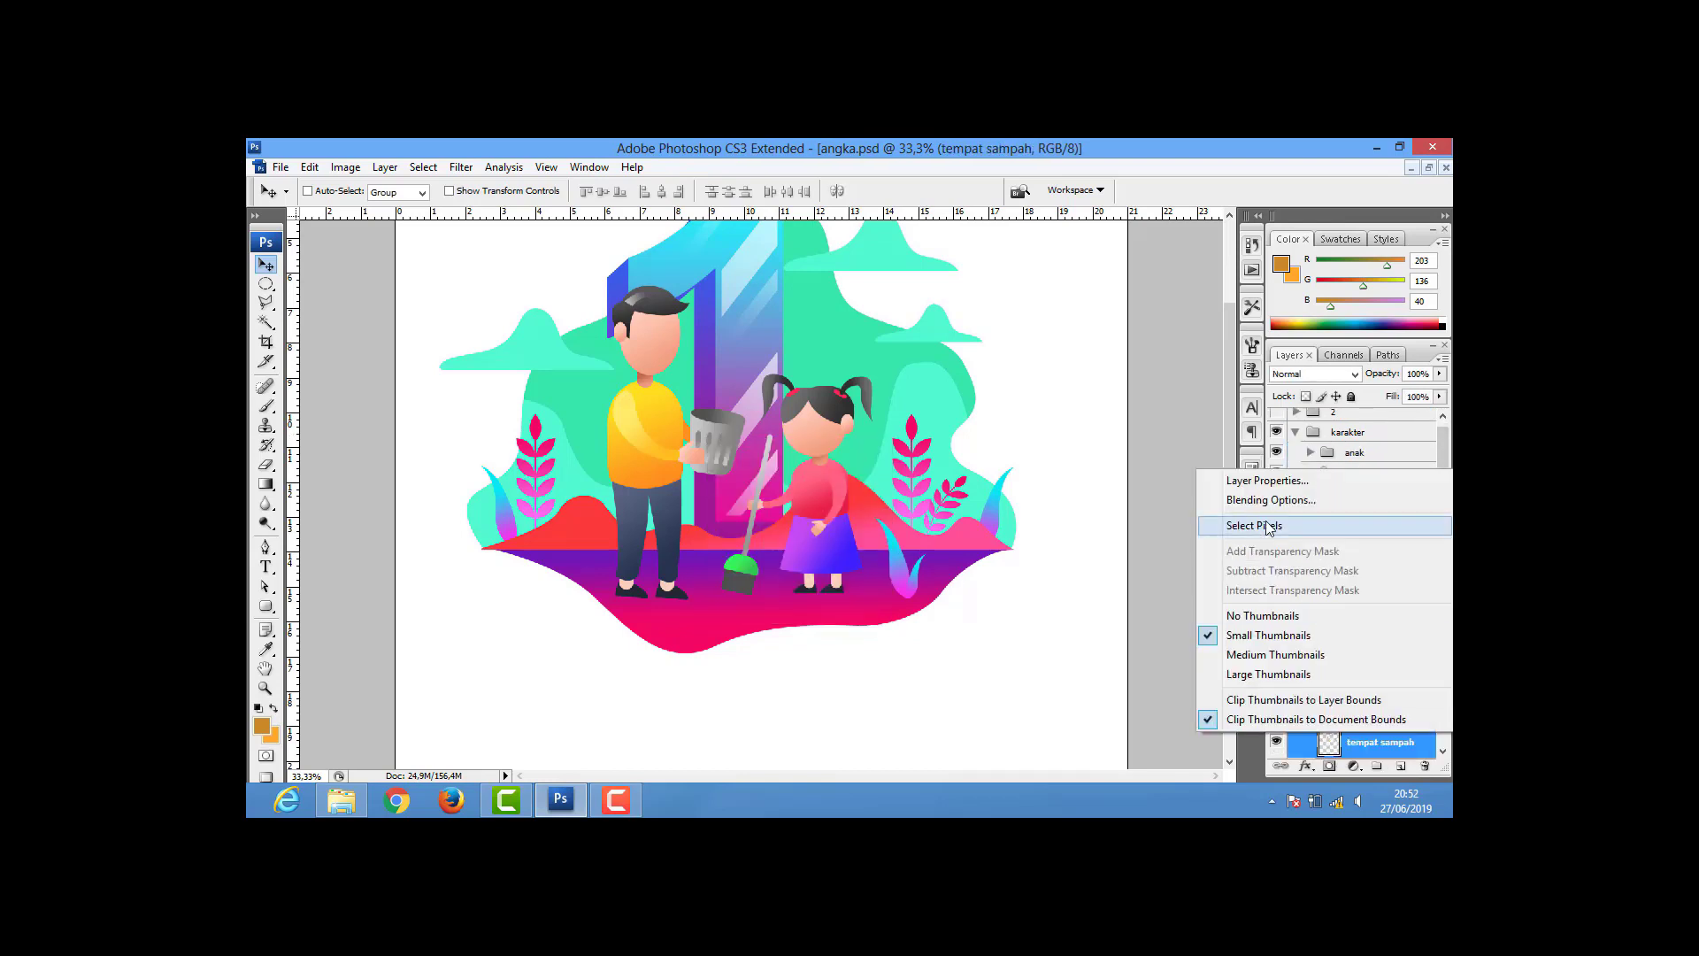
right_click(1381, 742)
click(1251, 390)
key(Return)
drag(1363, 650, 1355, 523)
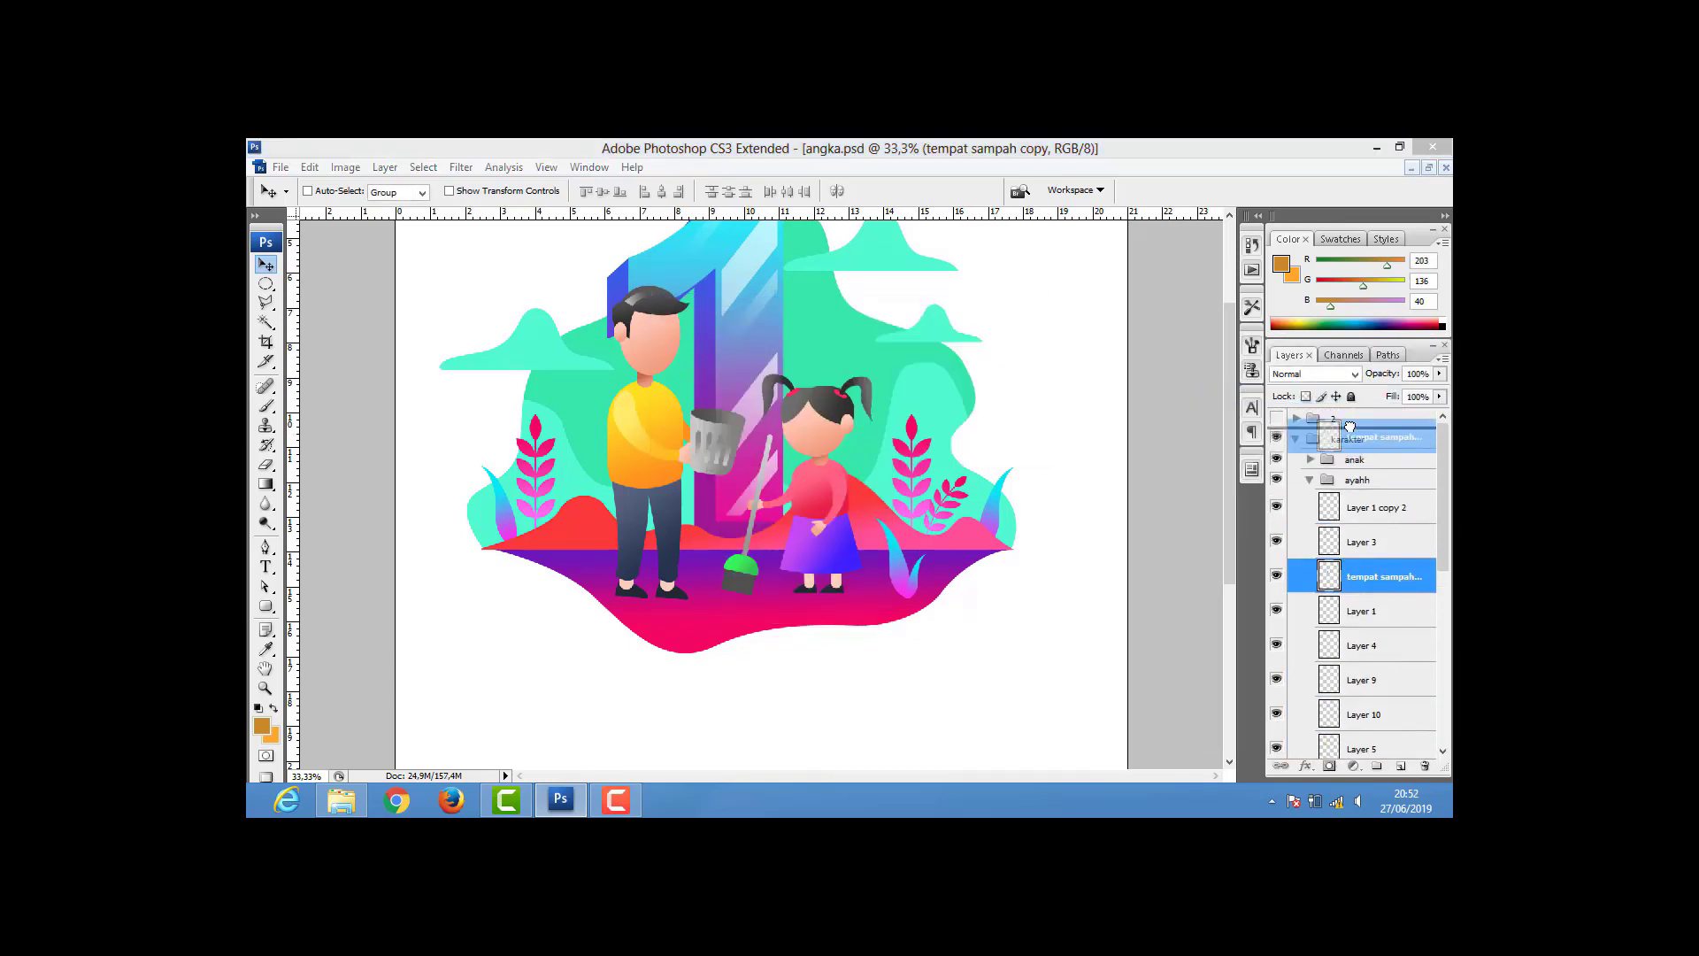
click(1355, 418)
click(1277, 418)
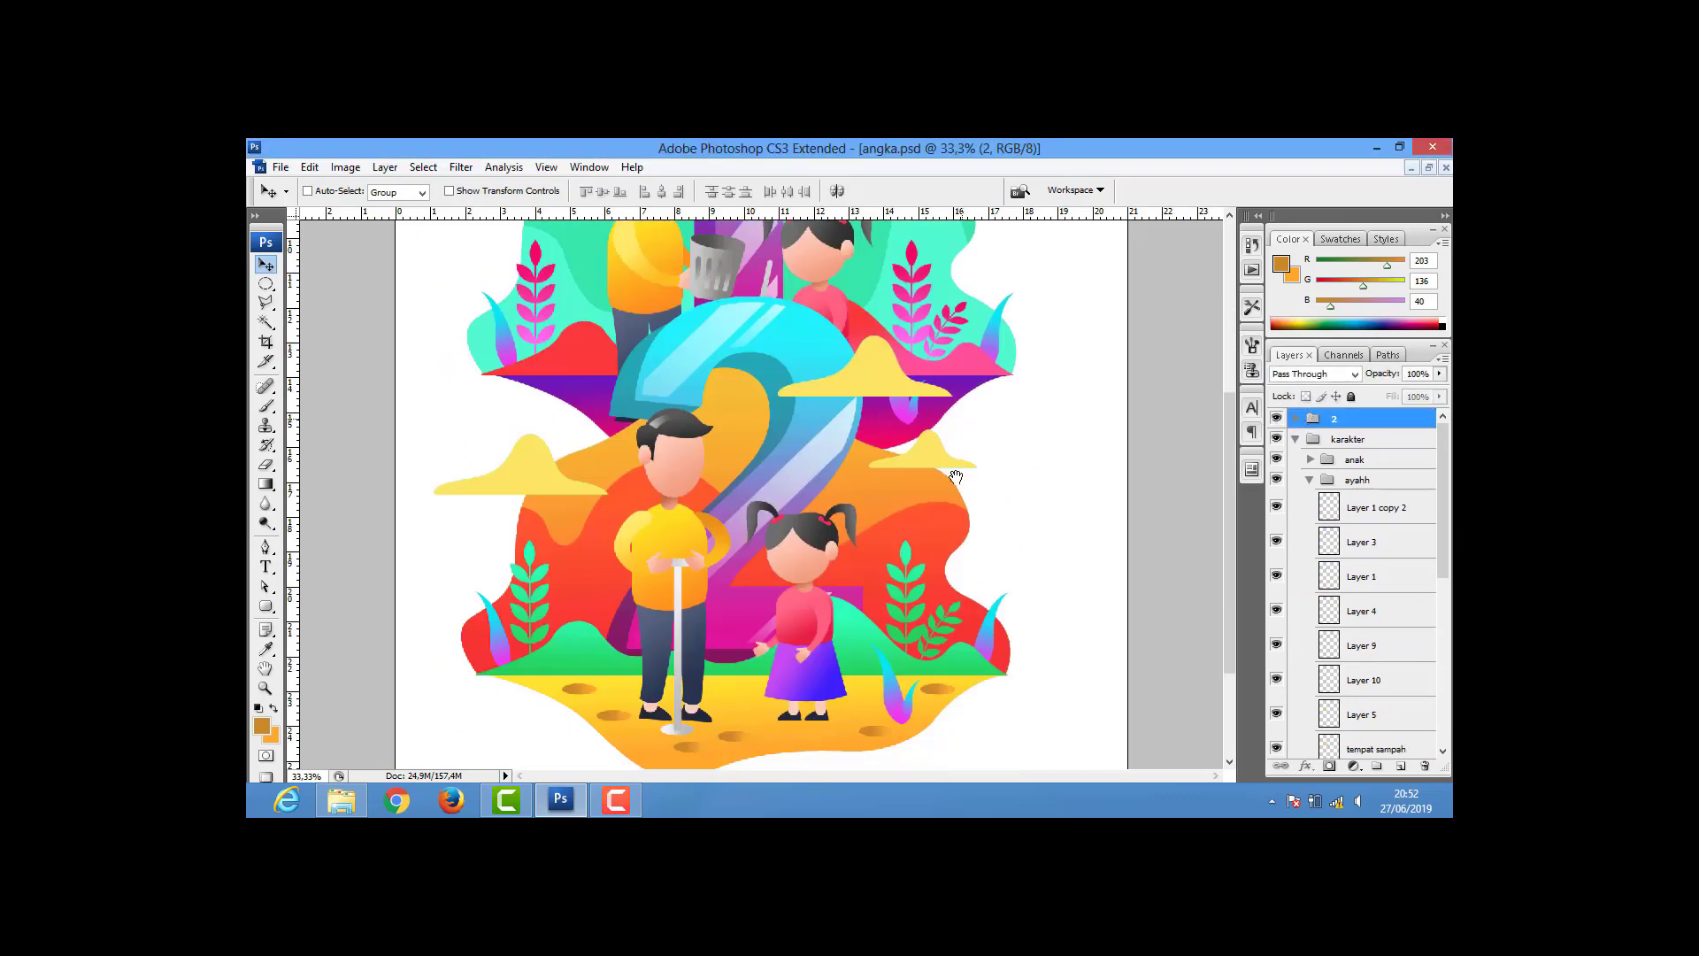
click(1295, 418)
drag(1378, 536, 1319, 419)
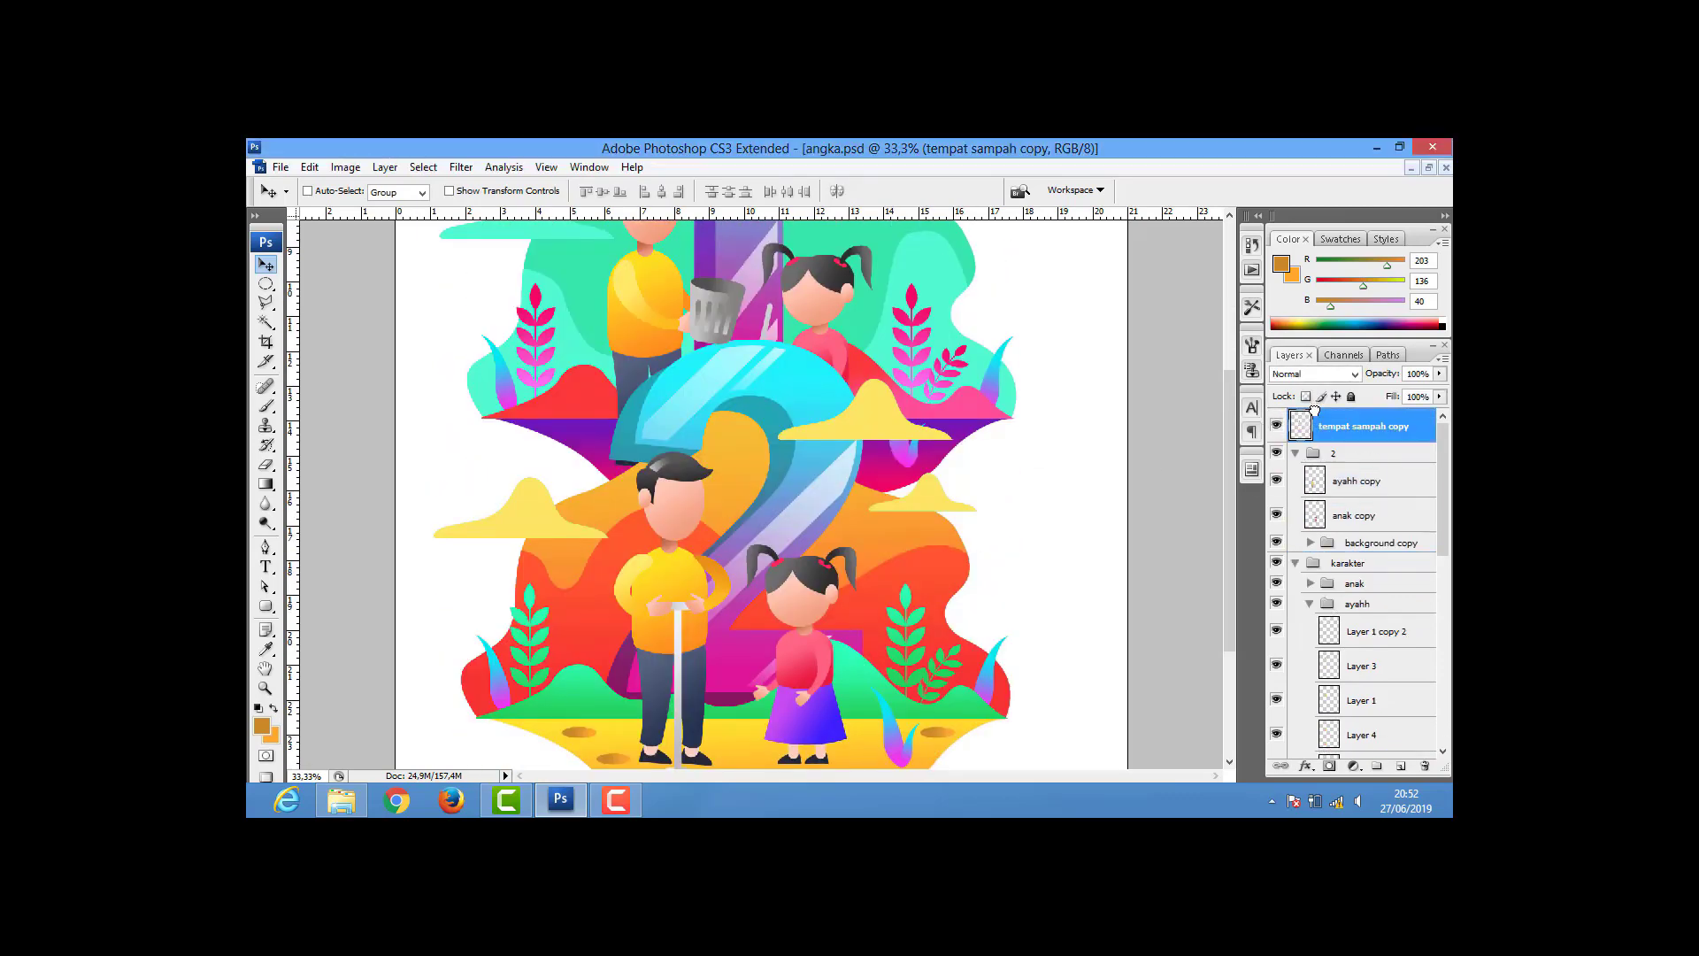
click(1296, 453)
- Move the trash can copy below the scene and enlarge it with Free Transform
mouse_move(705, 456)
mouse_down()
mouse_move(598, 522)
mouse_move(755, 644)
mouse_move(832, 536)
mouse_move(739, 605)
mouse_move(802, 592)
mouse_up()
key(ctrl+t)
key(Return)
scroll(769, 537, down, 2)
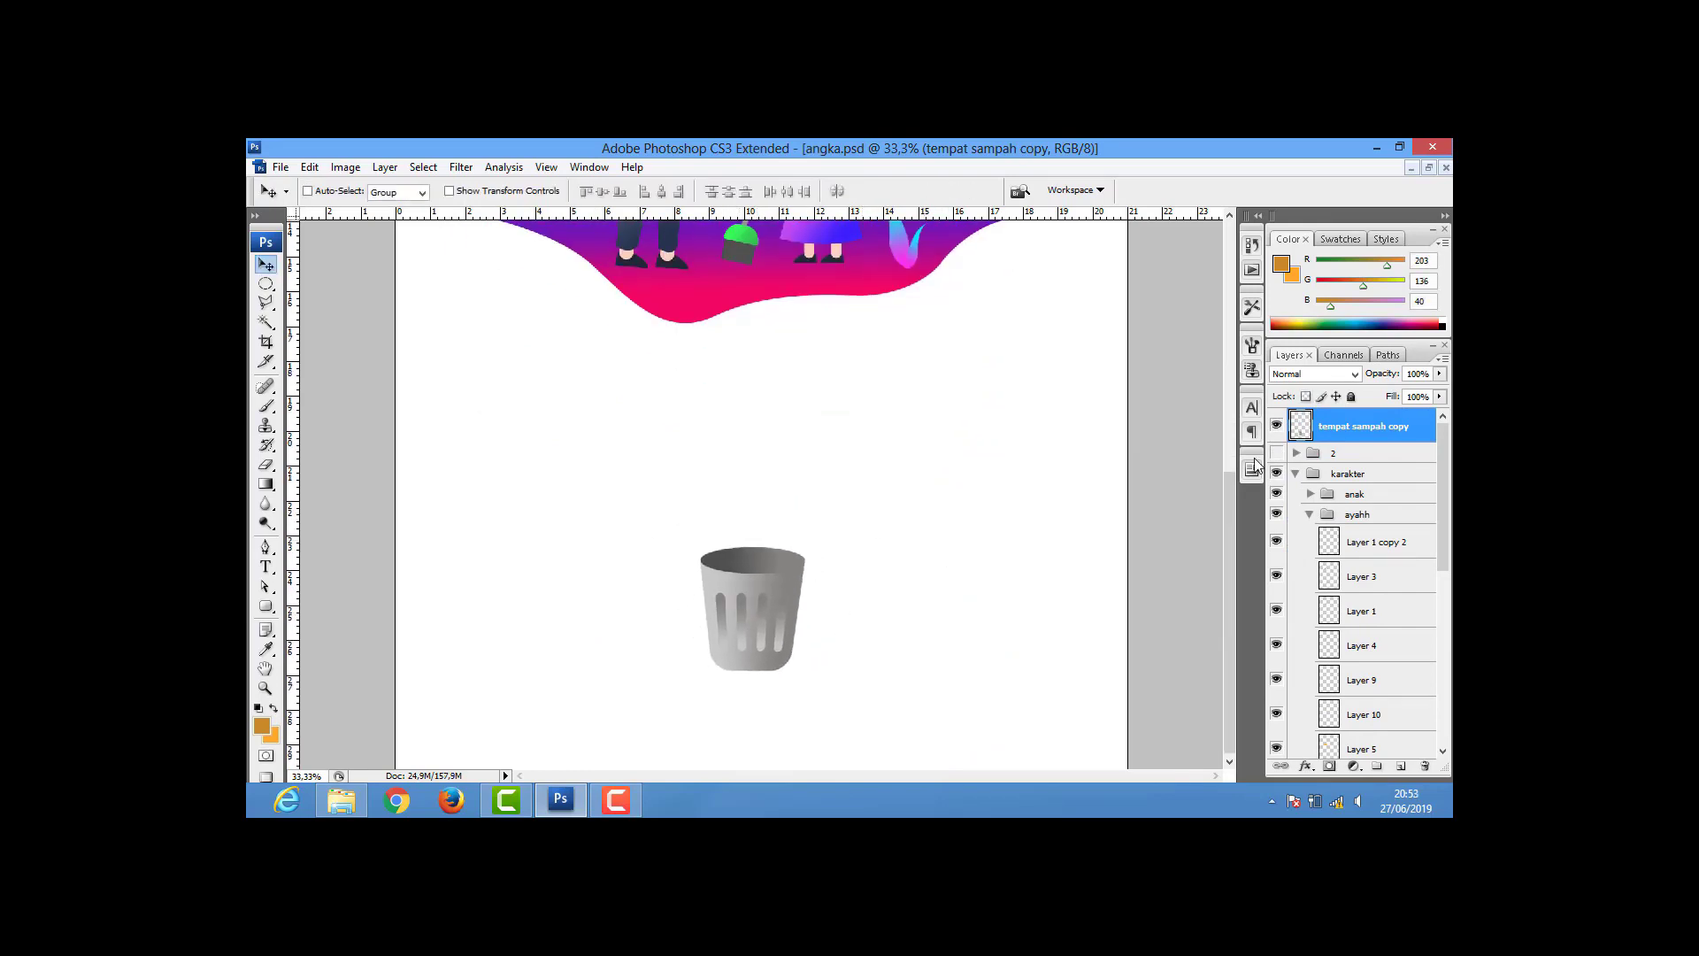
- On a new layer, fill the banana peel path with a brown-to-yellow gradient
click(1401, 766)
click(266, 547)
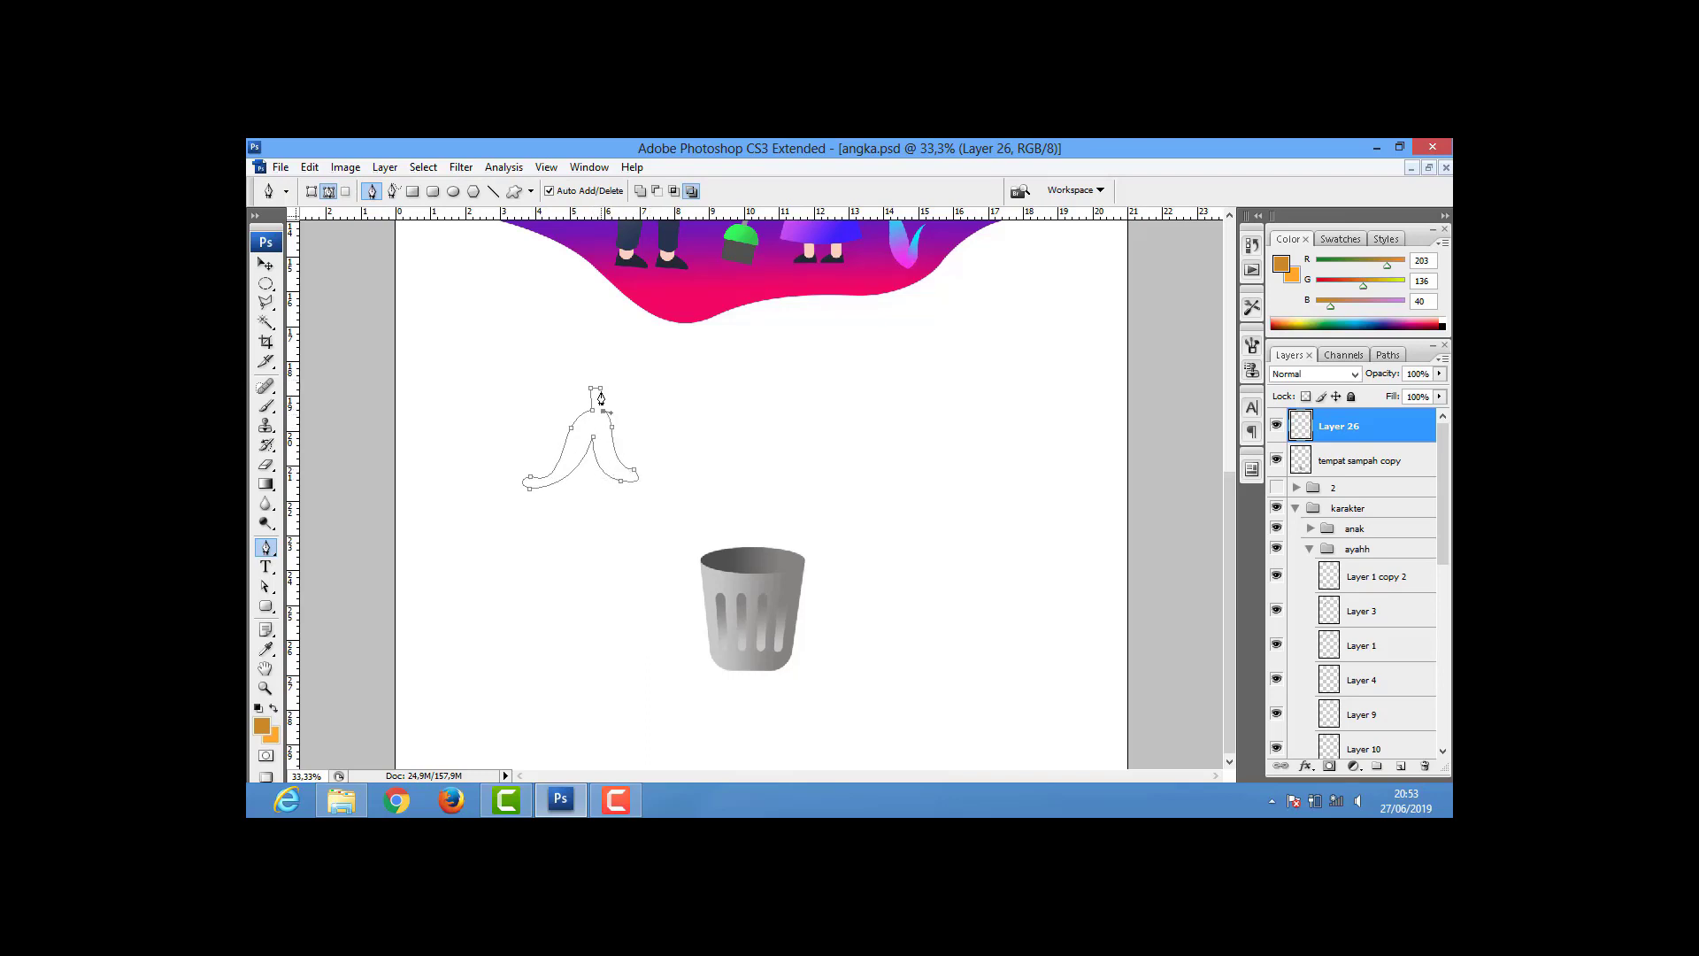
key(ctrl+Return)
click(270, 734)
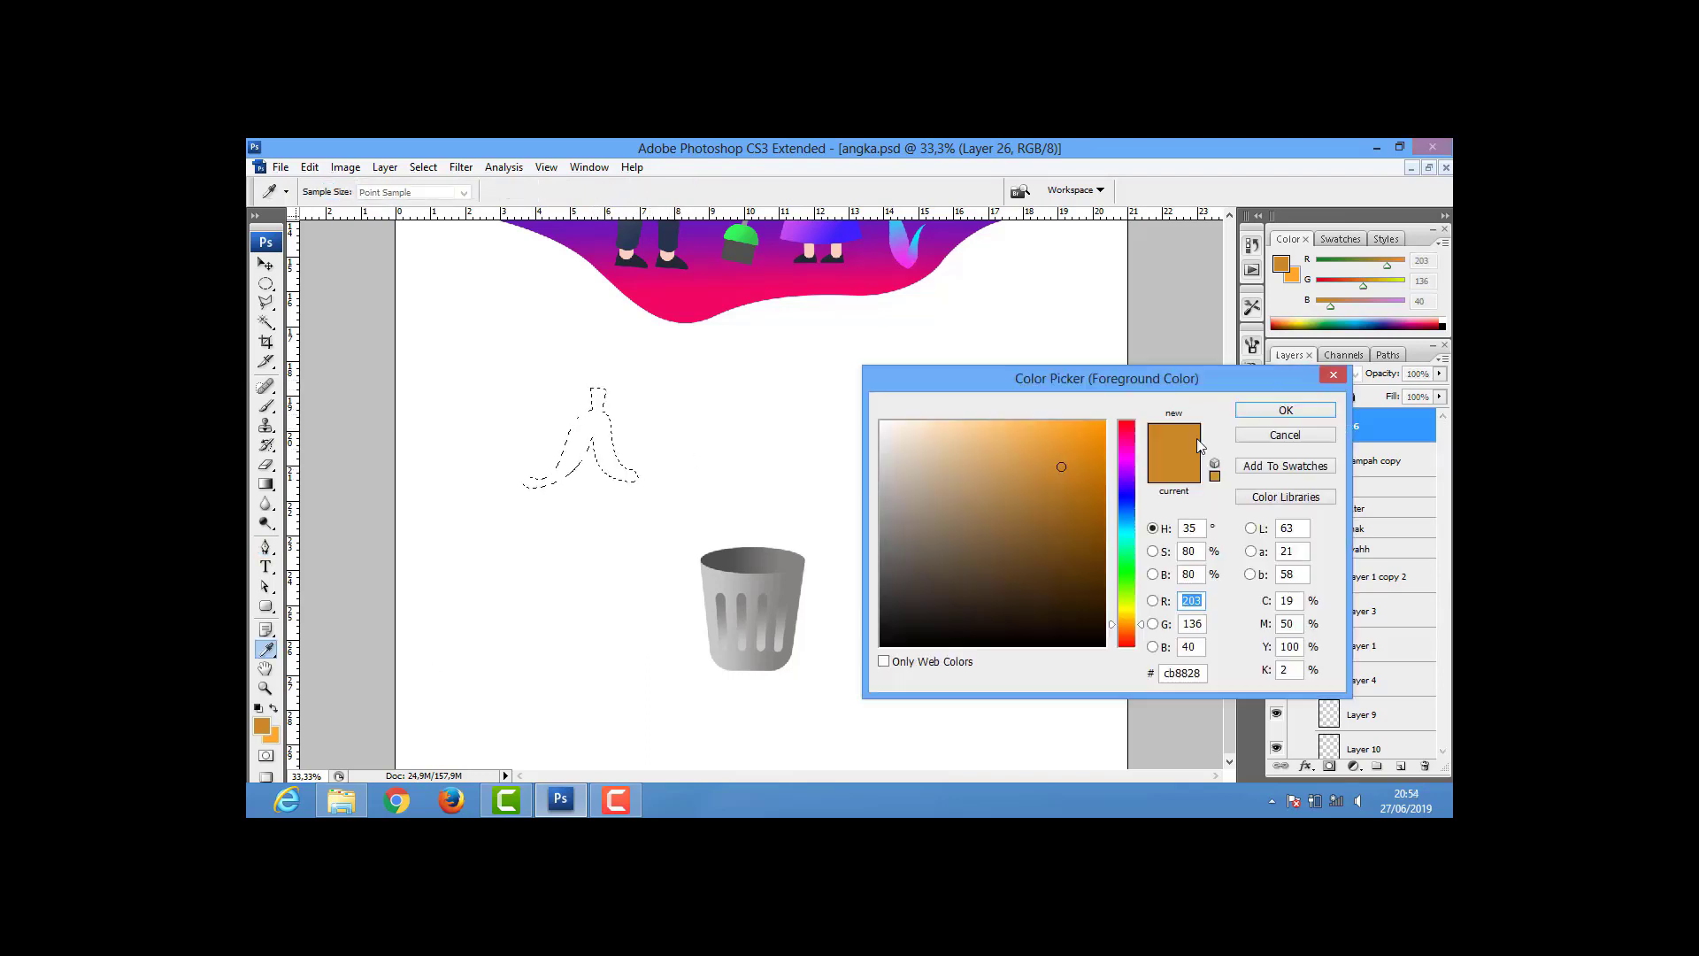
click(1123, 584)
click(1286, 410)
key(g)
drag(602, 399, 600, 416)
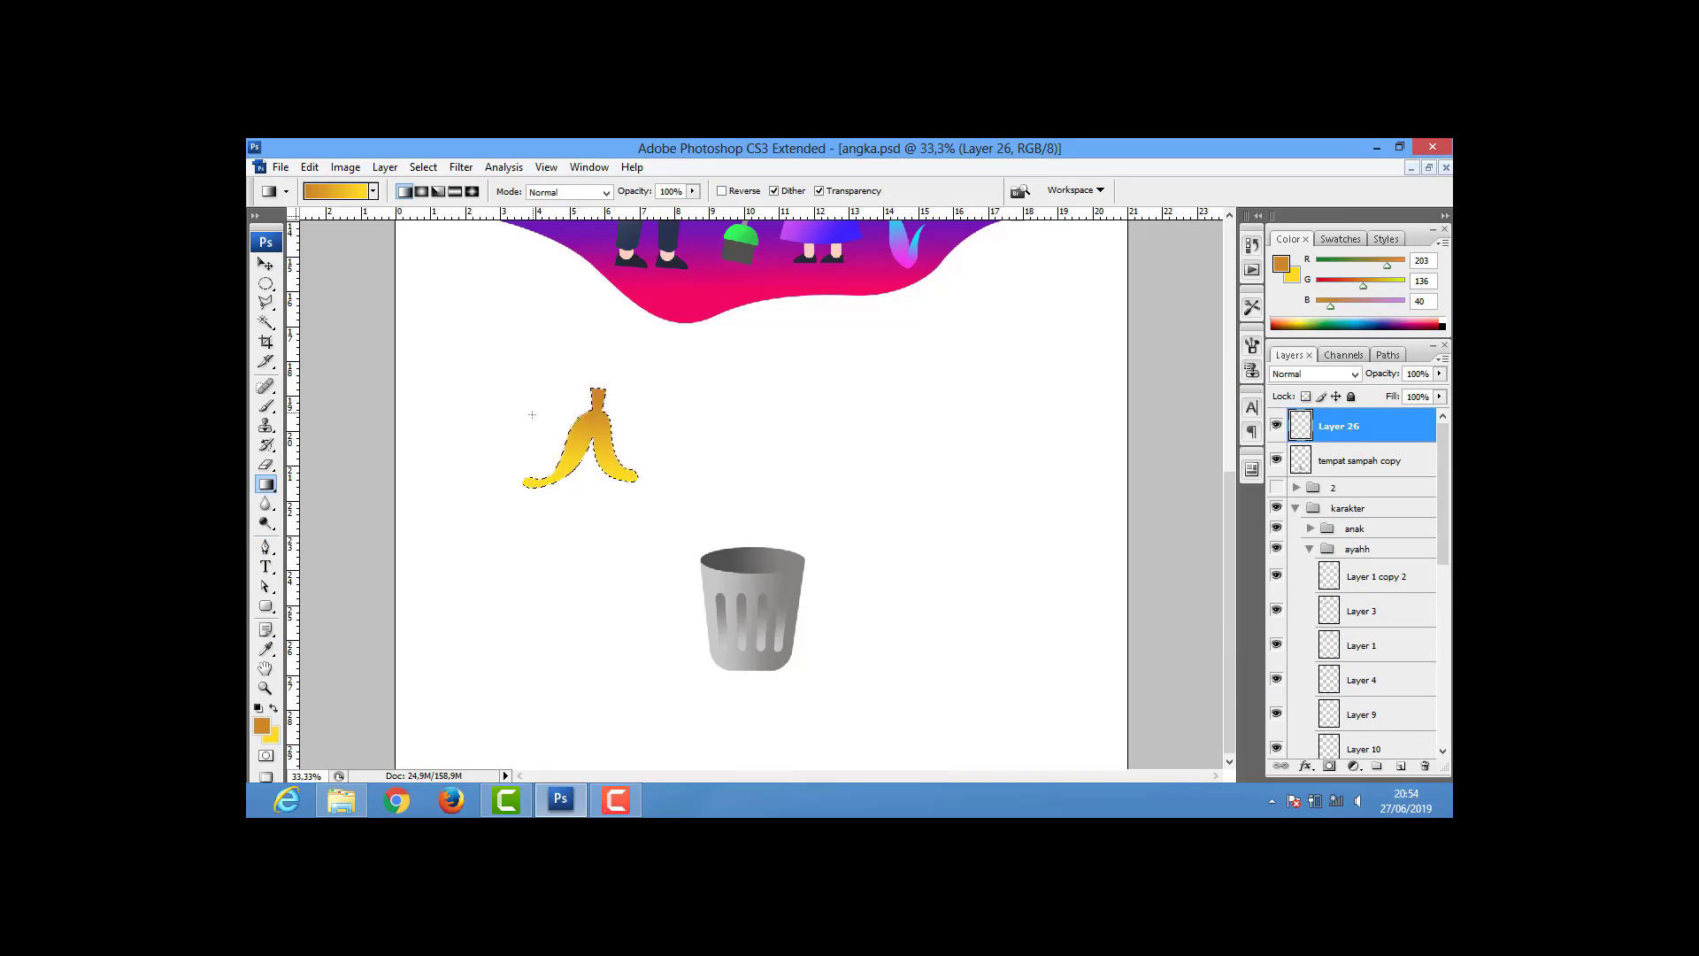
- Outline banana detail on a new bright-yellow gradient layer placed below the peel
click(265, 548)
click(598, 454)
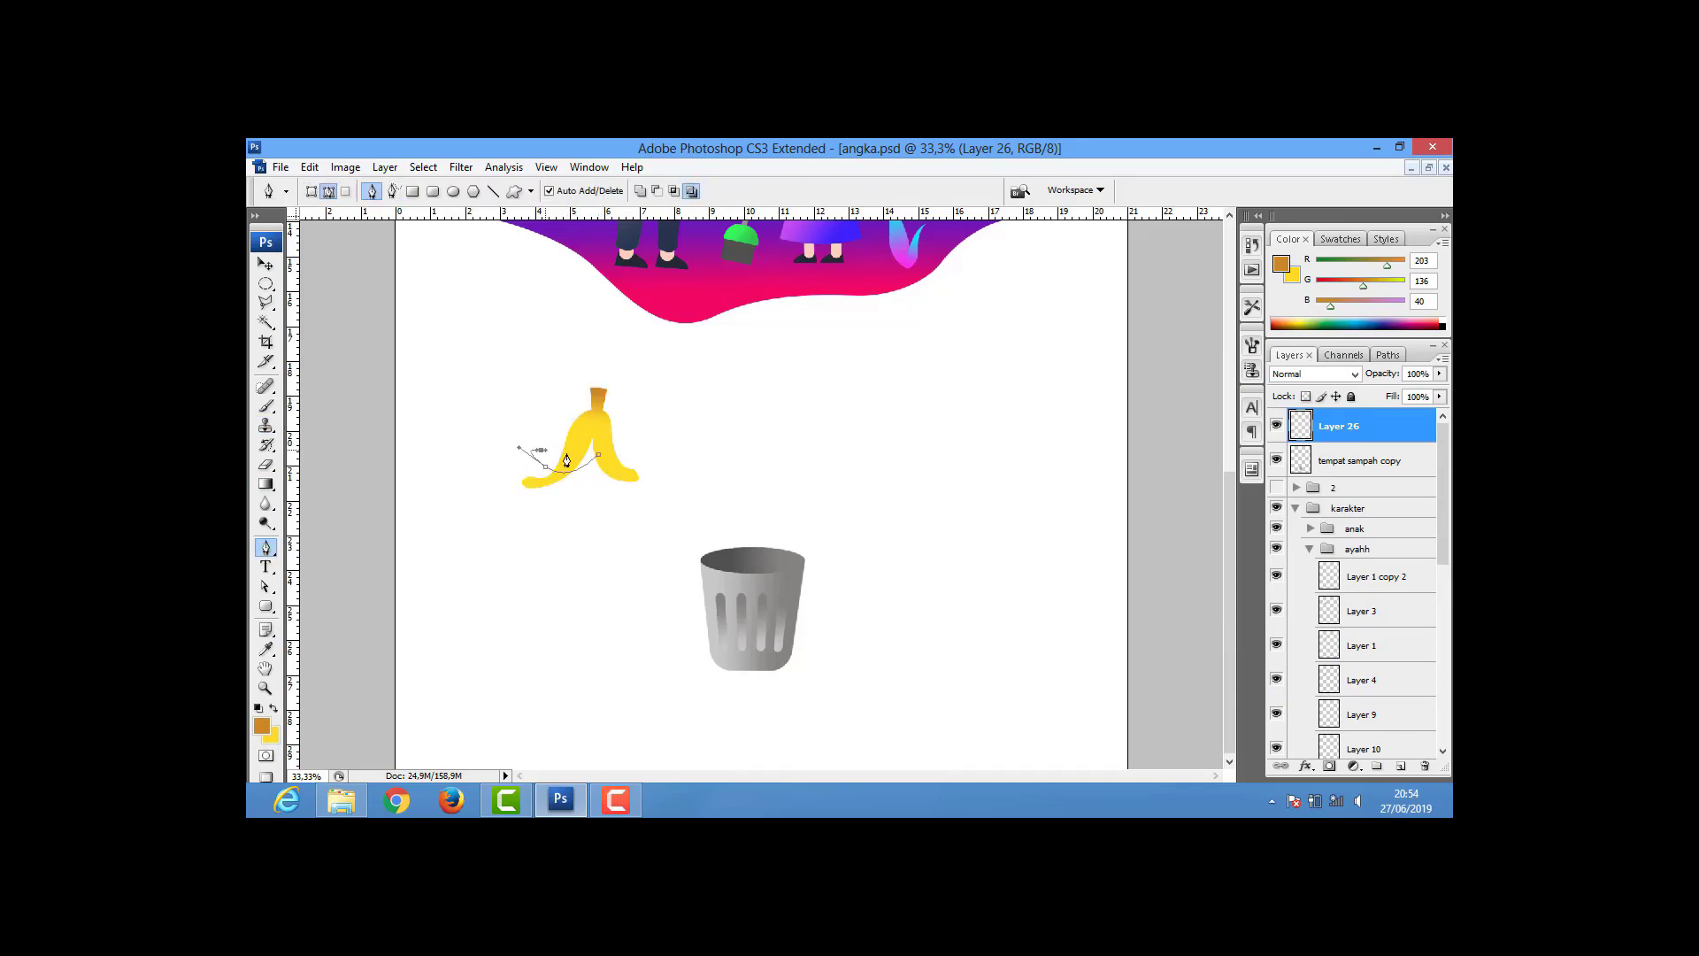
click(1401, 767)
click(262, 726)
click(1122, 611)
click(1066, 433)
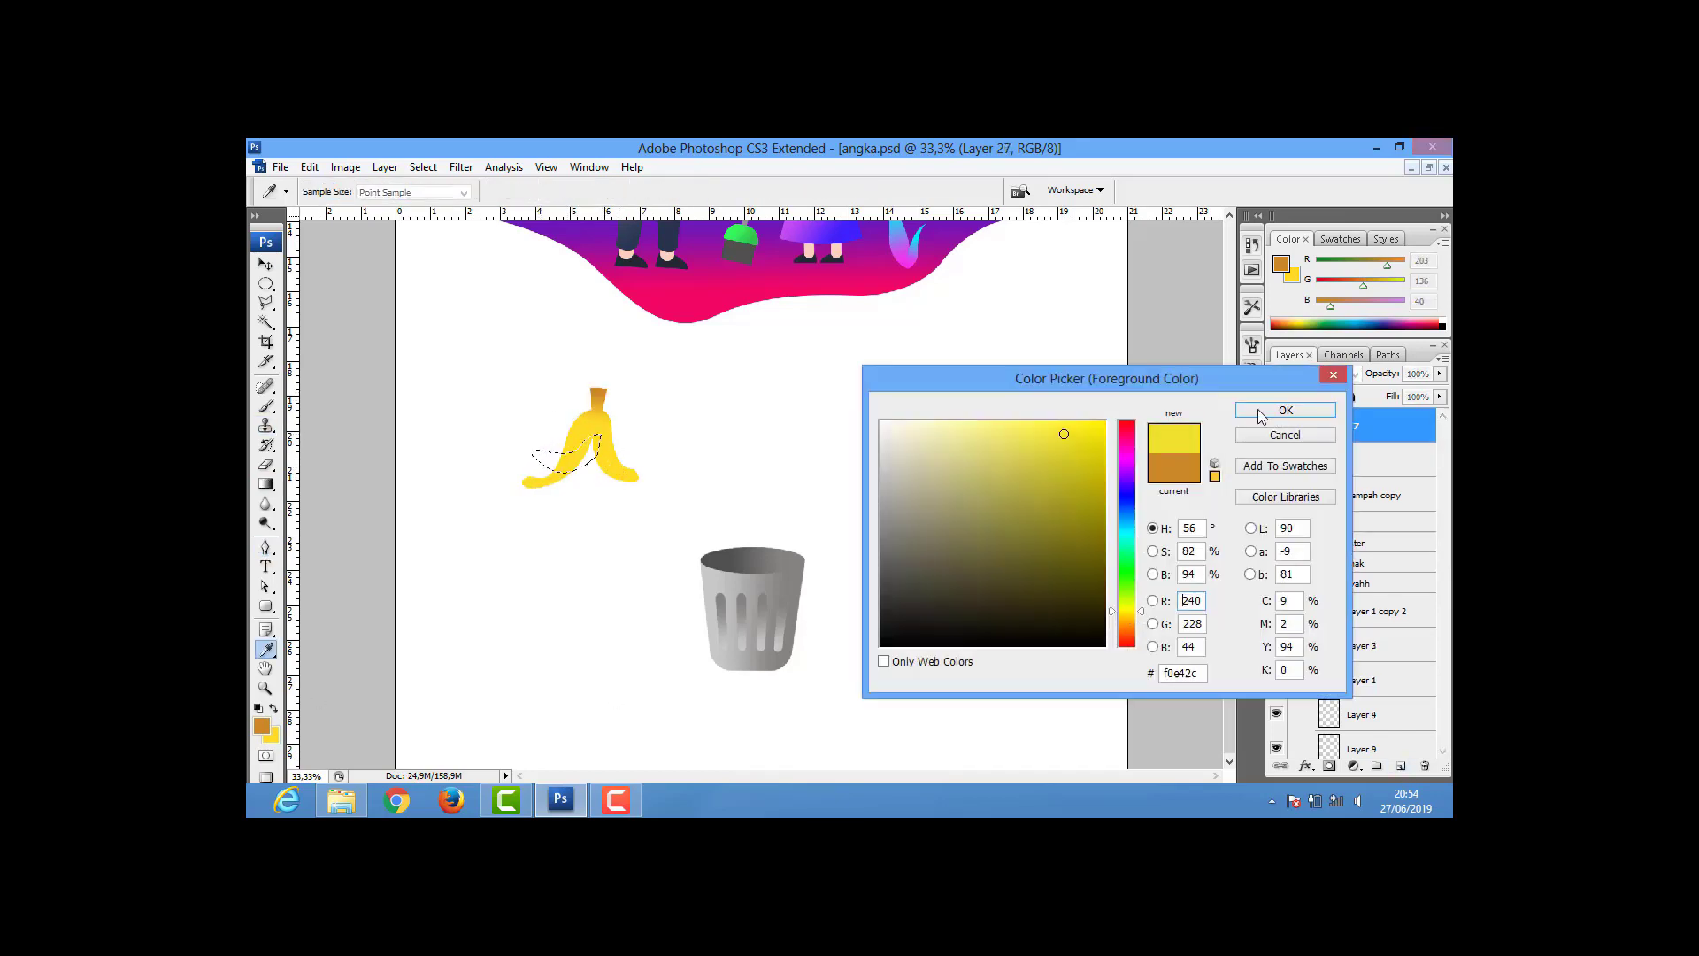
click(1289, 406)
key(g)
drag(1313, 457, 1315, 478)
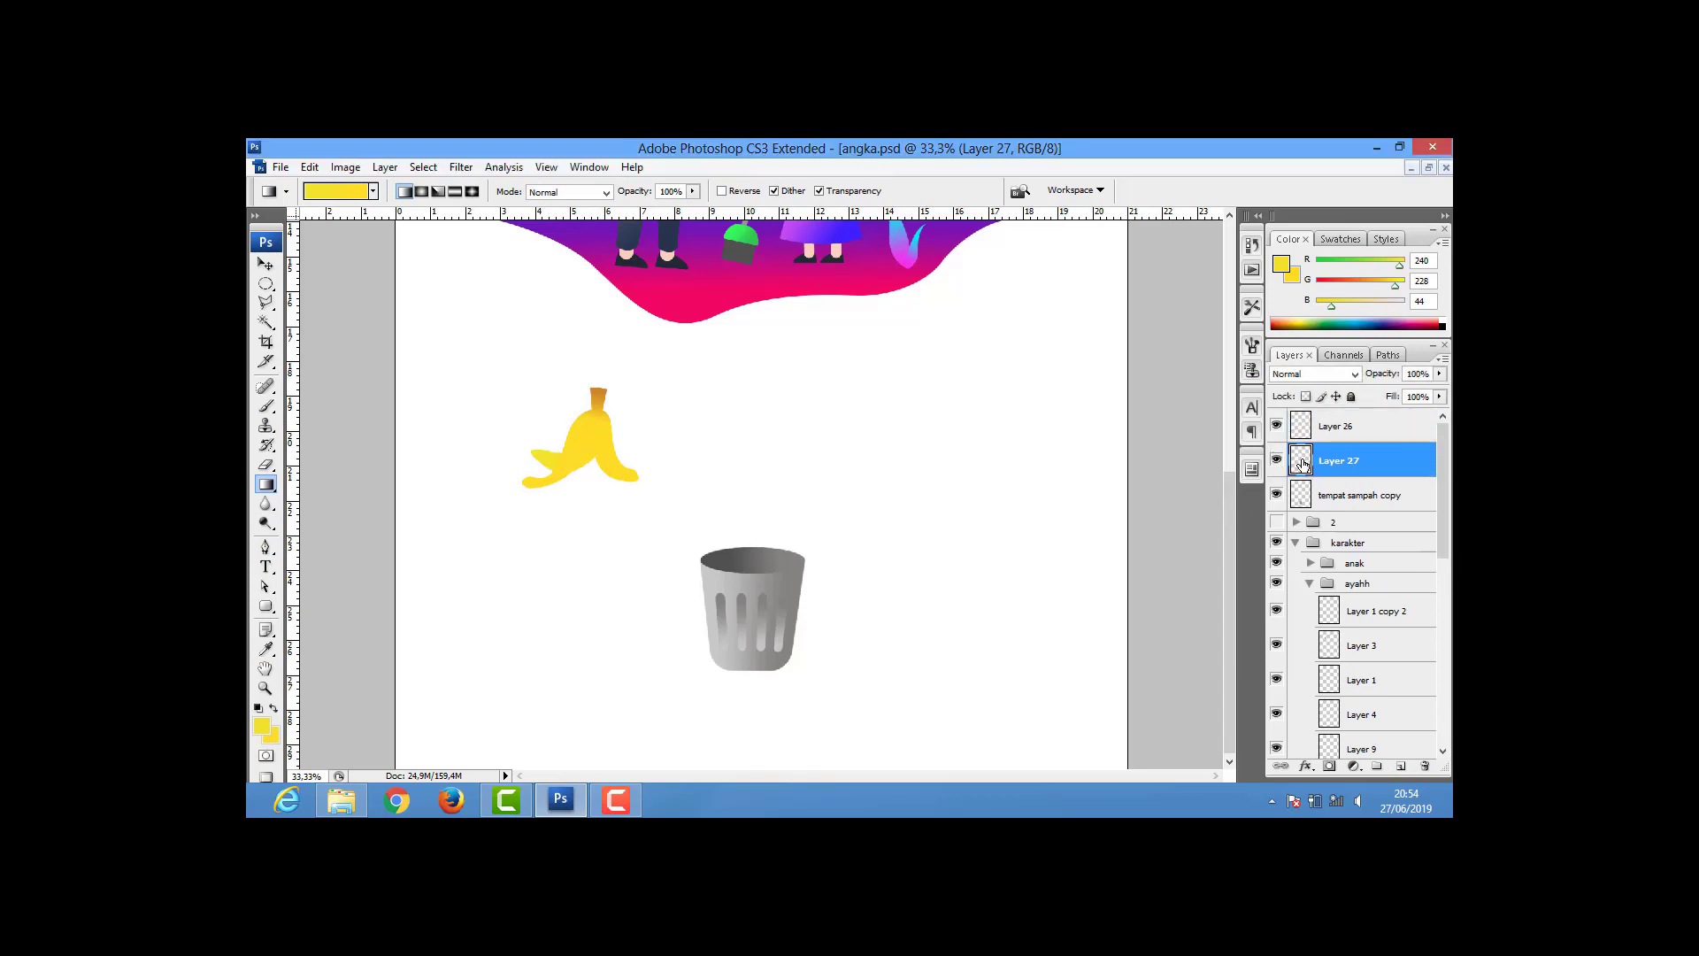
- Set a pale yellow colour and merge the banana detail into the peel layer
click(261, 725)
click(914, 422)
click(1290, 407)
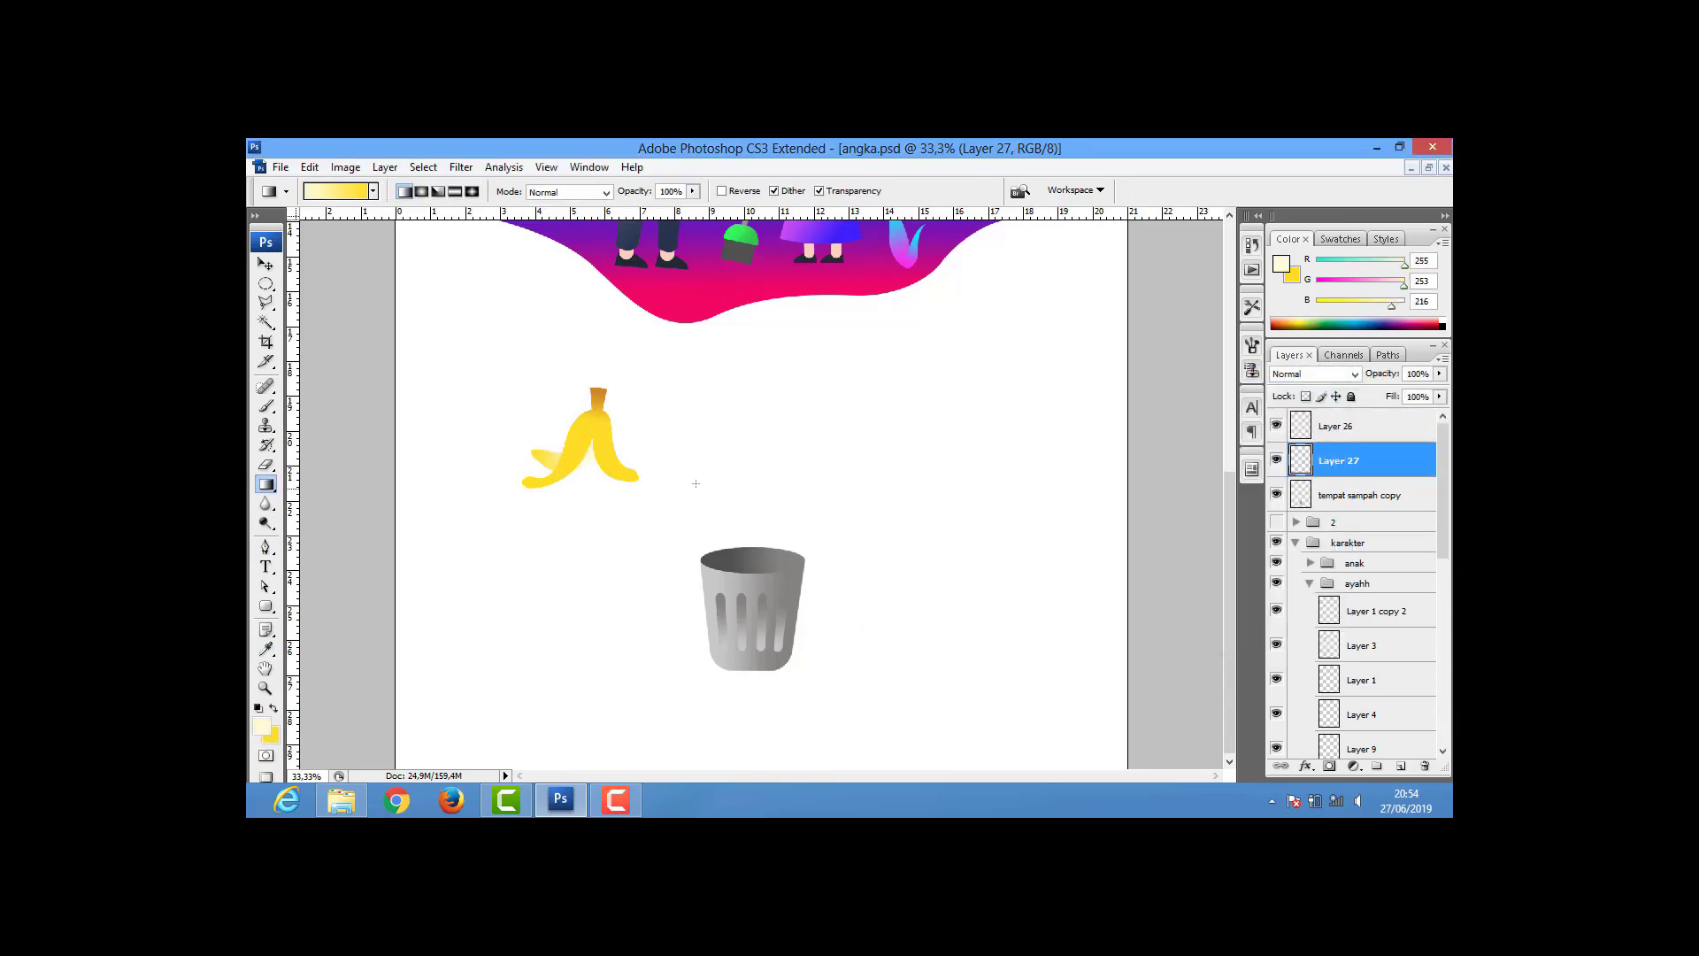
shift+click(1299, 435)
key(ctrl+e)
- Move the banana peel beside the trash can and shrink it to about 82 percent
drag(585, 443, 628, 473)
key(ctrl+t)
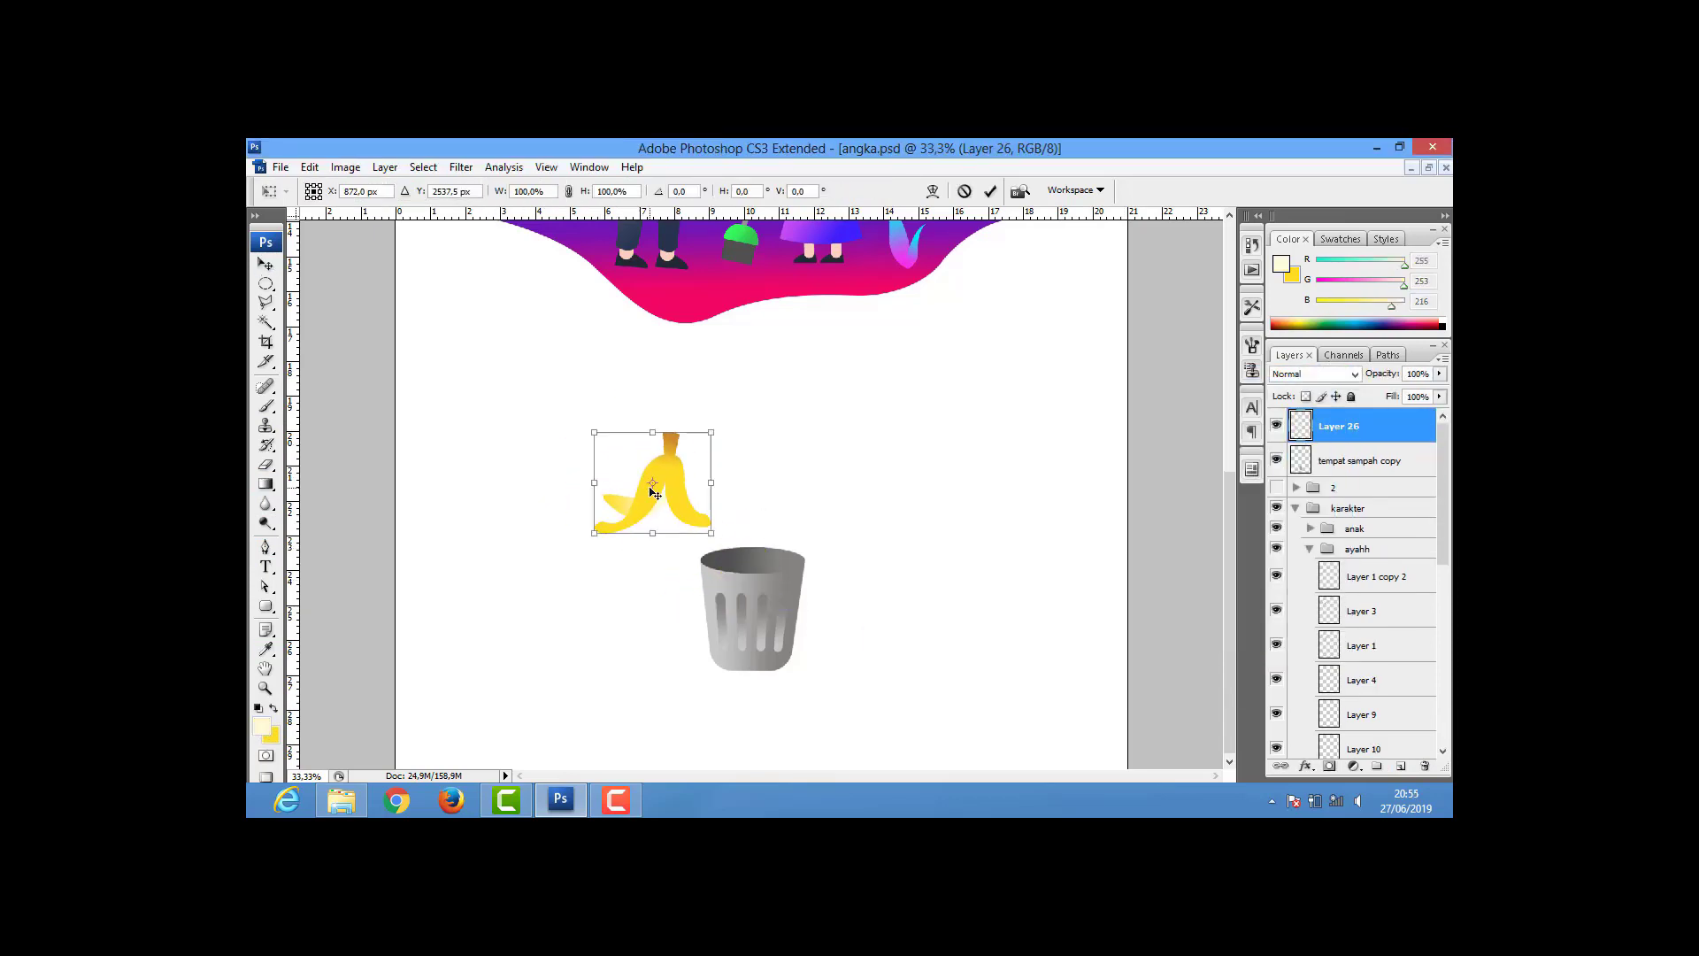
drag(719, 430, 692, 449)
key(Return)
key(p)
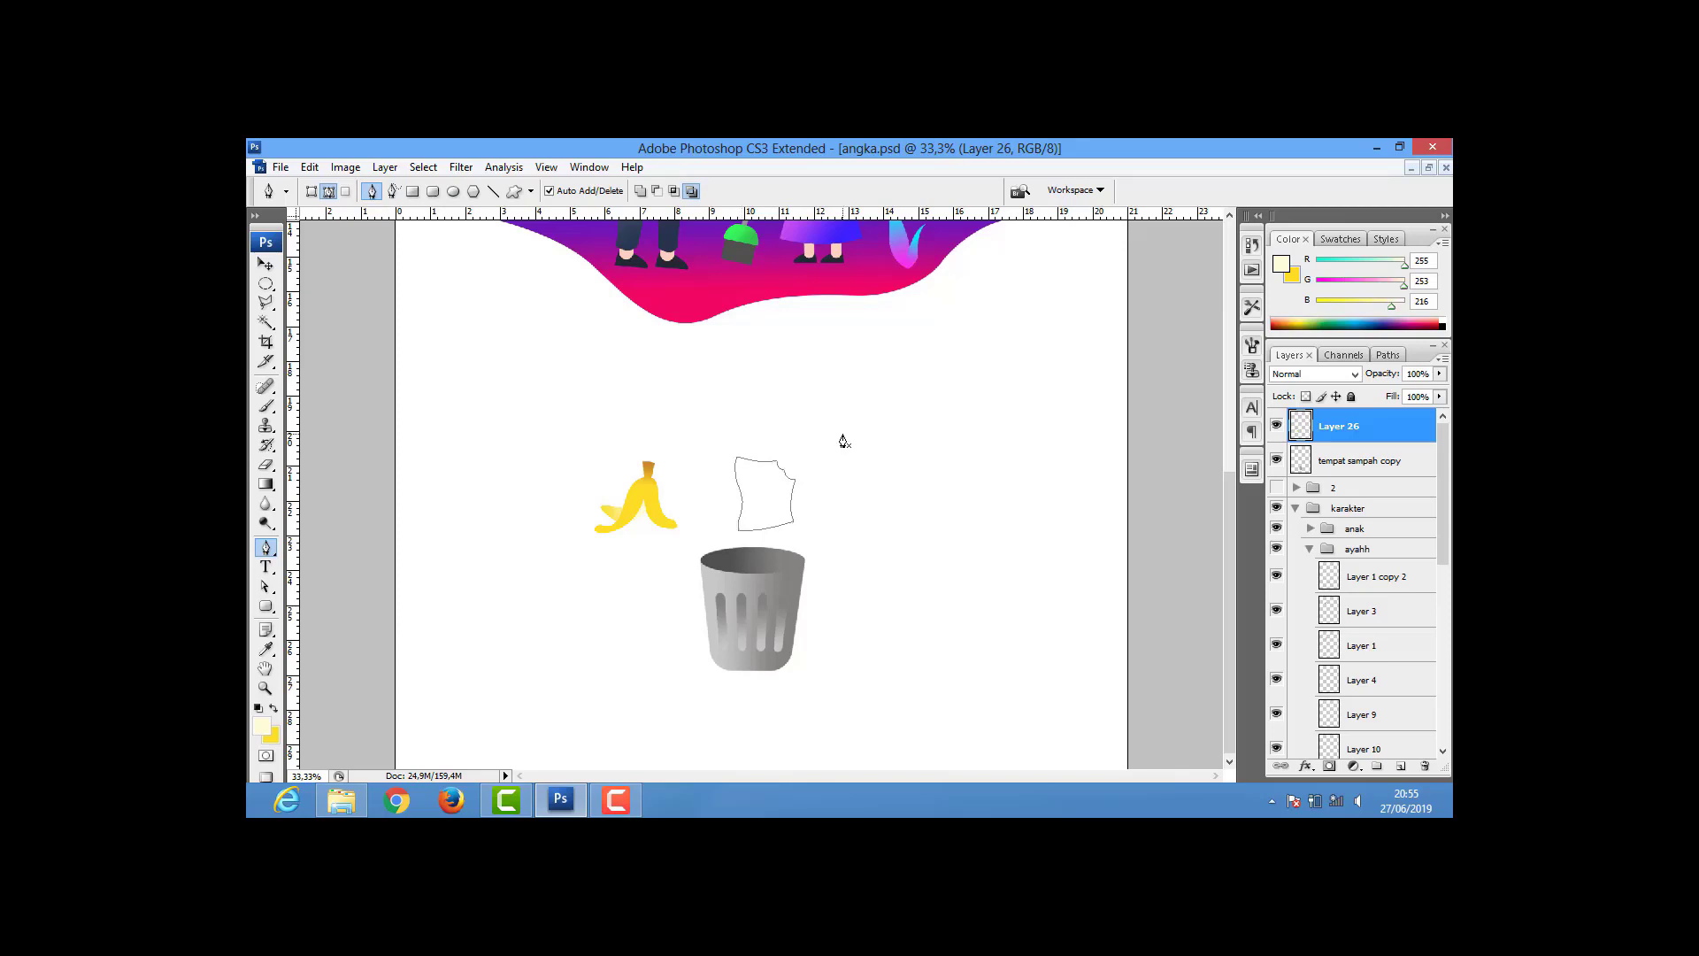
- Fill the crumpled paper shape with a grey-blue gradient
click(270, 733)
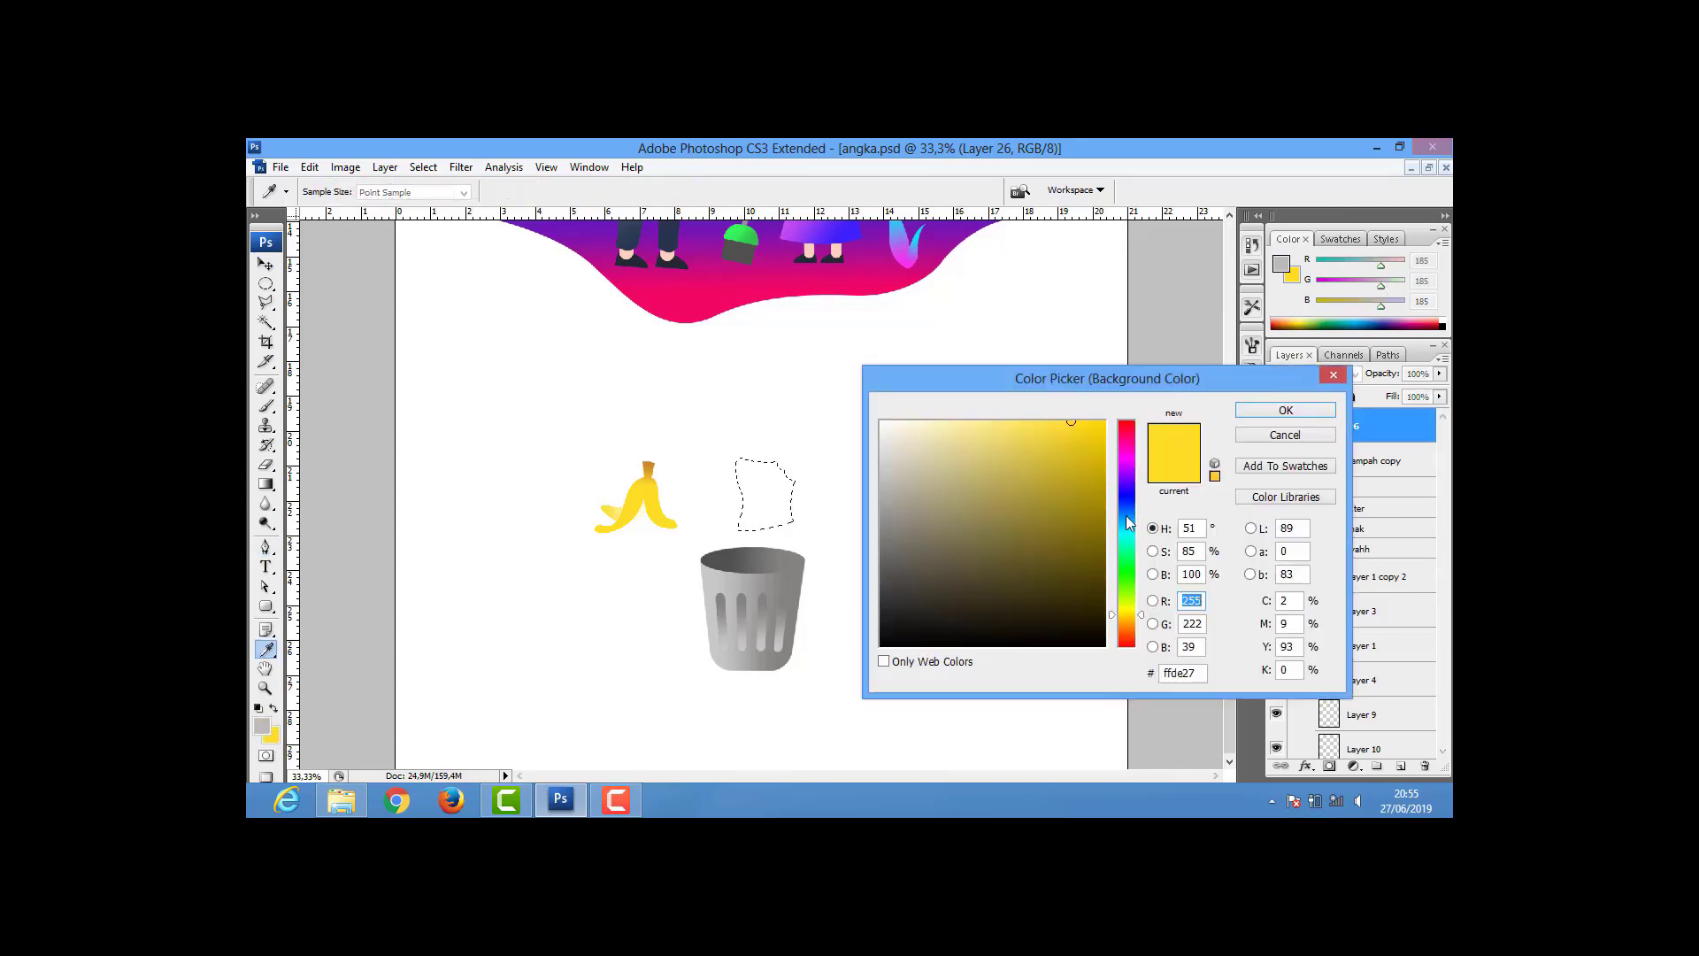
click(1129, 523)
key(Return)
key(g)
key(ctrl+shift+alt+n)
drag(764, 461, 766, 535)
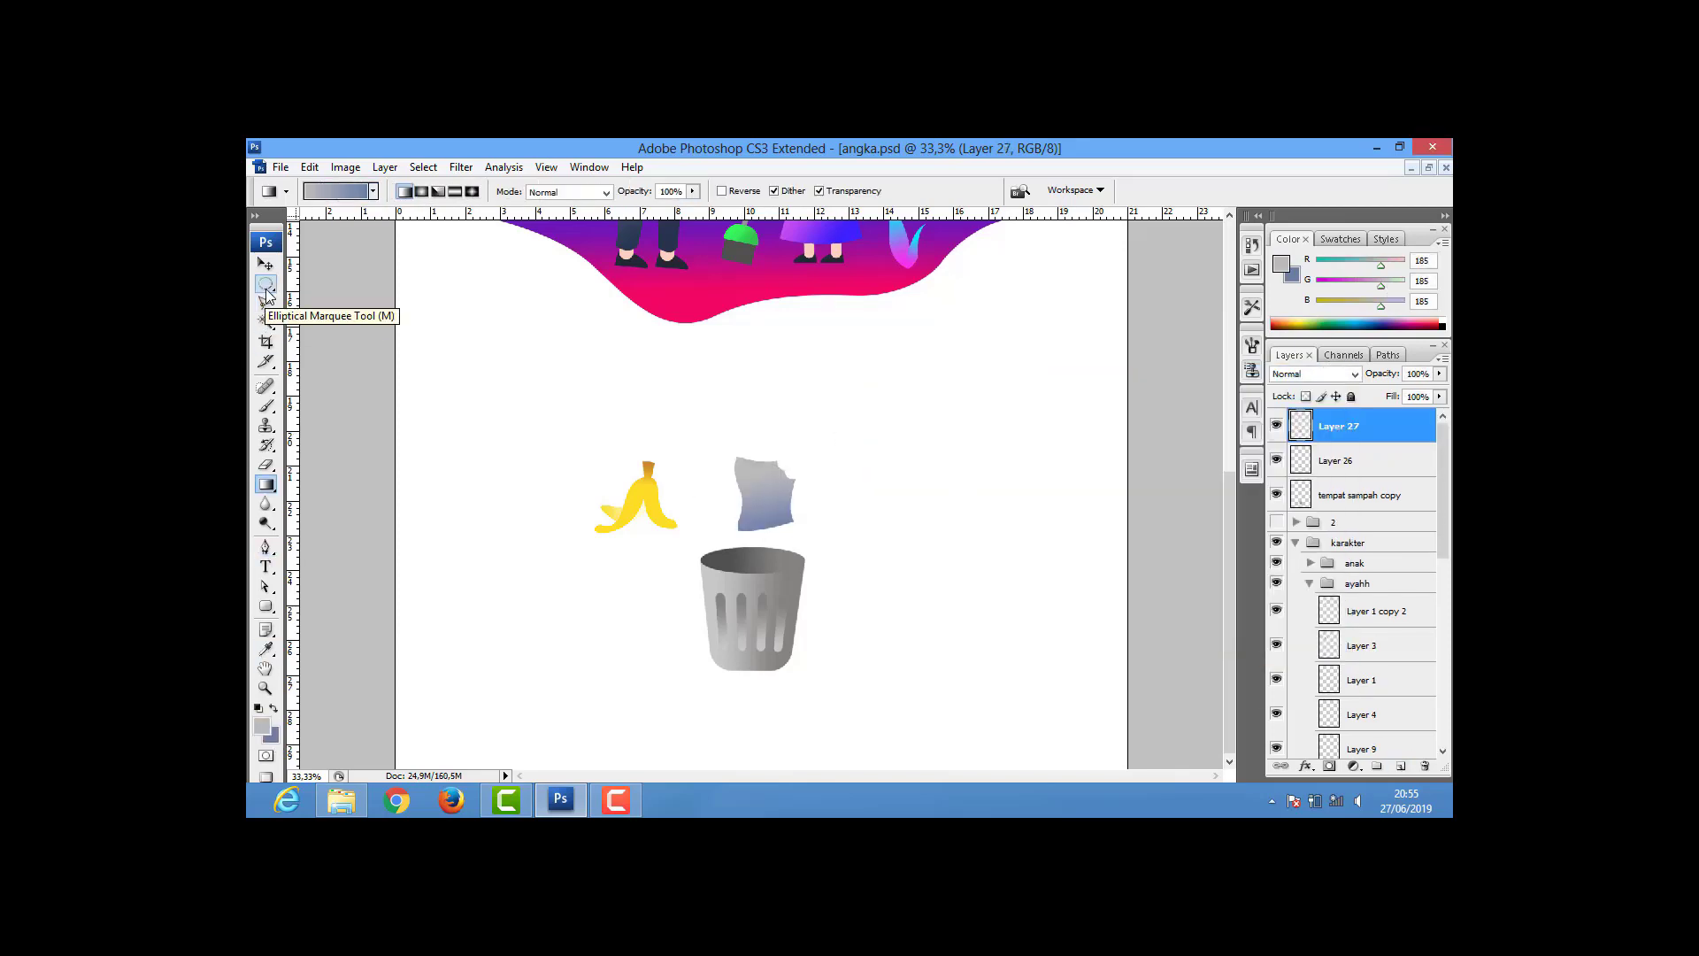
- Pen-draw half of the bottle along a centre guide and fill it grey
click(266, 546)
click(577, 405)
drag(590, 464, 547, 448)
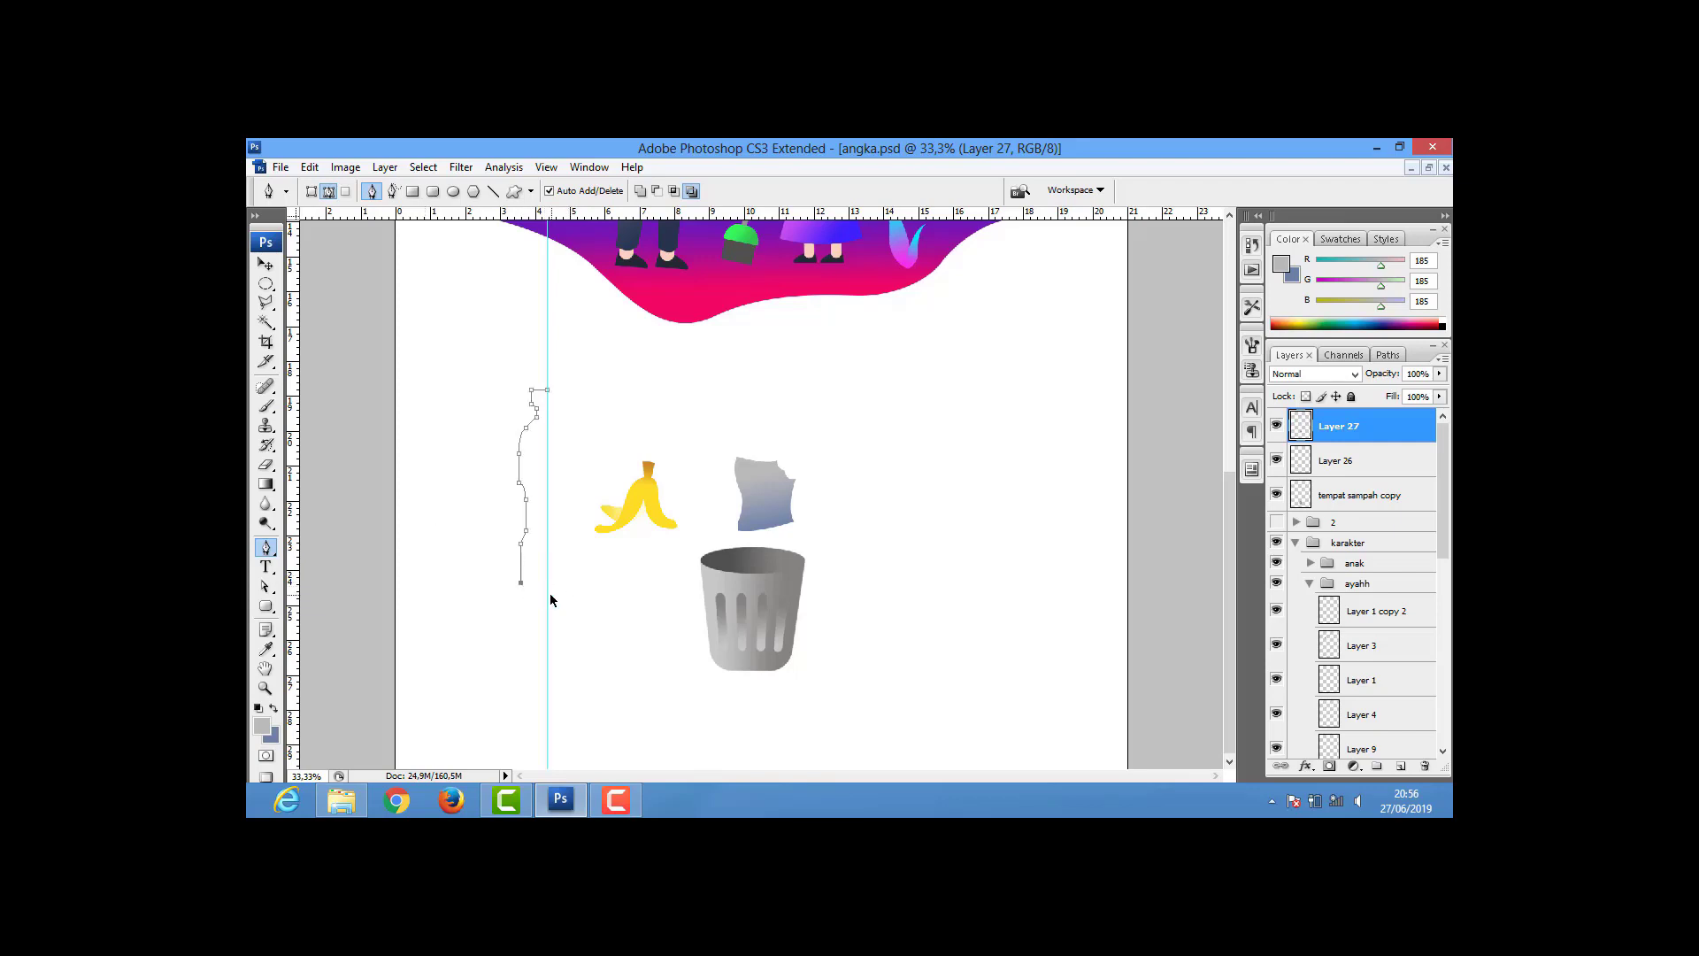
key(ctrl+Return)
key(shift+g)
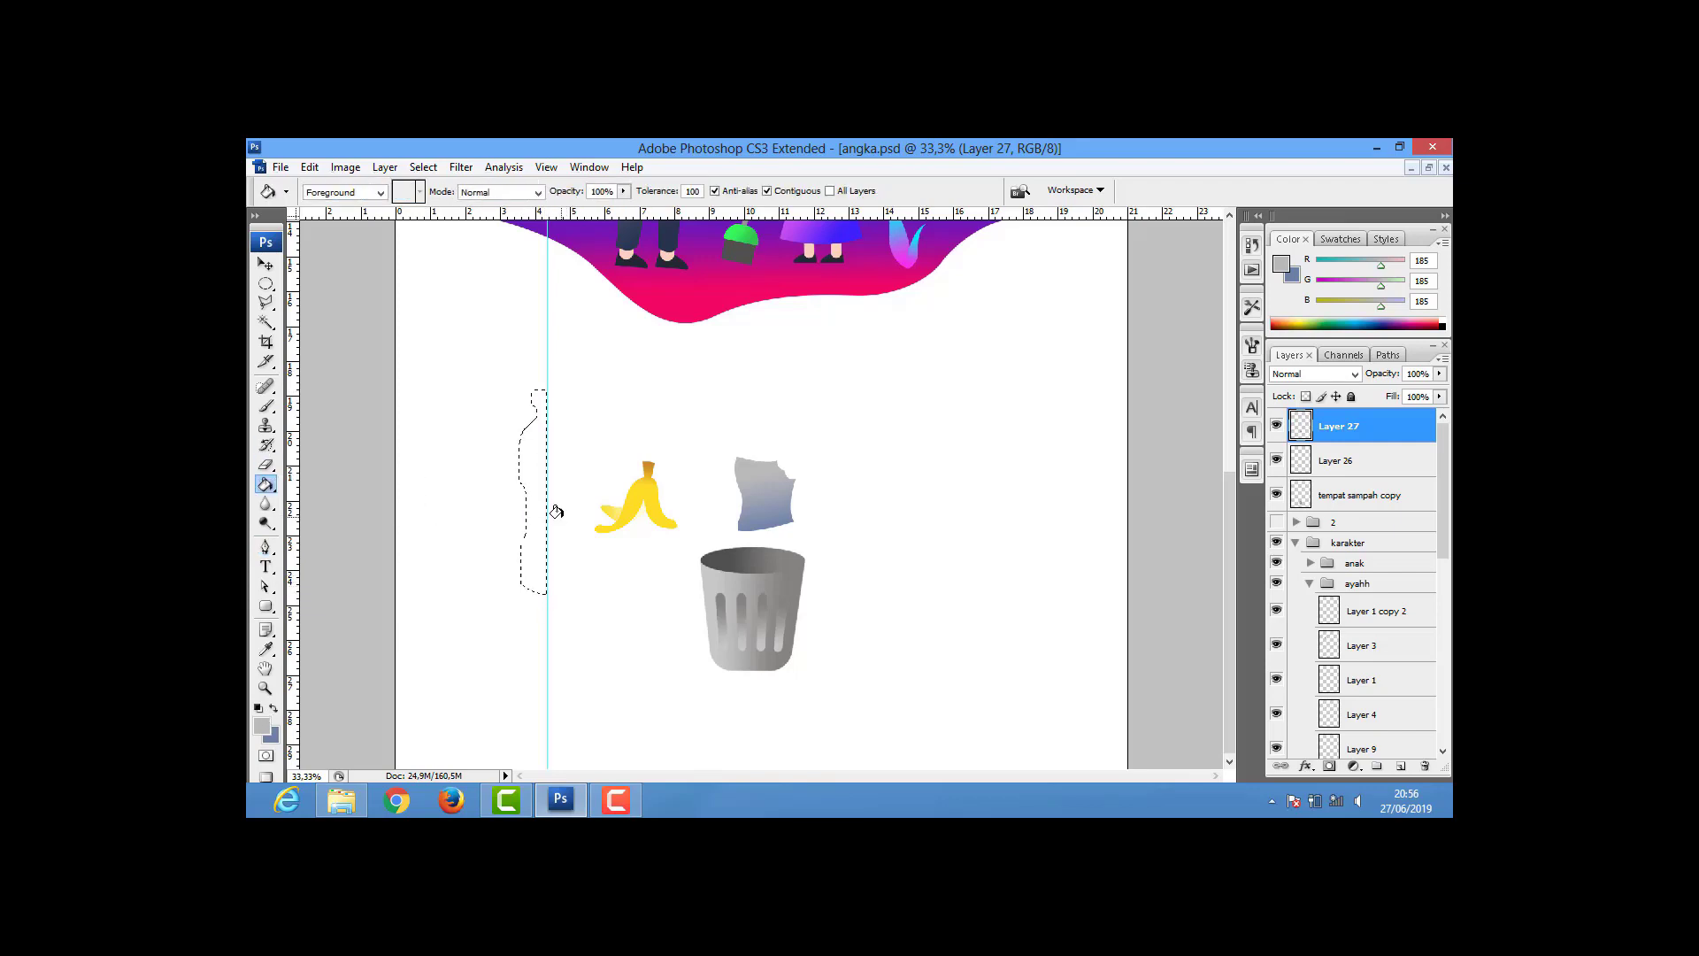
click(536, 496)
- Undo a misplaced copy and refill the bottle half on its own layer
key(v)
mouse_move(537, 488)
mouse_down()
mouse_move(555, 454)
mouse_move(575, 470)
mouse_up()
key(ctrl+alt+z)
key(ctrl+shift+alt+n)
key(shift+g)
- Duplicate and flip the bottle half, then merge both halves into one symmetric bottle
click(554, 457)
key(v)
key(ctrl+t)
key(Return)
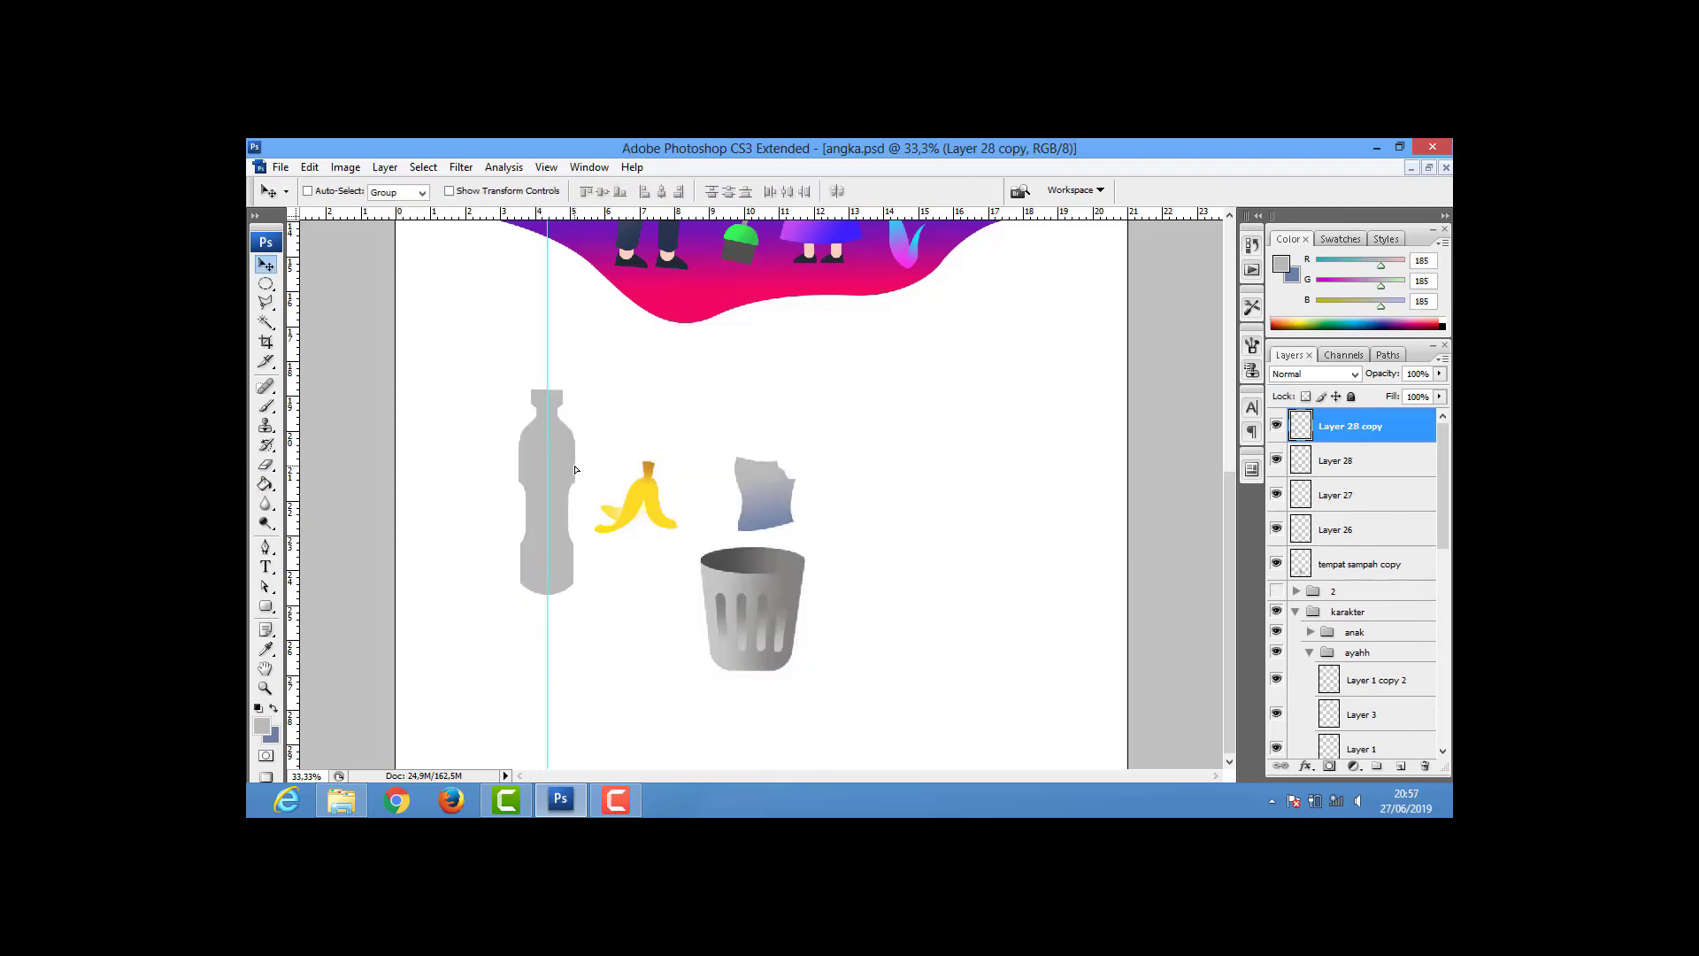
drag(548, 366, 458, 366)
key(ctrl+e)
- Fill the bottle with a light-to-dark blue gradient
ctrl+click(1301, 426)
key(i)
click(262, 726)
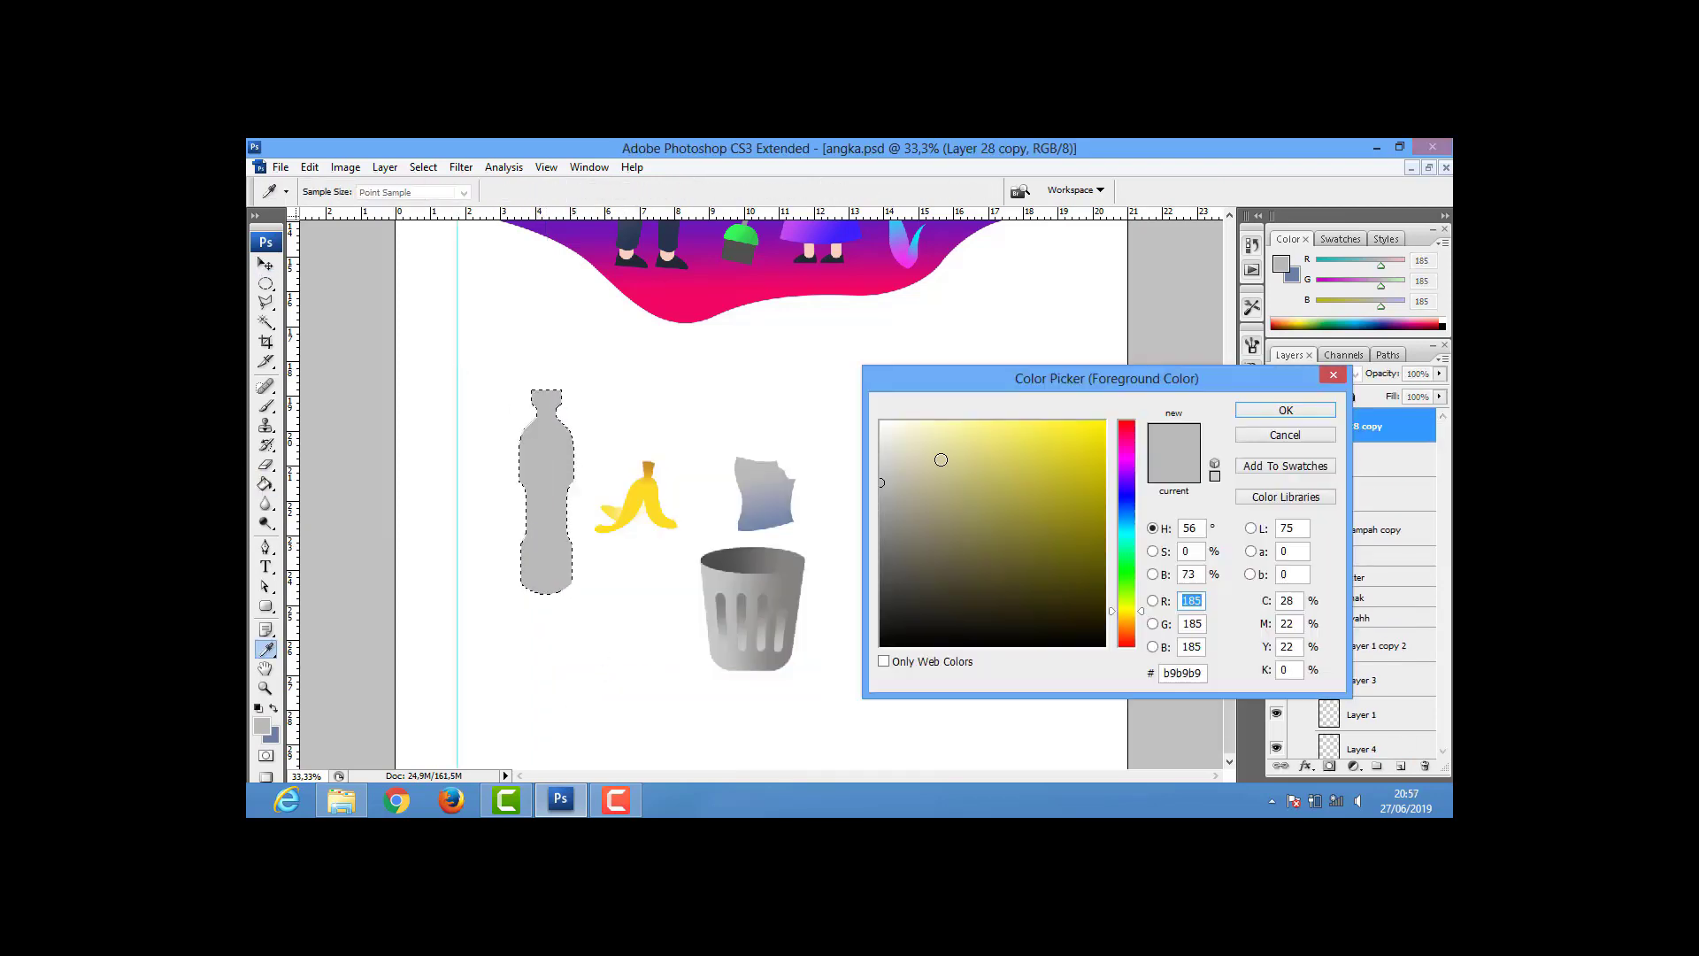
click(1259, 416)
key(g)
mouse_move(547, 394)
mouse_down()
mouse_move(547, 591)
mouse_move(552, 480)
mouse_move(870, 455)
mouse_up()
- Shrink and tilt the bottle to the right of the paper, then begin the bag outline
key(ctrl+t)
drag(974, 389, 1099, 452)
key(Return)
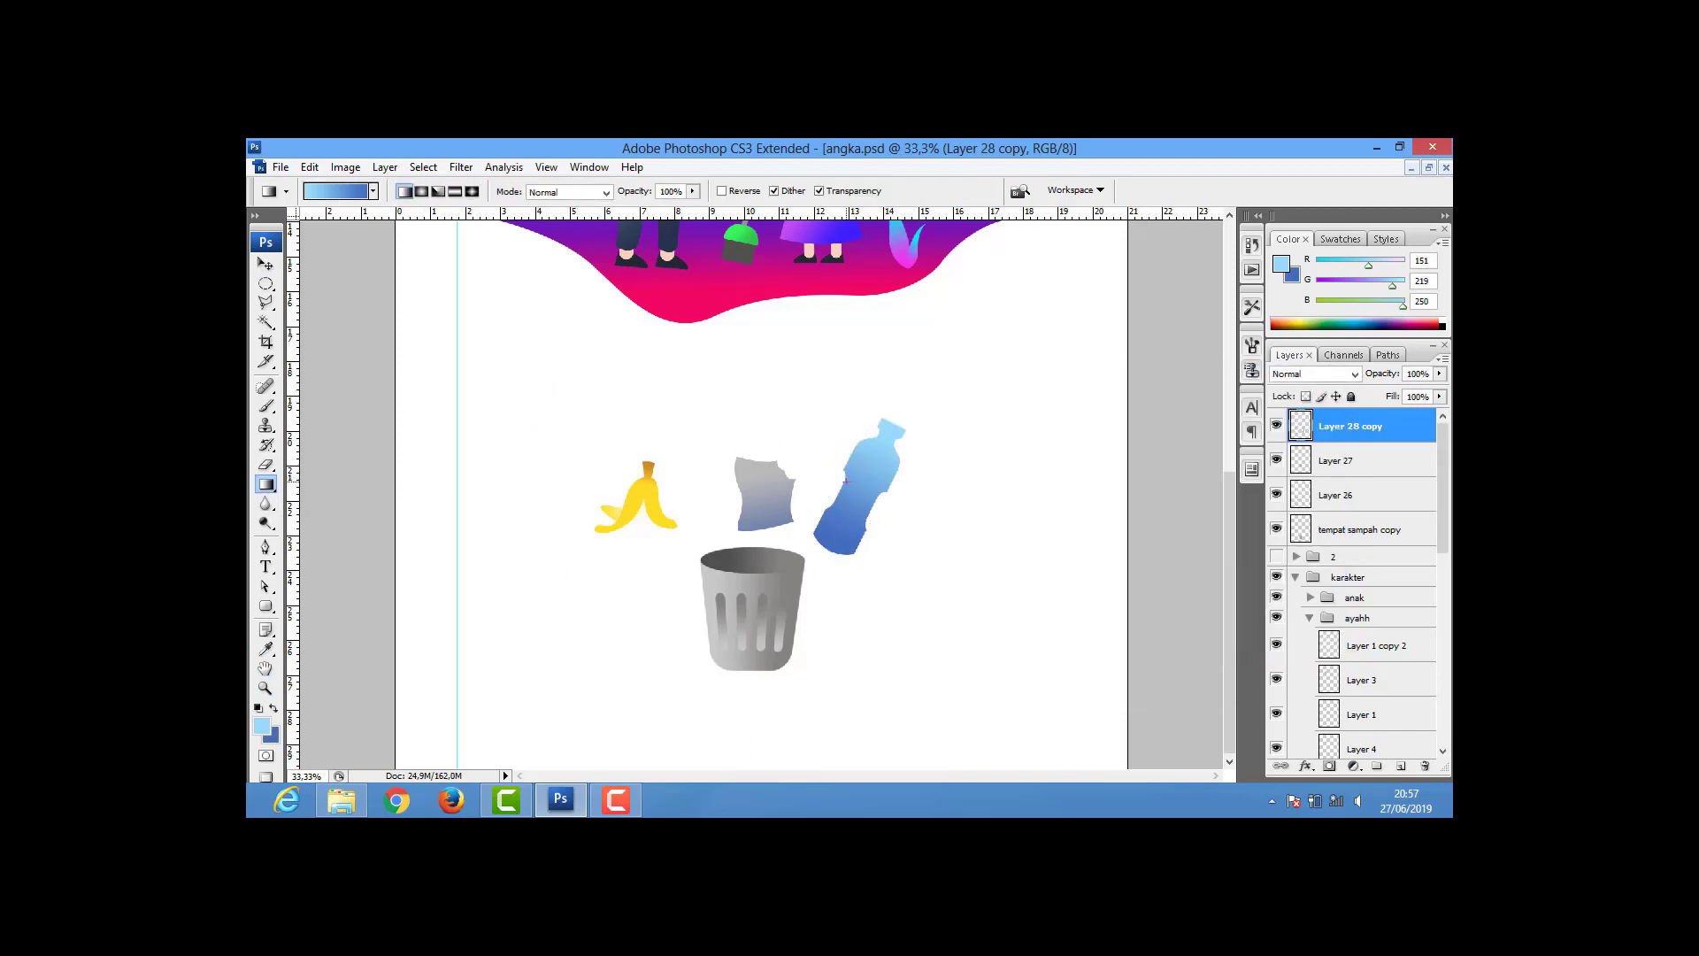
key(p)
drag(535, 366, 512, 366)
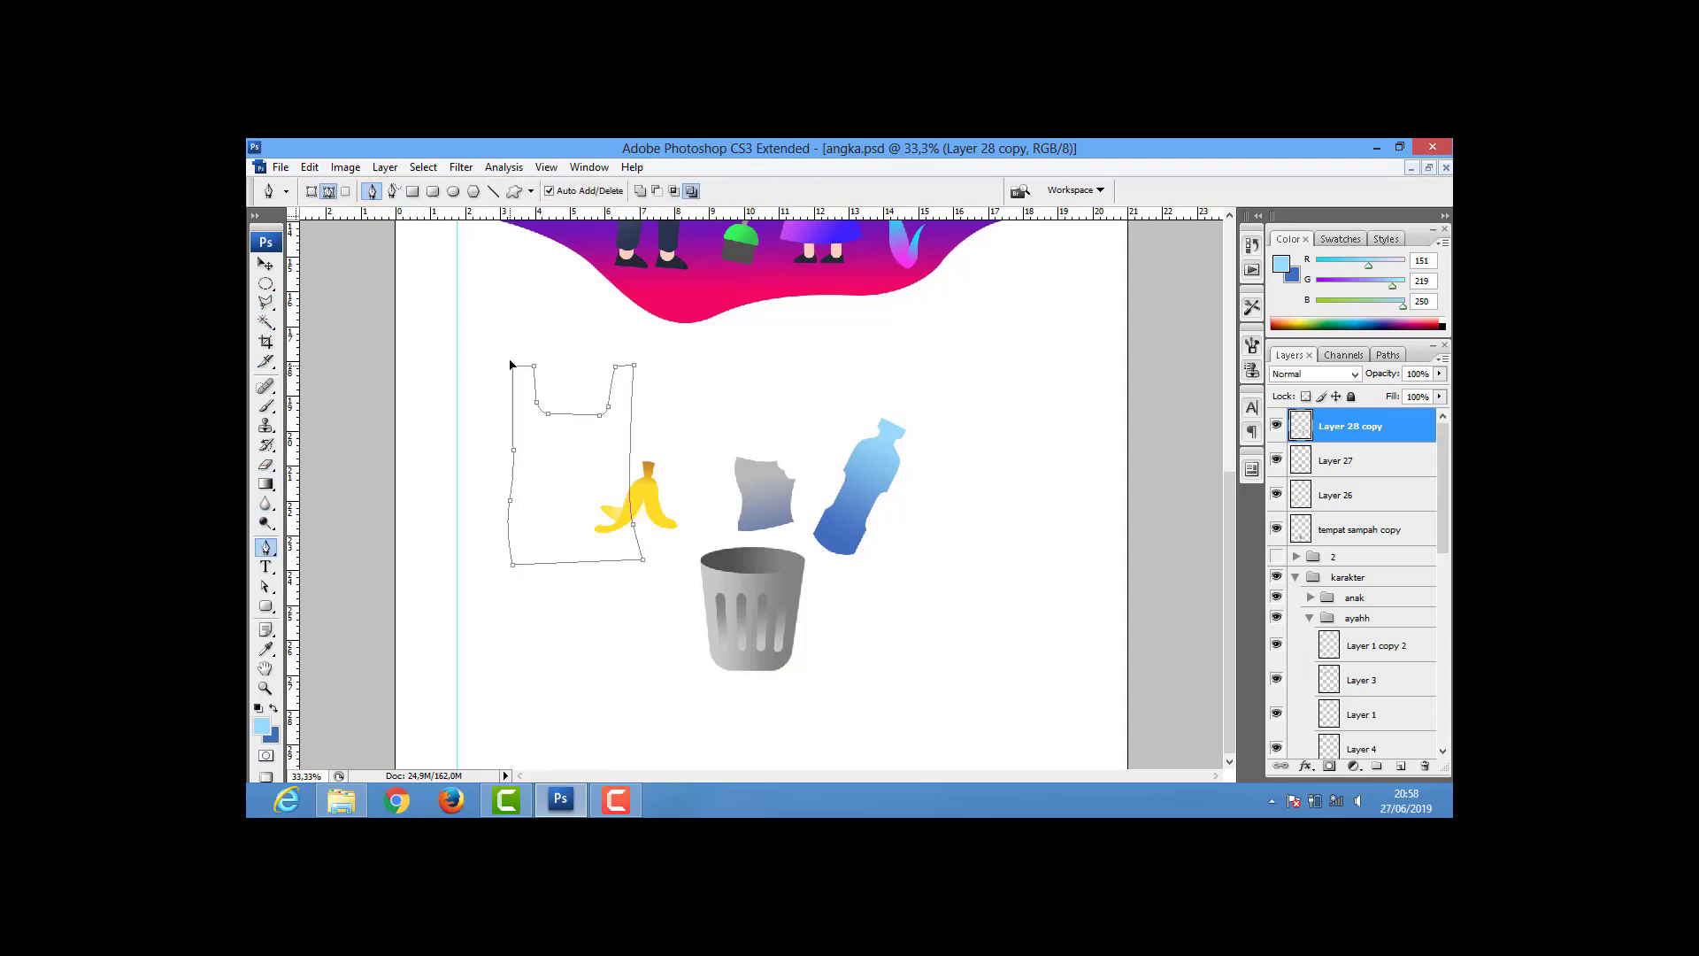
- Close the shopping bag outline and fill it with an orange-to-red gradient on a new layer
click(510, 364)
key(ctrl+Return)
click(1400, 767)
click(262, 726)
click(1067, 423)
key(Return)
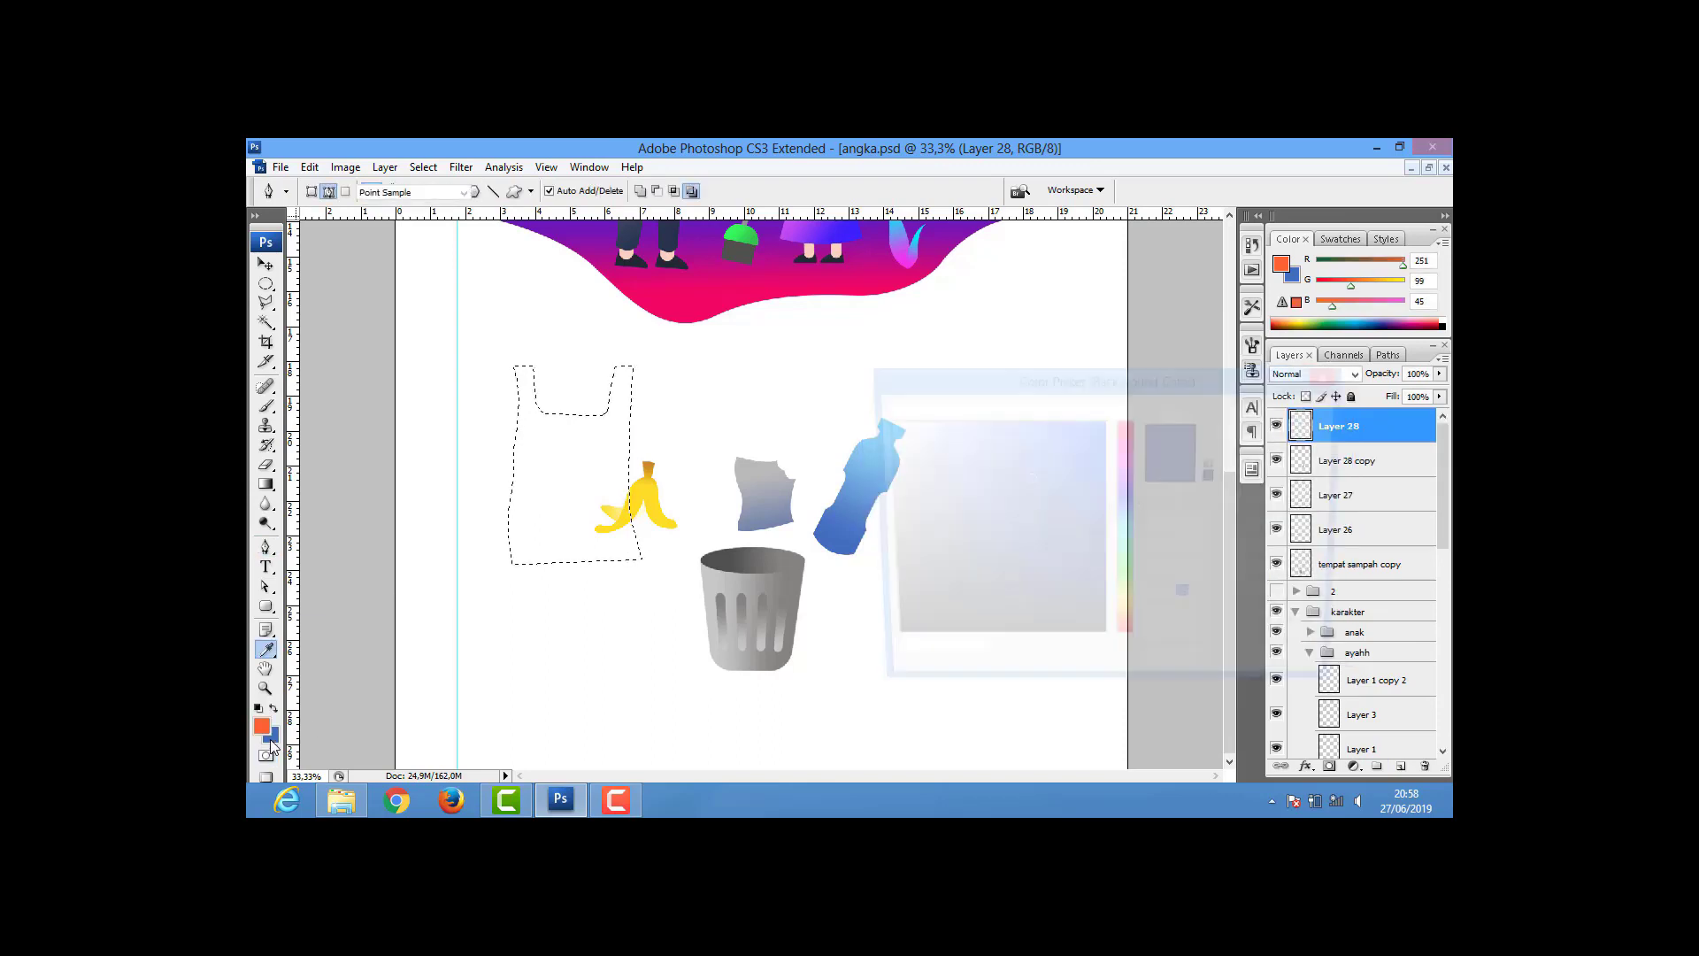
click(270, 735)
key(Return)
drag(574, 425, 574, 511)
- Deepen the bag's red, then shrink and tilt it left of the banana
click(270, 734)
click(1130, 635)
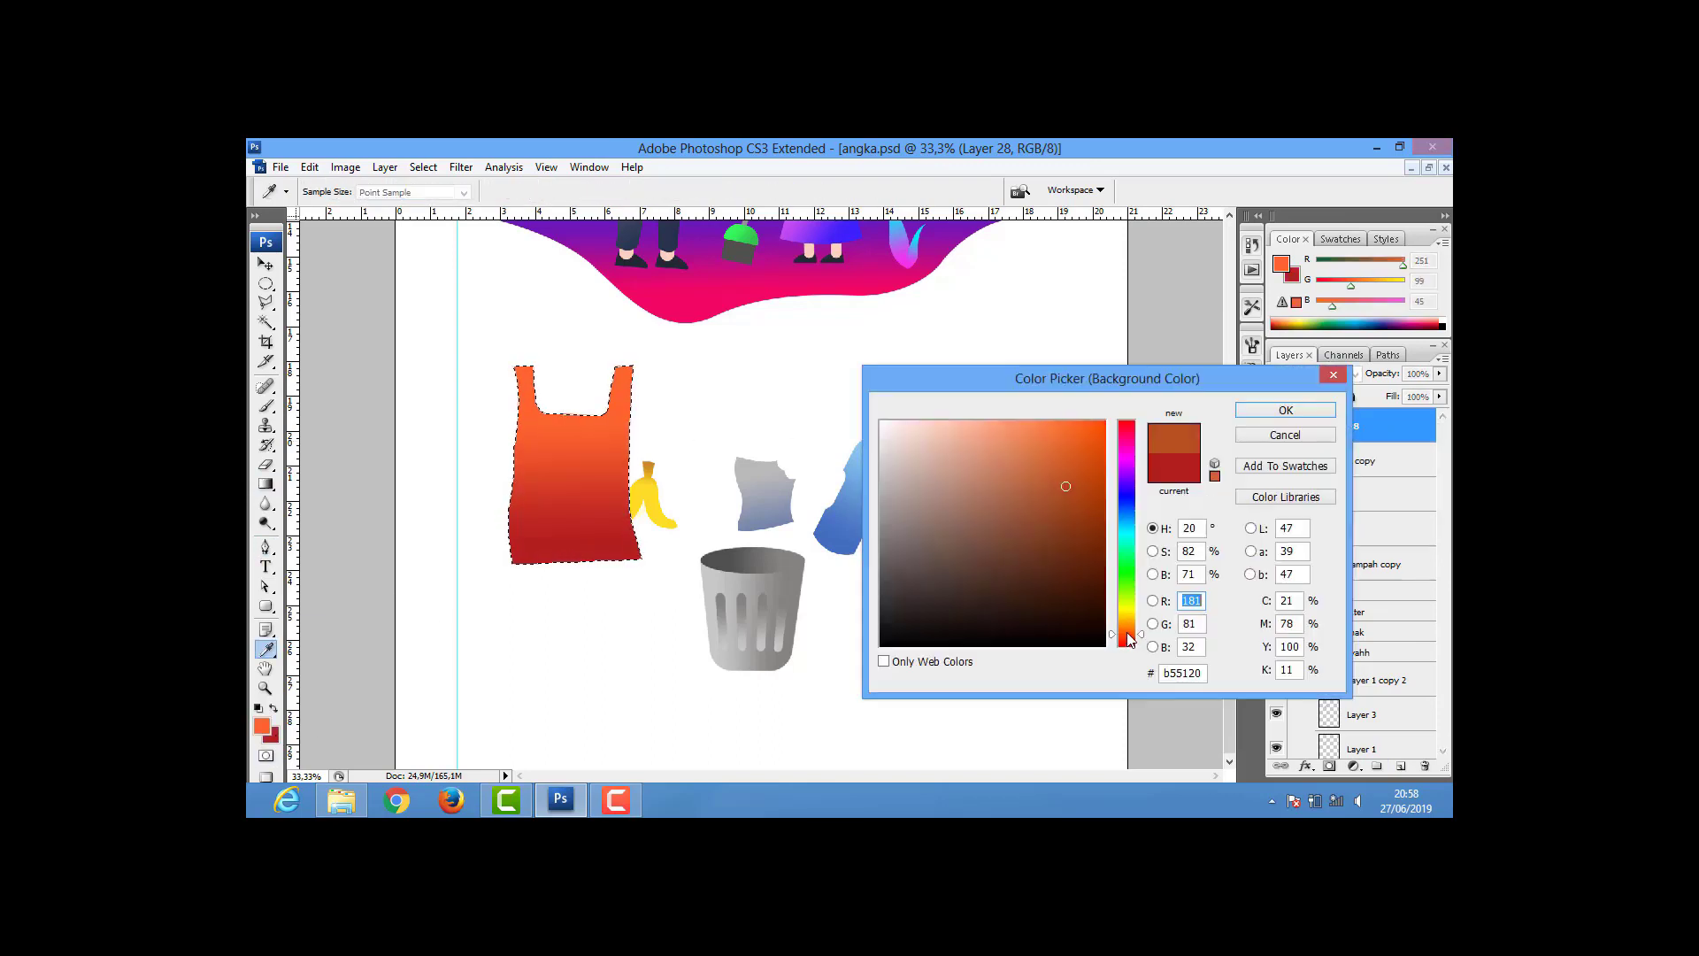
click(1032, 419)
key(Return)
key(ctrl+t)
mouse_move(643, 364)
mouse_down()
mouse_move(569, 473)
mouse_move(595, 454)
mouse_up()
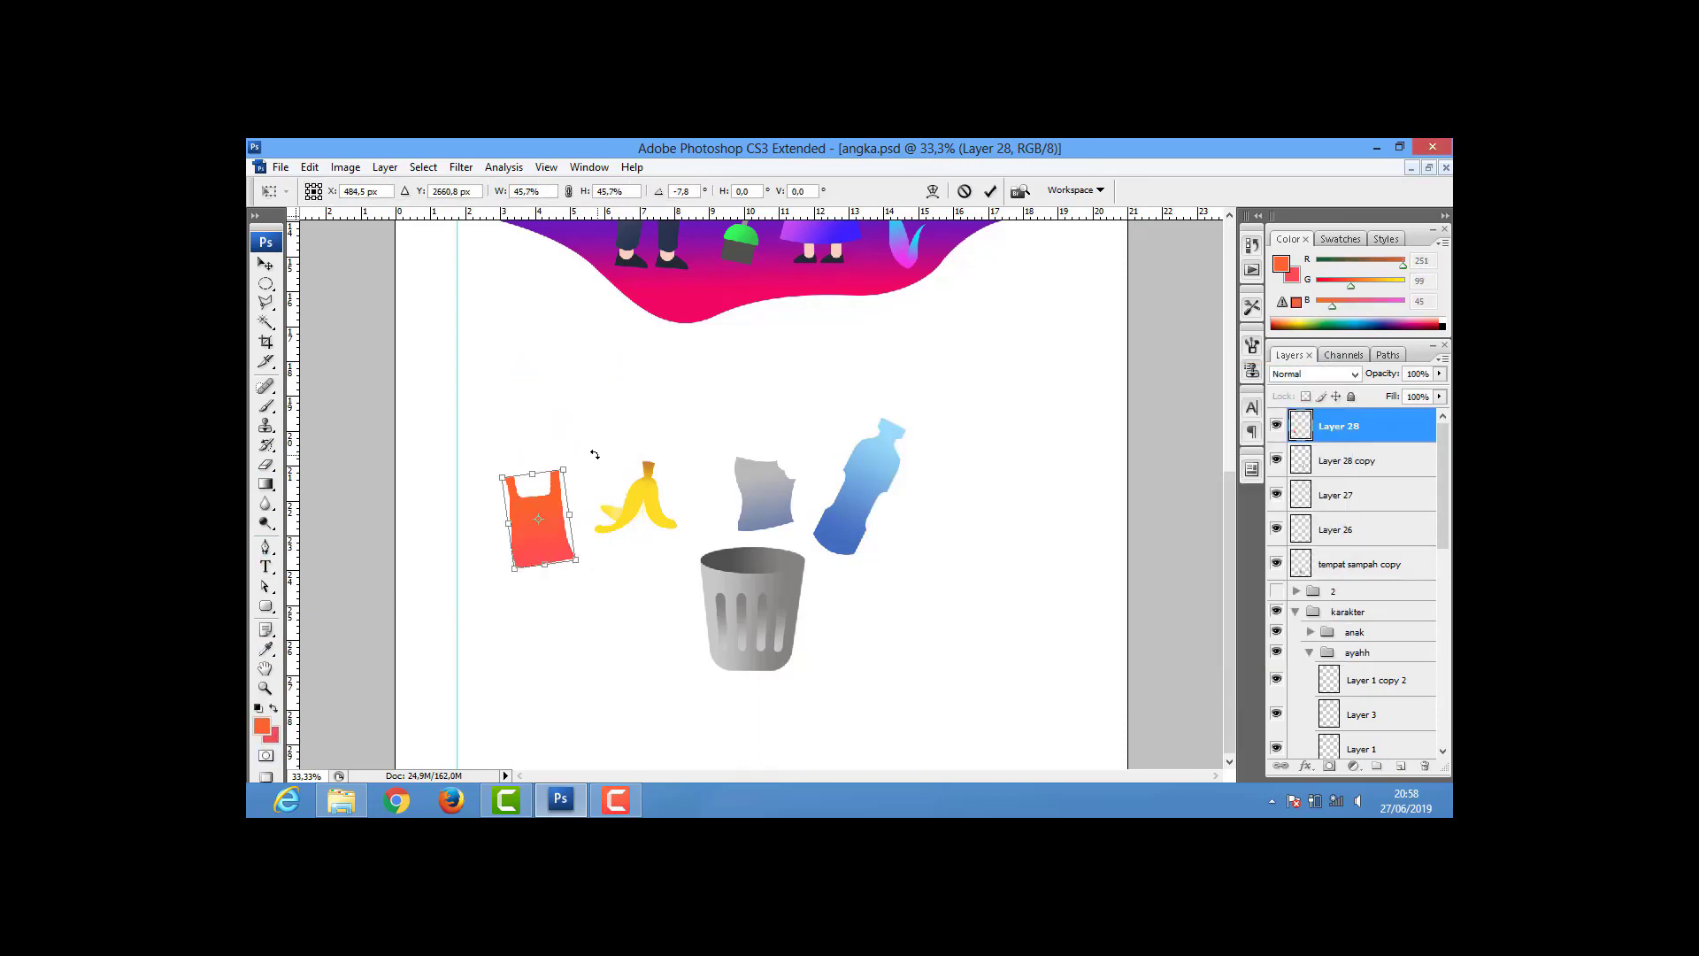
key(Return)
- Outline the rubbish sack on a new layer and choose two grey gradient colours
key(ctrl+shift+alt+n)
key(p)
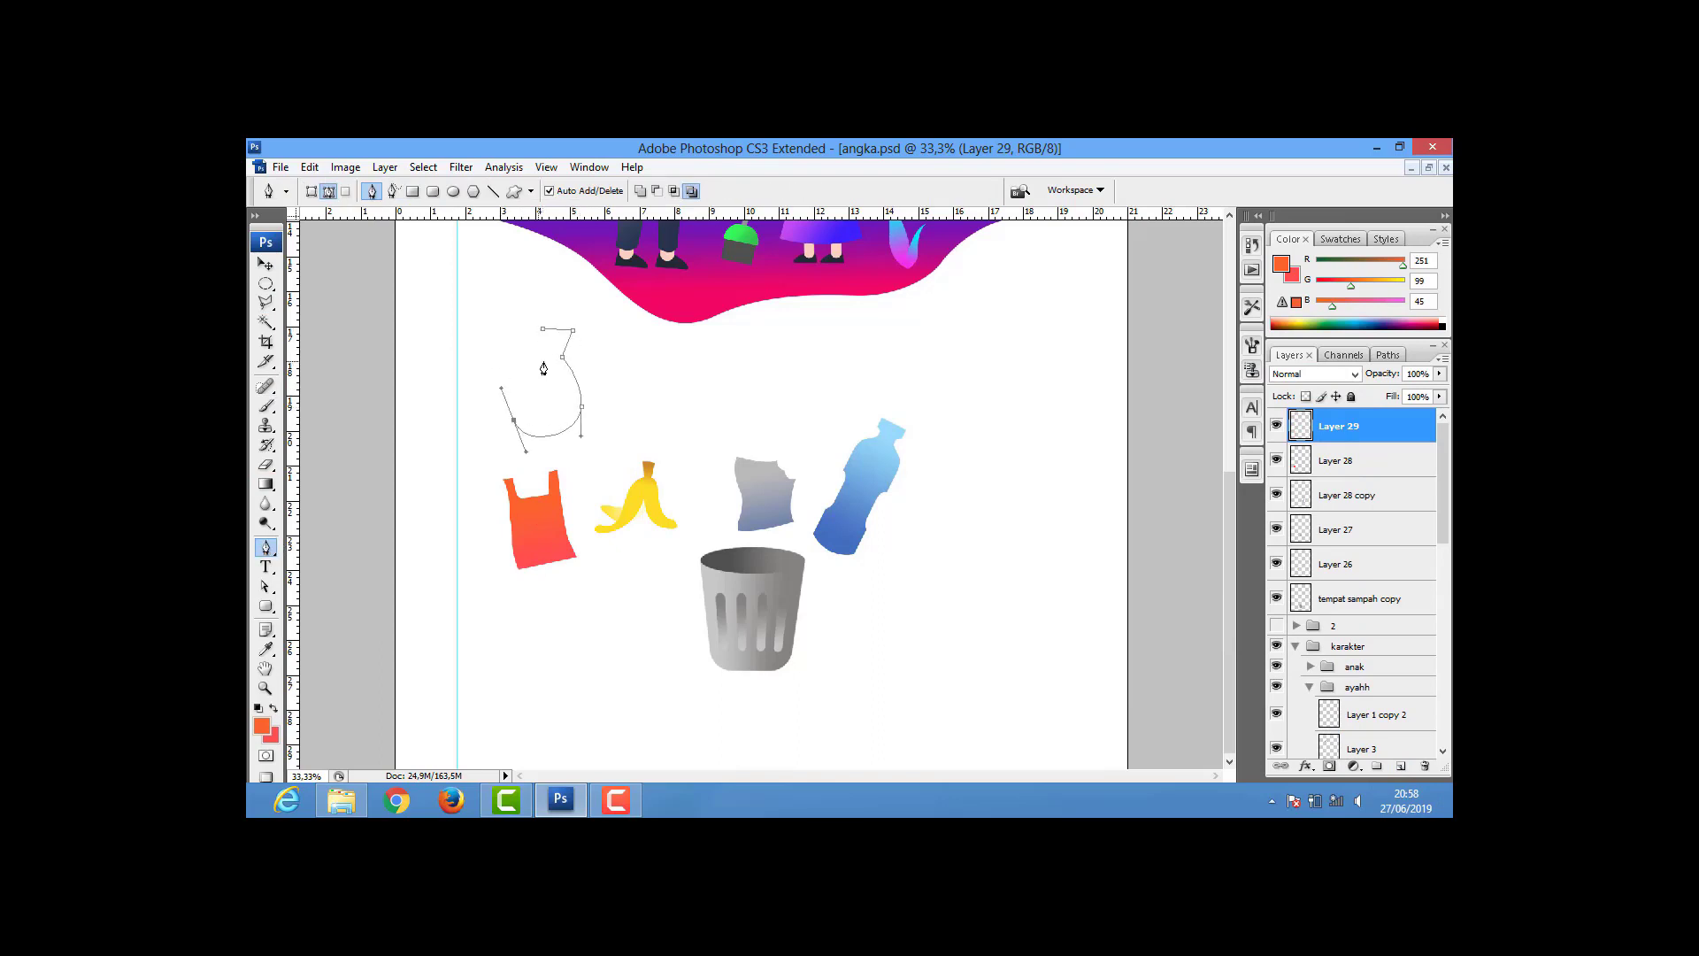
key(ctrl+Return)
click(261, 725)
click(894, 429)
key(Return)
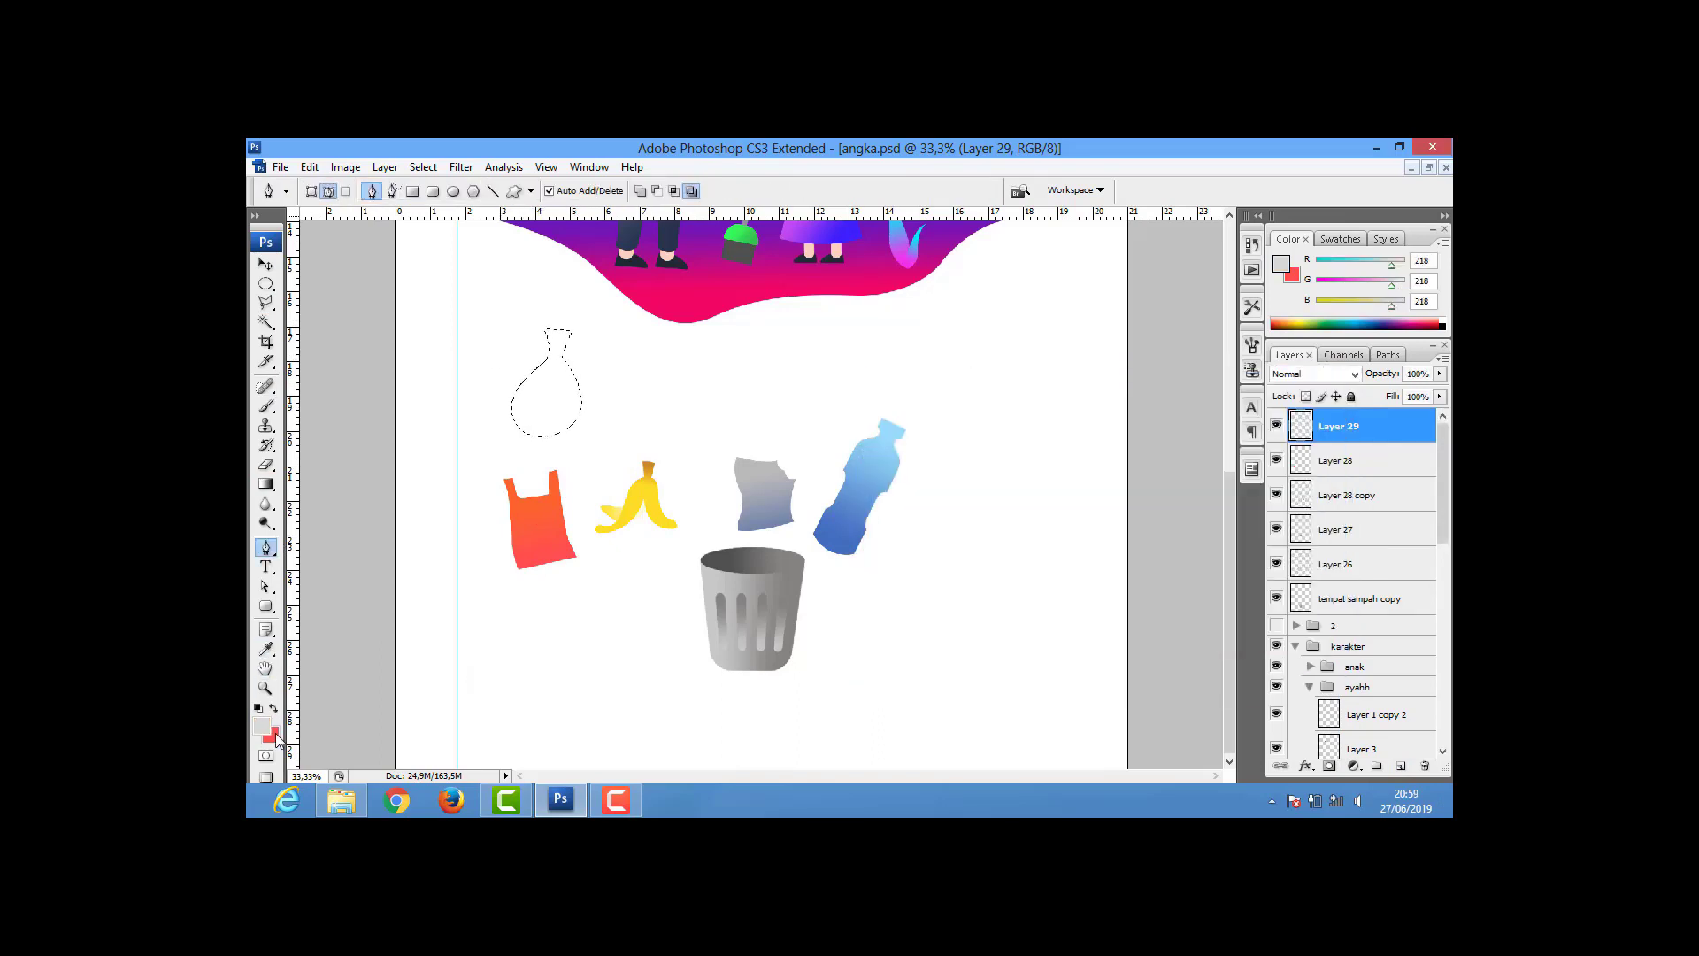
click(270, 735)
key(g)
- Gradient-fill the sack grey, then resize and position it above the other litter
key(ctrl+d)
mouse_move(544, 341)
mouse_down()
mouse_move(558, 433)
mouse_move(700, 420)
mouse_up()
key(v)
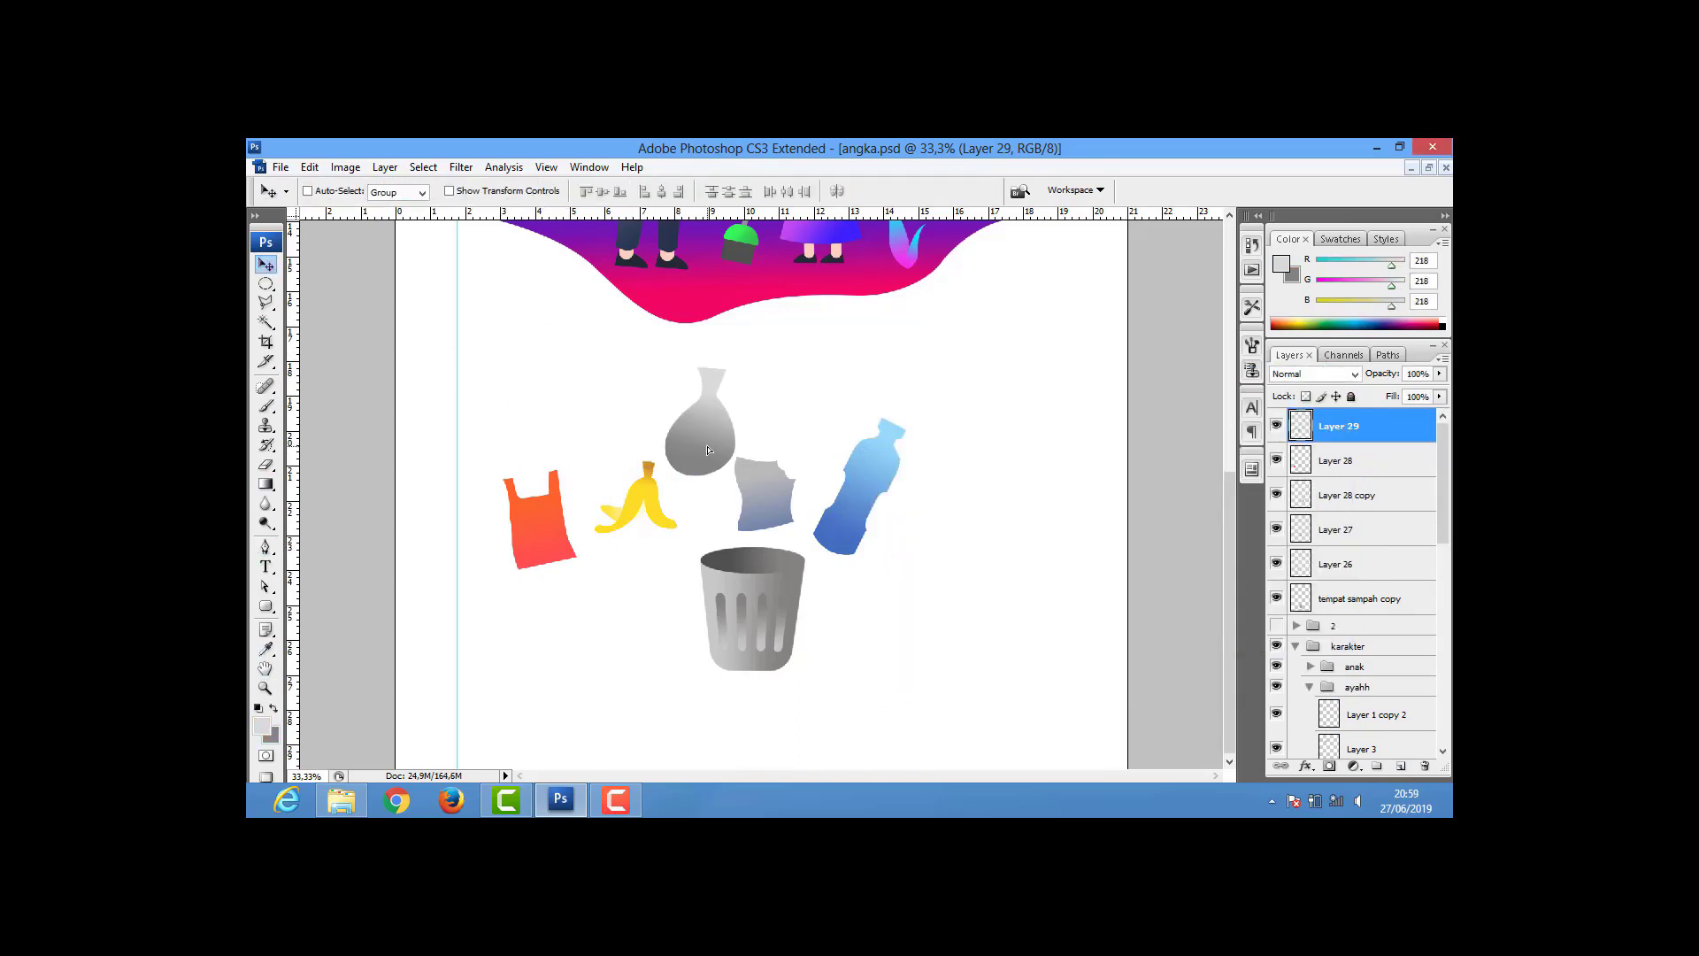
key(ctrl+t)
scroll(1346, 579, down, 5)
scroll(1345, 579, down, 3)
- Duplicate the background group, hide the originals, and swap the number 1 for the 3
click(1354, 576)
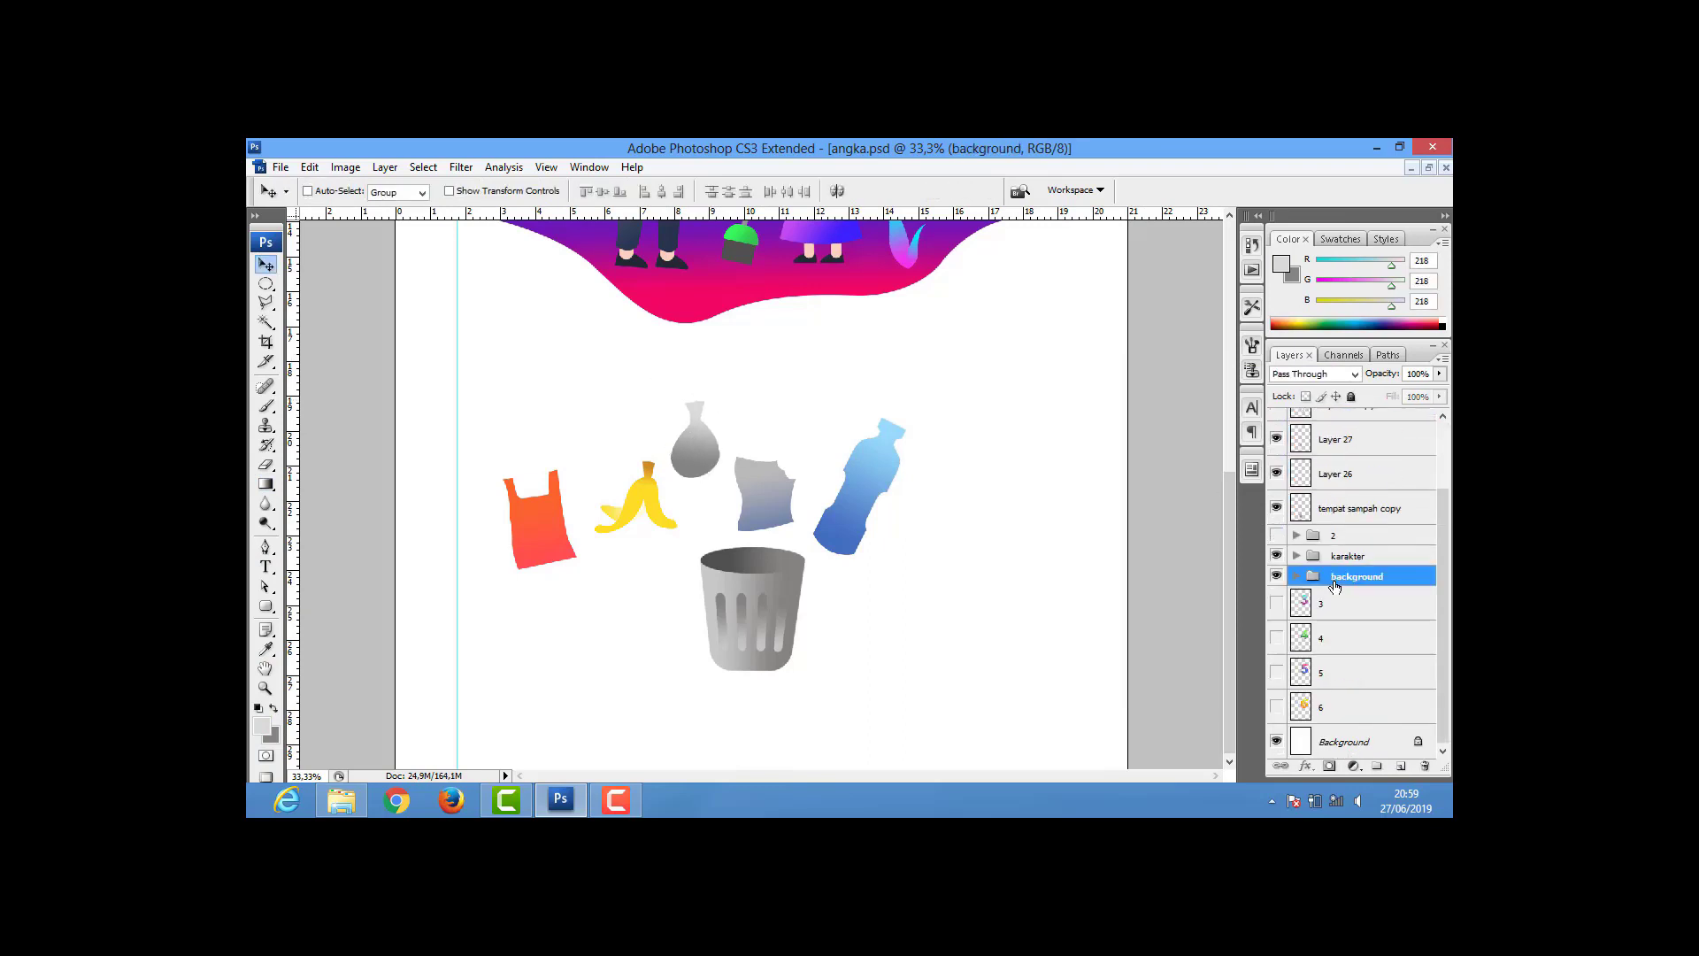
right_click(1354, 580)
click(1266, 364)
click(1015, 342)
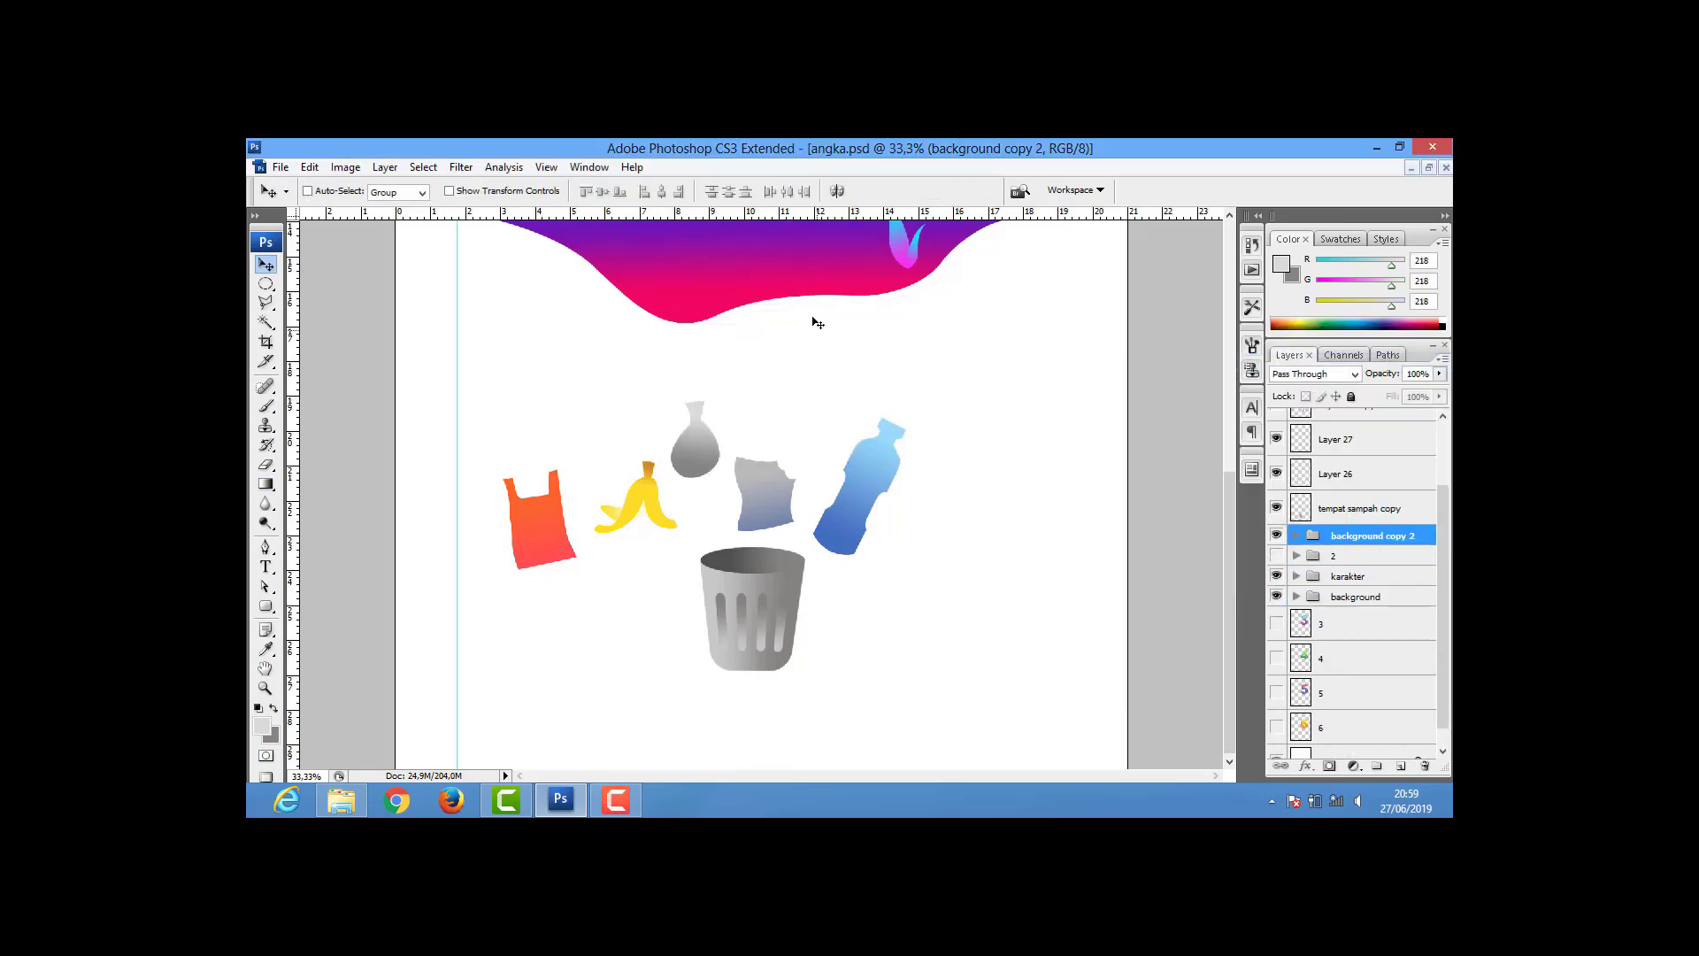
drag(1276, 597, 1277, 583)
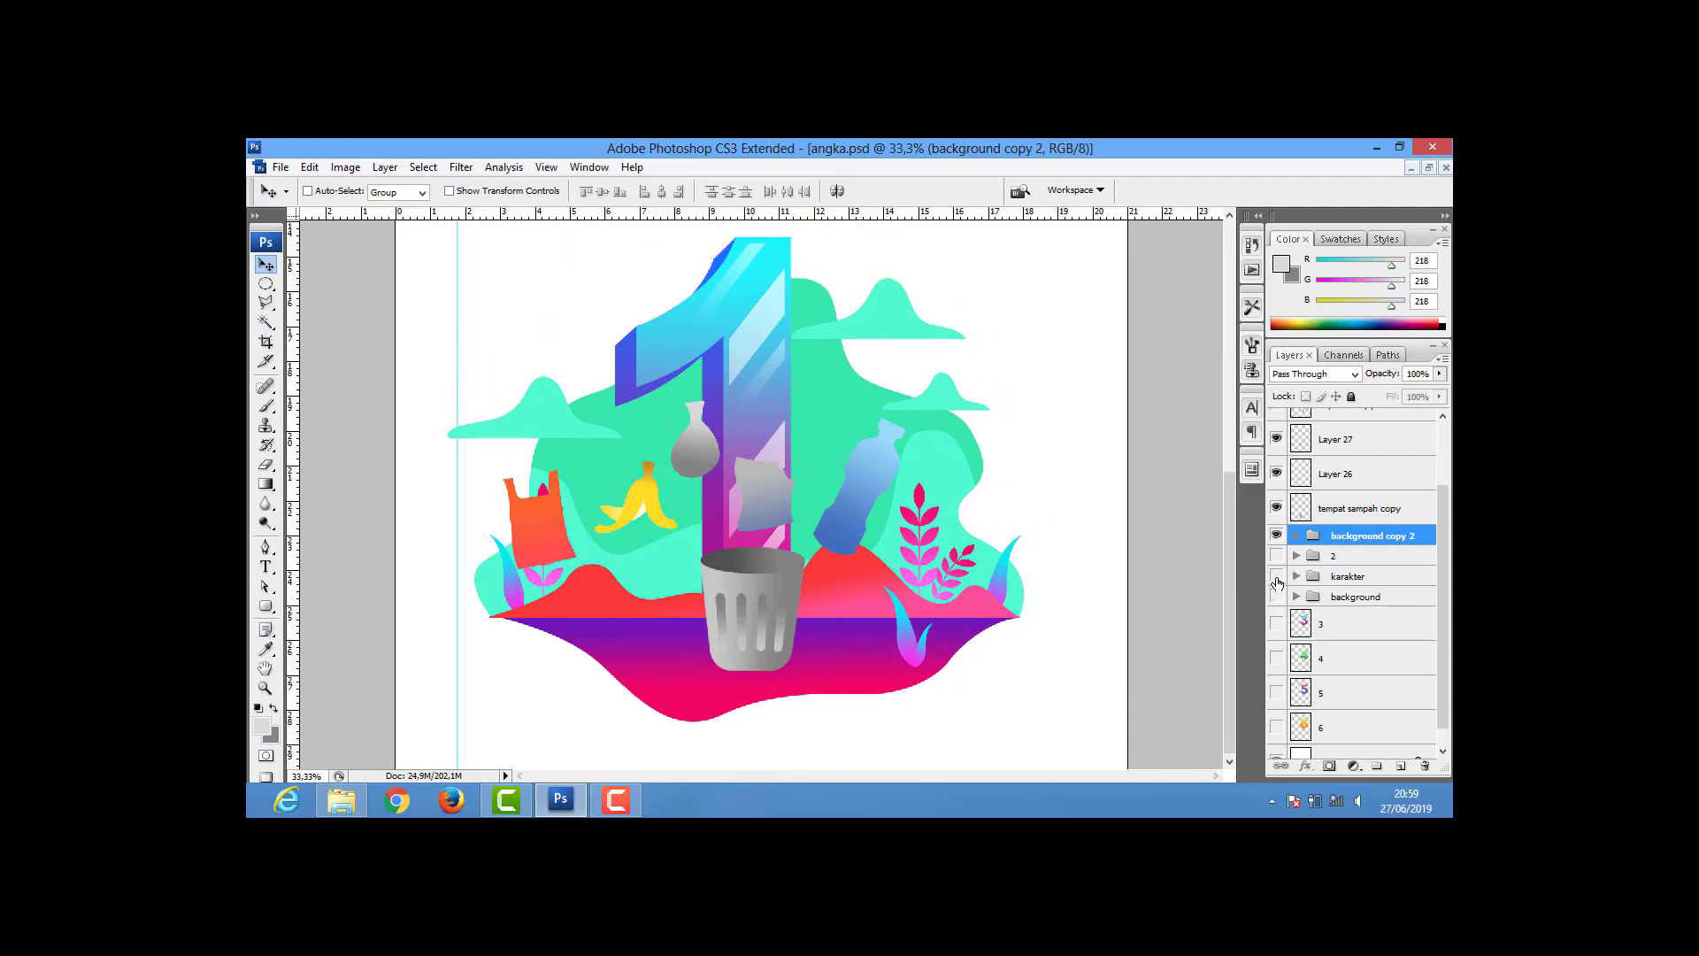
click(1295, 535)
key(Delete)
click(1291, 517)
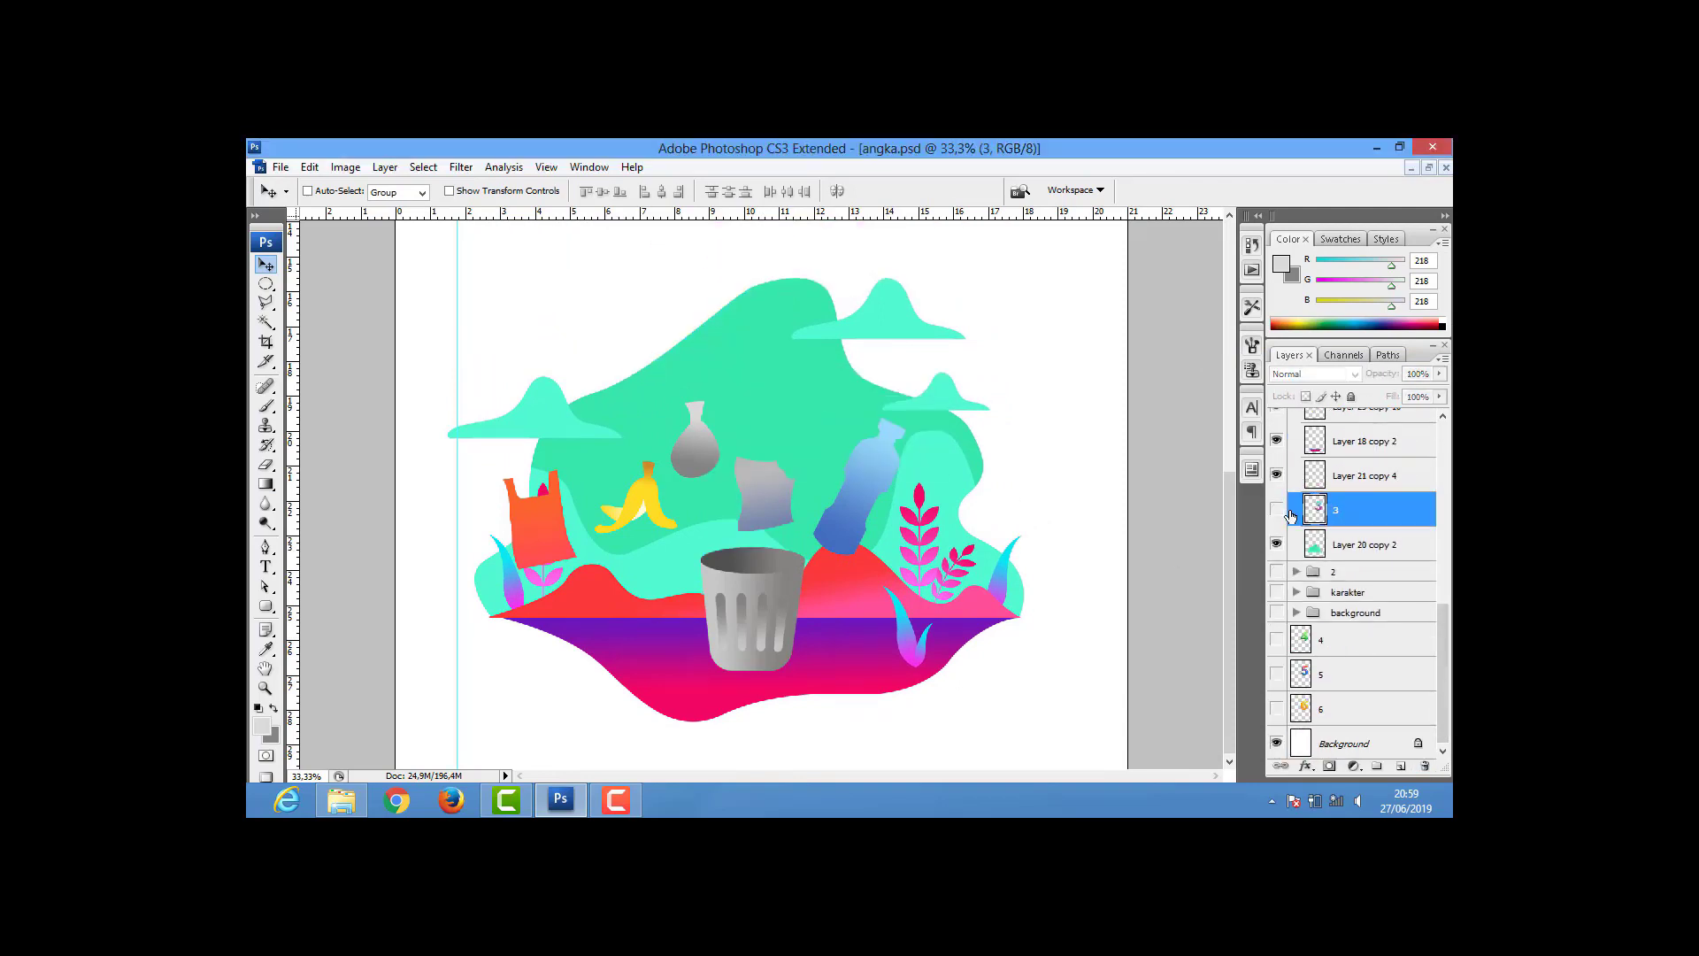
- Hide the cyan clouds, green blob, pink plants and right cyan leaf
right_click(763, 548)
click(673, 527)
click(1277, 702)
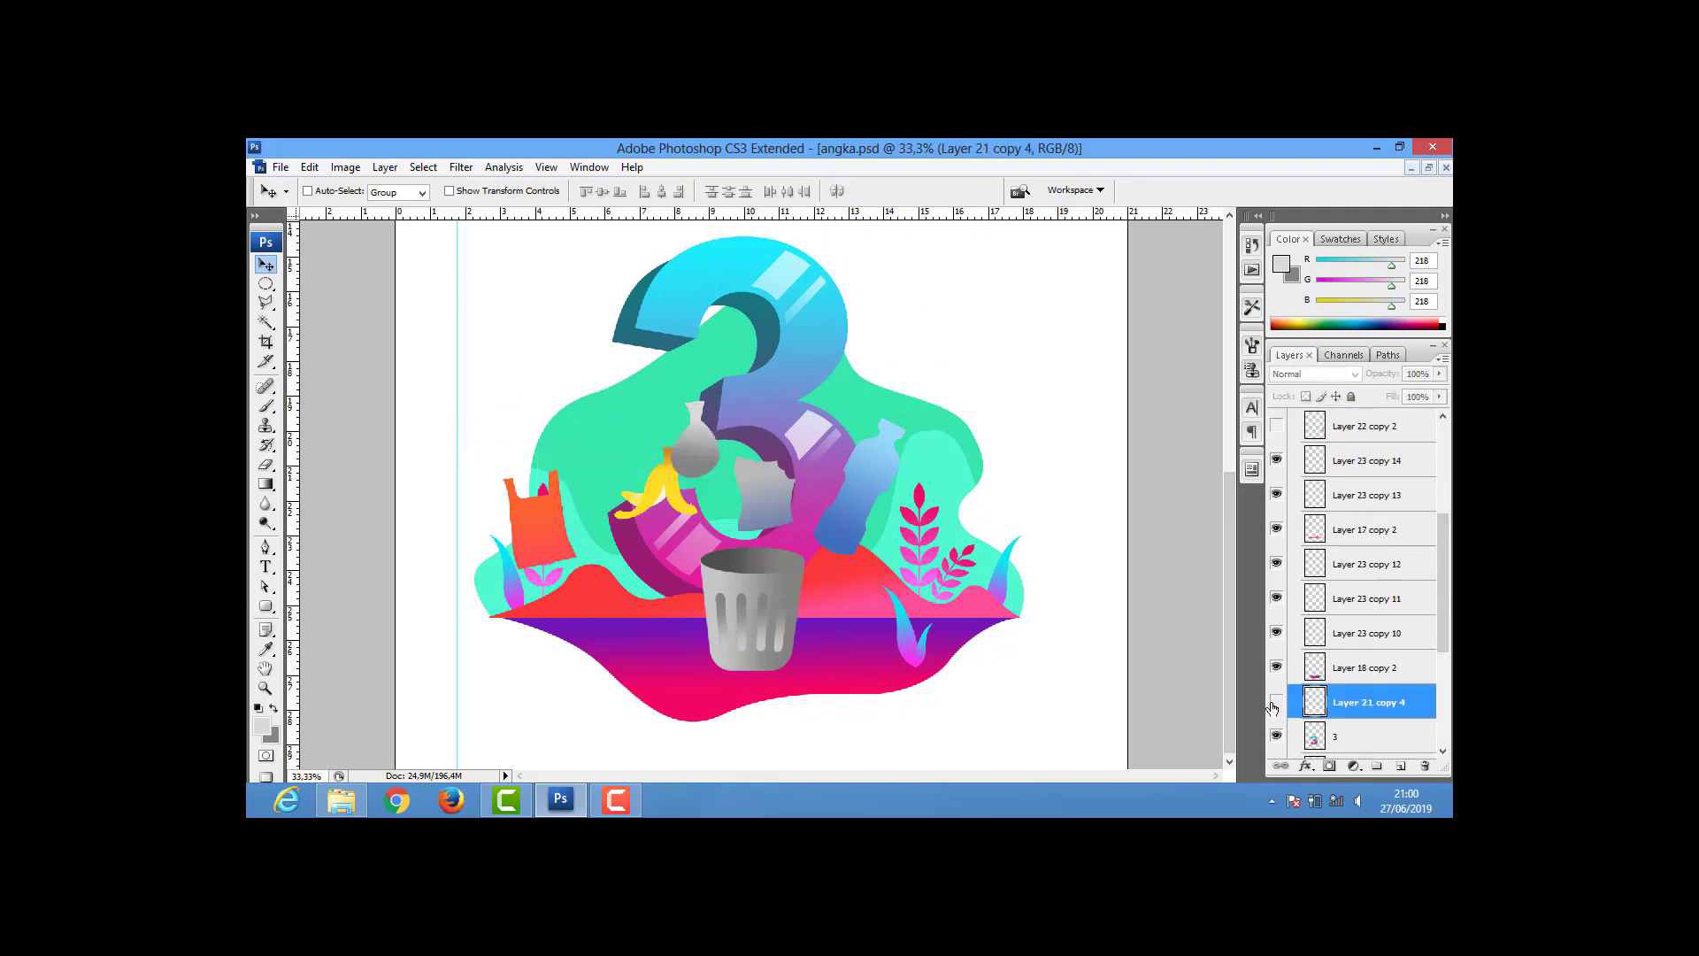
right_click(947, 455)
click(1018, 482)
click(1276, 742)
right_click(1034, 599)
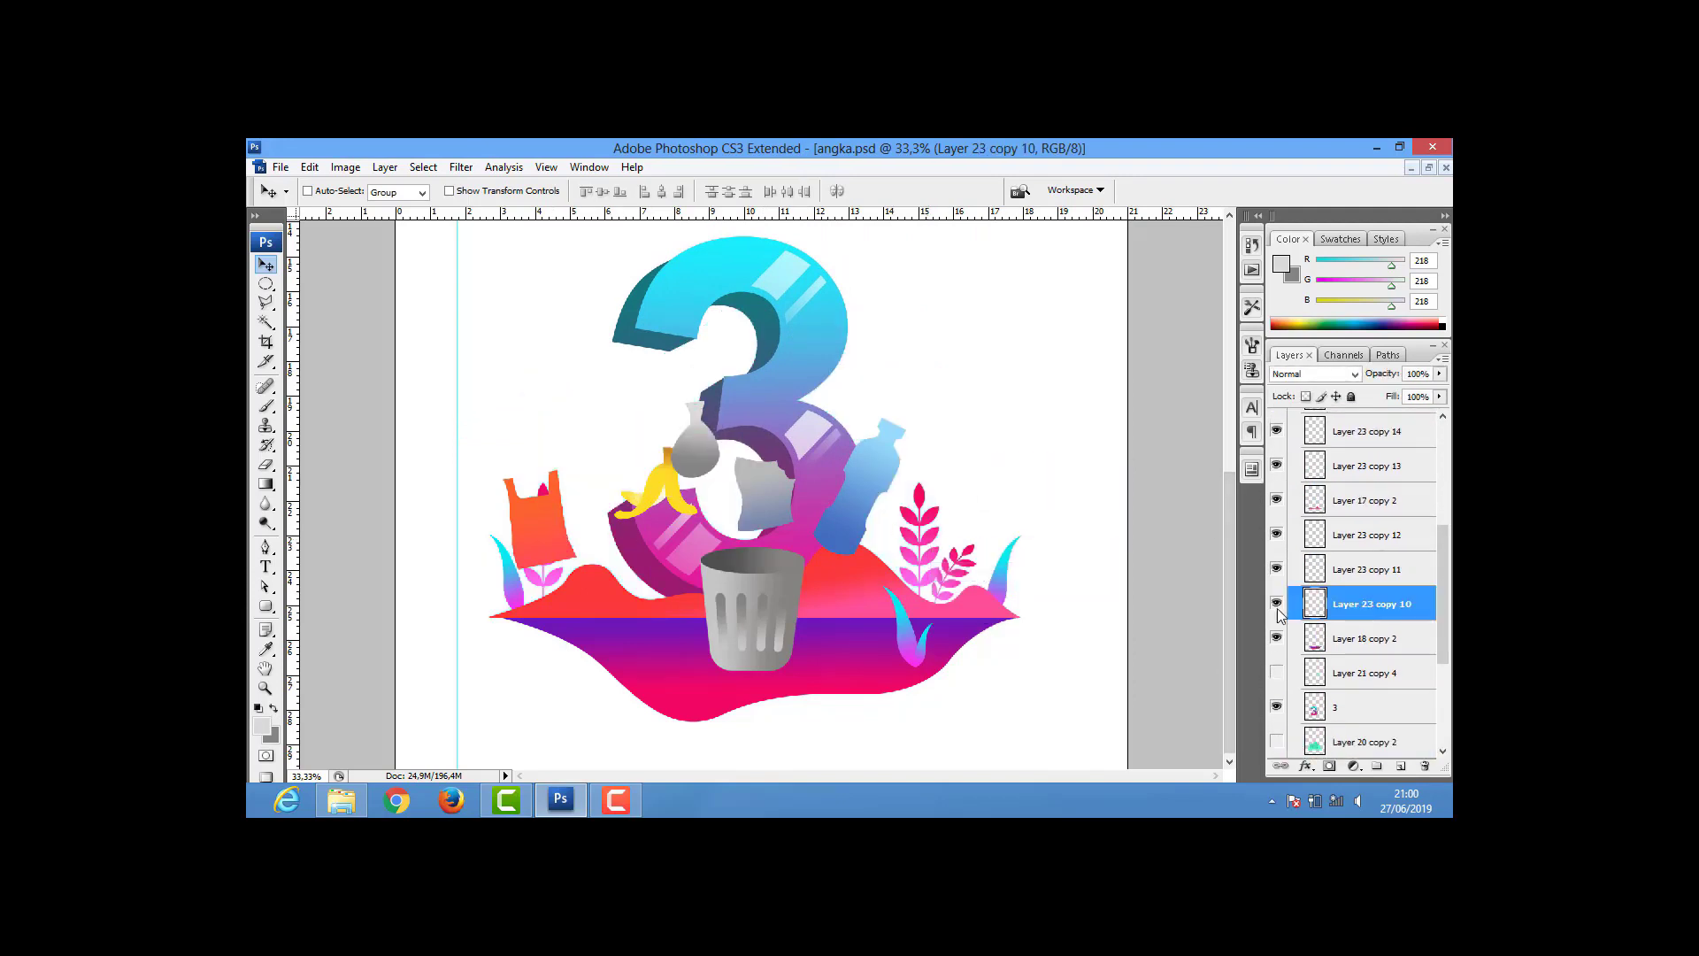
click(1276, 604)
right_click(1026, 595)
click(1276, 569)
- Spread the bag, banana peel, sack, paper and bottle around the number 3
mouse_move(548, 527)
mouse_down()
mouse_move(570, 513)
mouse_move(568, 467)
mouse_move(660, 368)
mouse_up()
right_click(660, 478)
drag(701, 451, 834, 332)
drag(763, 493, 936, 400)
right_click(881, 472)
click(944, 478)
drag(877, 496, 996, 474)
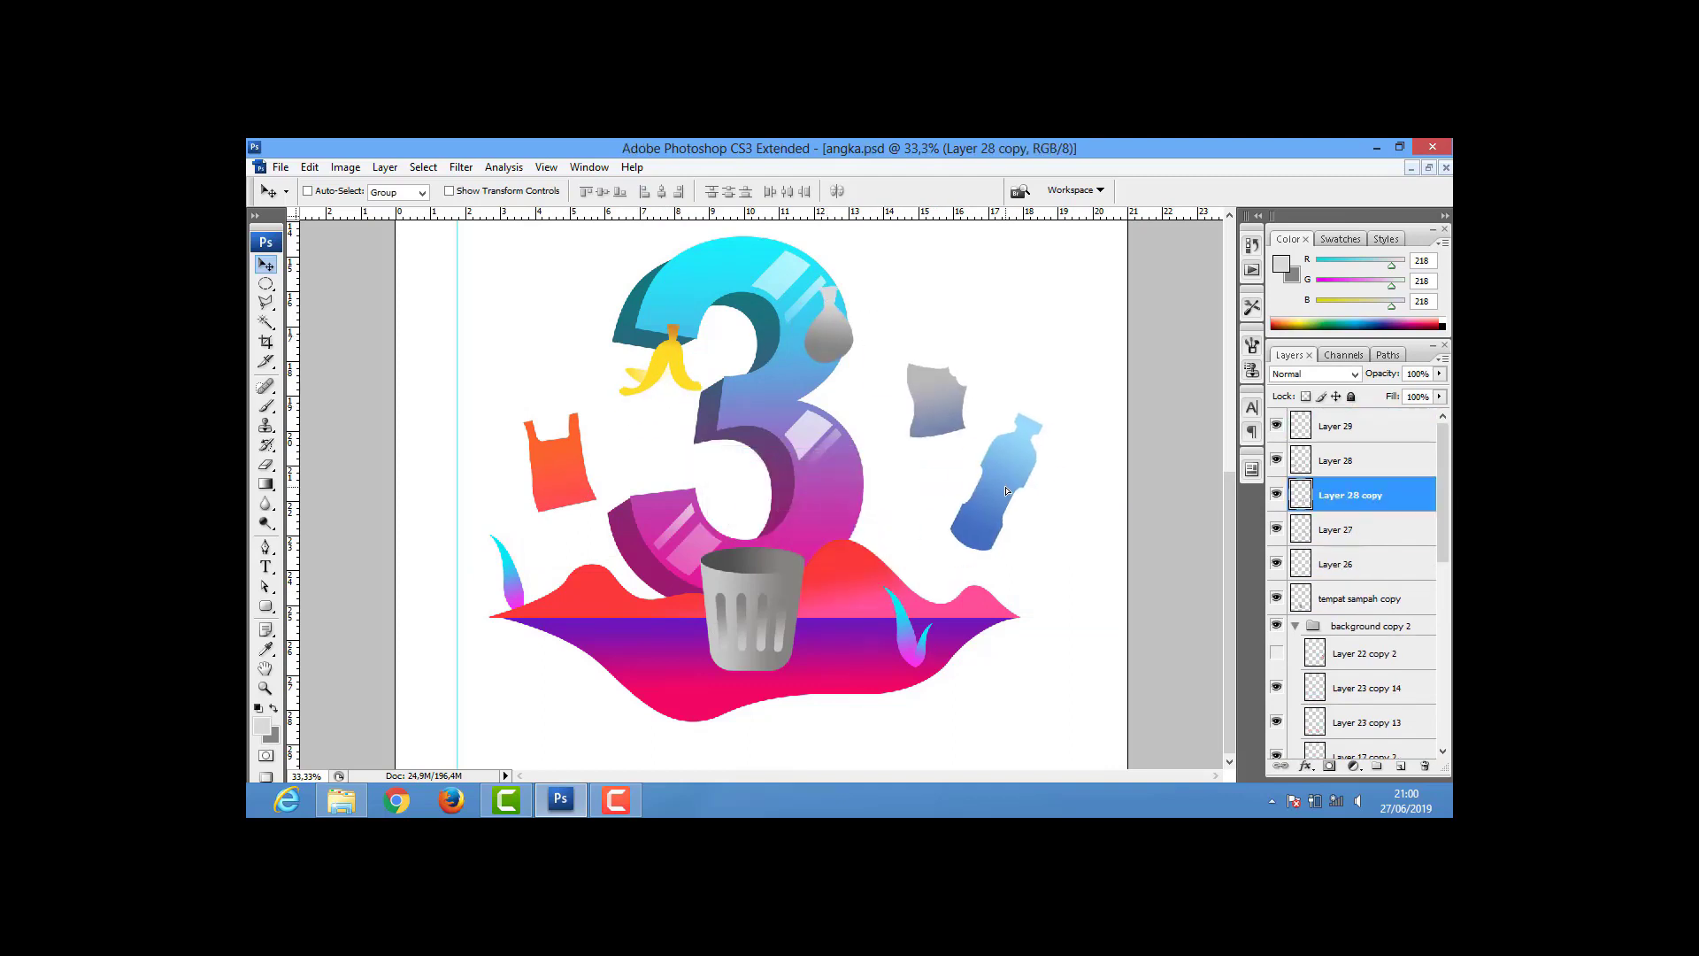
right_click(929, 403)
drag(933, 407, 911, 386)
right_click(993, 459)
click(1044, 467)
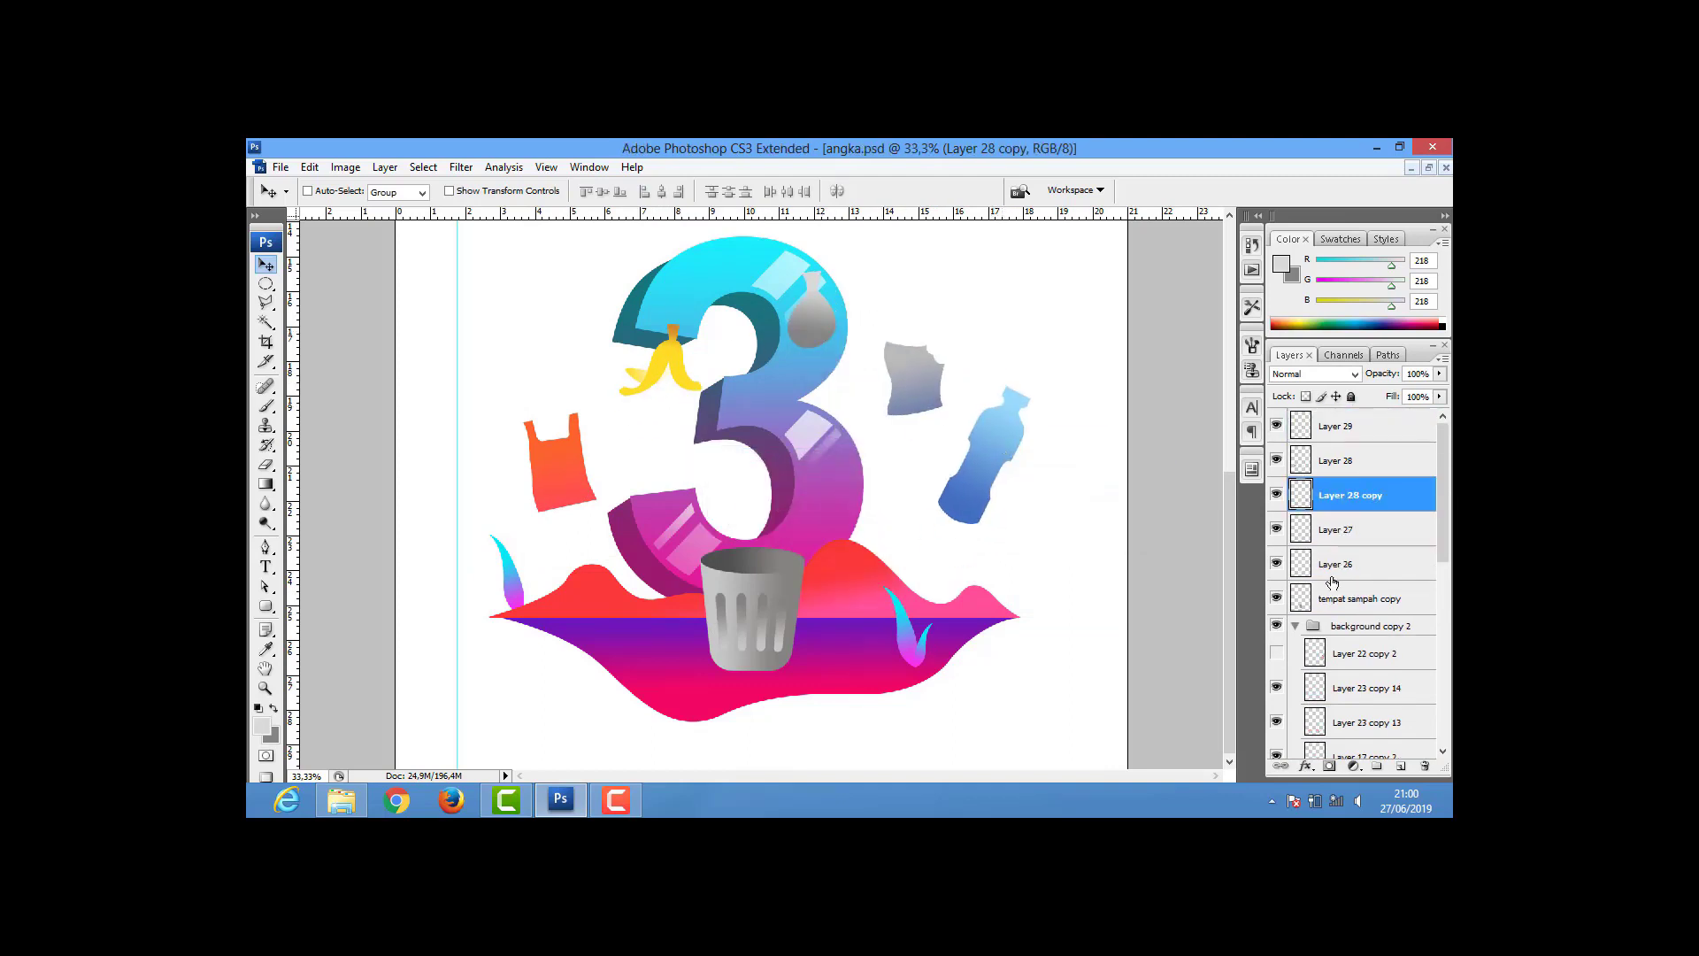
- Add a light grey filled circle around the 3 beneath the trash can layer
click(1310, 605)
click(1401, 767)
key(m)
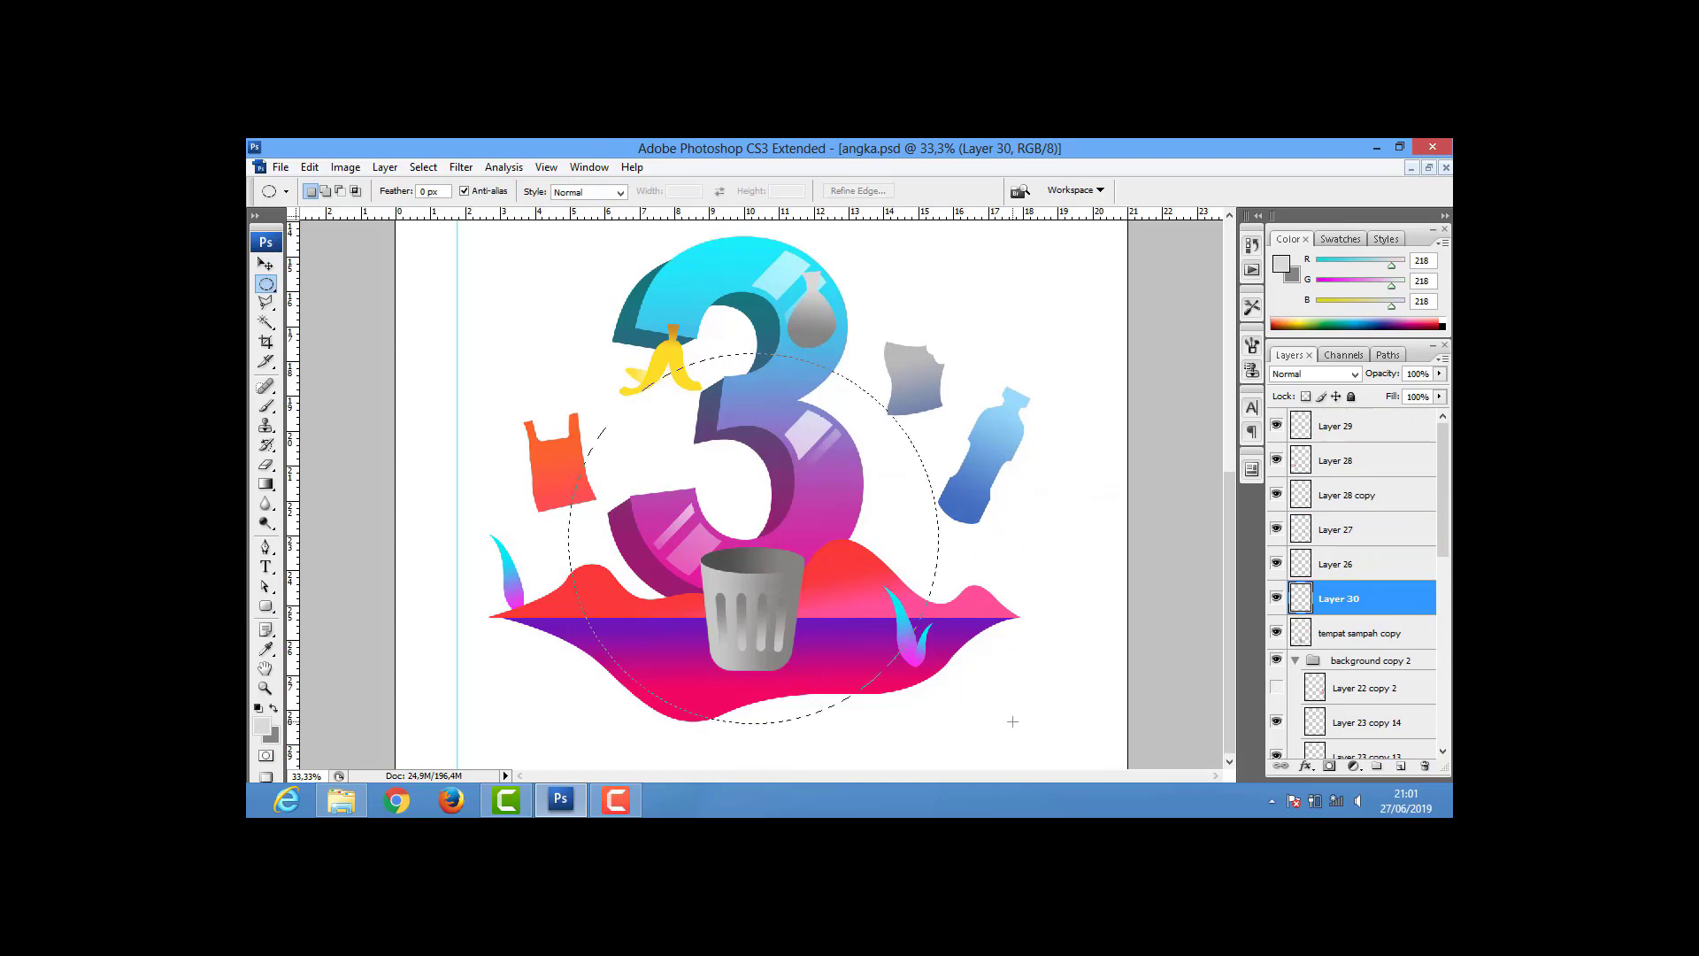
drag(265, 484, 328, 504)
click(713, 523)
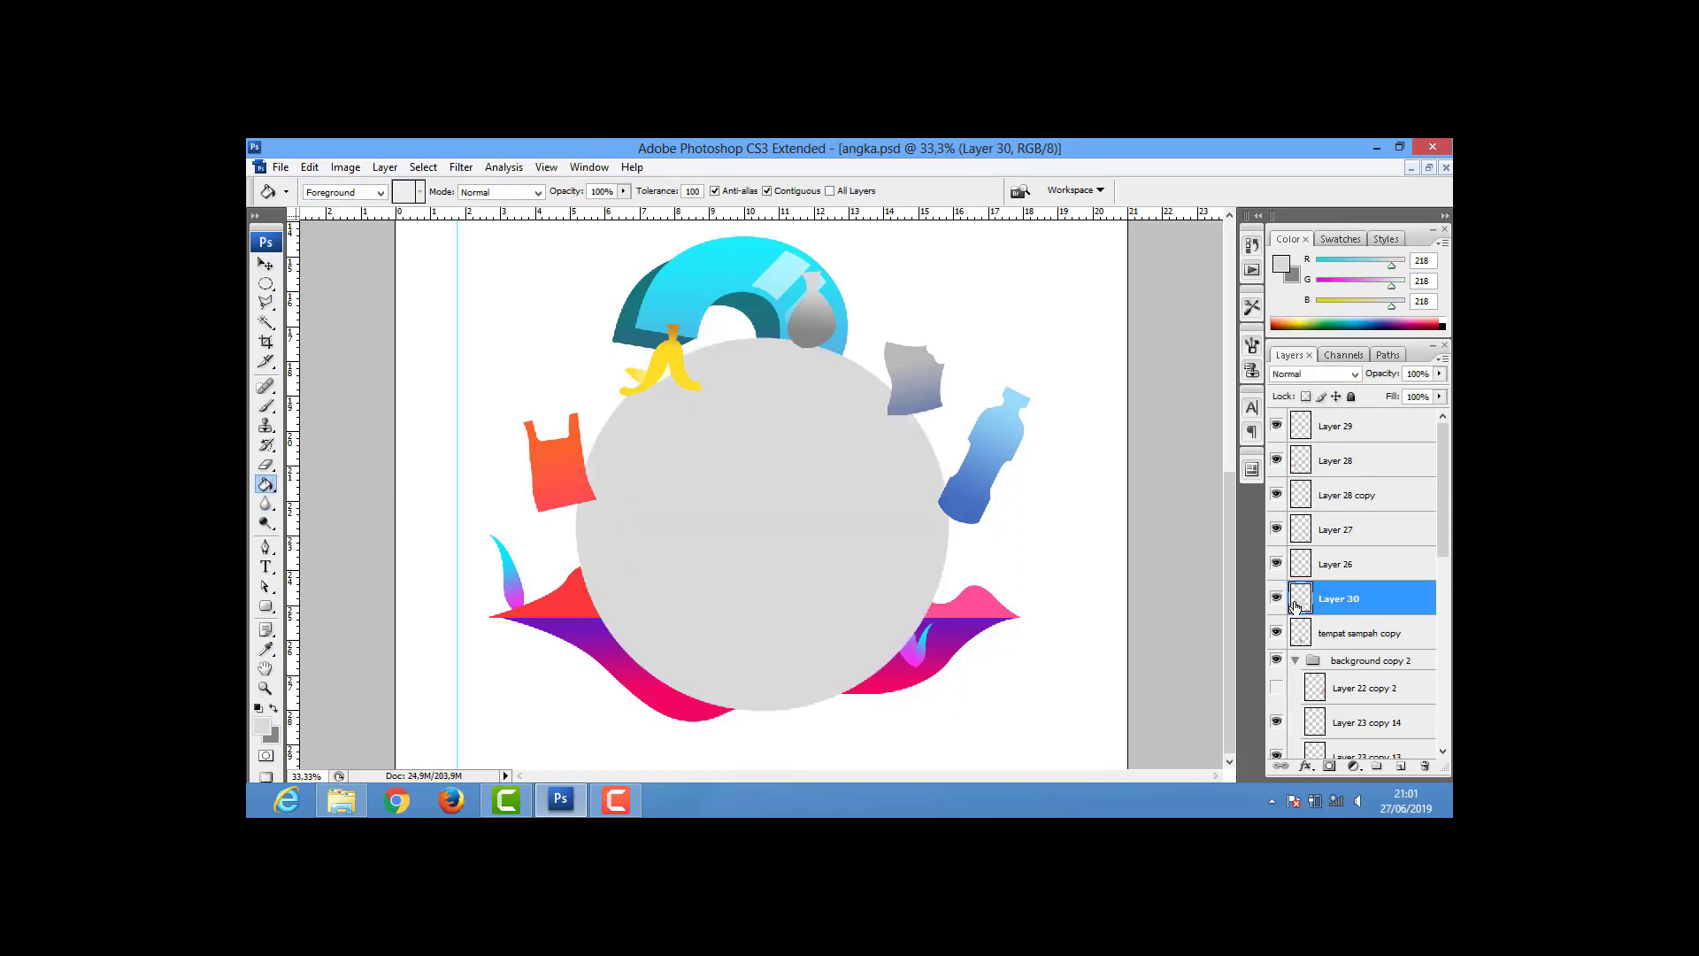
drag(1294, 604, 1302, 641)
double_click(1301, 639)
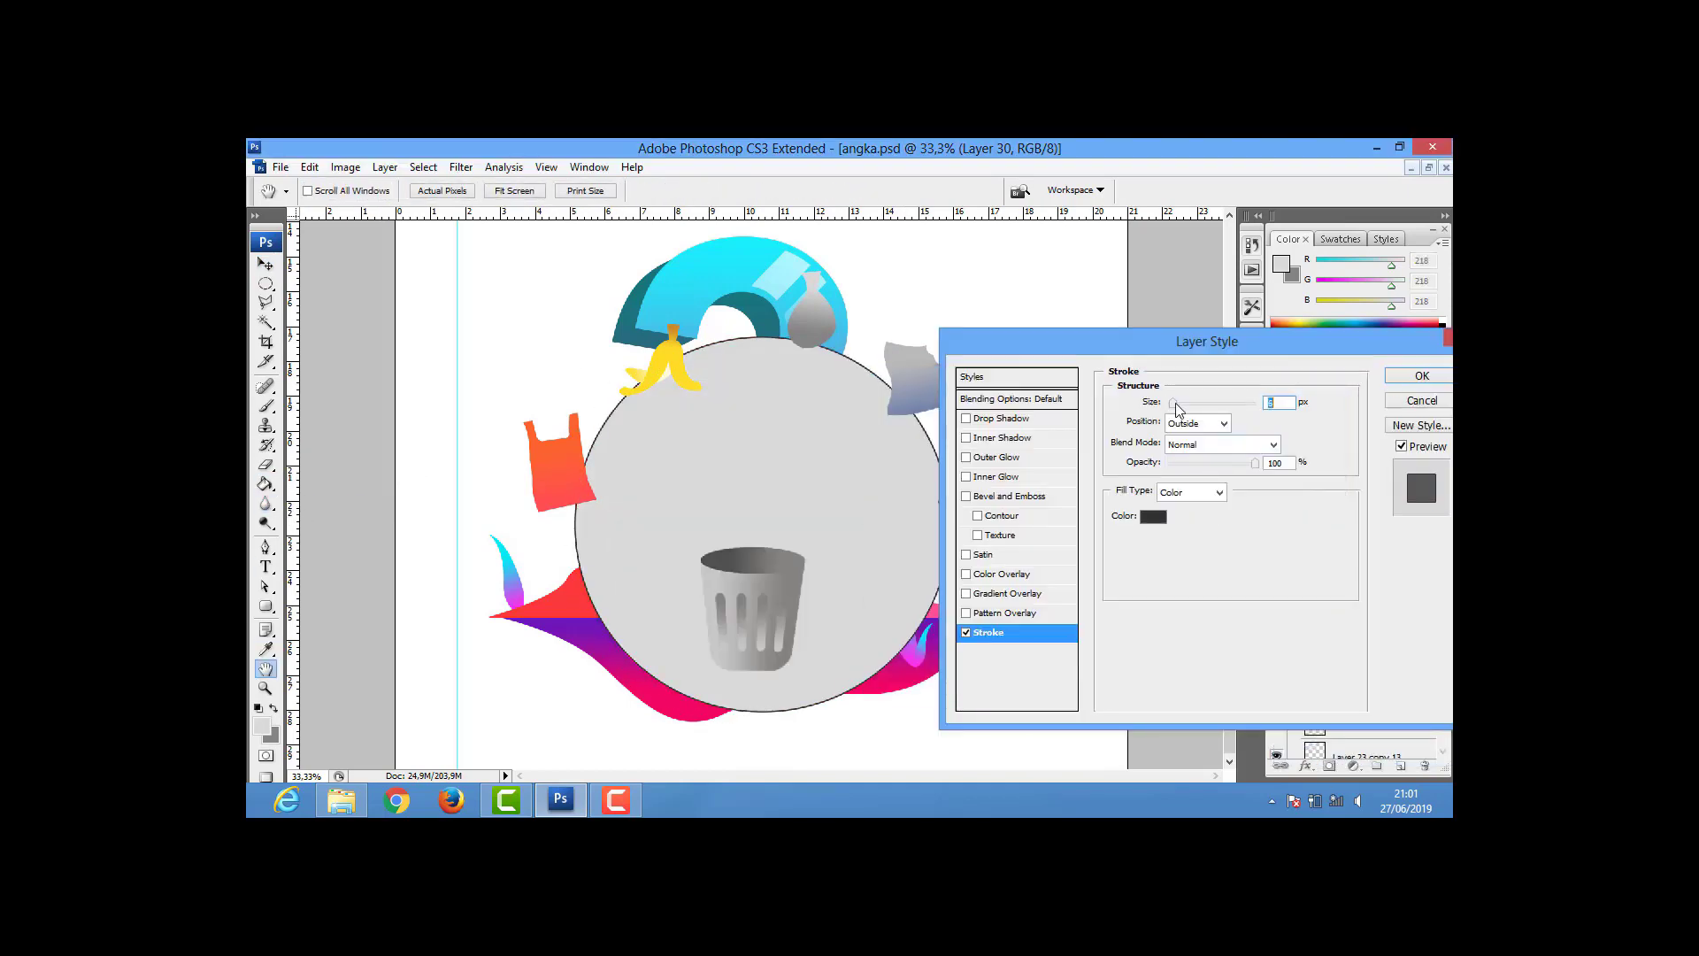
- Apply a thicker dark stroke to the circle, merge it, and shift it up
drag(1178, 409, 1191, 409)
key(Return)
ctrl+click(1303, 670)
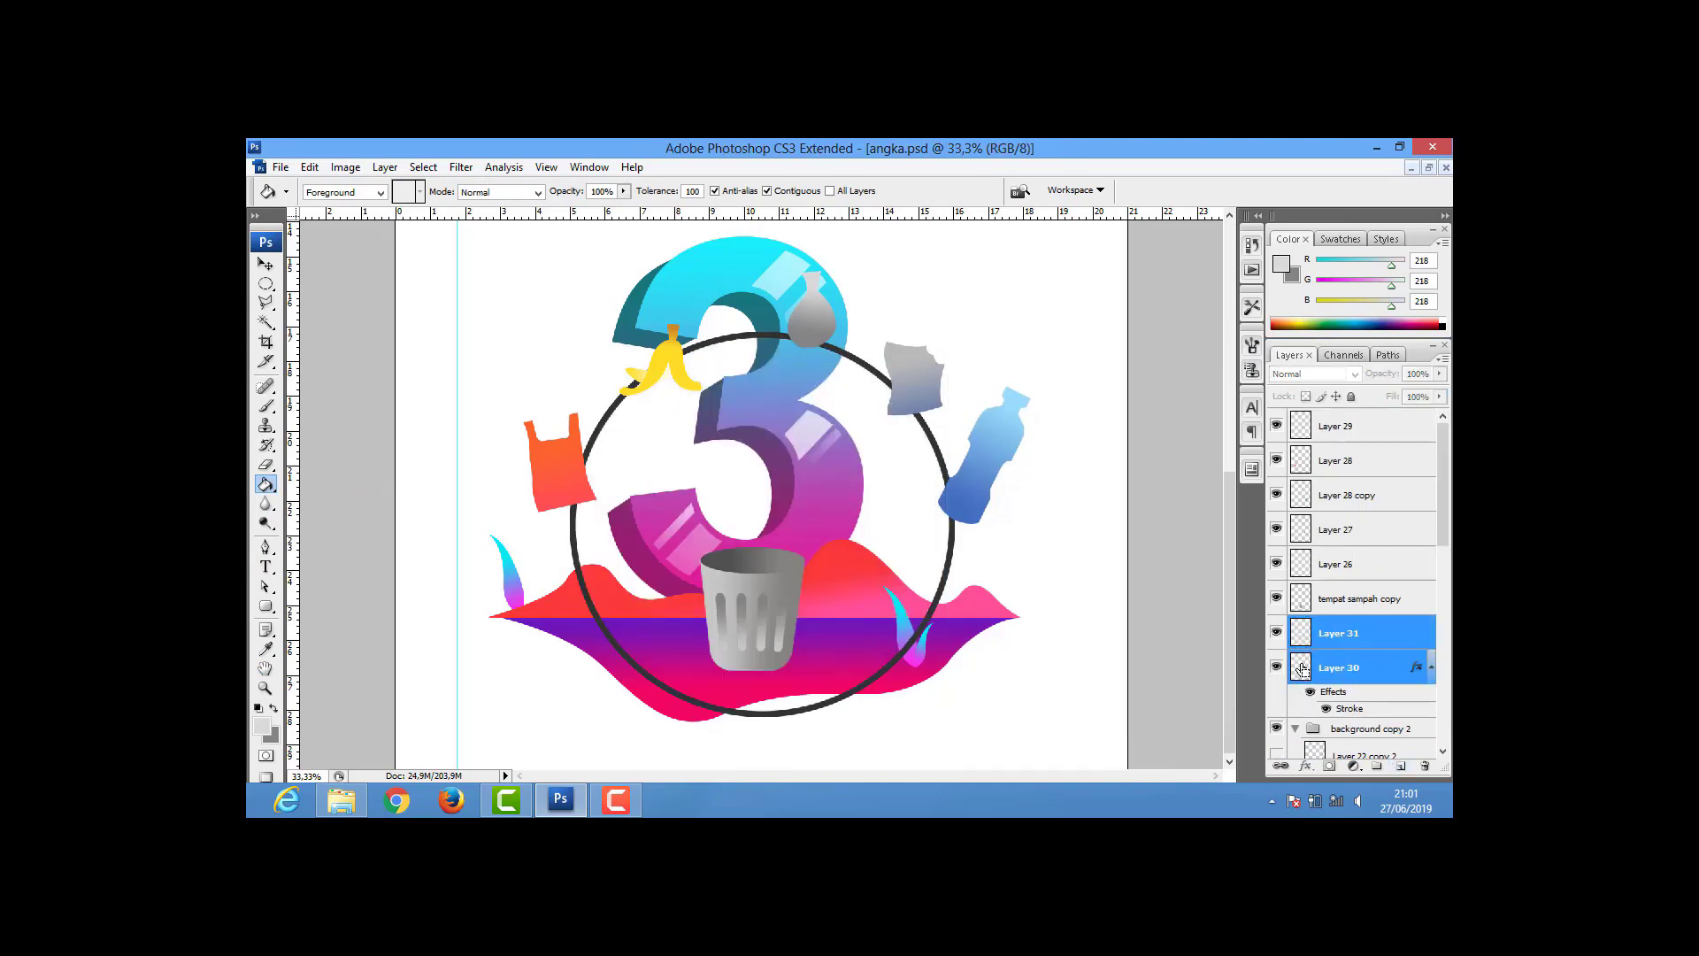
key(ctrl+e)
key(v)
drag(901, 538, 900, 492)
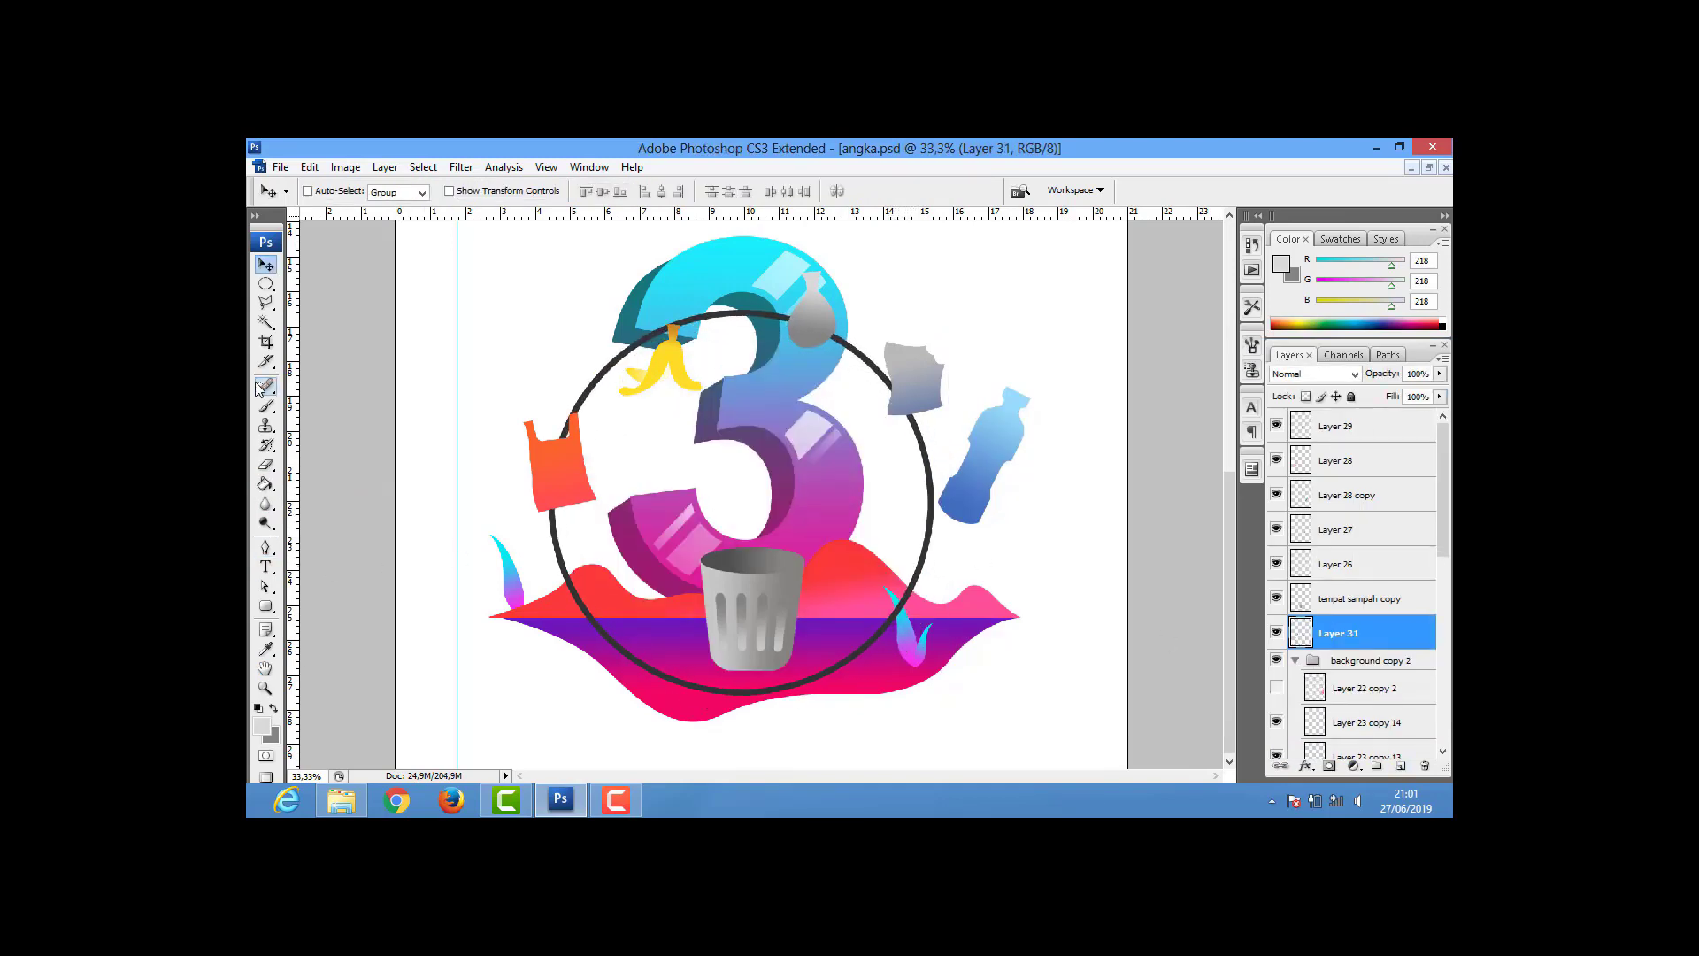
- Erase the ring into a dashed arc and duplicate the dashed circle layer
click(265, 464)
right_click(511, 499)
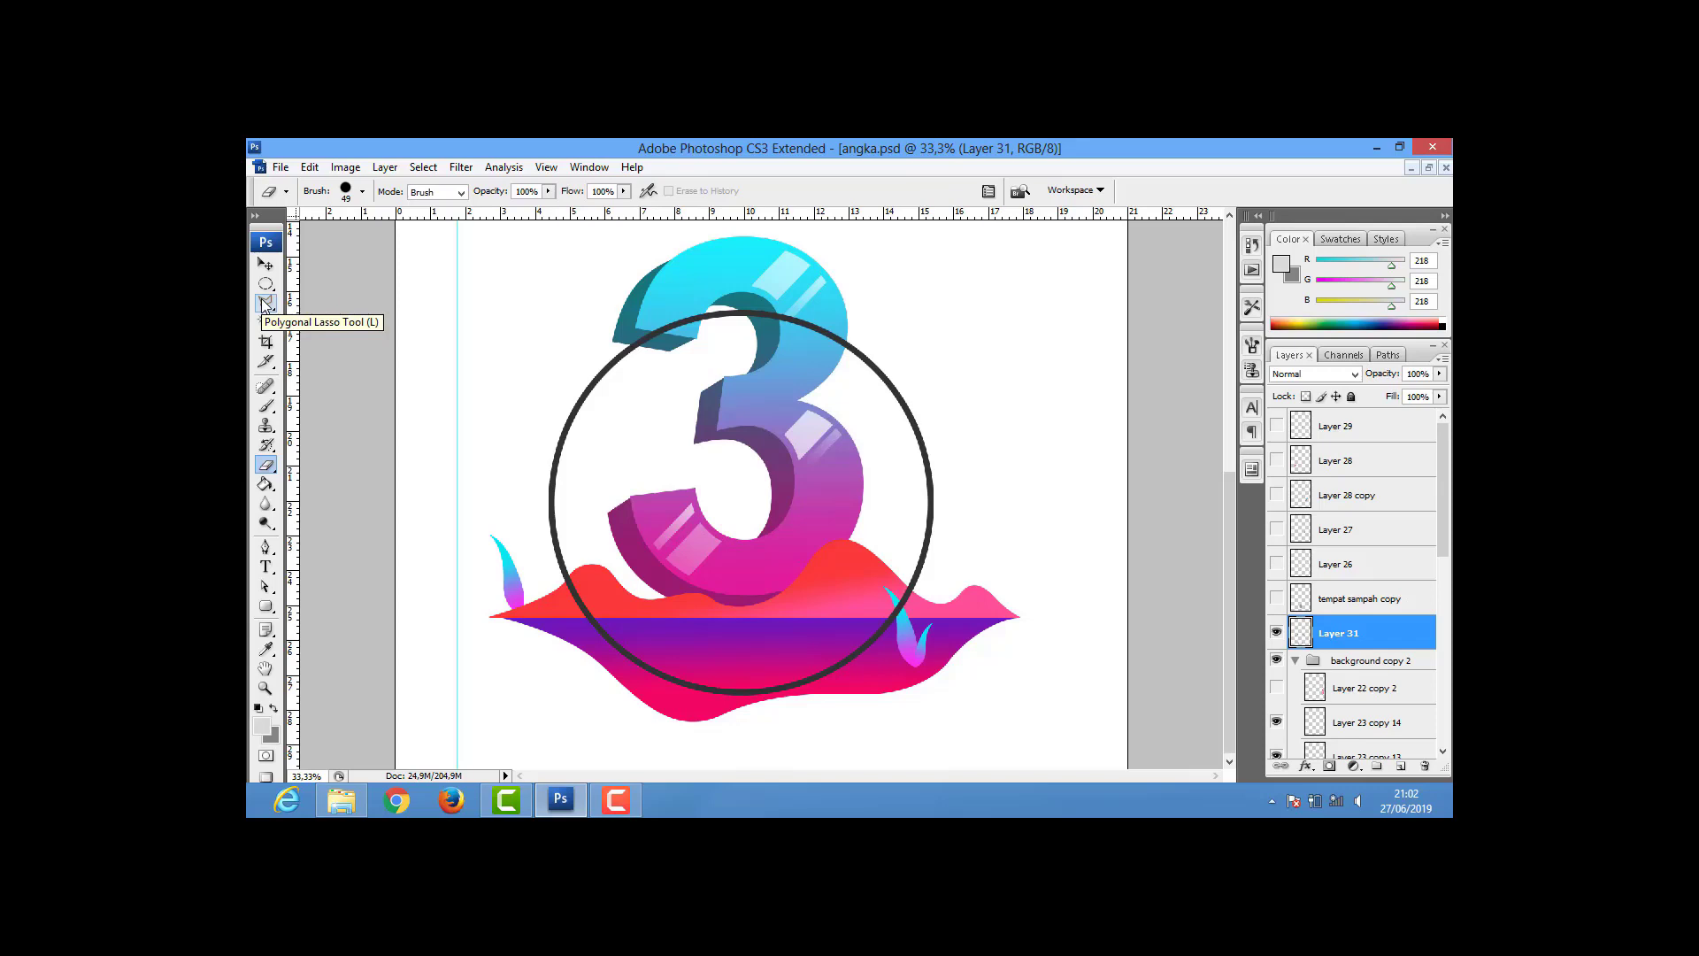
key(m)
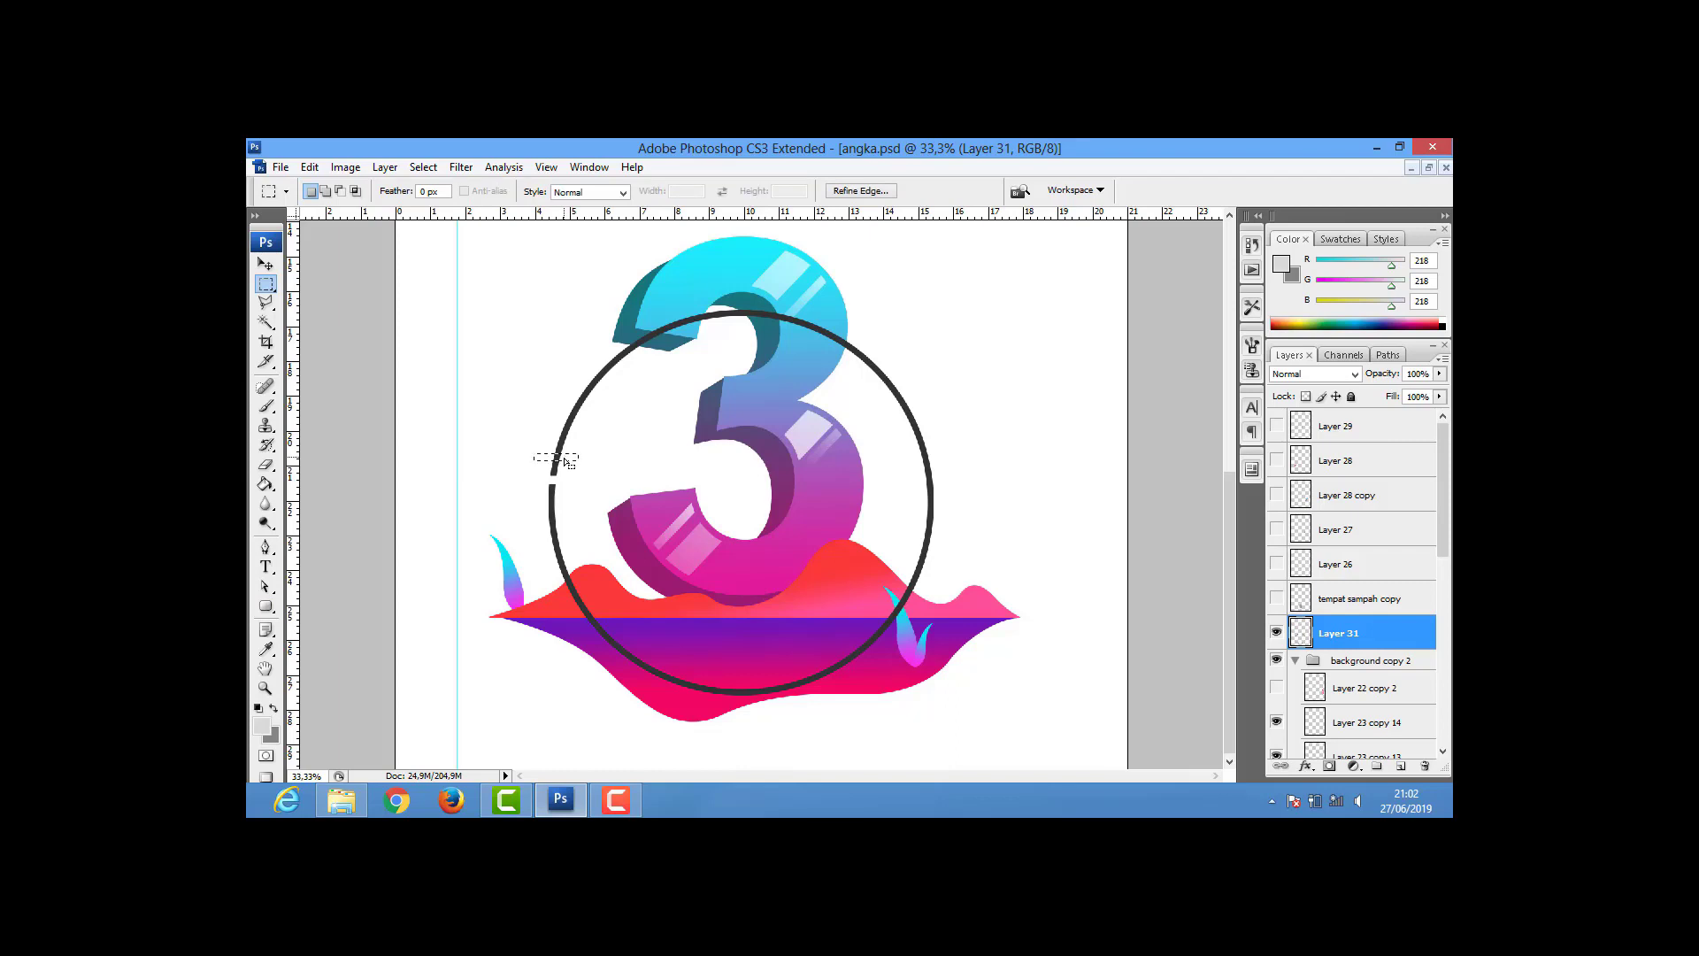
key(e)
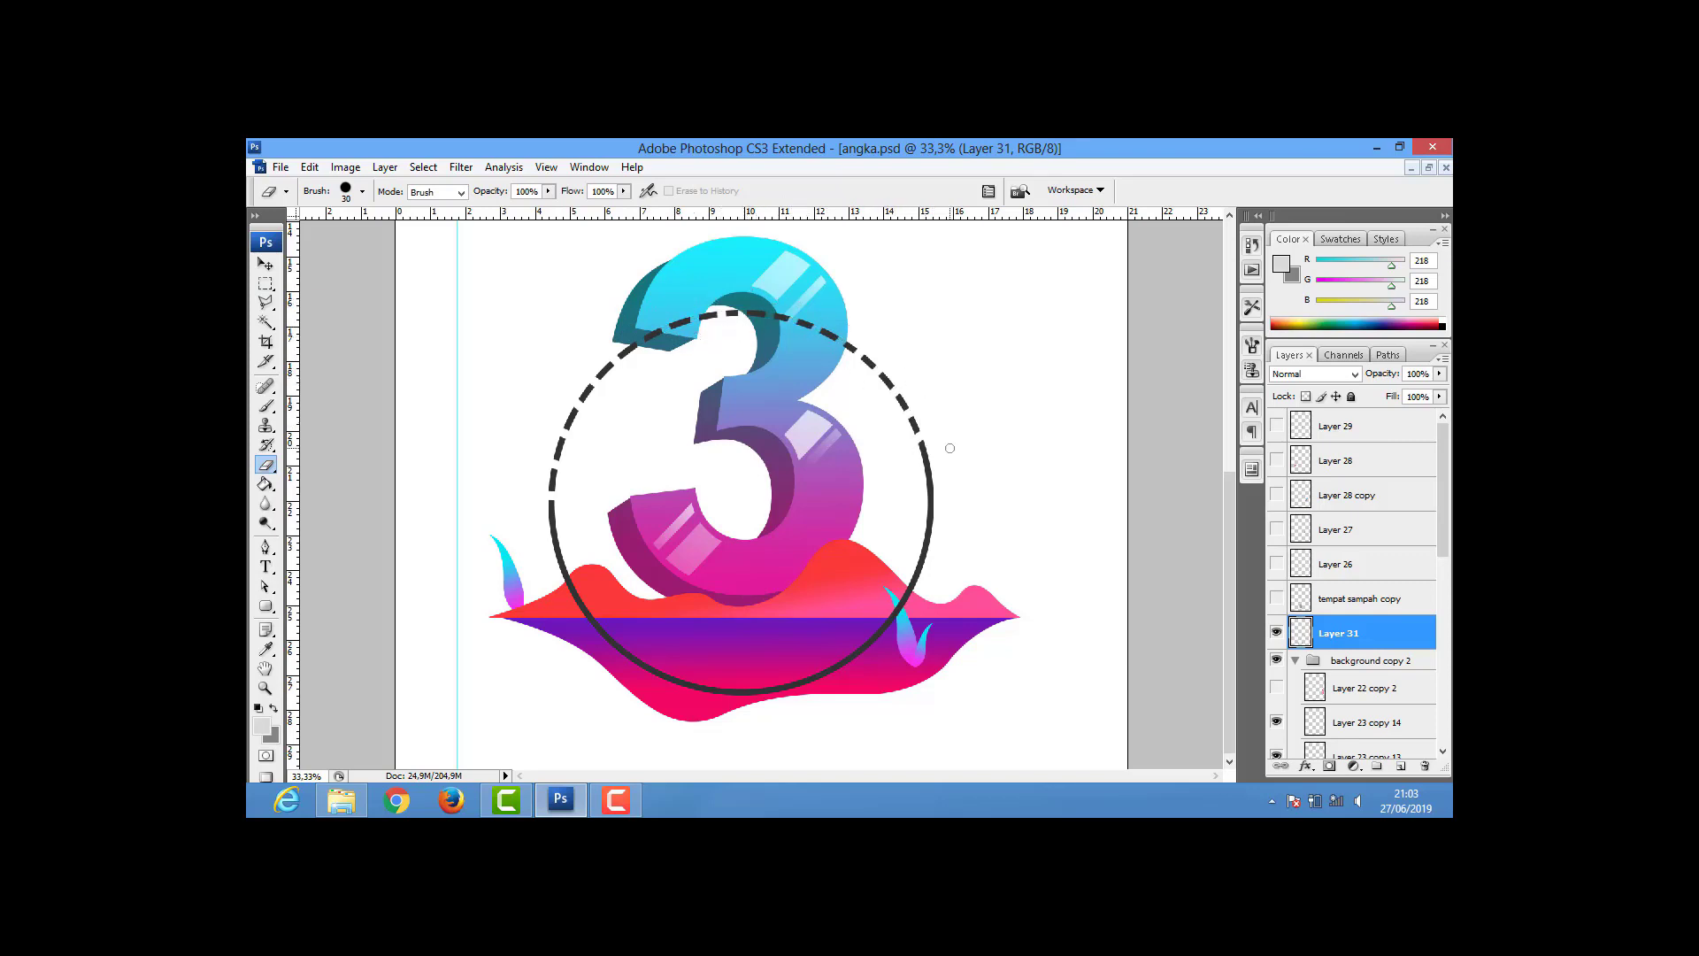
key(ctrl+j)
- Trim the dashed circle to an upper arc, hide the full circle, and show the litter layers
key(m)
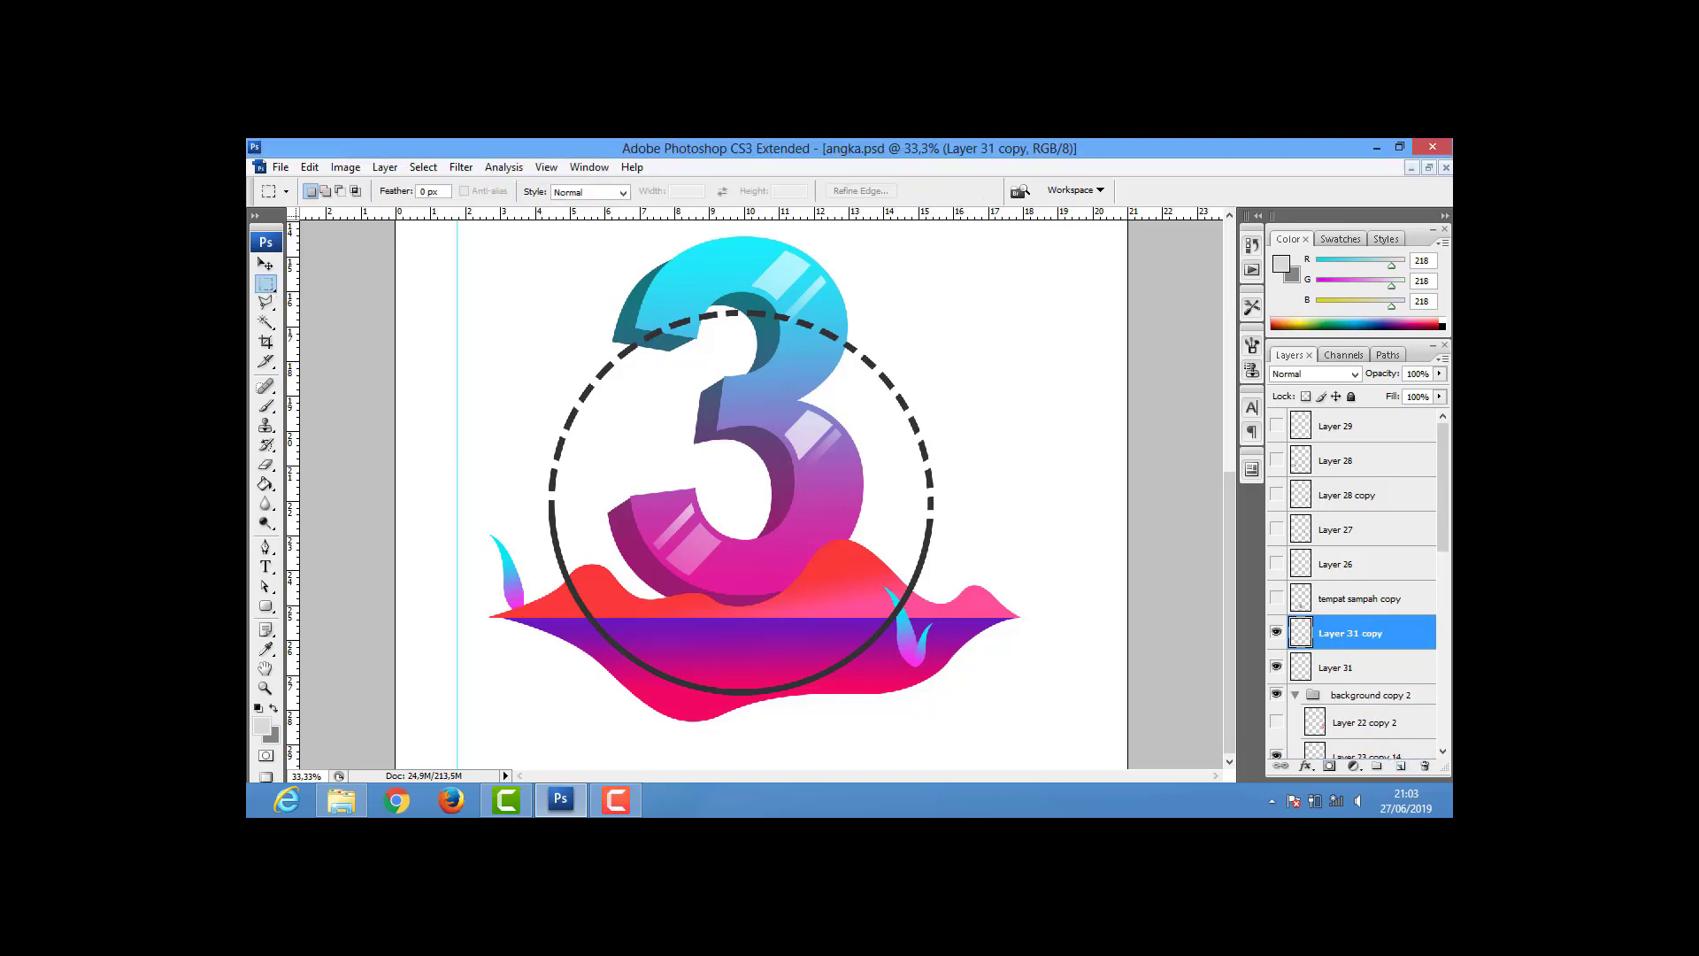
key(Delete)
key(ctrl+d)
click(1276, 668)
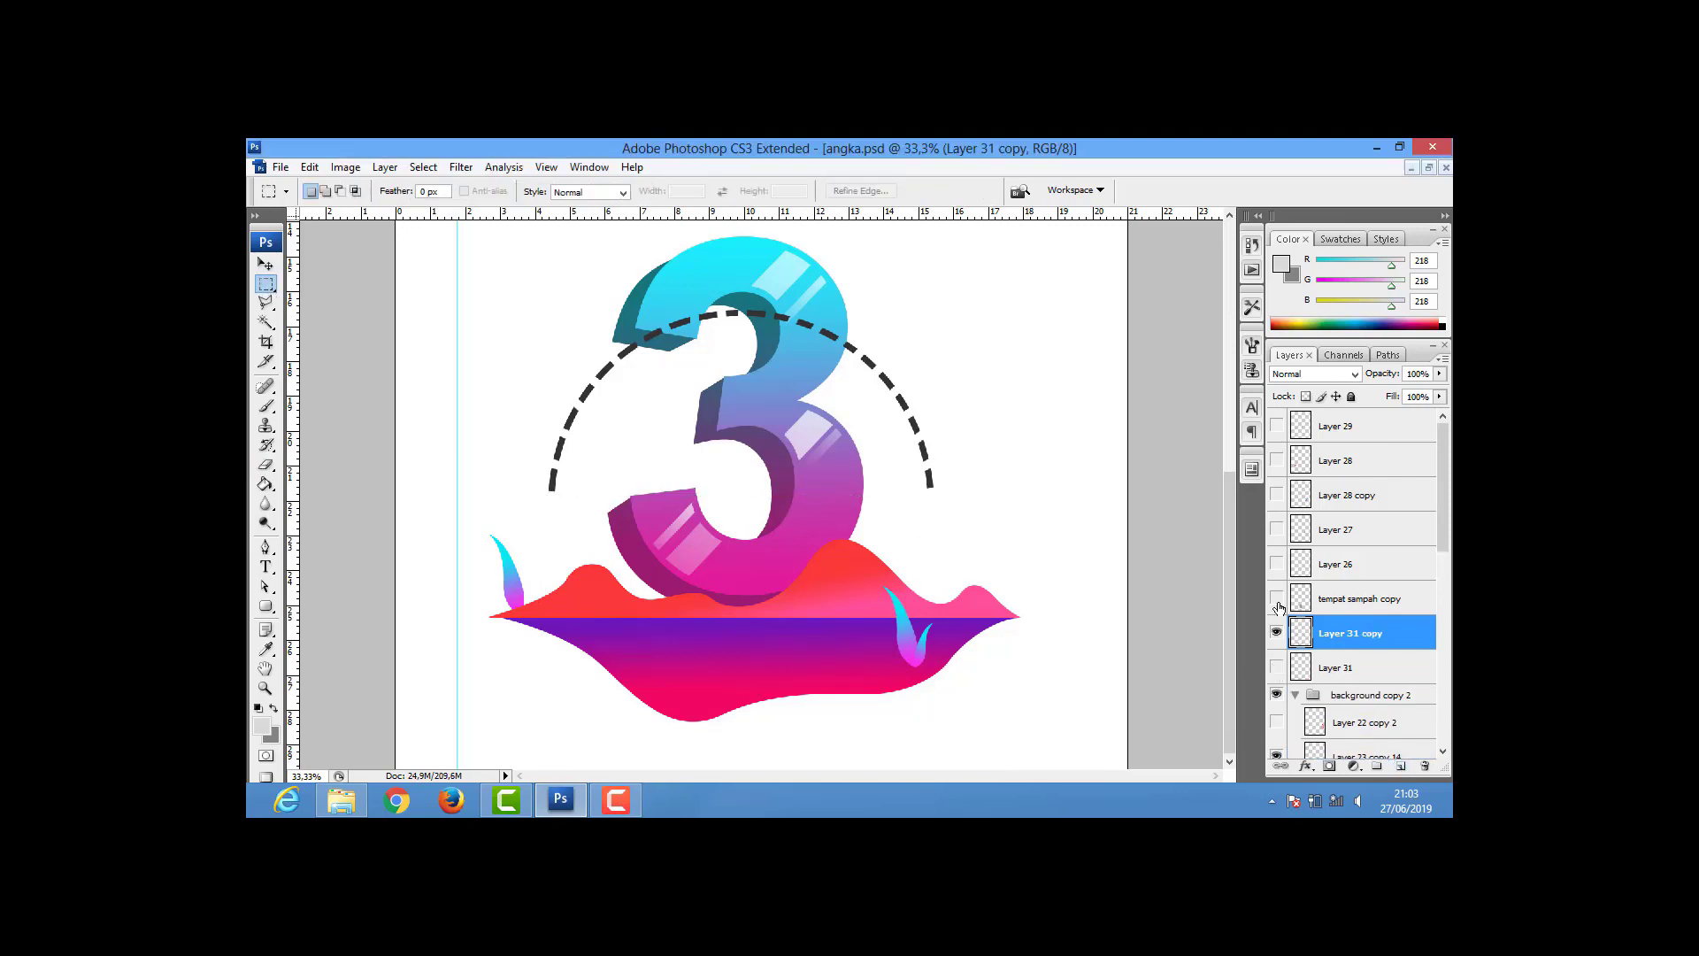
drag(1276, 598, 1276, 426)
- Arrange the litter, bottle and grey sack along the arc and lower the trash can onto the ground
click(265, 264)
drag(558, 464, 536, 474)
drag(673, 354, 637, 345)
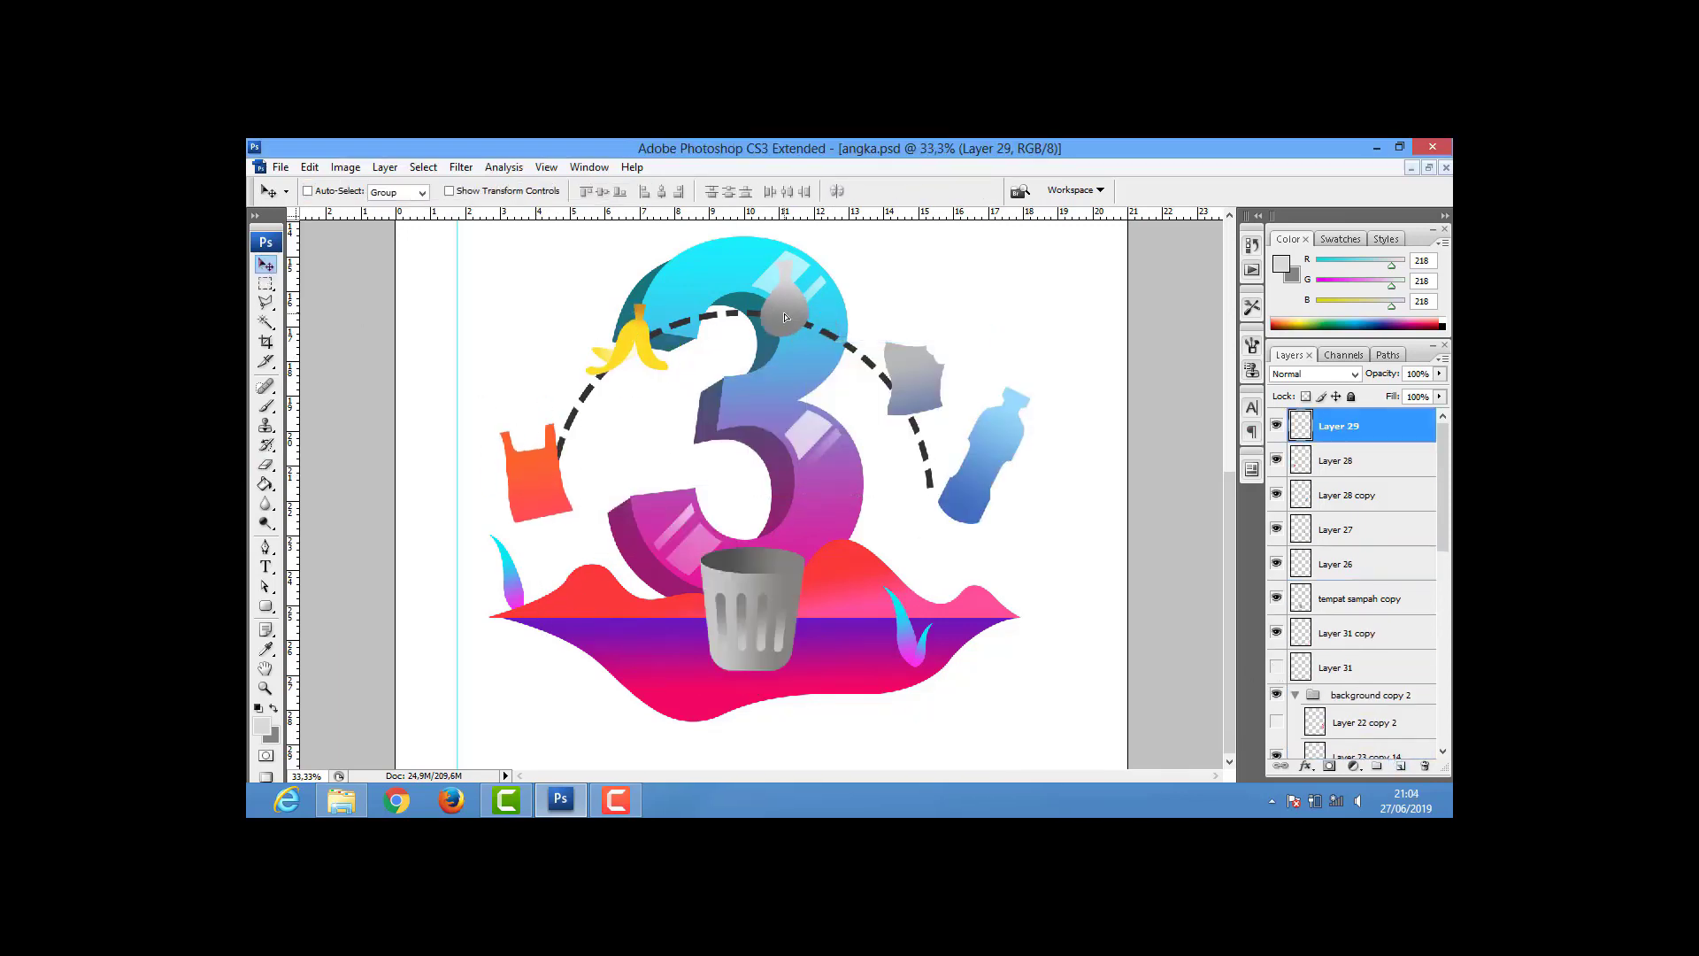
drag(794, 324, 763, 310)
right_click(996, 376)
click(1018, 383)
drag(912, 377, 882, 334)
right_click(998, 448)
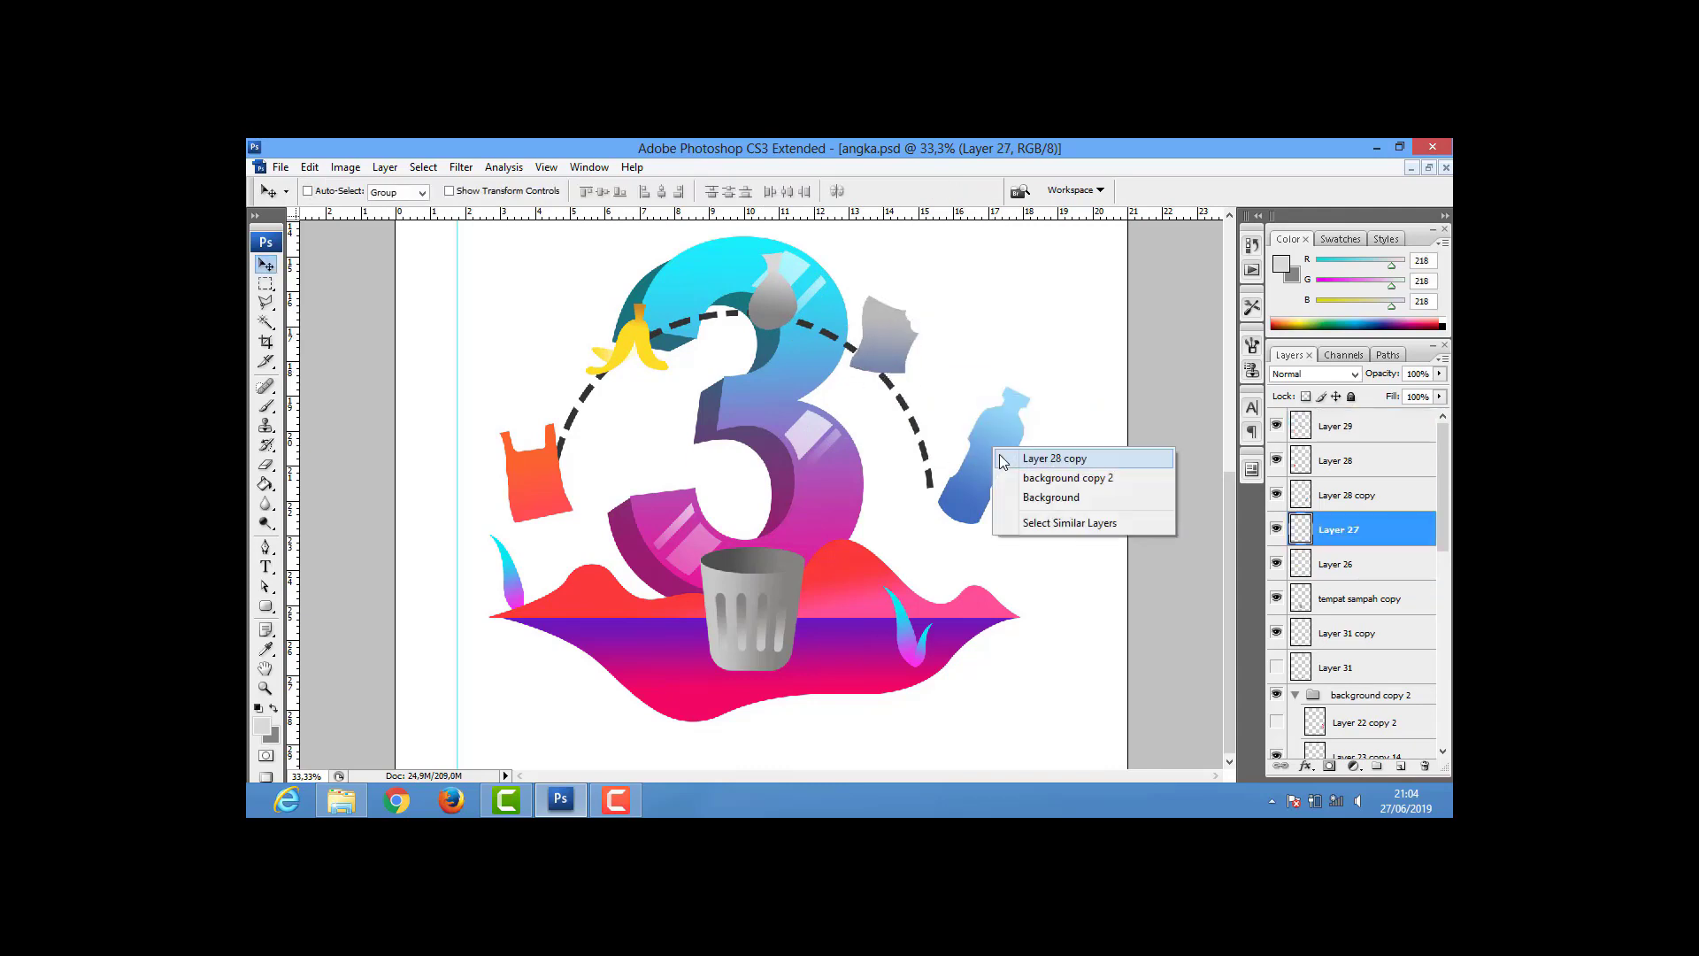
click(1022, 455)
drag(982, 450, 941, 456)
drag(755, 611, 769, 636)
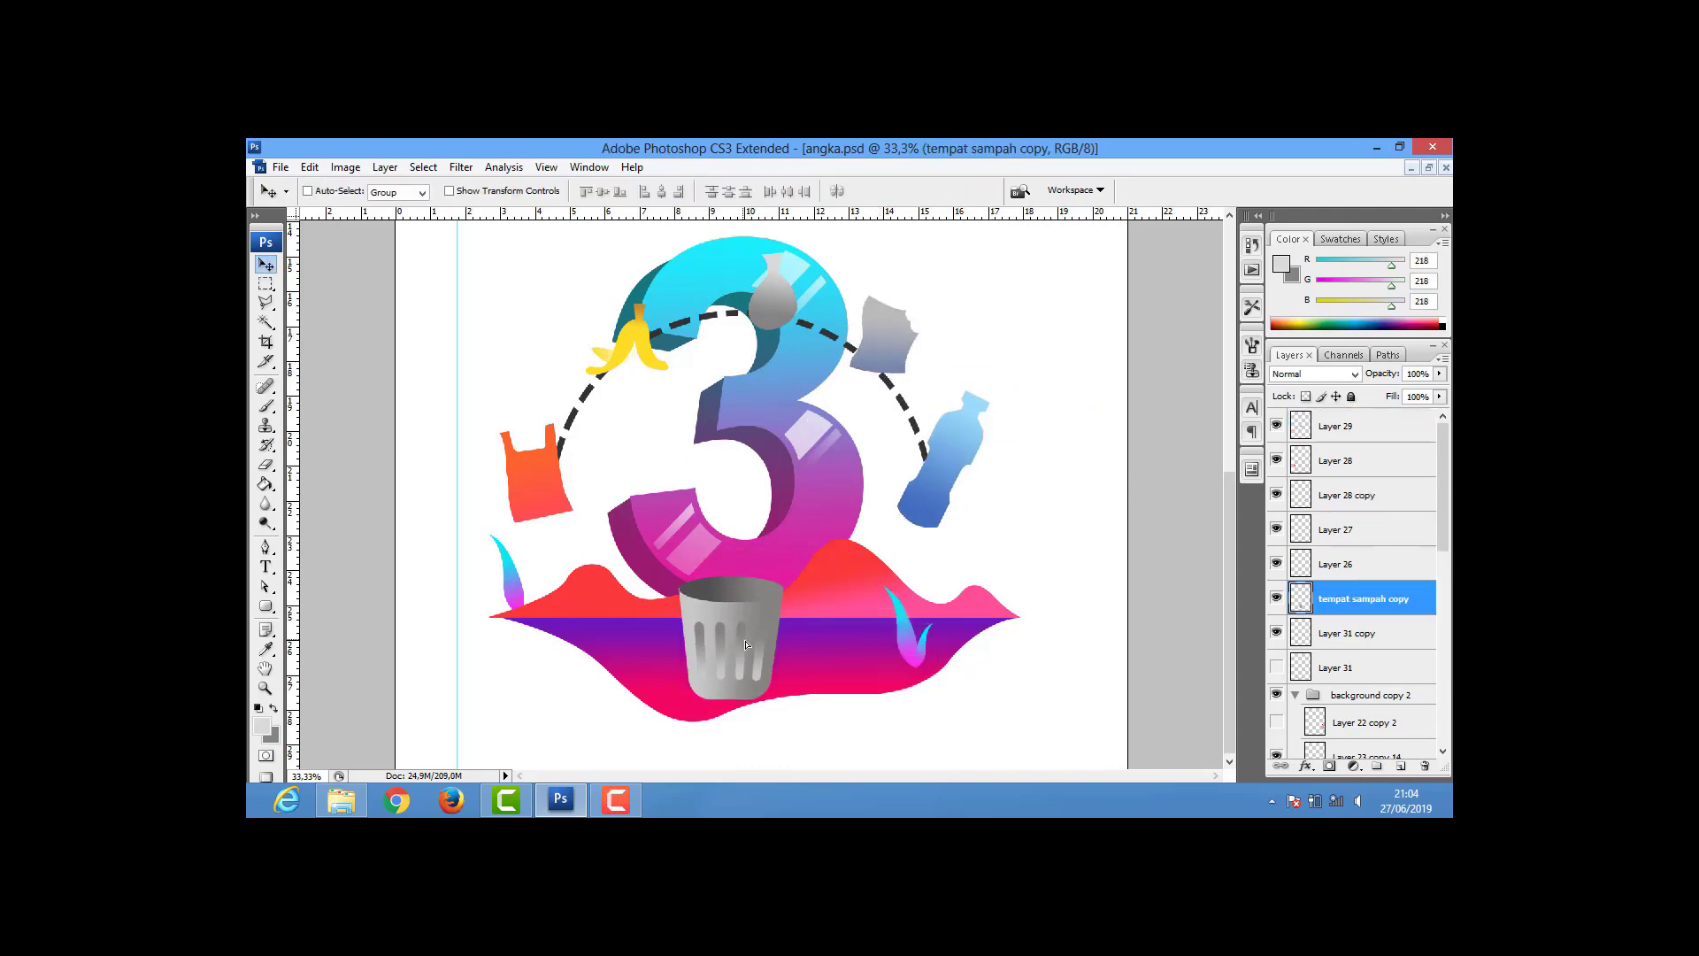
key(ctrl+minus)
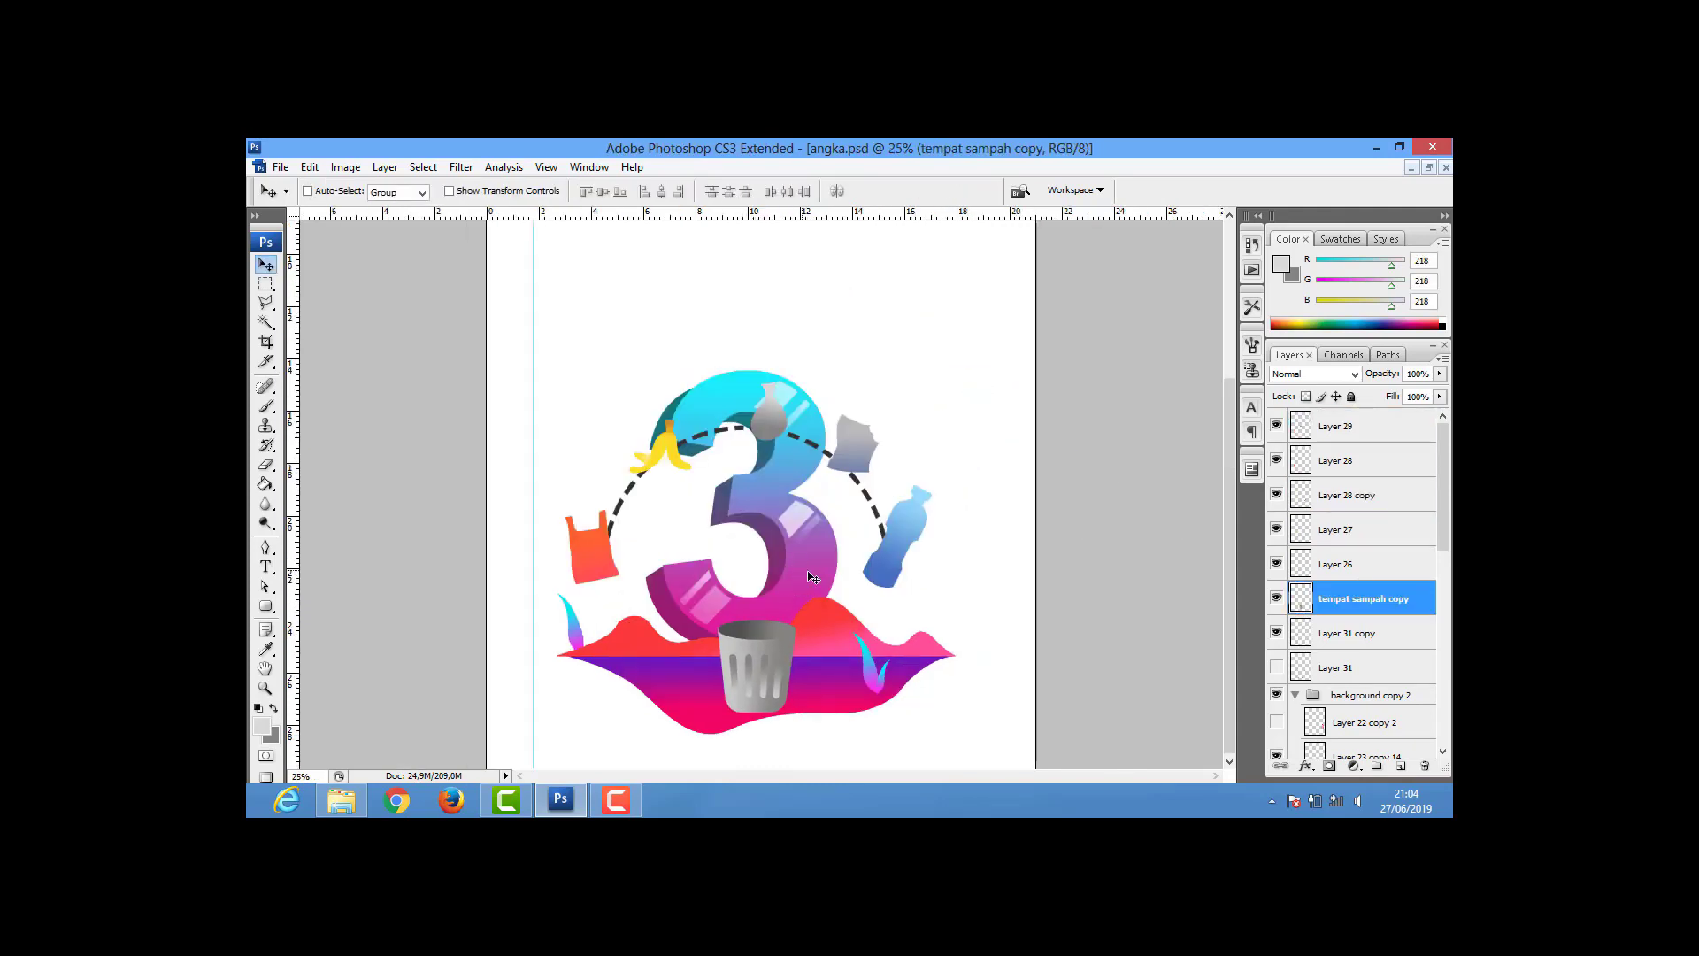
- Fill the top wave layer Layer 17 copy 2 with an orange gradient
ctrl+click(821, 627)
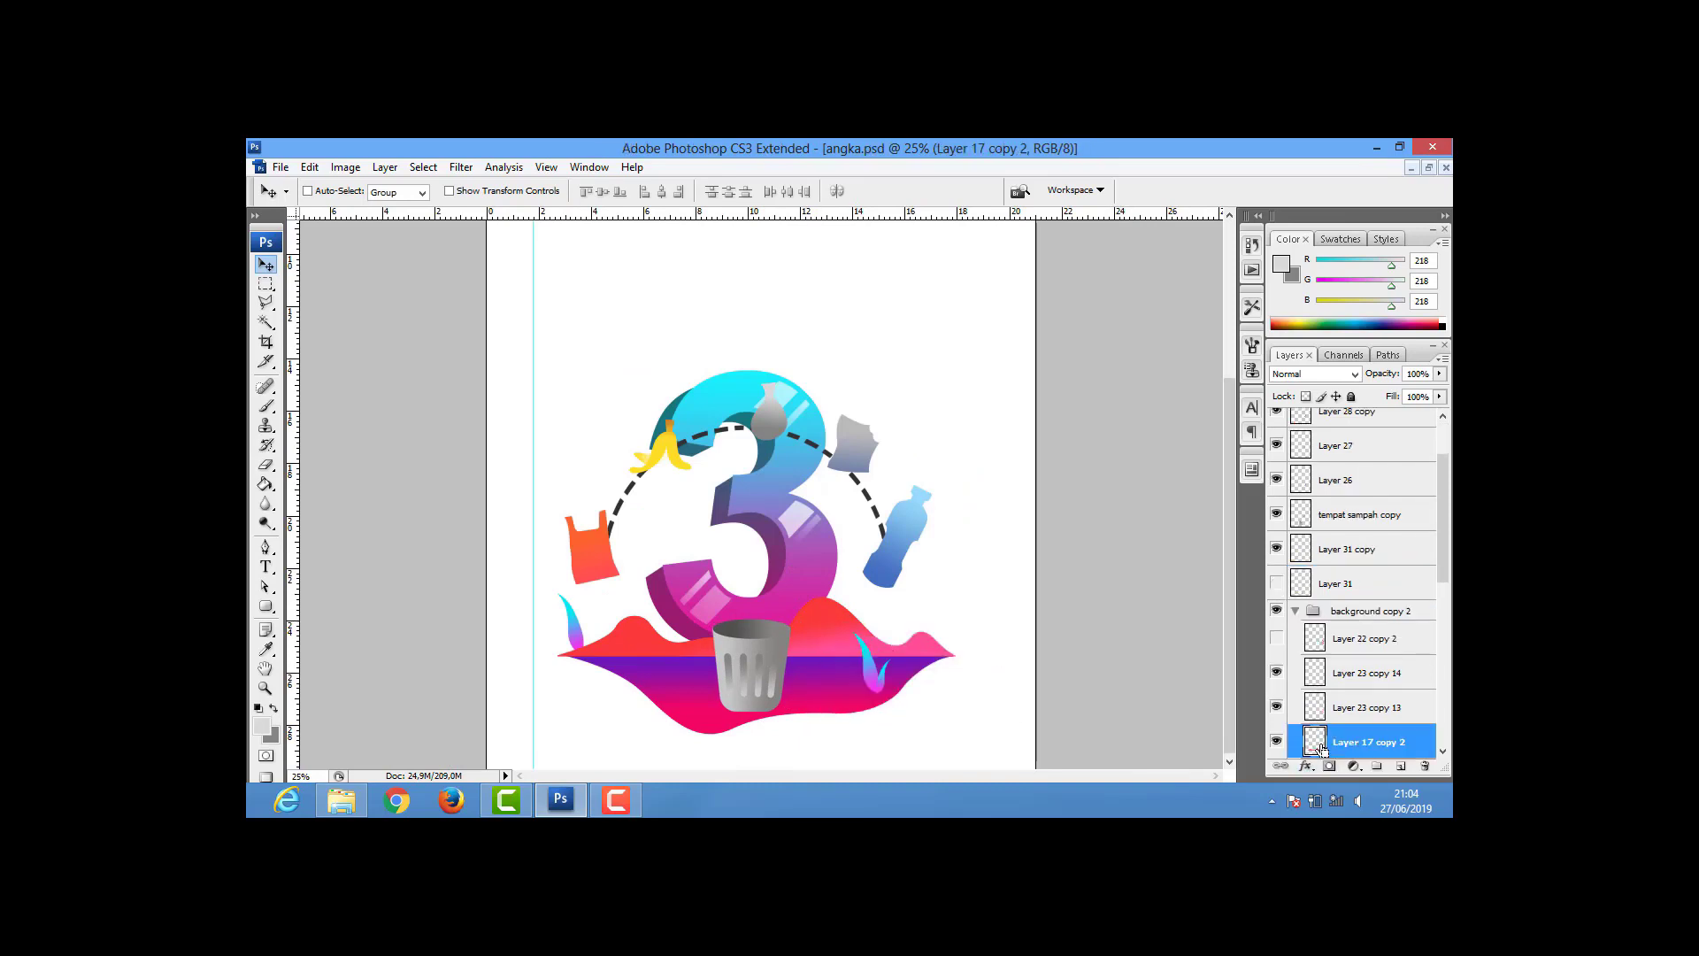
ctrl+click(1314, 741)
click(266, 649)
click(262, 726)
click(1048, 449)
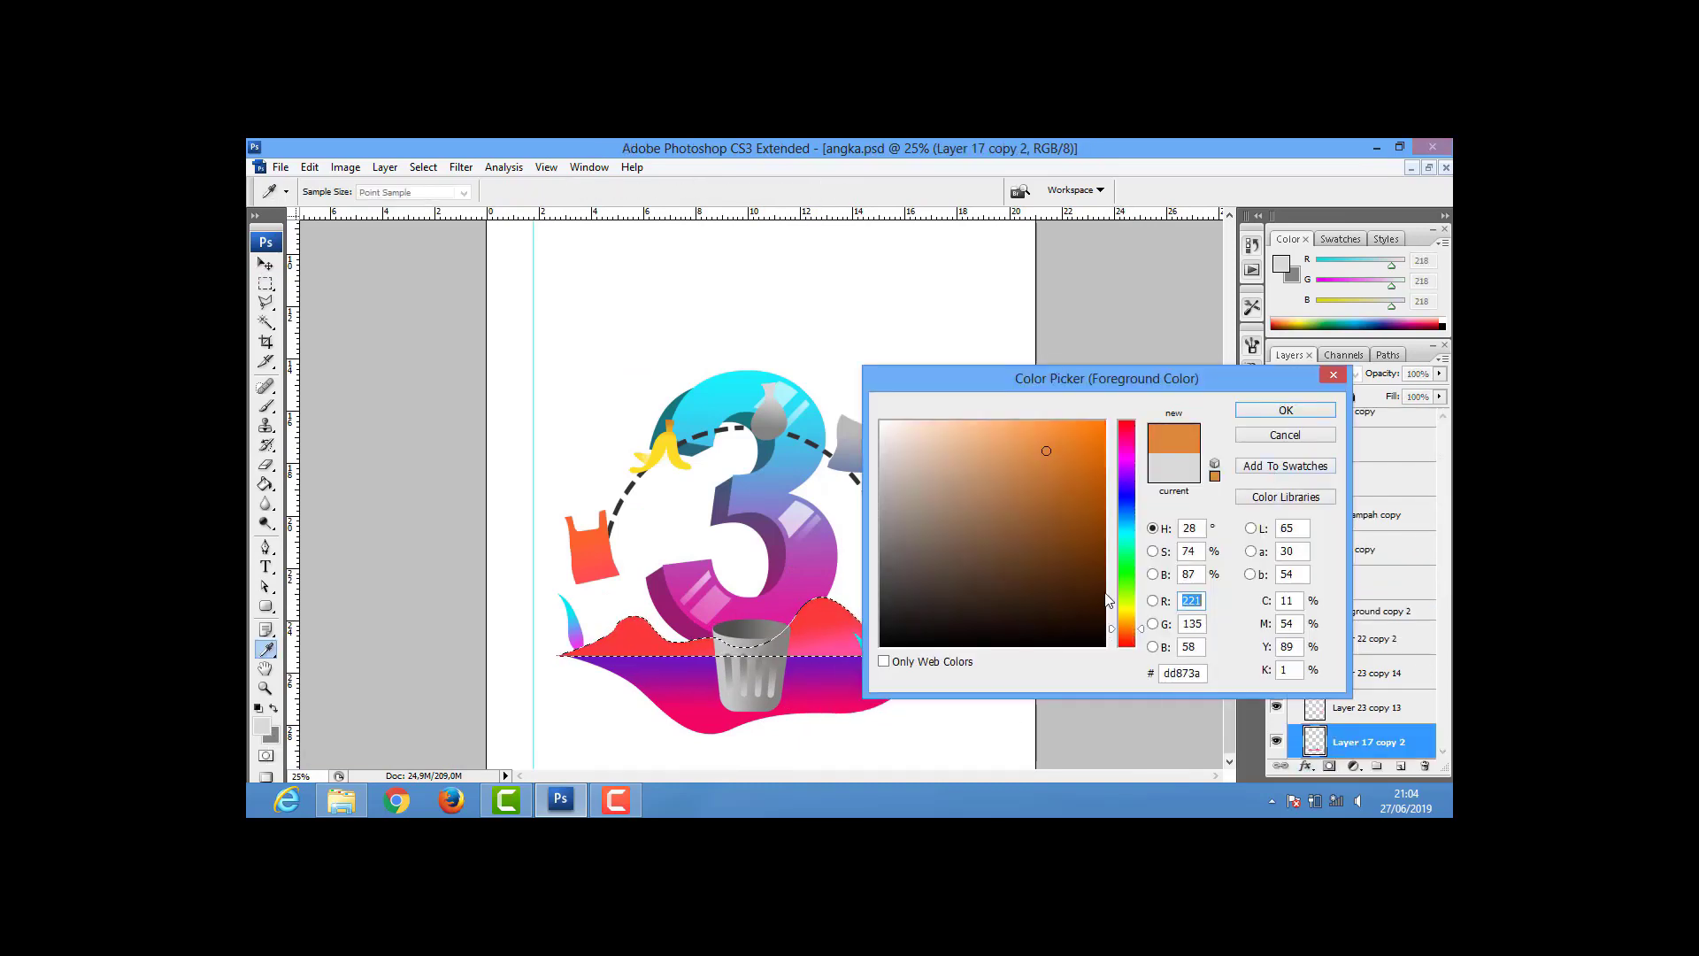
click(1285, 410)
click(265, 484)
drag(773, 611, 776, 655)
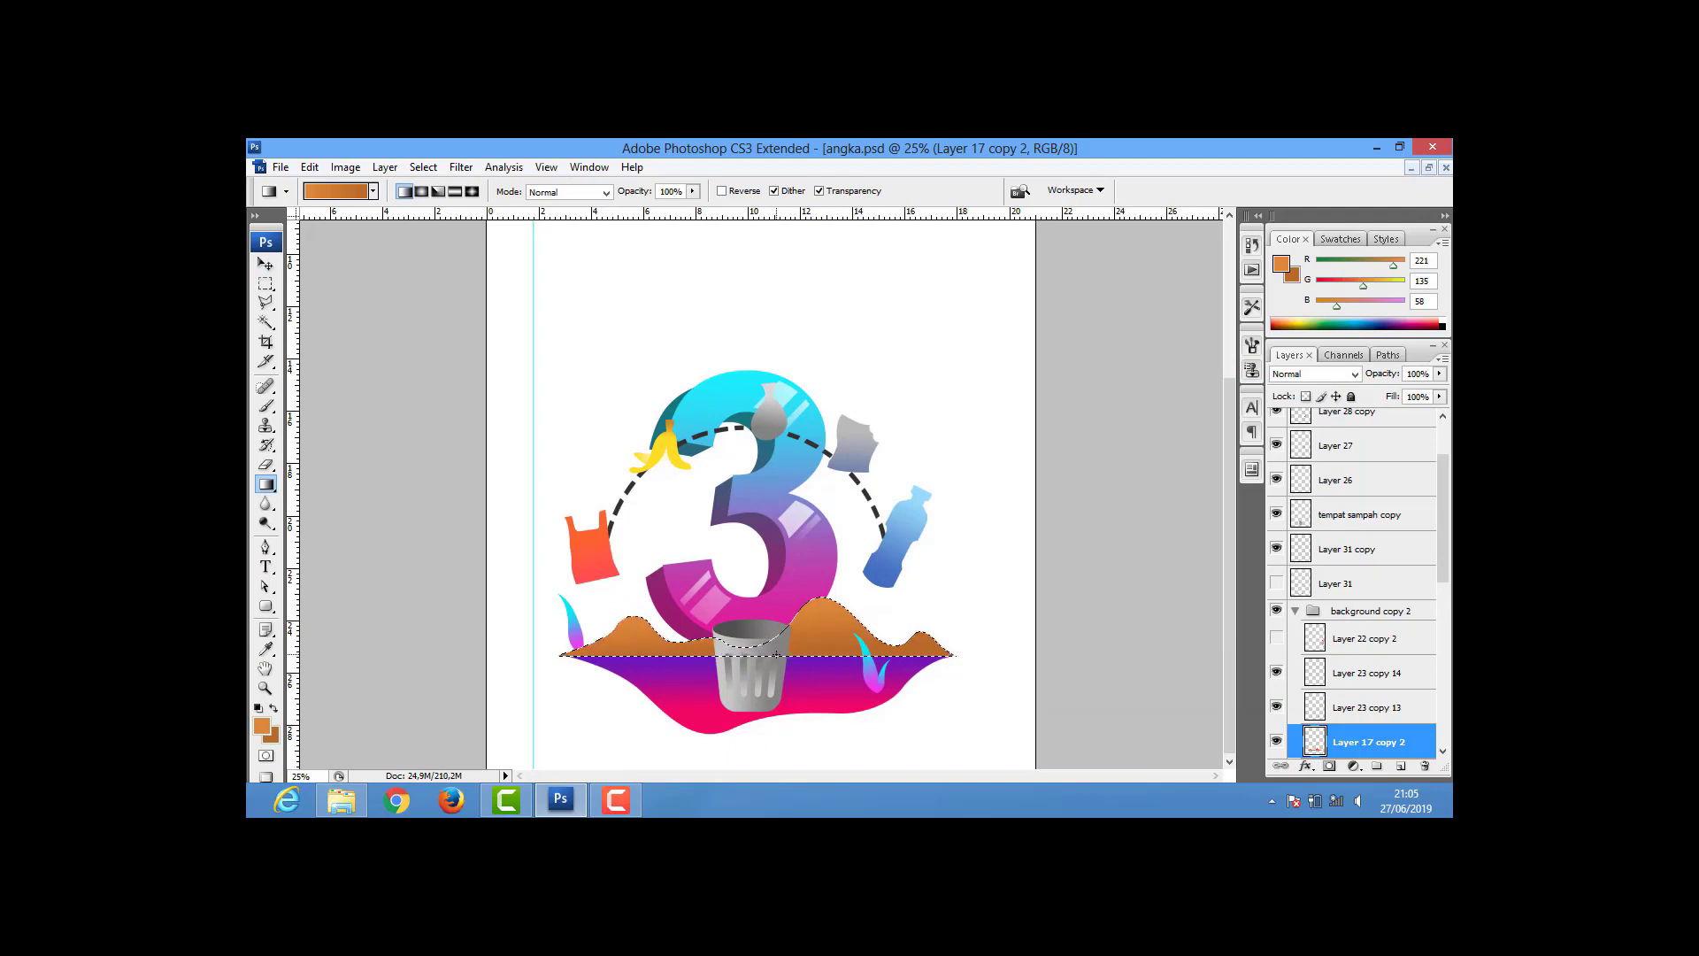
- Fill the lower wave Layer 18 copy 2 with a medium-to-dark brown gradient
scroll(1277, 670, down, 5)
click(1276, 638)
click(1276, 639)
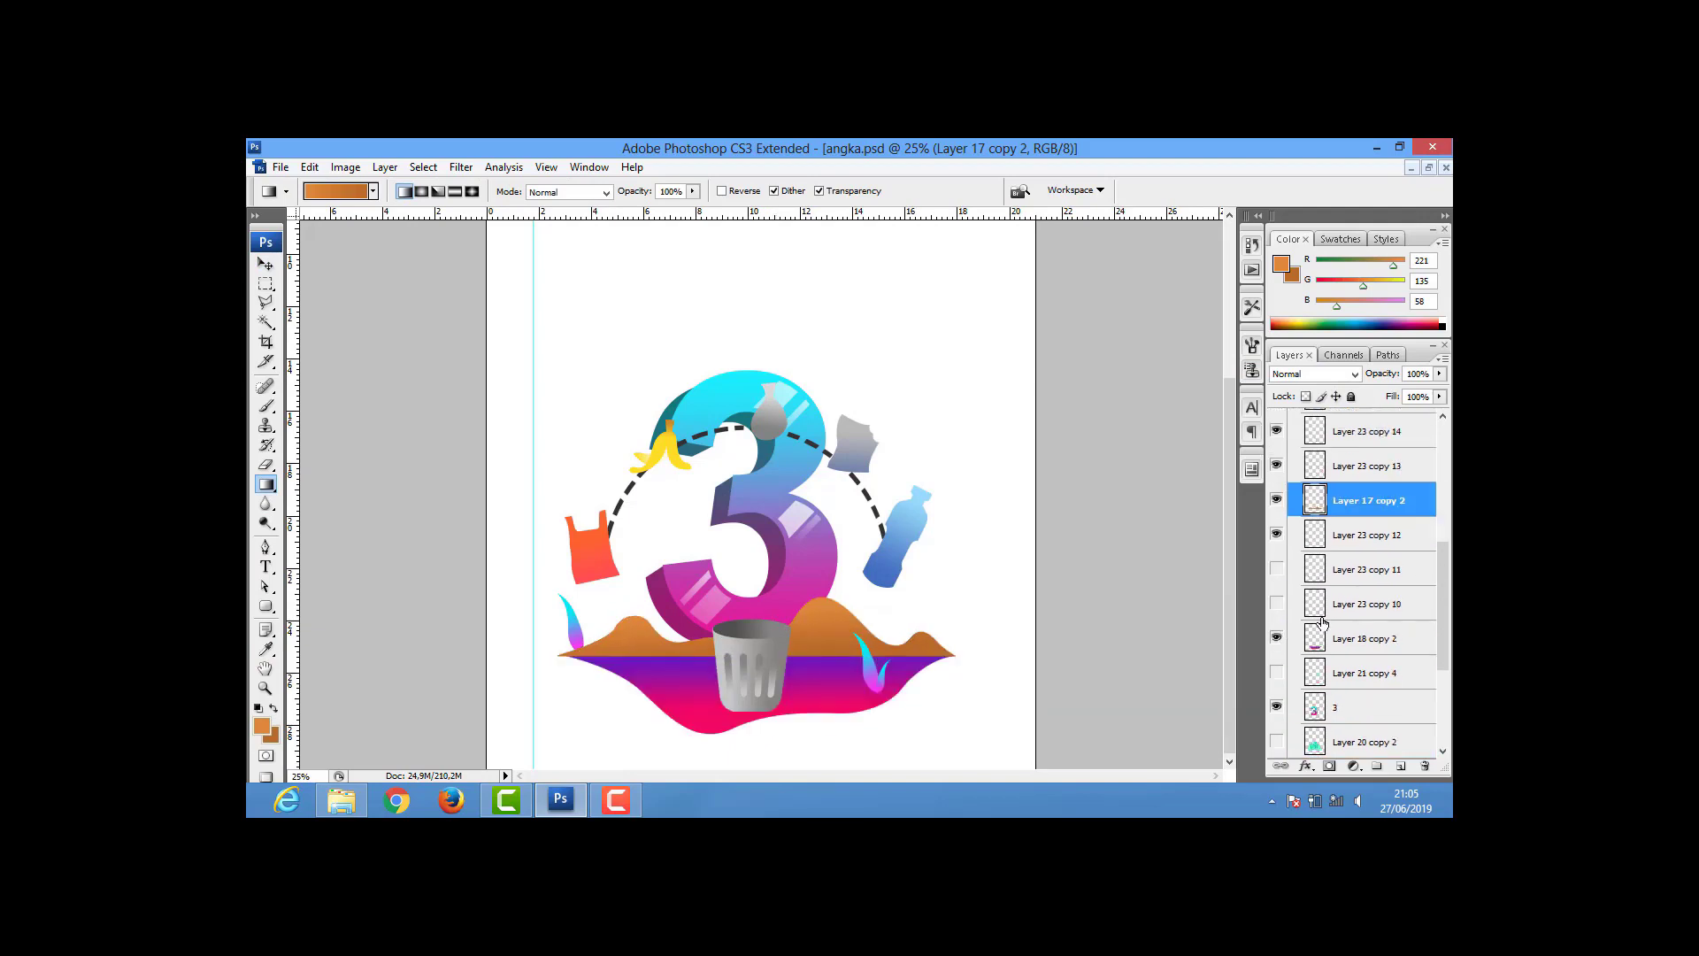
ctrl+click(1315, 638)
click(261, 726)
click(1282, 383)
click(271, 734)
click(1286, 406)
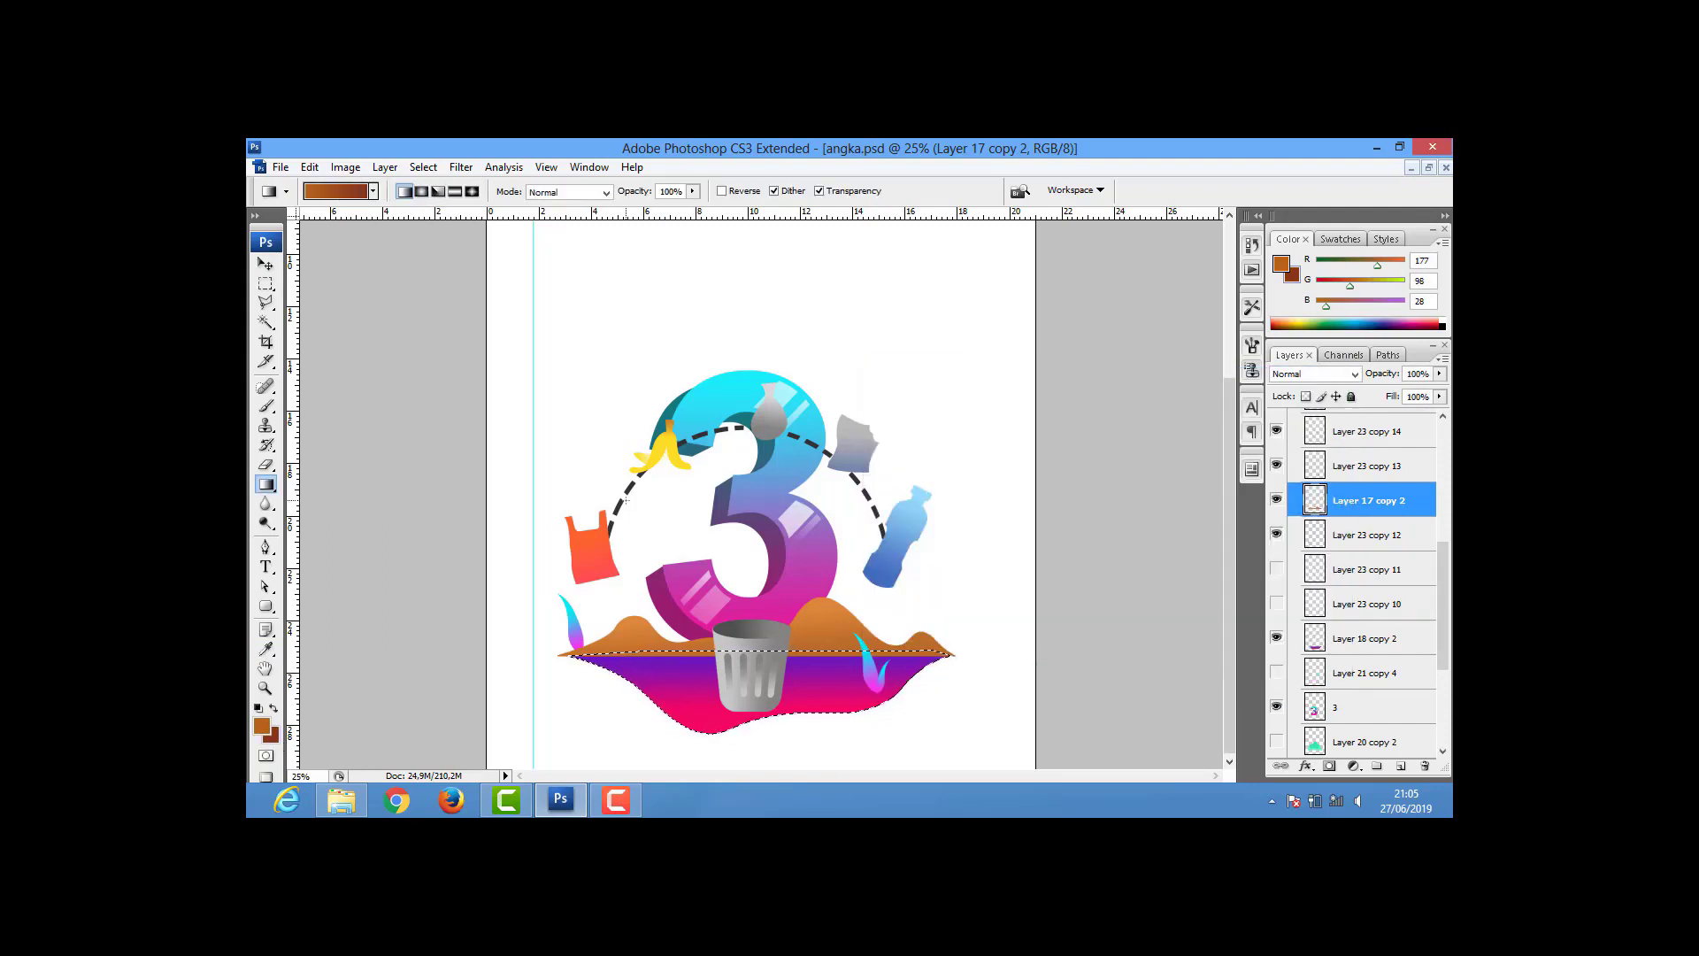
drag(748, 745, 748, 659)
key(ctrl+z)
click(1366, 639)
drag(877, 735, 880, 663)
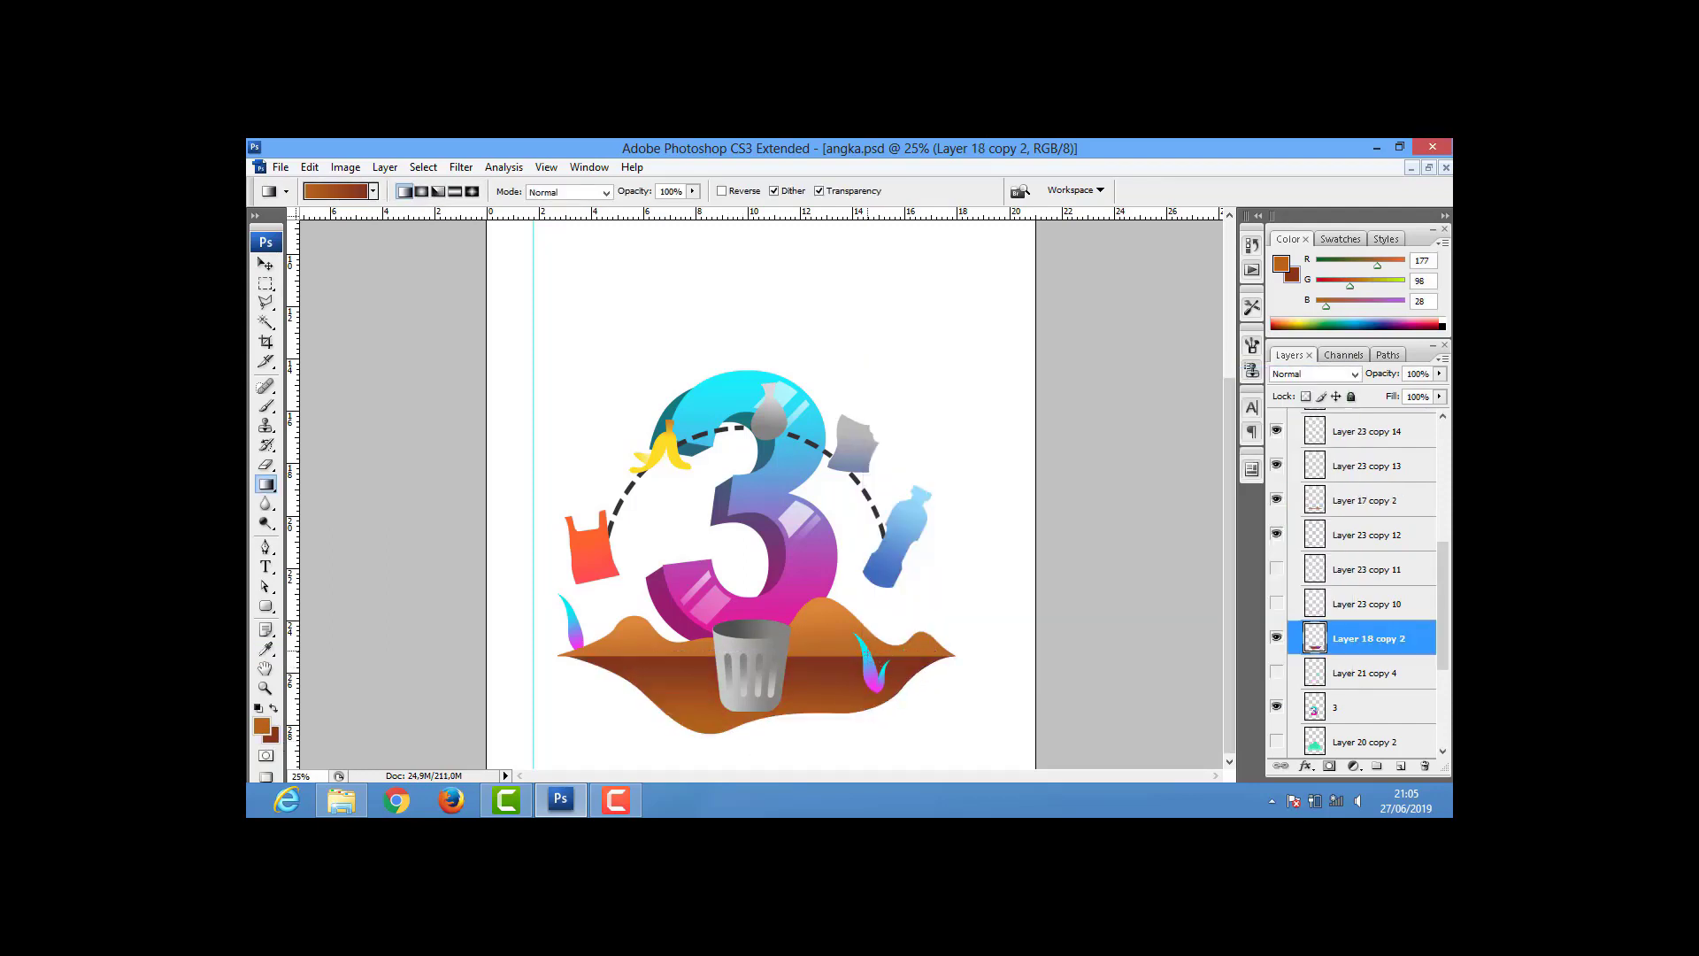
- Colour the grass leaf on Layer 23 copy 12 bright green
ctrl+right_click(524, 625)
click(647, 653)
click(271, 735)
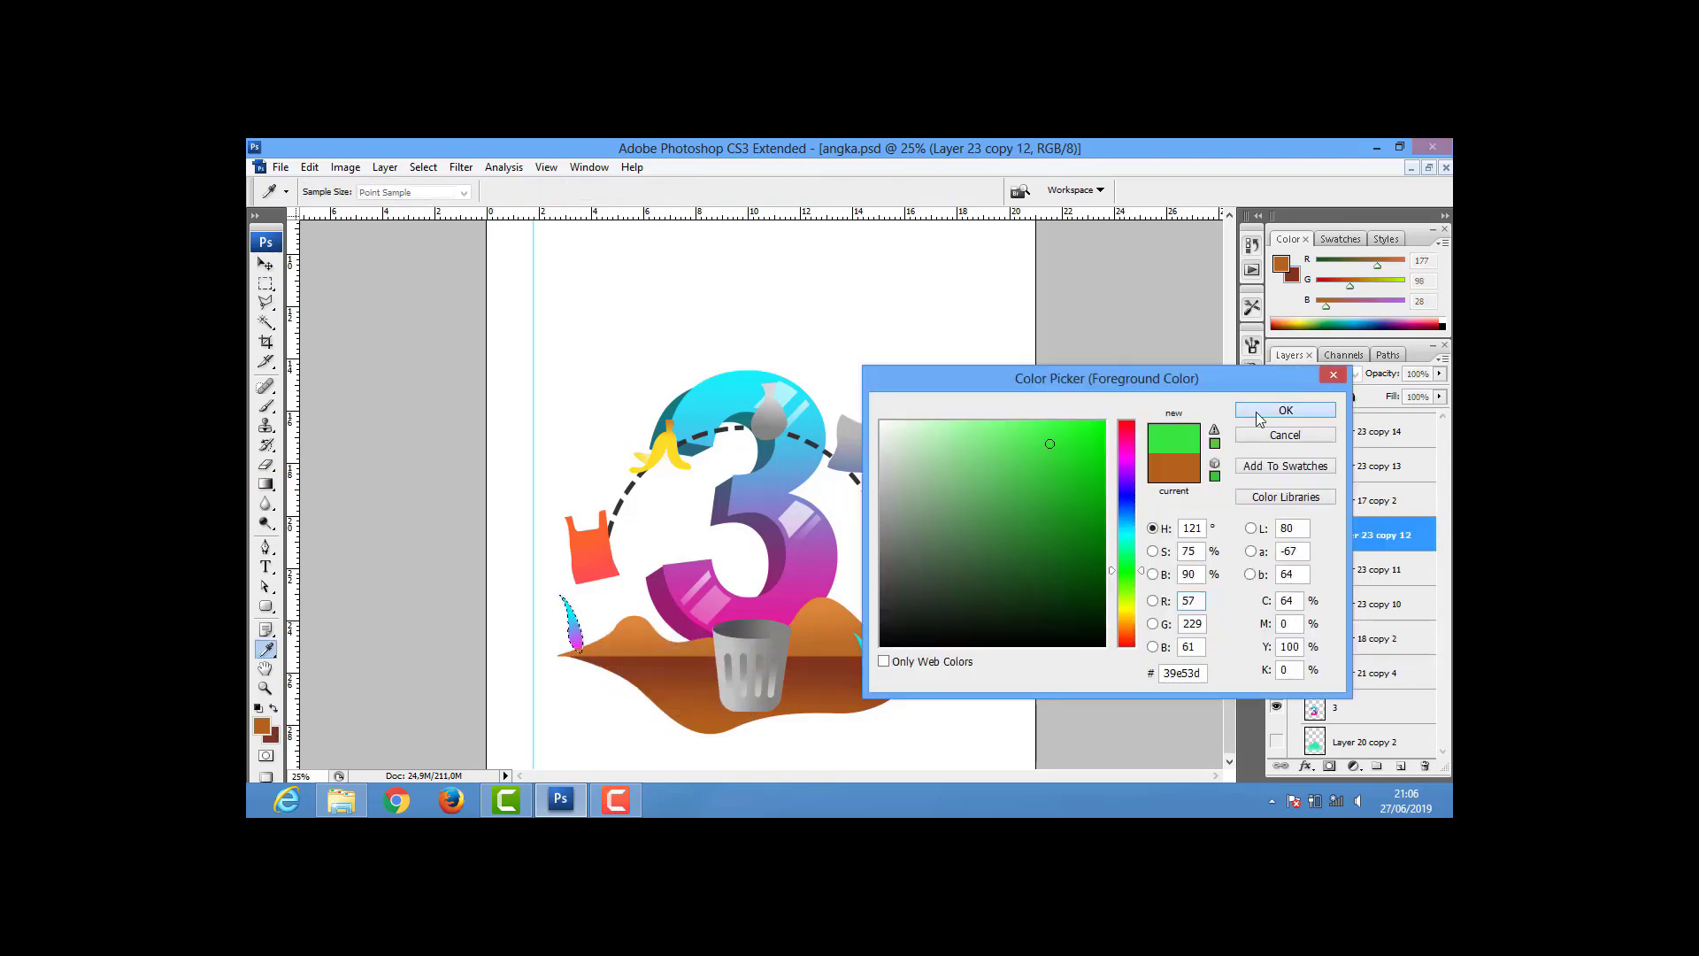
key(Return)
key(g)
- Duplicate the grass leaf, flip the copy horizontally, and place it beside the original
key(v)
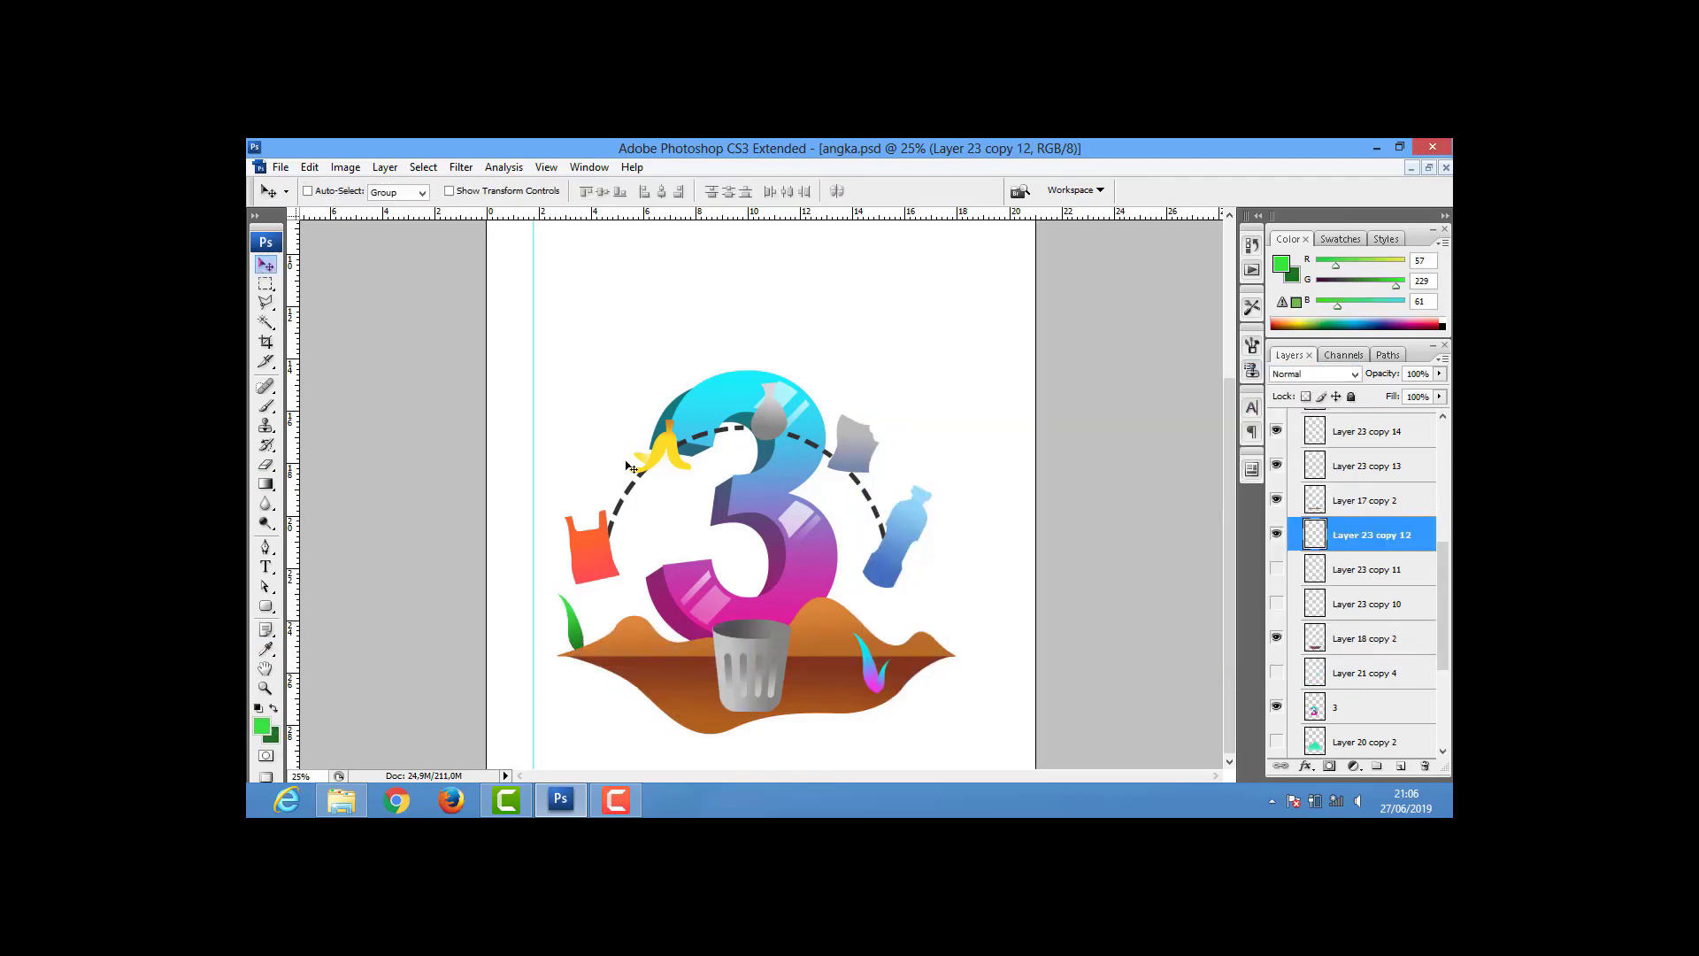
key(ctrl+j)
key(ctrl+j)
key(ctrl+t)
right_click(620, 633)
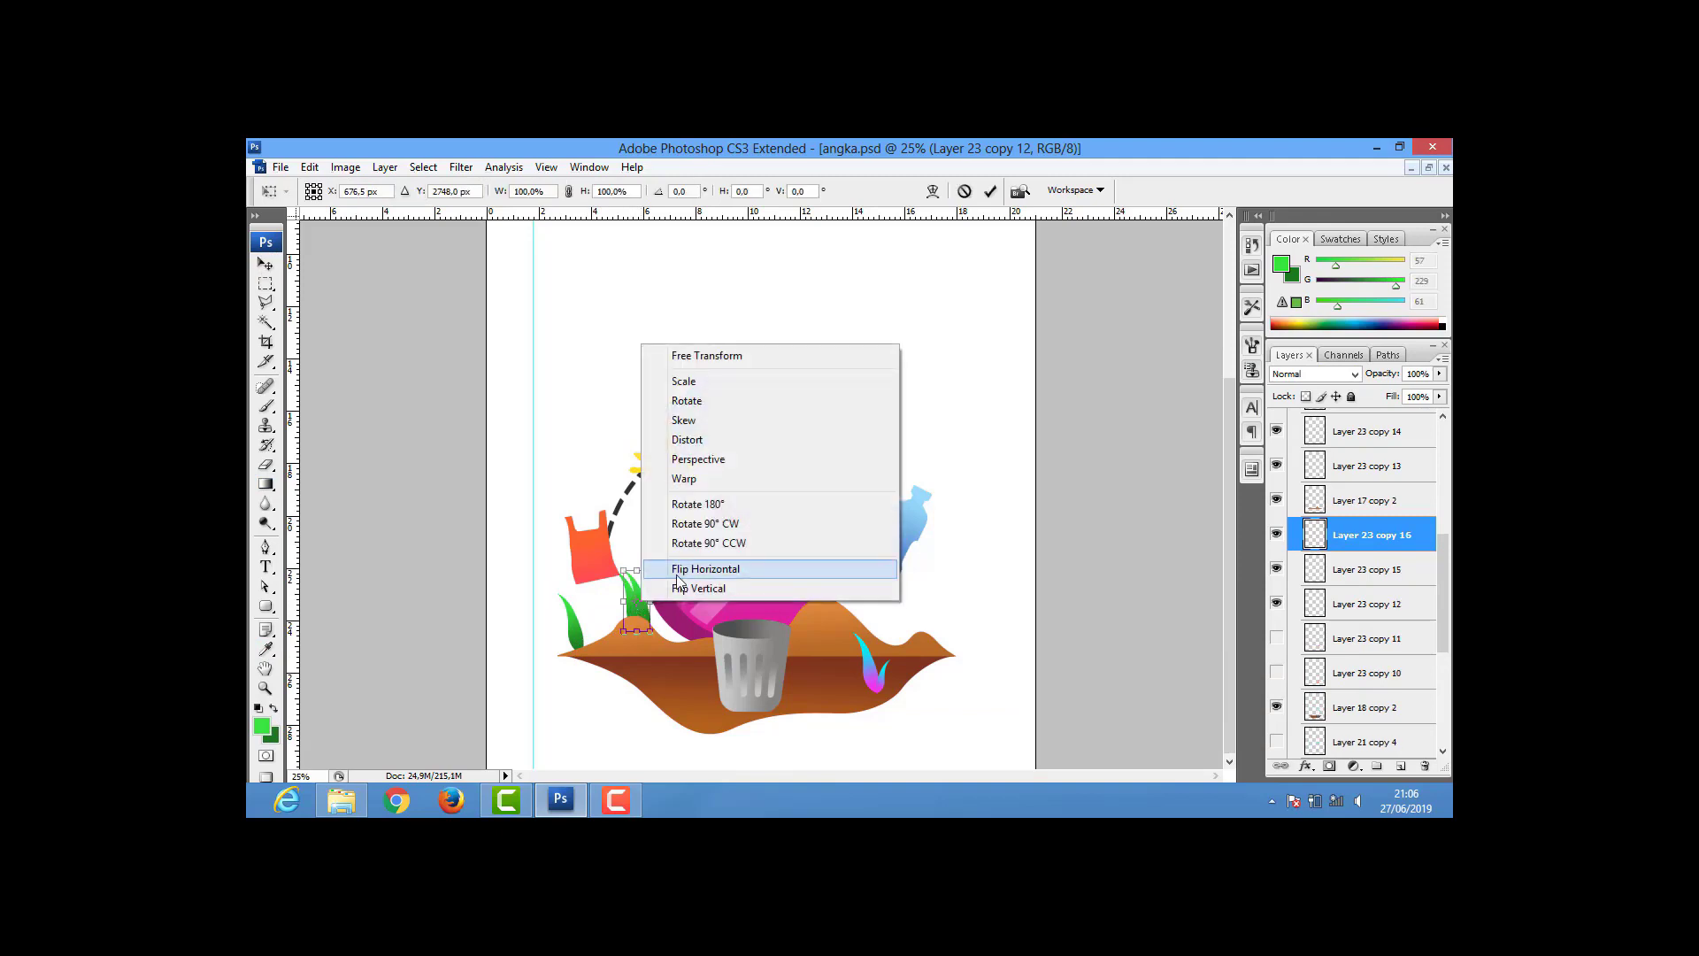
click(637, 569)
key(Return)
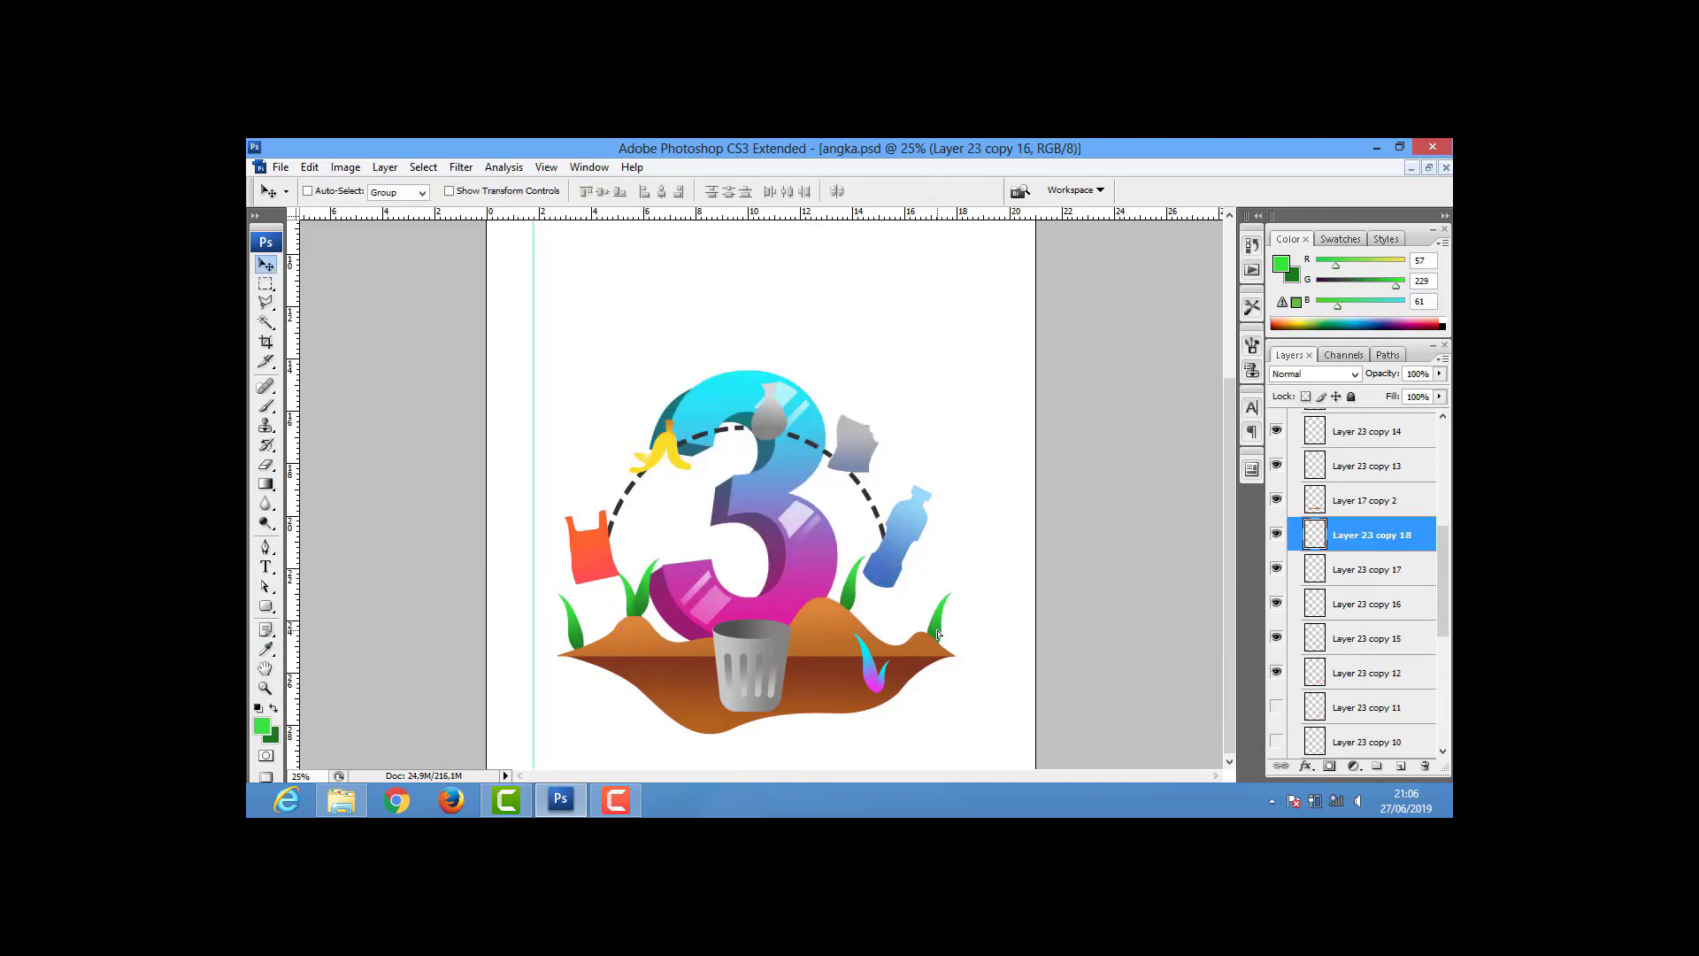
drag(938, 633, 921, 624)
- Move the leaf copies above the ground layer and set them left of the trash can
right_click(873, 662)
click(930, 688)
right_click(645, 602)
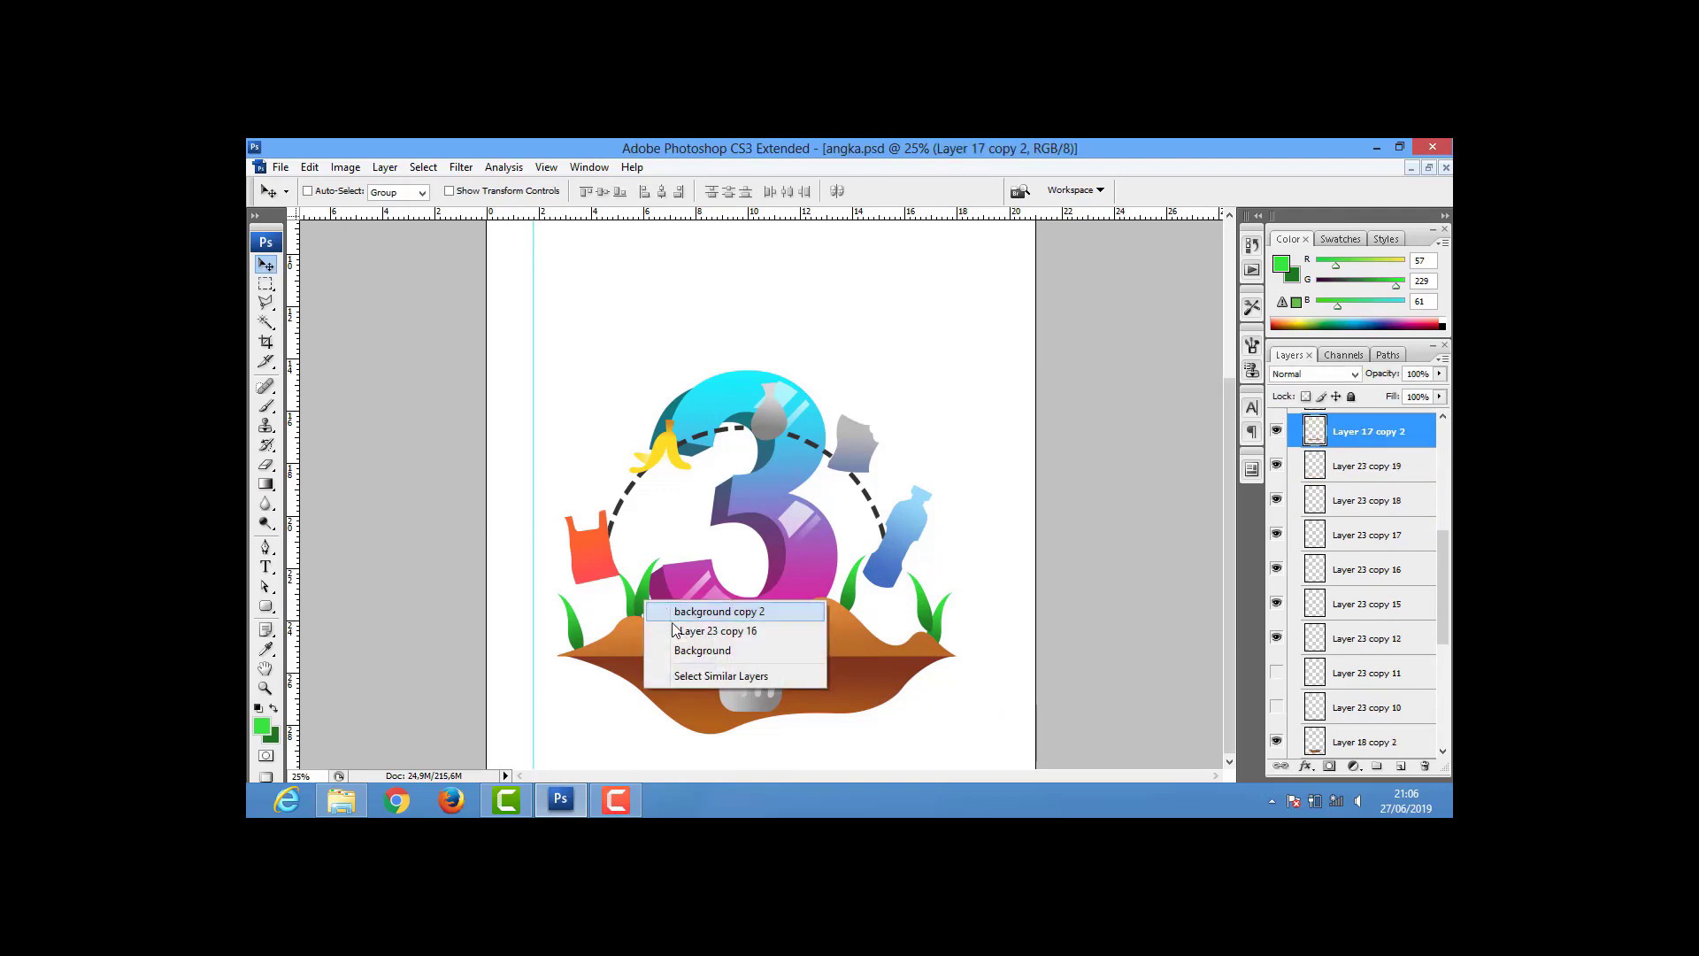
click(717, 630)
drag(1328, 567, 1310, 423)
drag(832, 690, 684, 673)
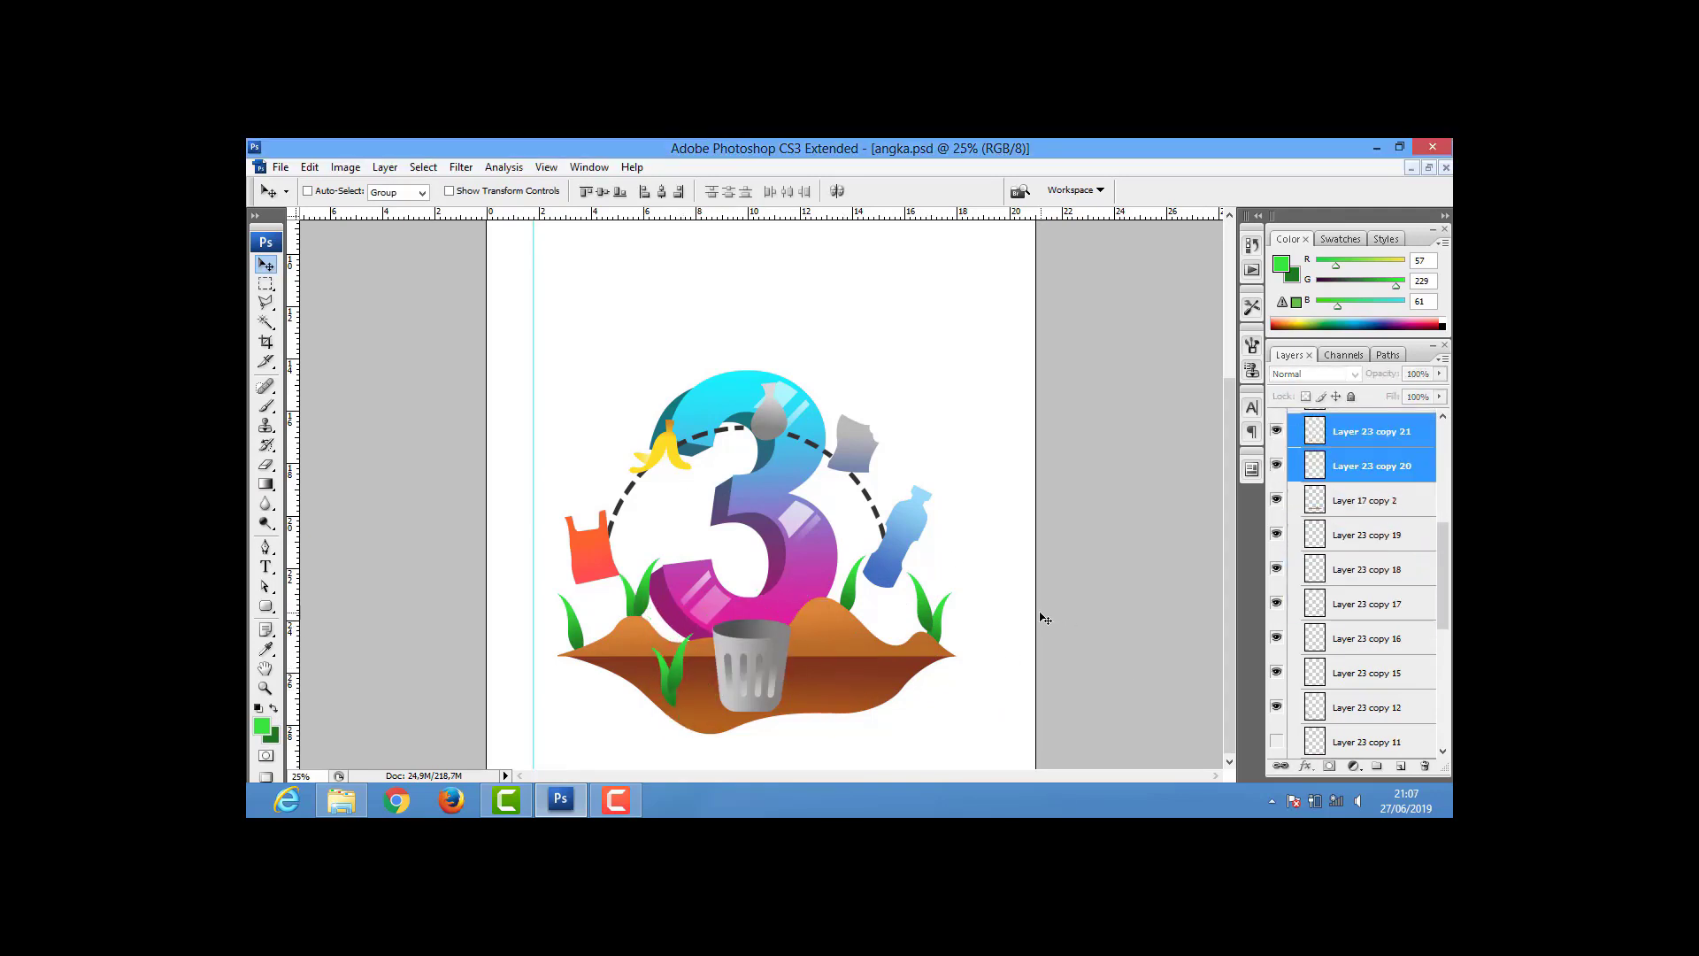
- Show the backdrop shape behind the 3 and set pale yellow and yellow-green colours
scroll(1354, 619, down, 3)
click(1277, 638)
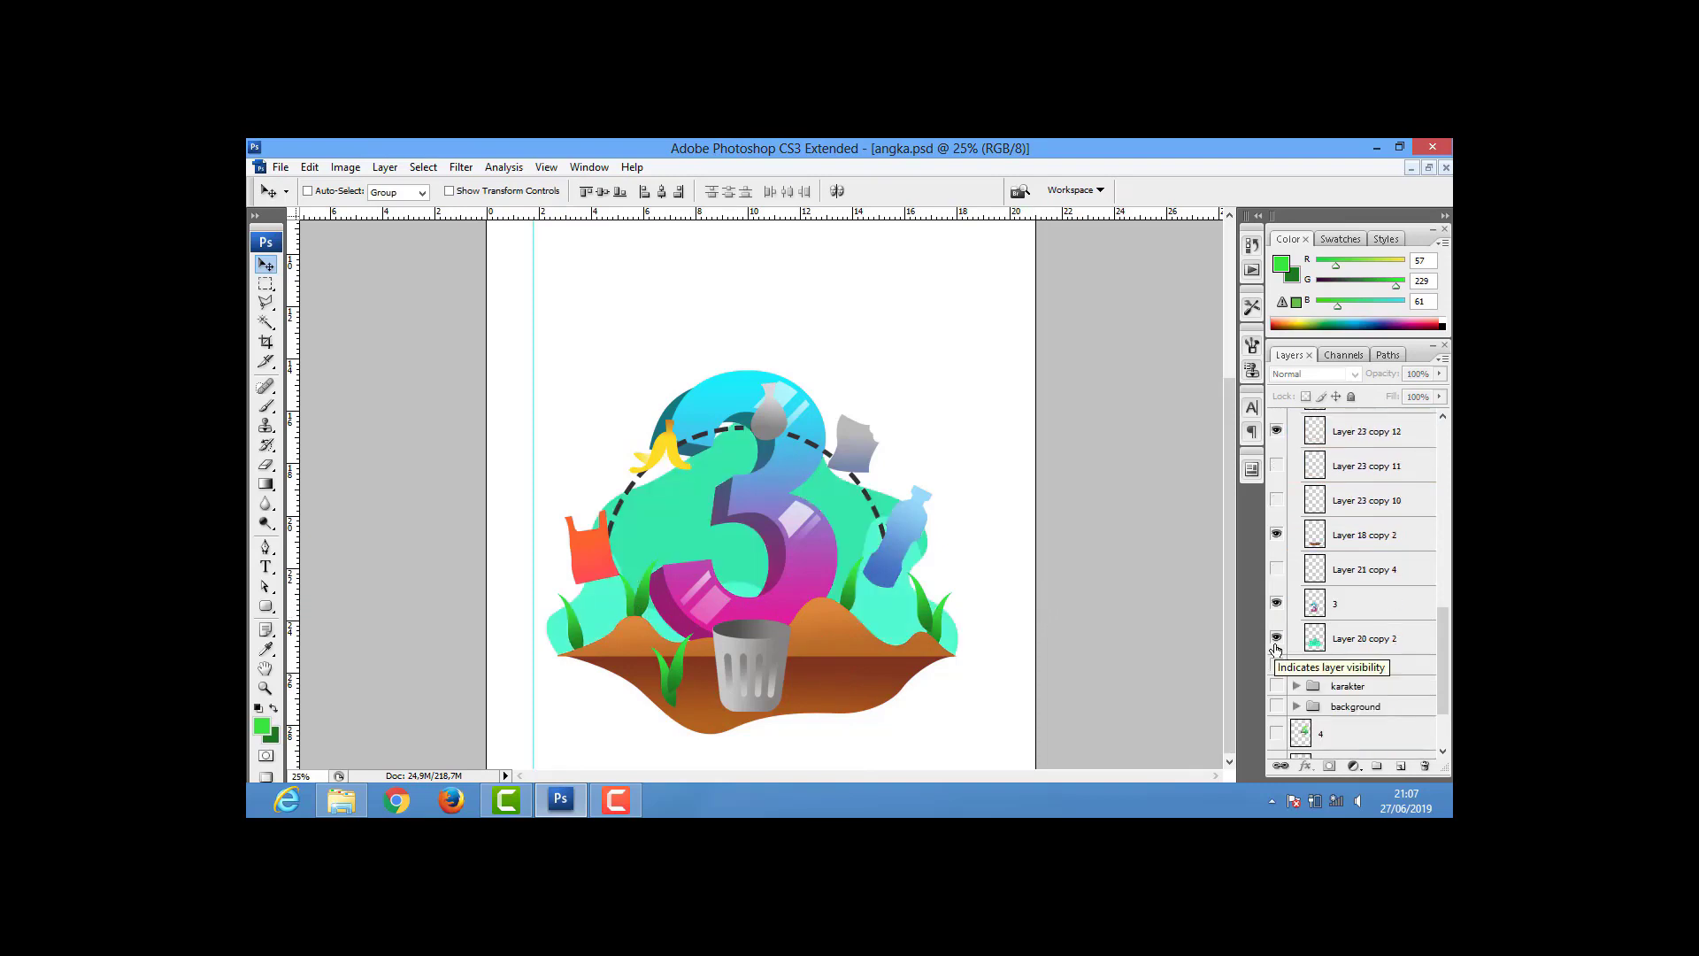
click(1401, 765)
click(261, 726)
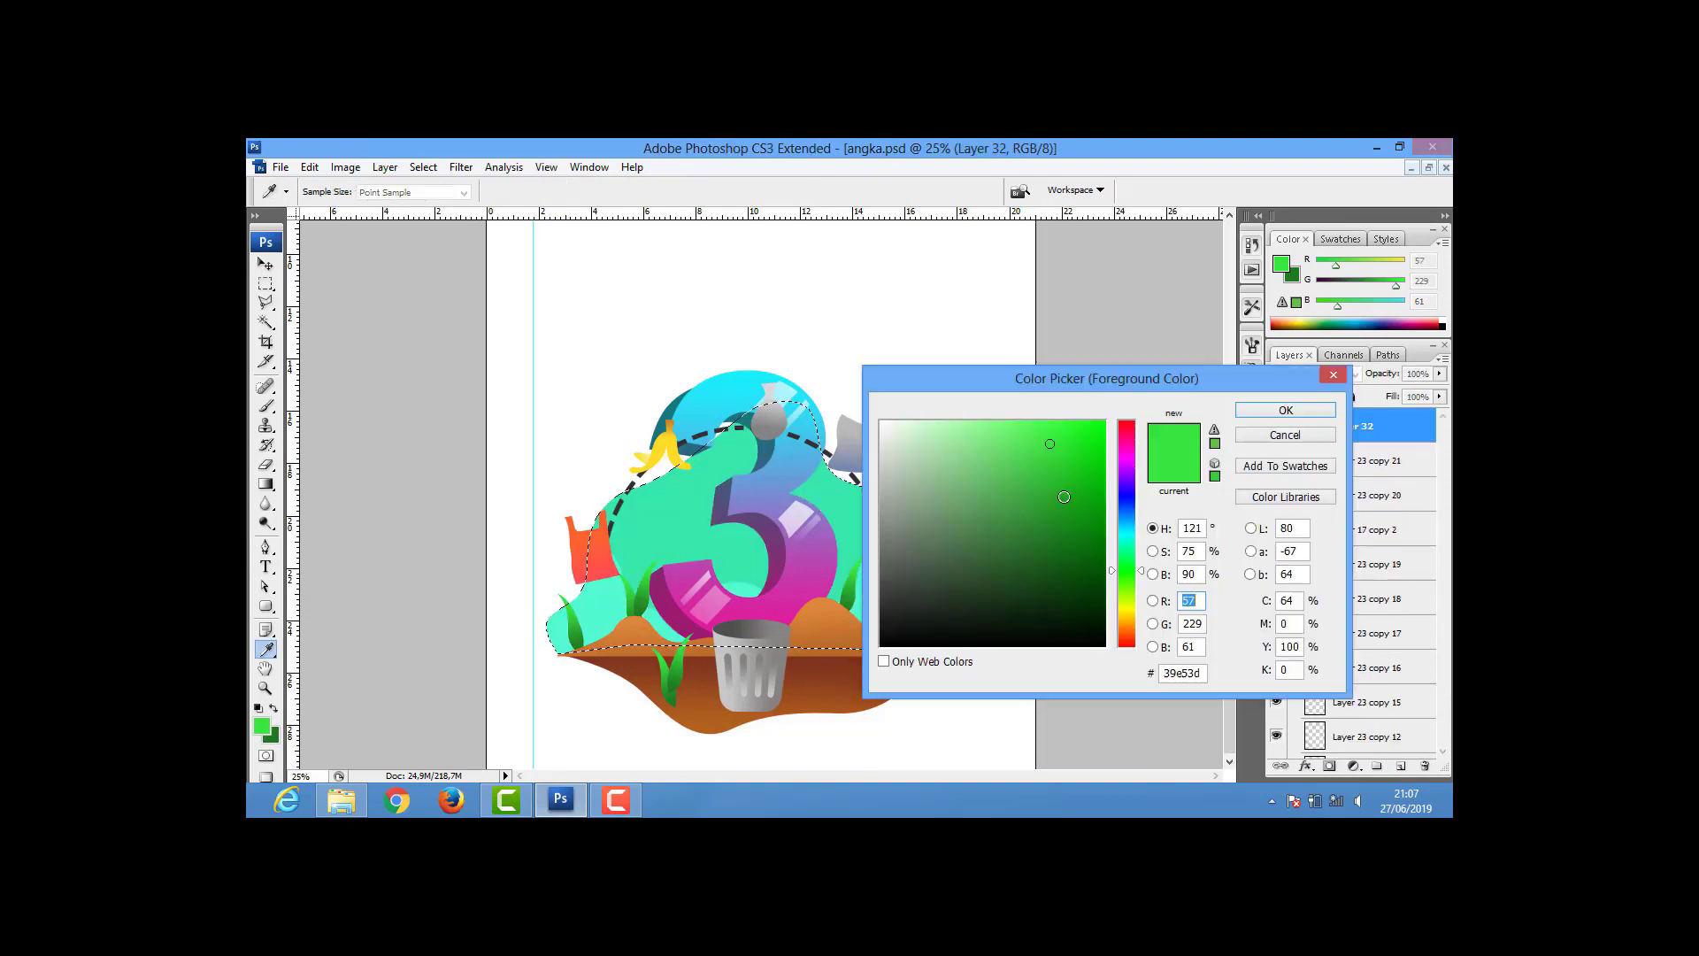
click(1127, 611)
click(1035, 421)
key(Return)
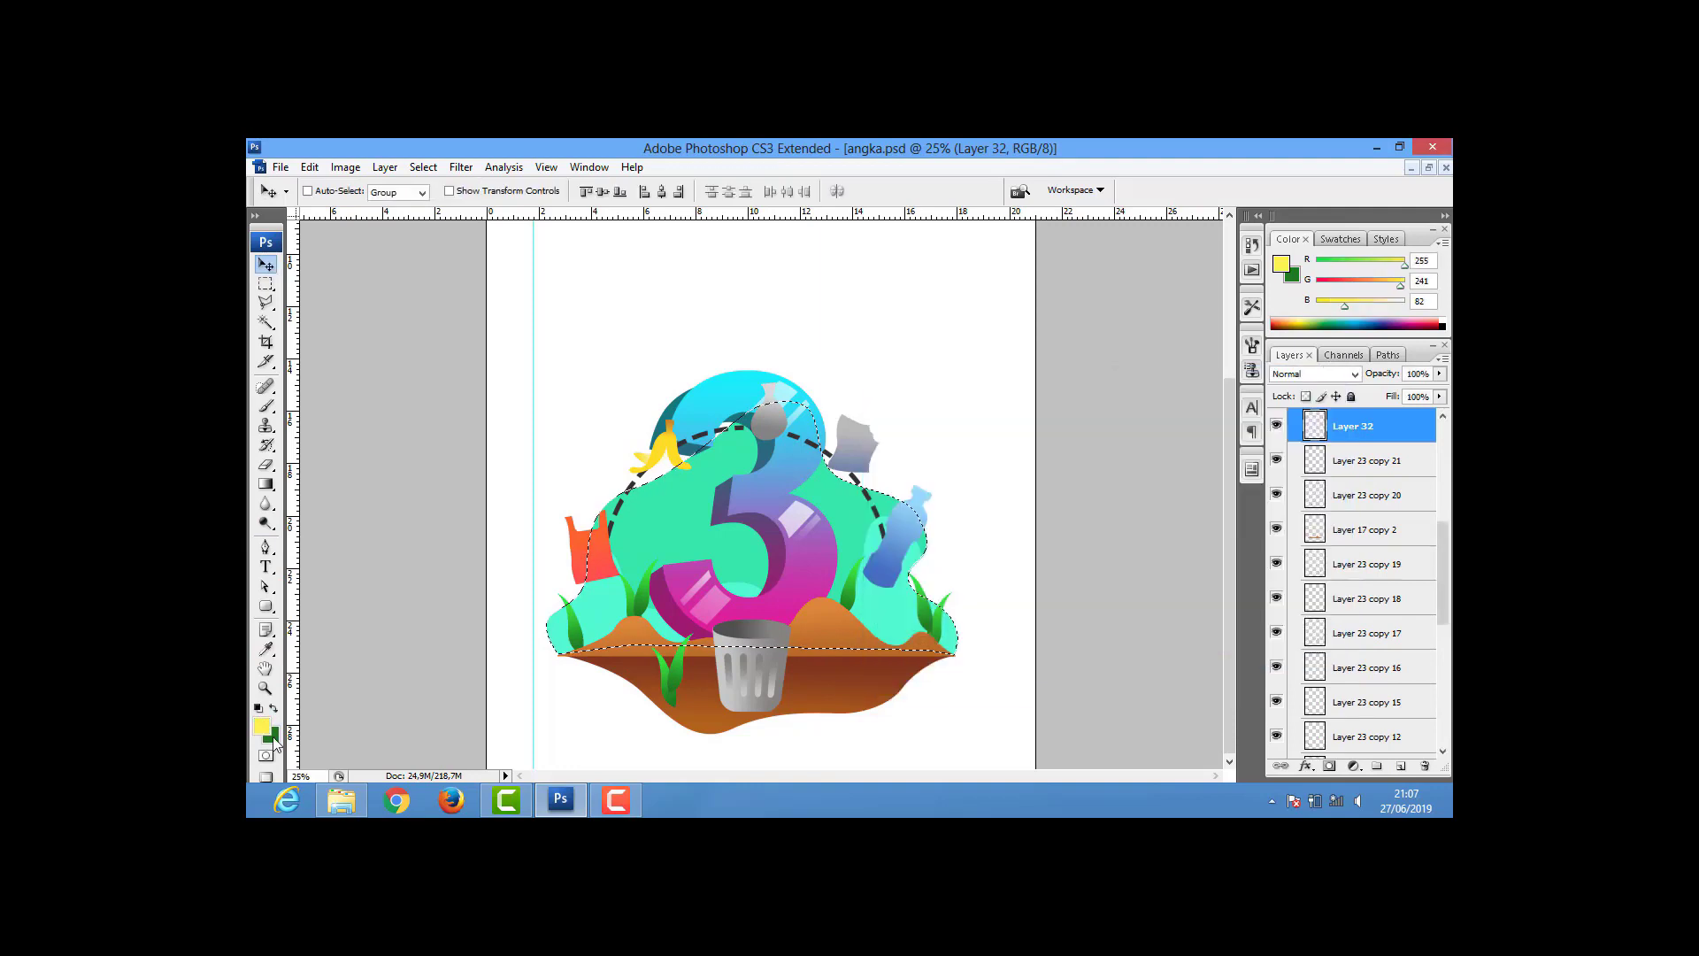
click(270, 735)
click(1130, 595)
click(1005, 425)
key(Return)
- Fill the backdrop on new Layer 33 with a yellow-to-green gradient
key(g)
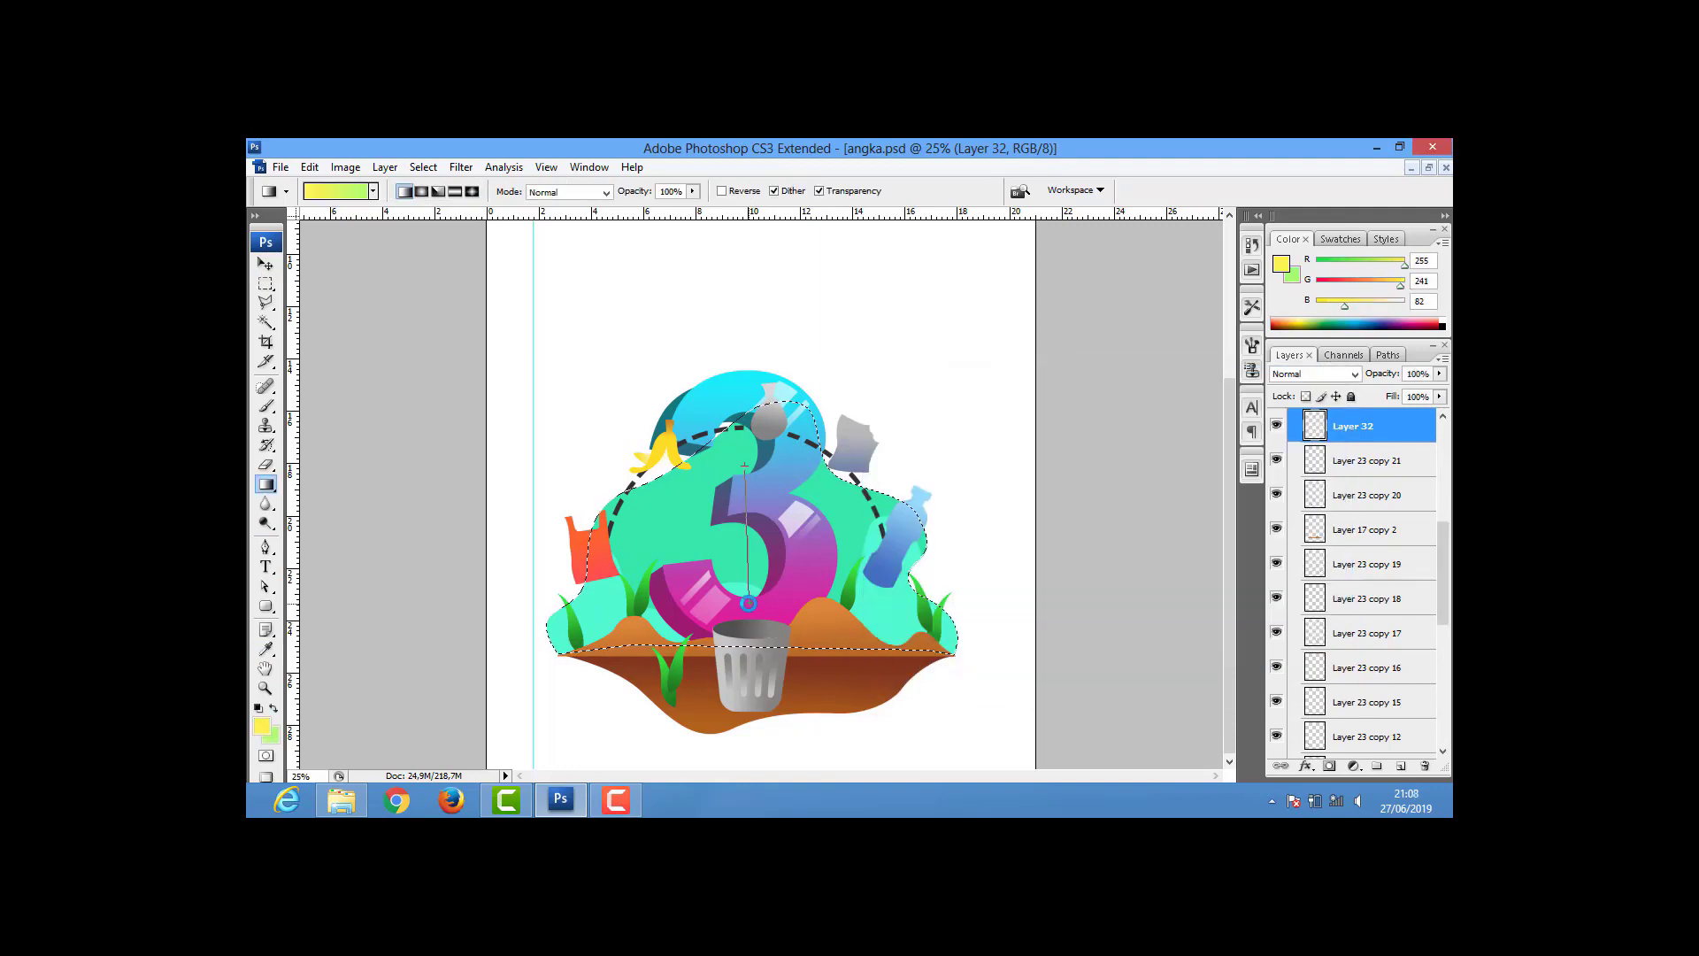
scroll(1308, 599, up, 1)
scroll(1363, 599, down, 3)
click(1363, 702)
click(1401, 765)
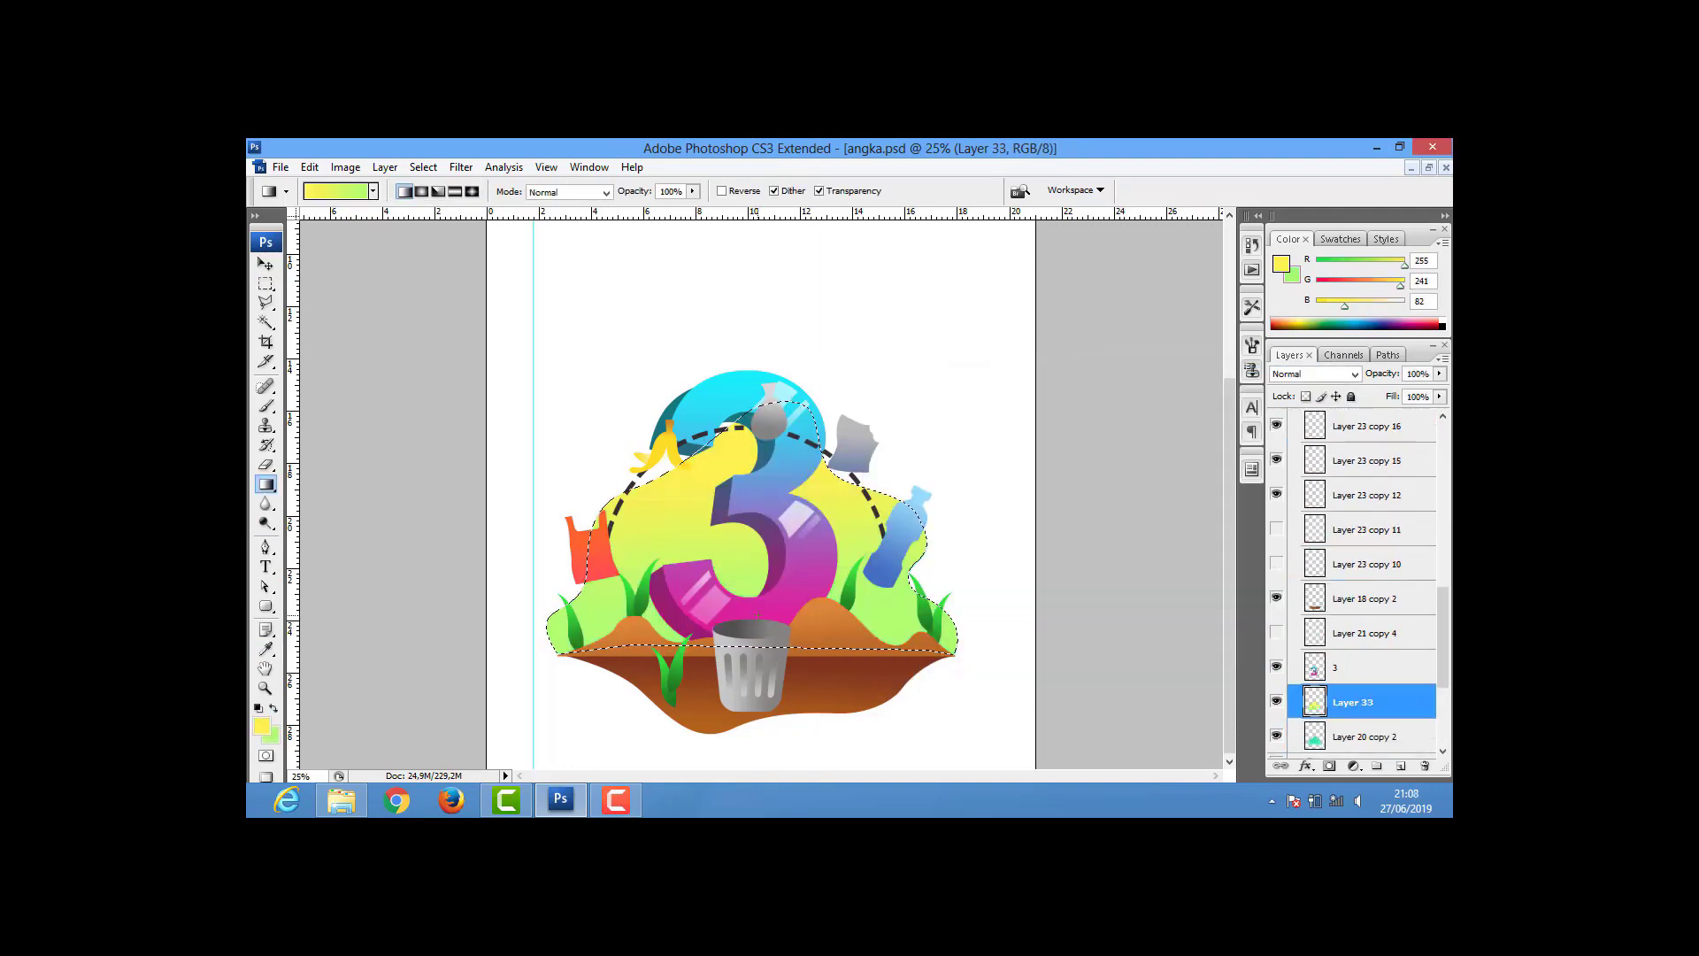
drag(753, 407, 768, 613)
drag(1446, 691, 1437, 437)
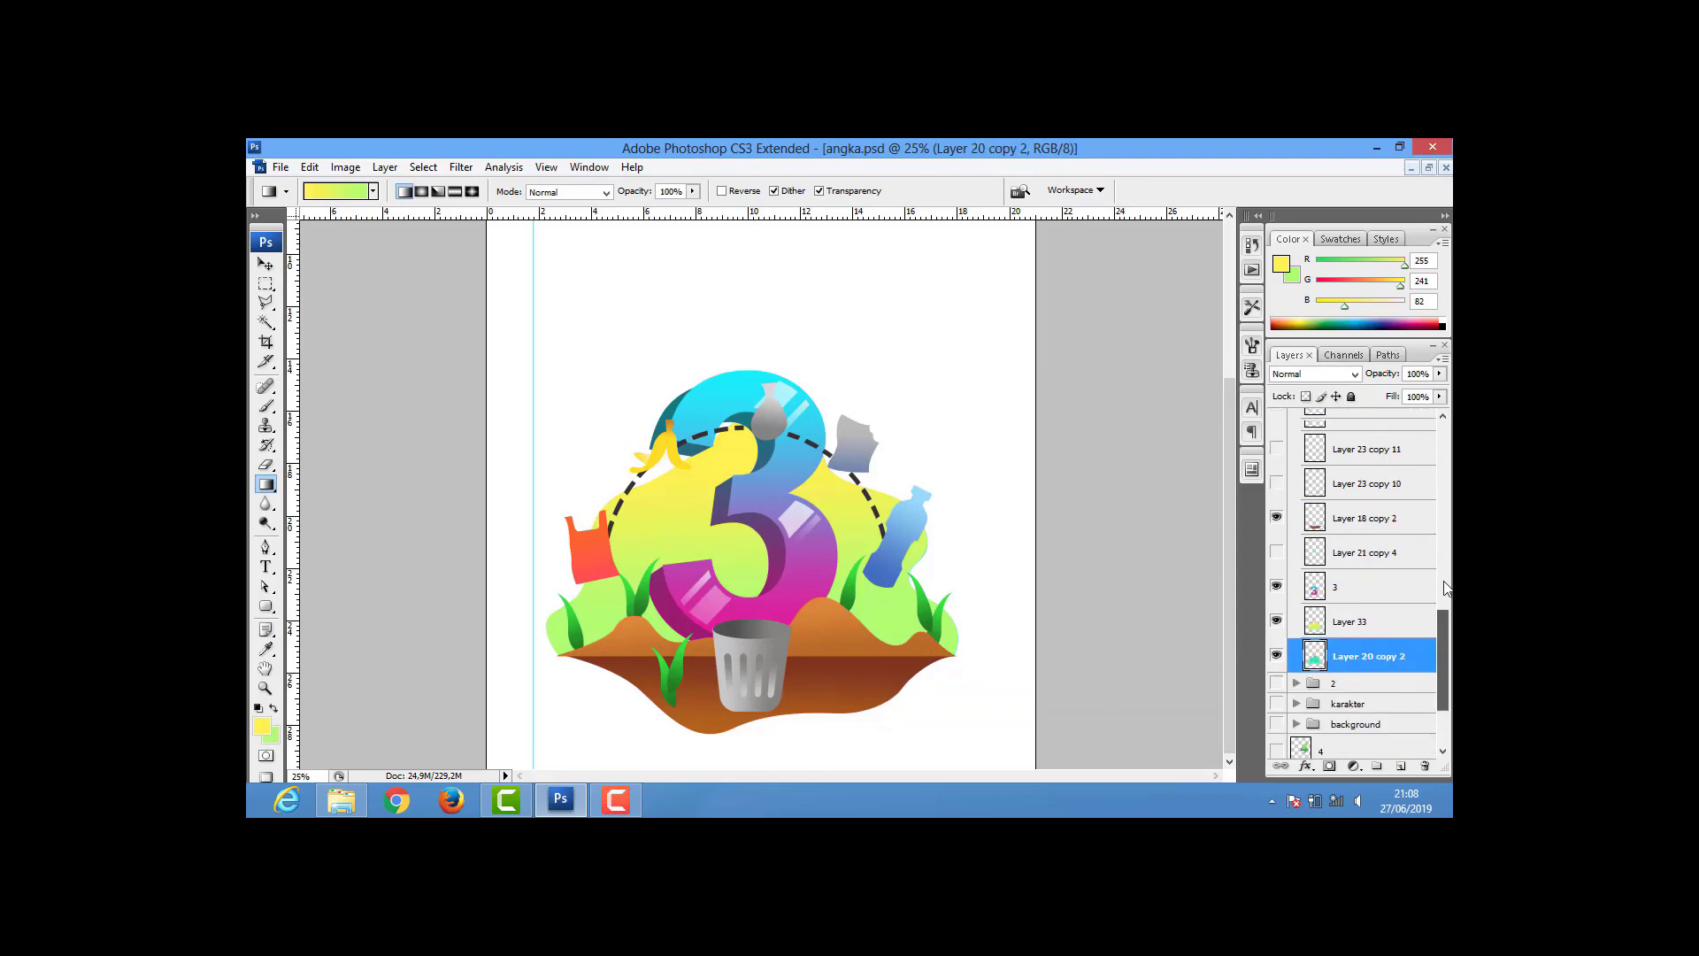
click(1338, 695)
- Select Layer 29 through background copy 2 and group them with Ctrl+G
scroll(1338, 694, down, 6)
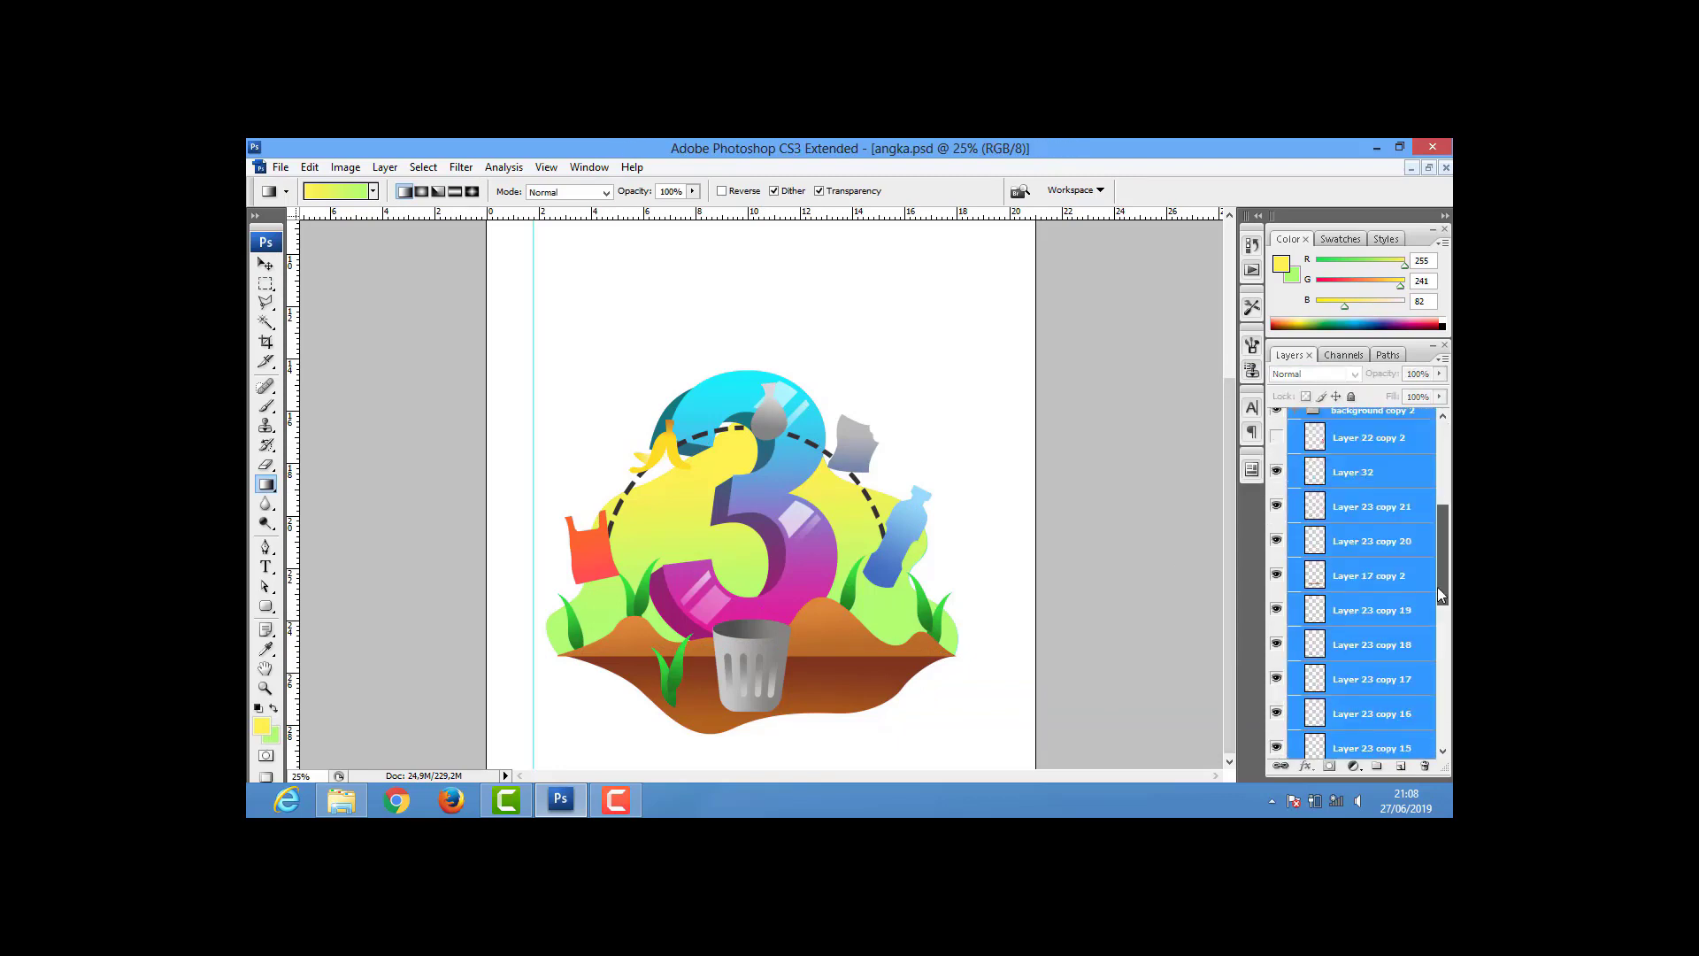
click(1295, 588)
click(1295, 587)
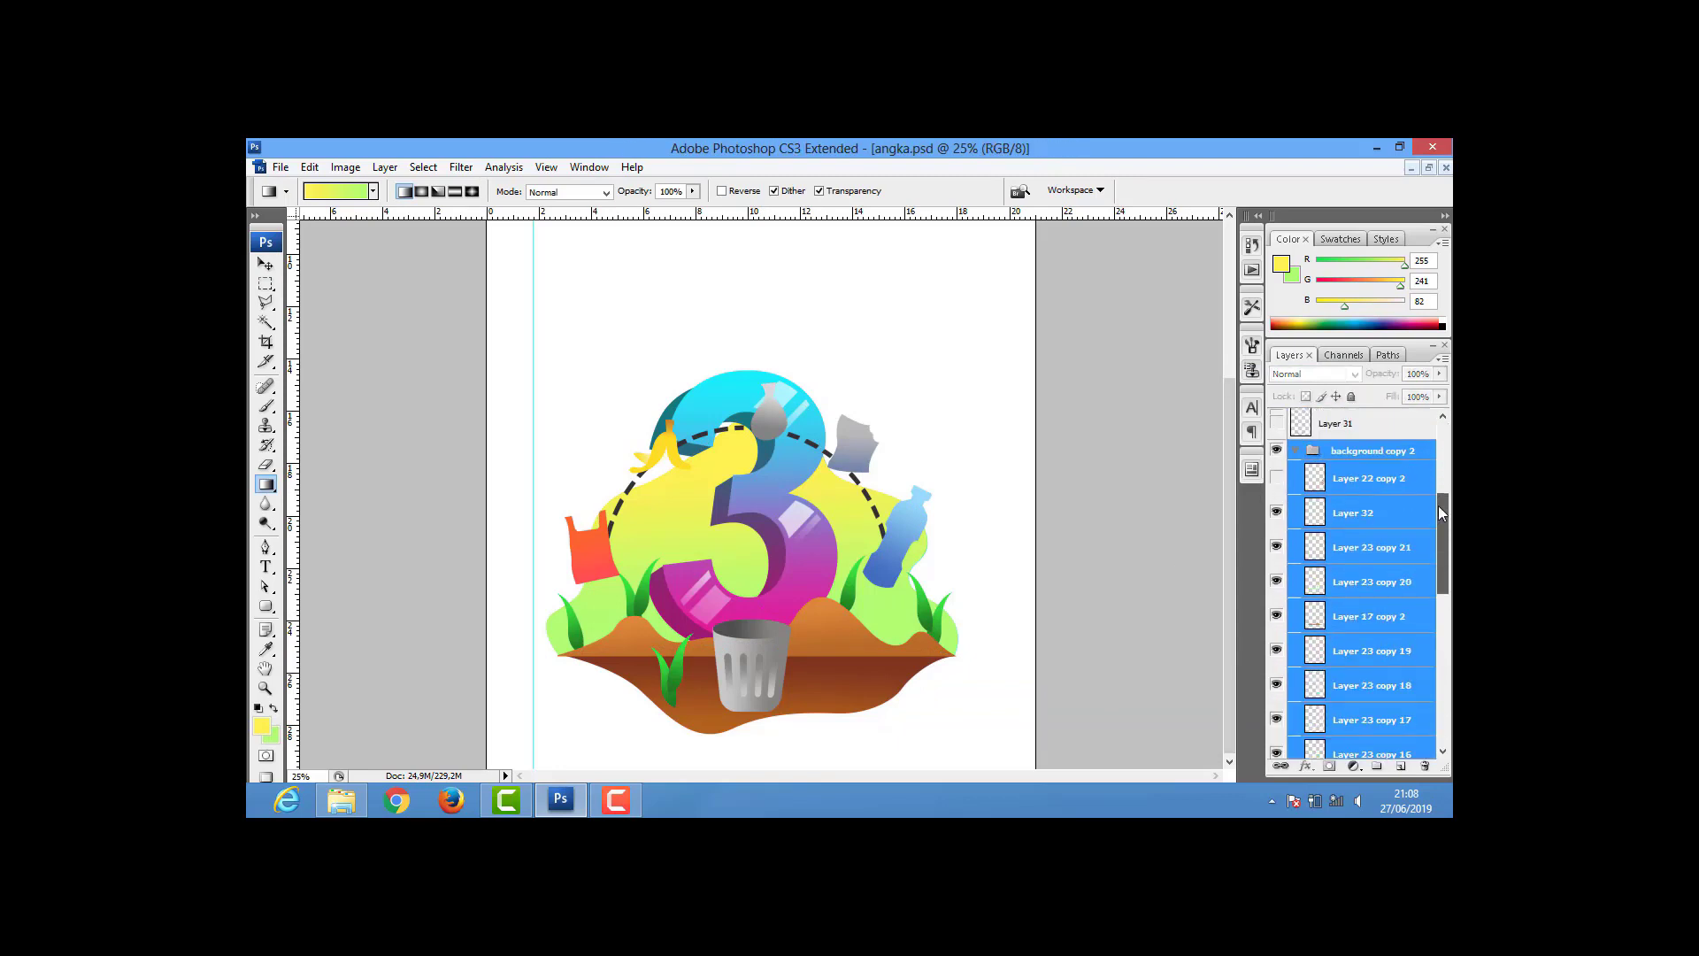
scroll(1354, 575, up, 5)
click(1338, 426)
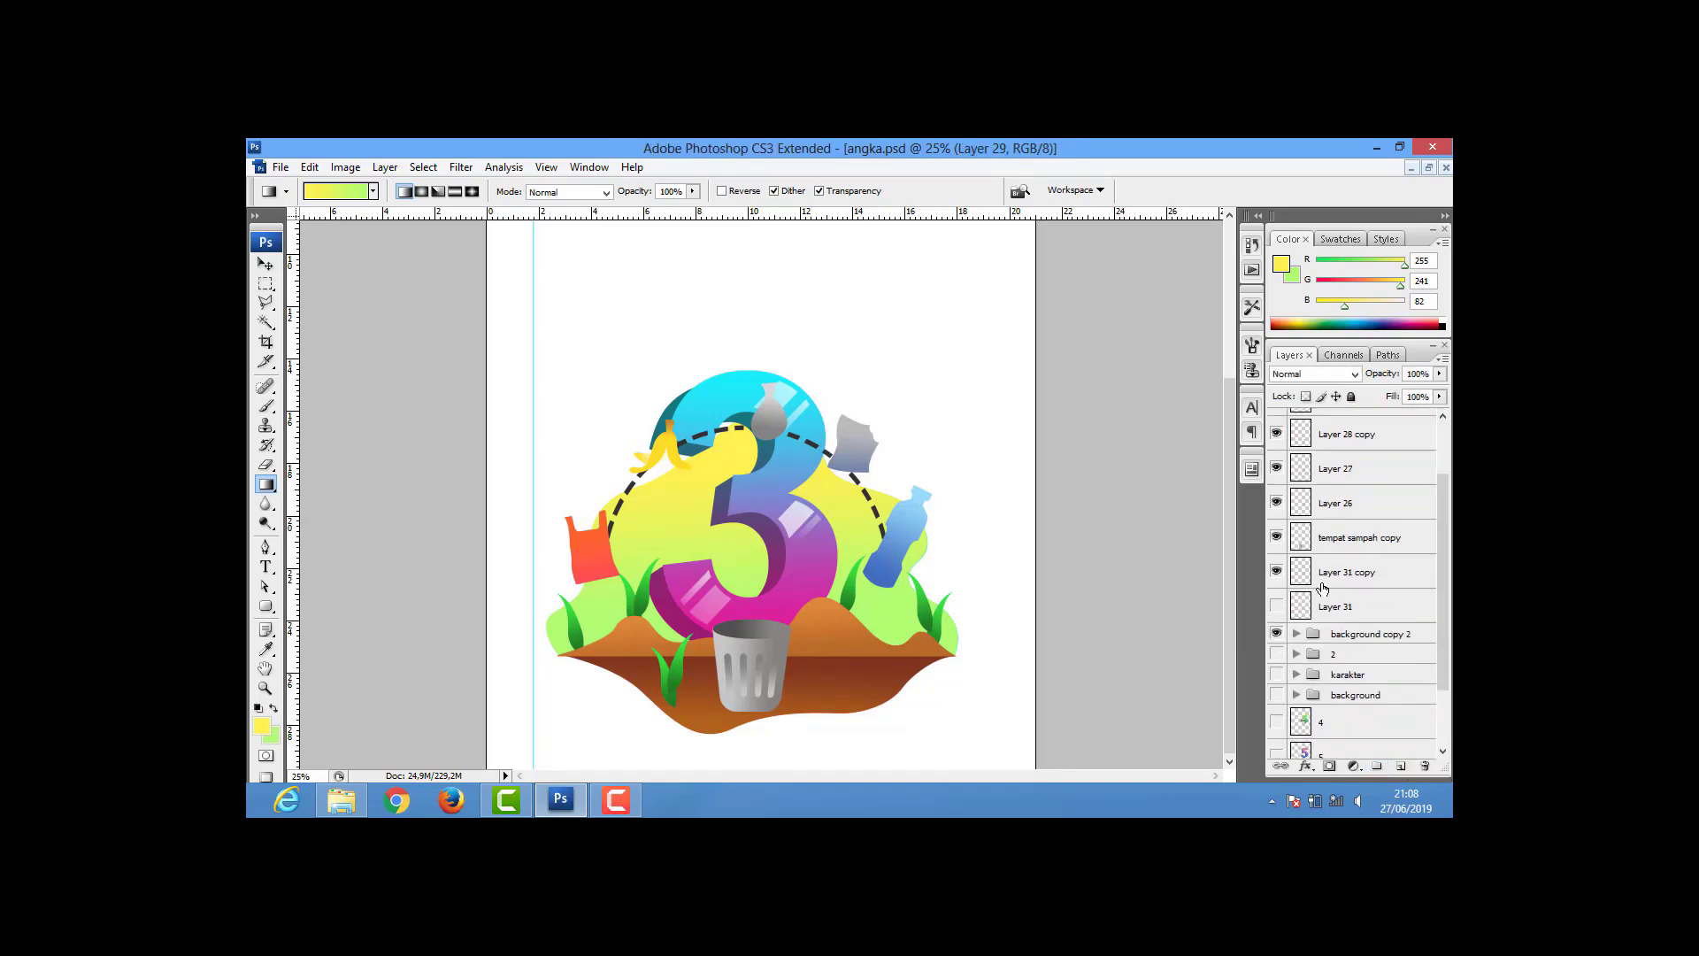
shift+click(1370, 695)
key(ctrl+g)
- Collapse the new group and rename it '3'
click(1296, 419)
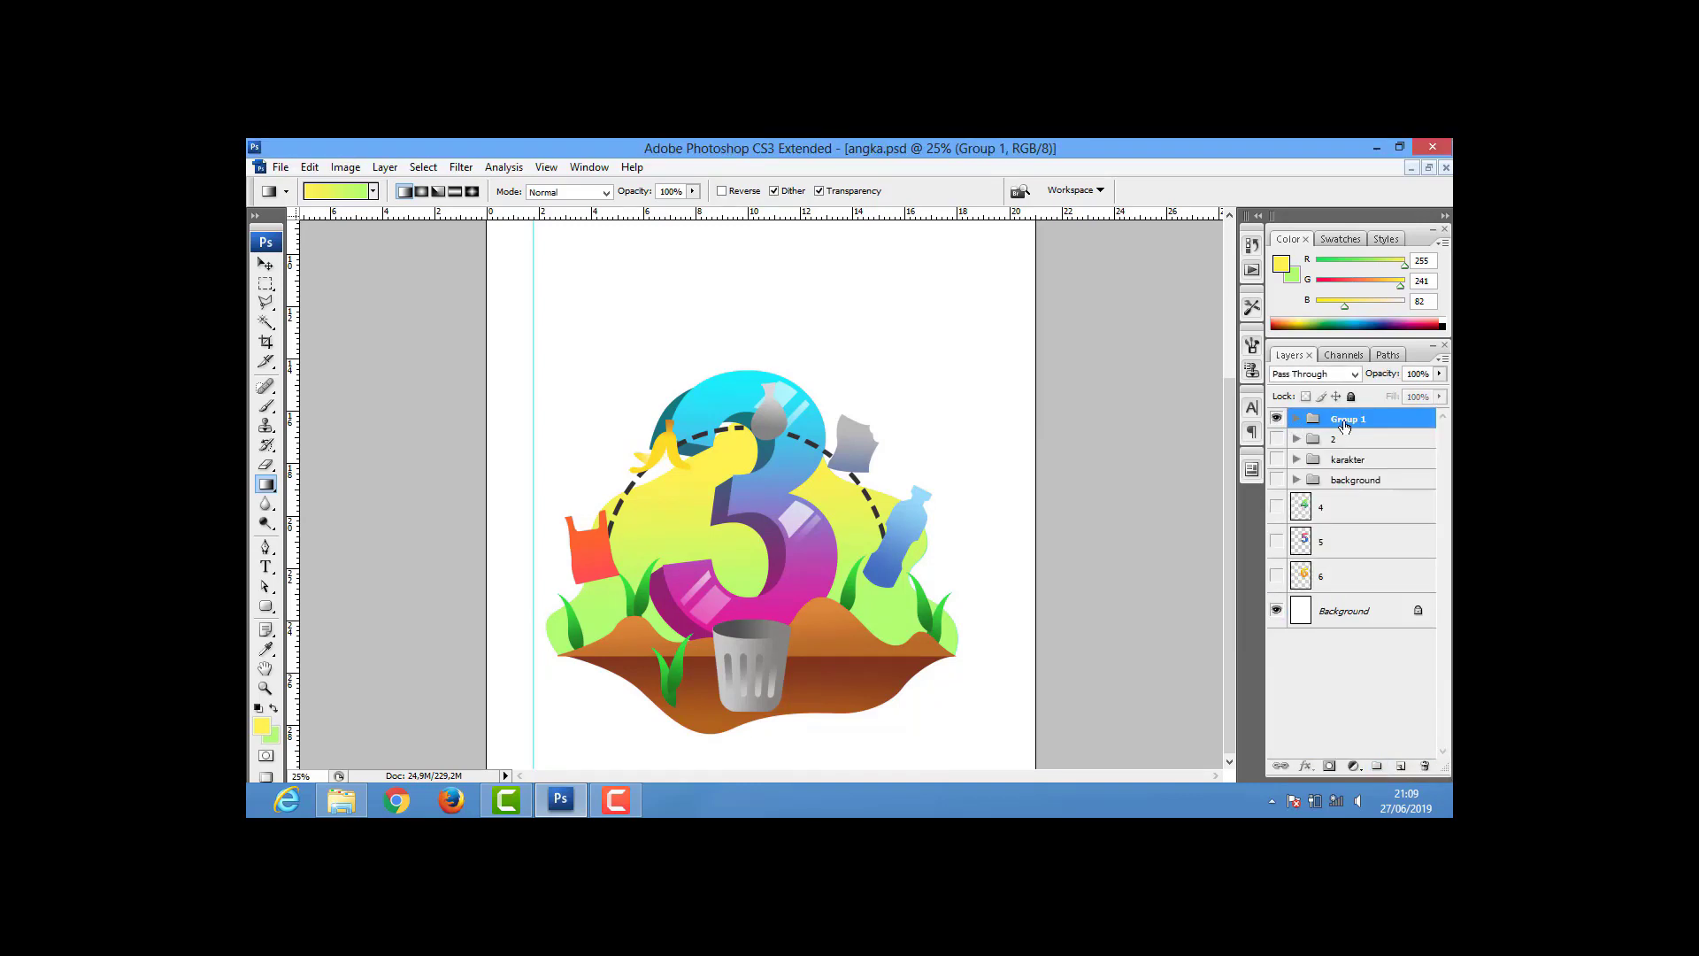
double_click(1347, 419)
text(3)
key(Return)
click(1332, 697)
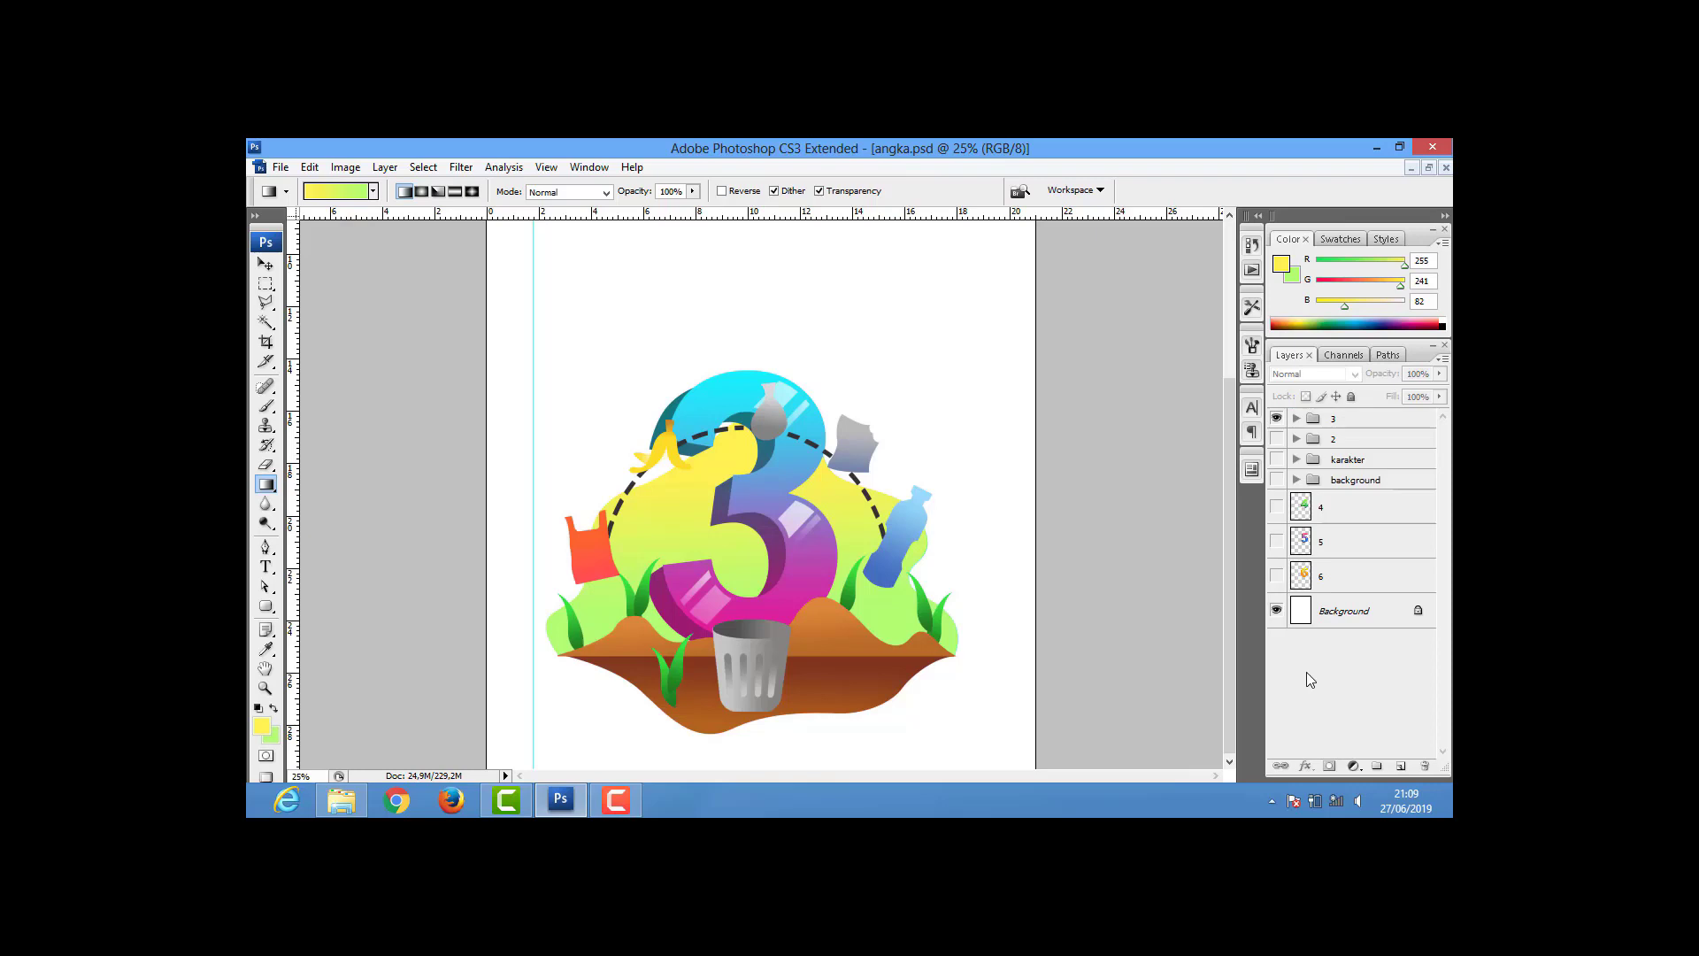